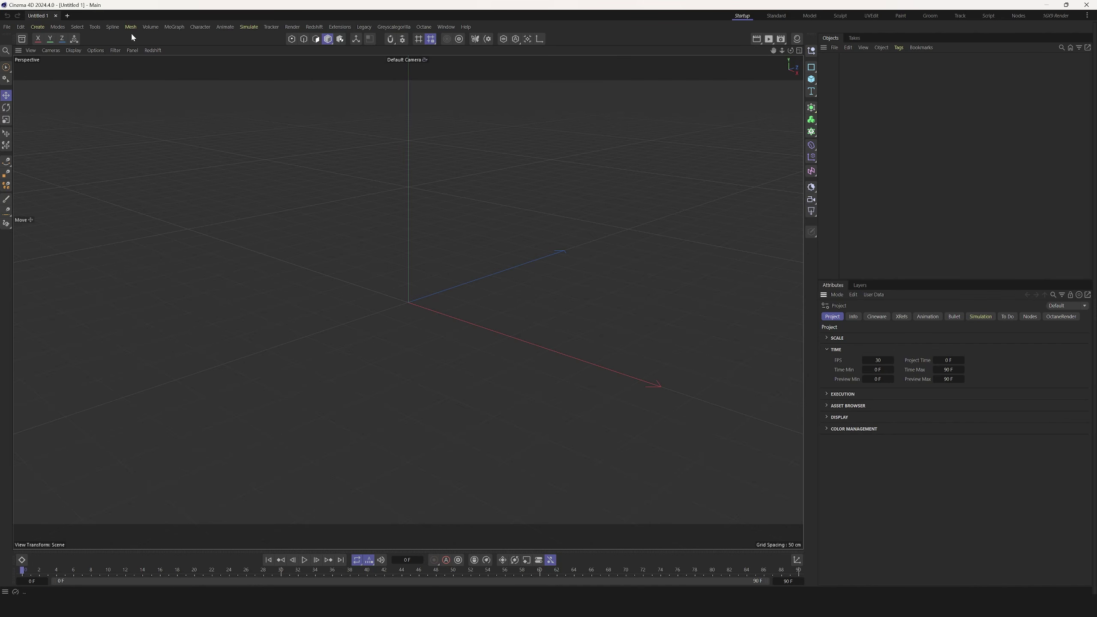
pyautogui.click(200, 27)
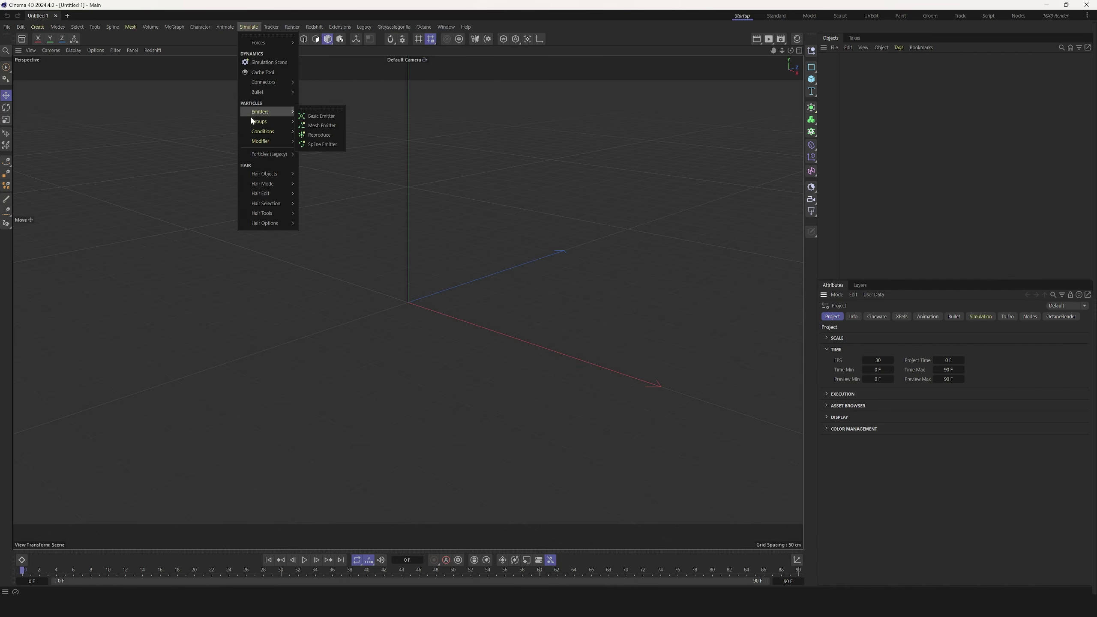
pyautogui.moveTo(261, 113)
pyautogui.moveTo(264, 136)
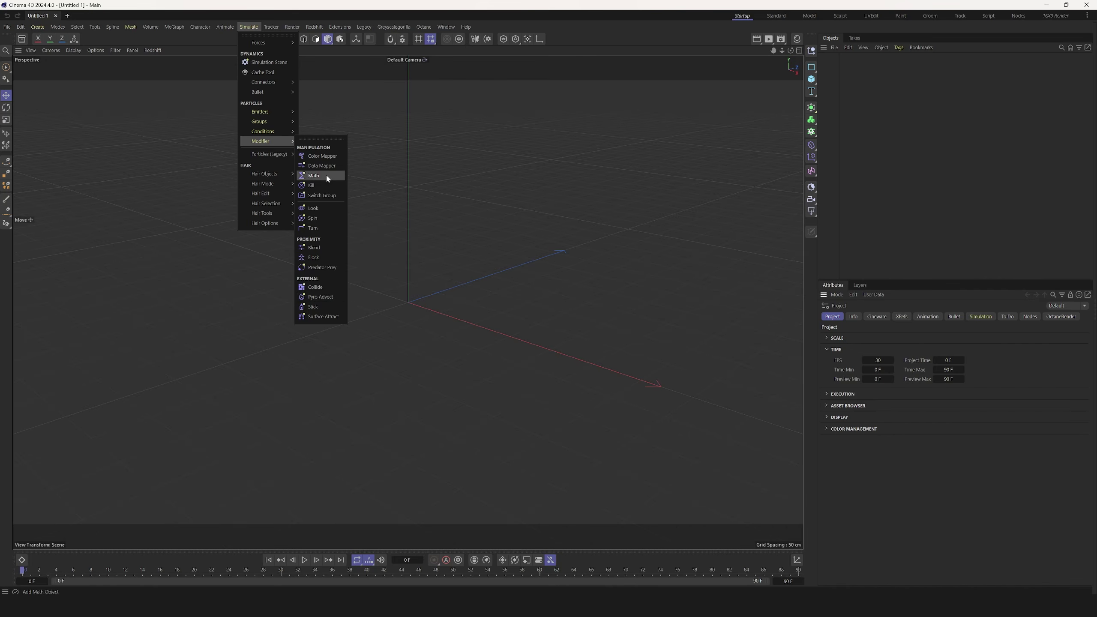
pyautogui.click(404, 212)
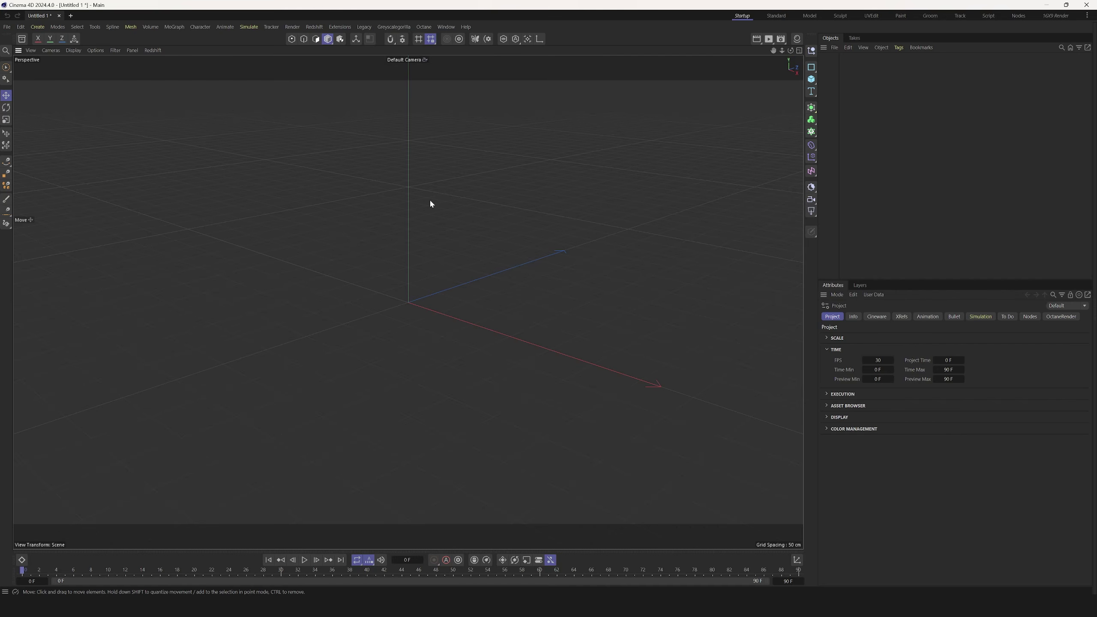
# Add a Basic Emitter particle object to the empty scene
pyautogui.click(250, 27)
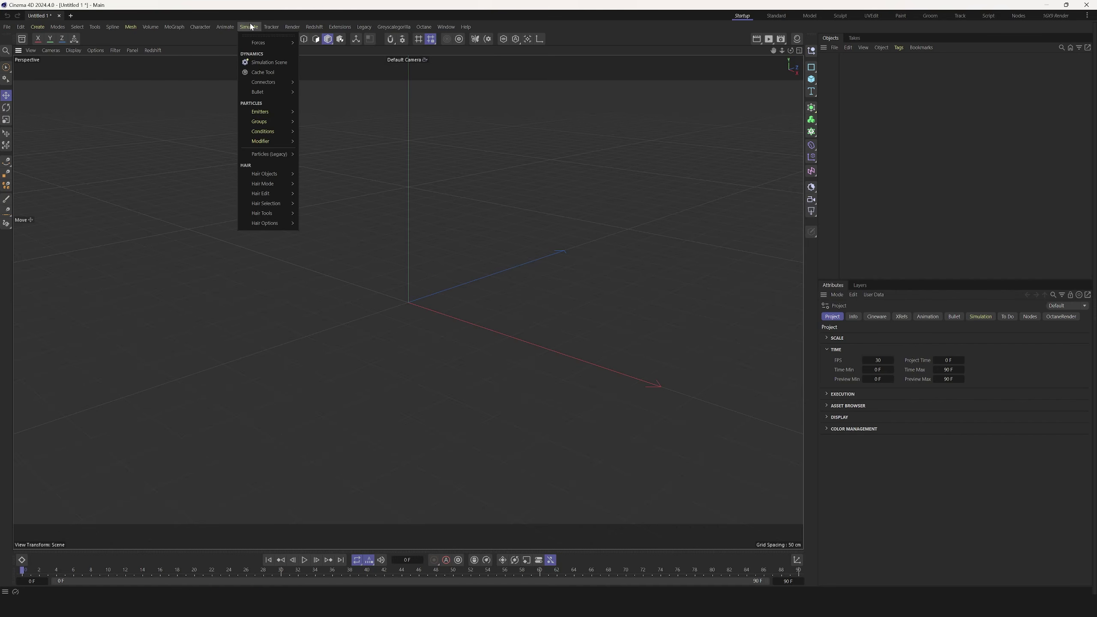
pyautogui.moveTo(264, 109)
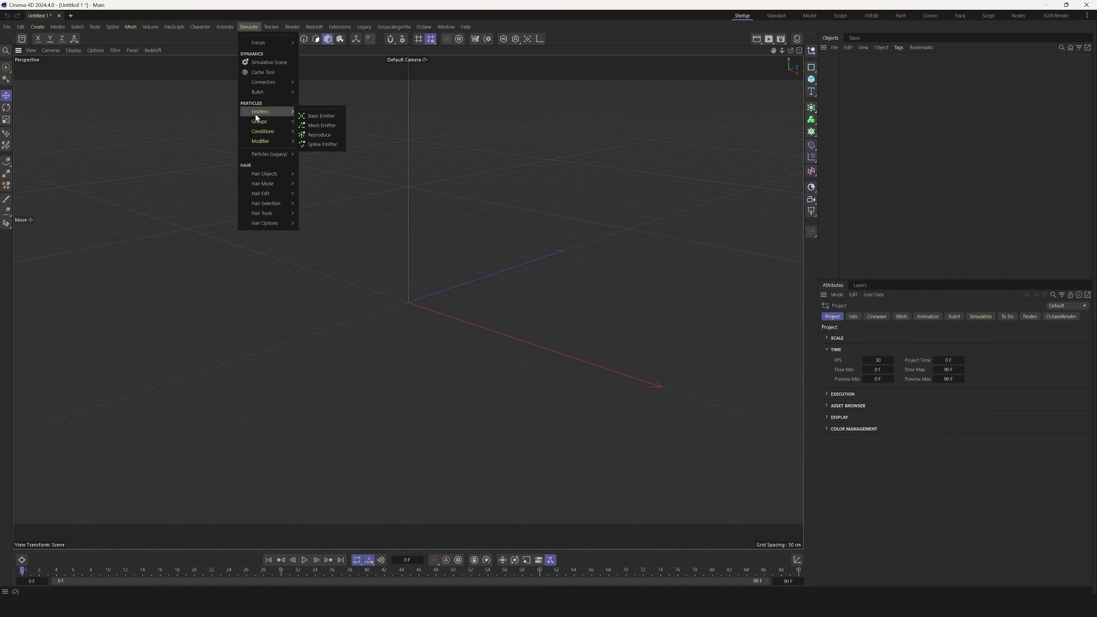
pyautogui.click(318, 116)
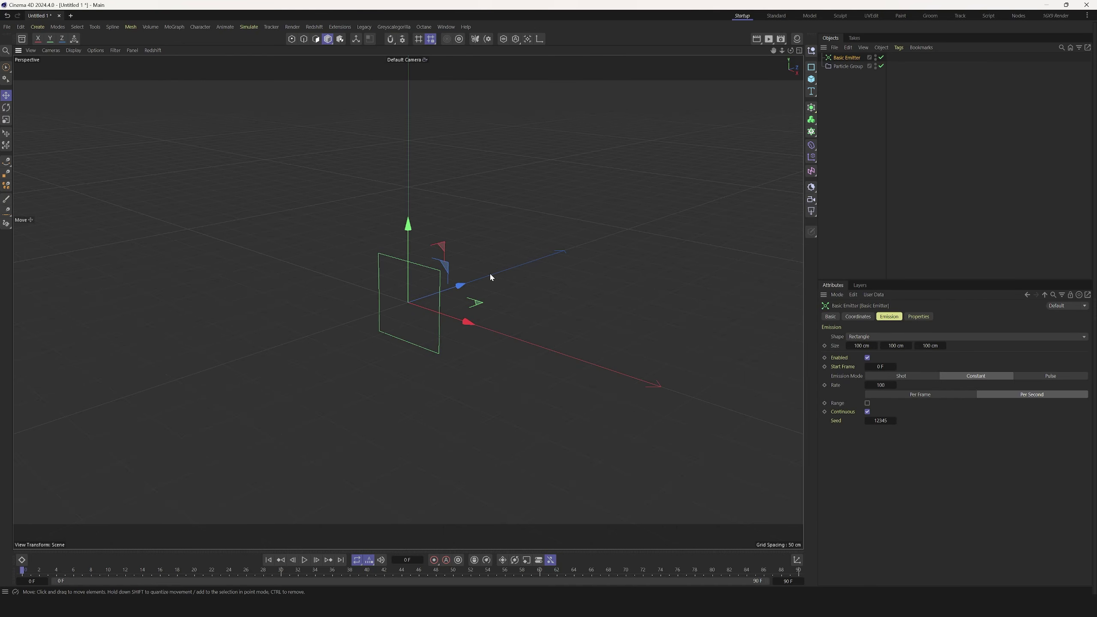
pyautogui.click(842, 66)
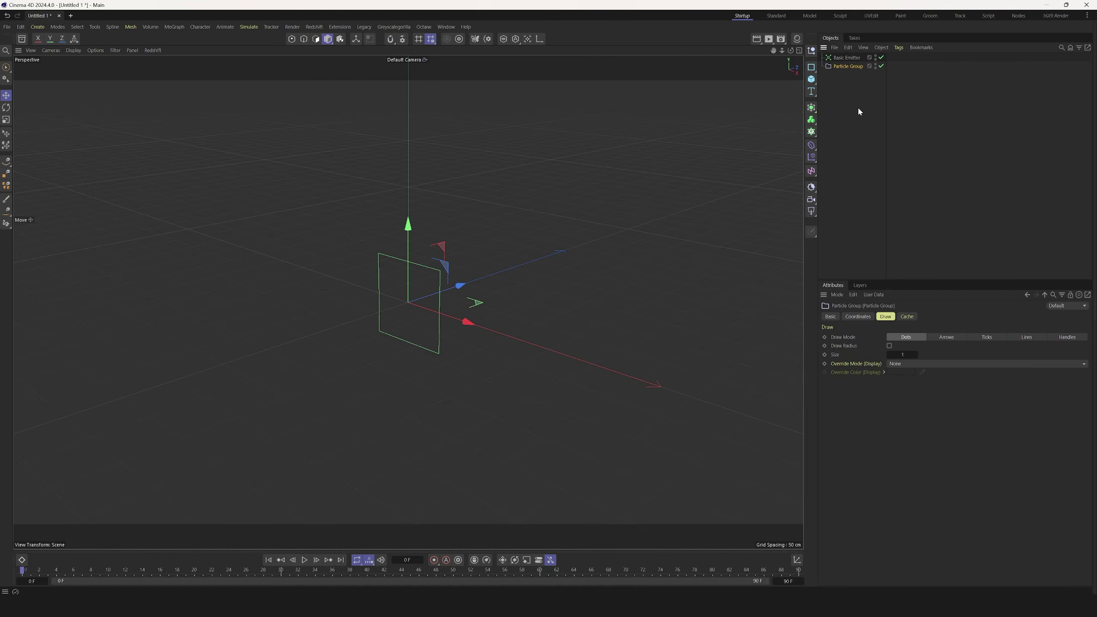
pyautogui.rightClick(838, 66)
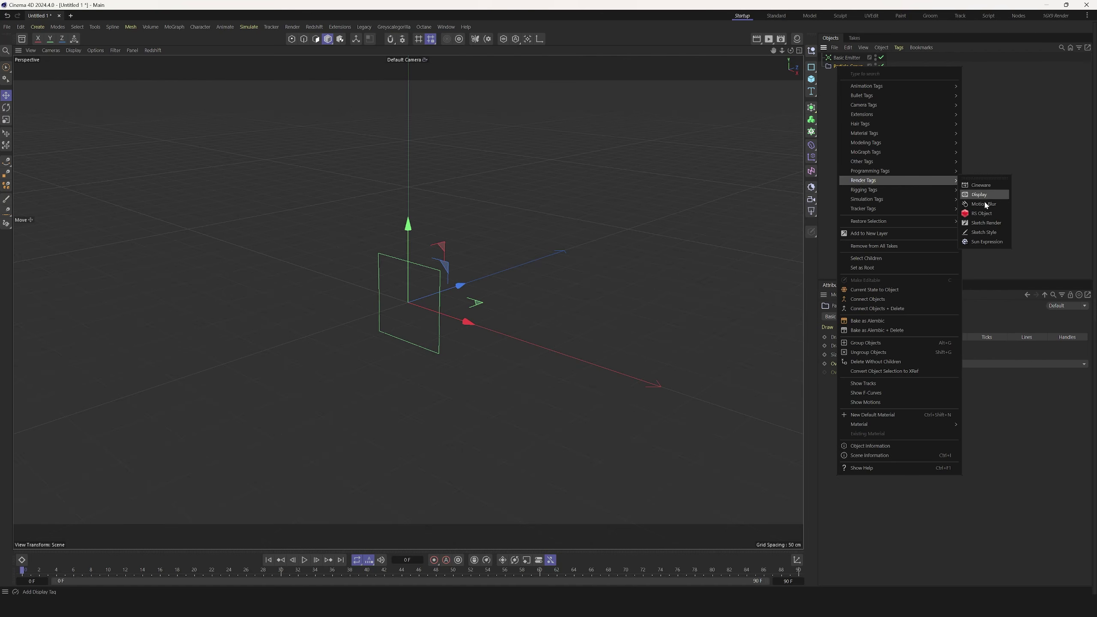
pyautogui.click(546, 171)
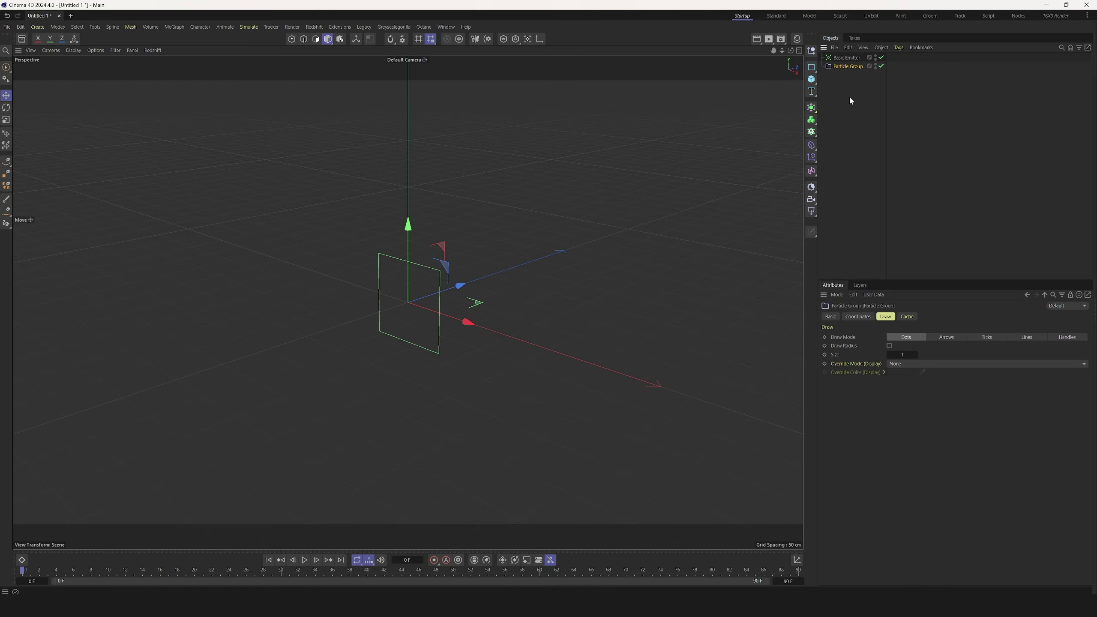
# Set the Basic Emitter's emission shape to Sphere, preview the particle simulation, and rewind it to the start
pyautogui.click(844, 57)
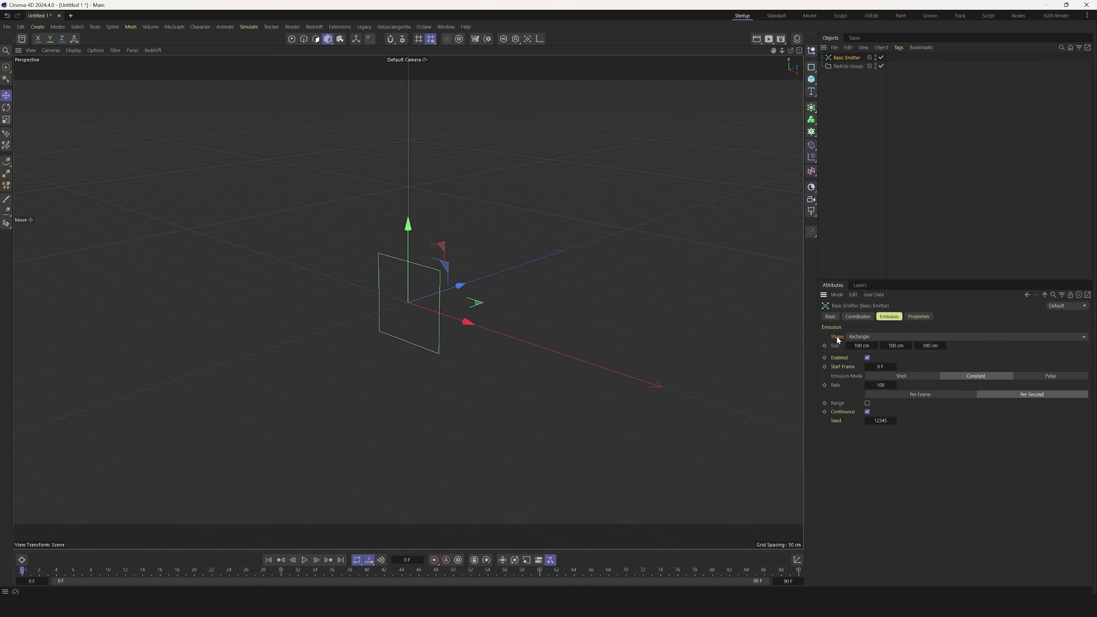
pyautogui.click(873, 336)
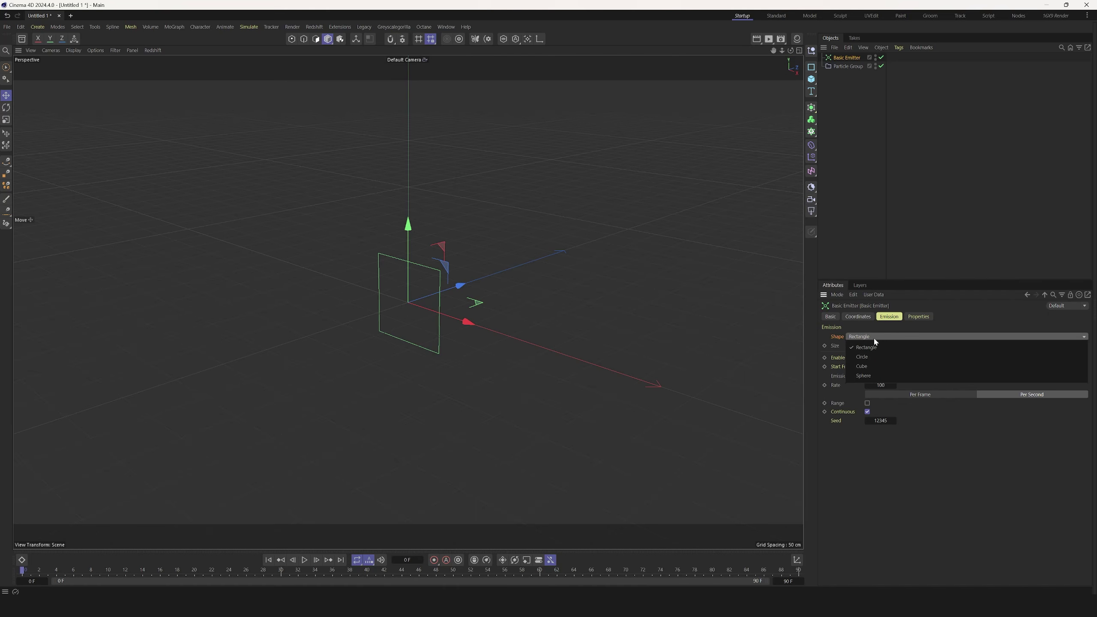
pyautogui.click(871, 375)
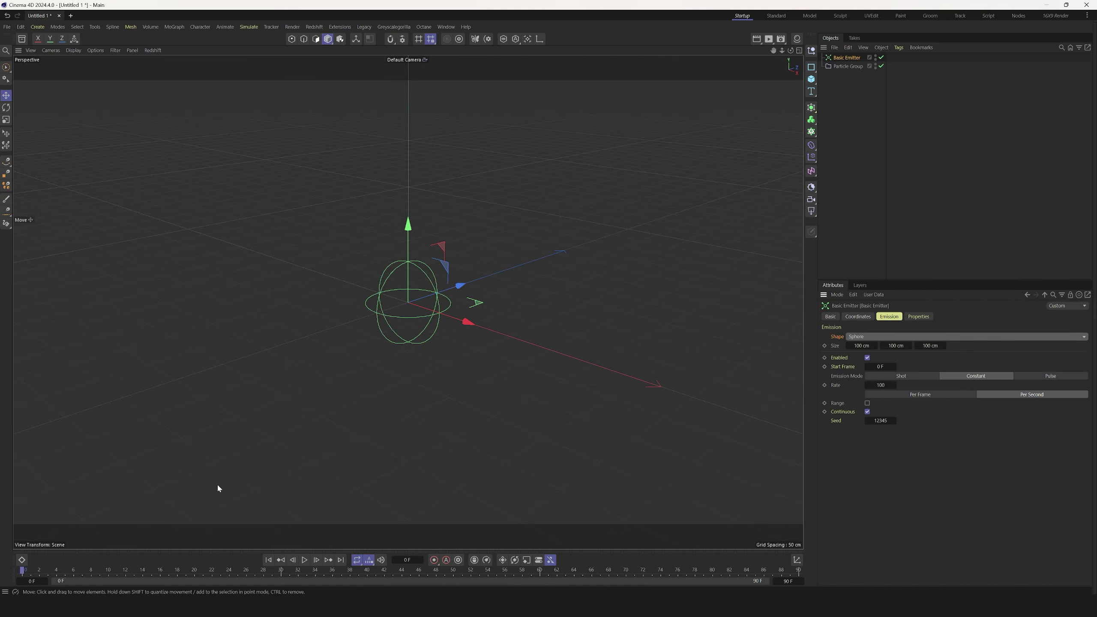
pyautogui.click(305, 560)
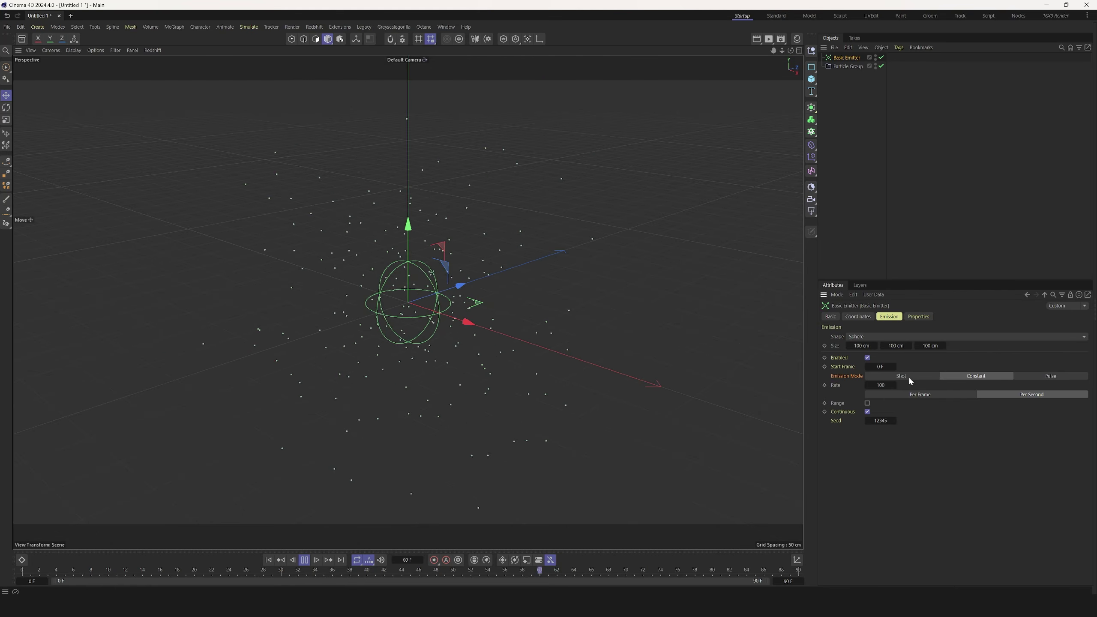
pyautogui.click(305, 560)
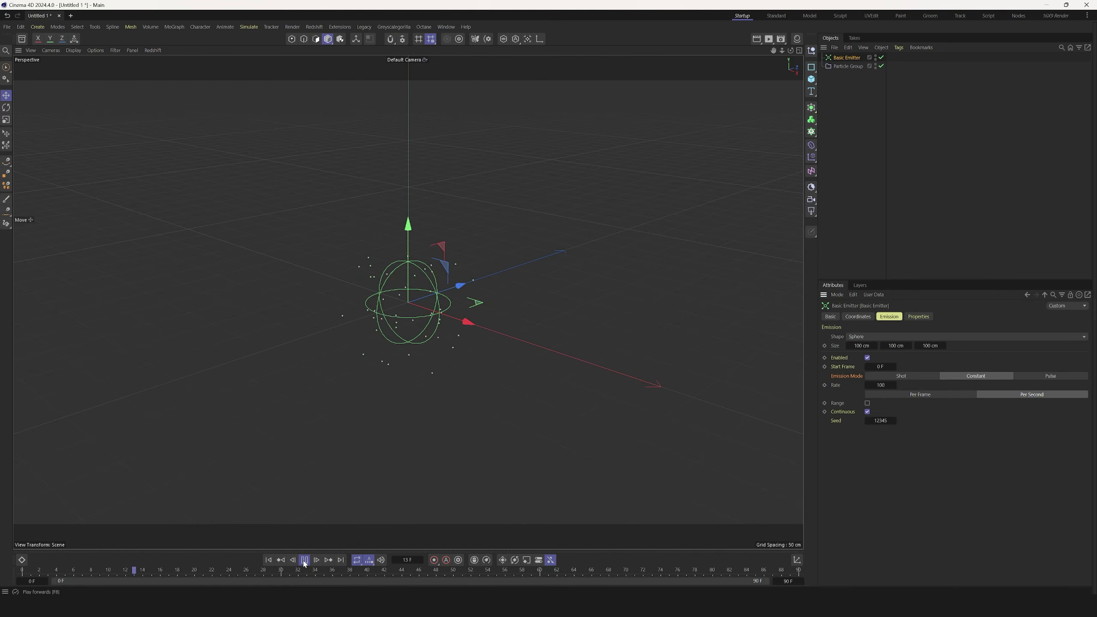
pyautogui.click(269, 560)
# Preview the emitter at a rate of 1000000 with Continuous emission temporarily turned off
pyautogui.click(881, 385)
pyautogui.write('0000')
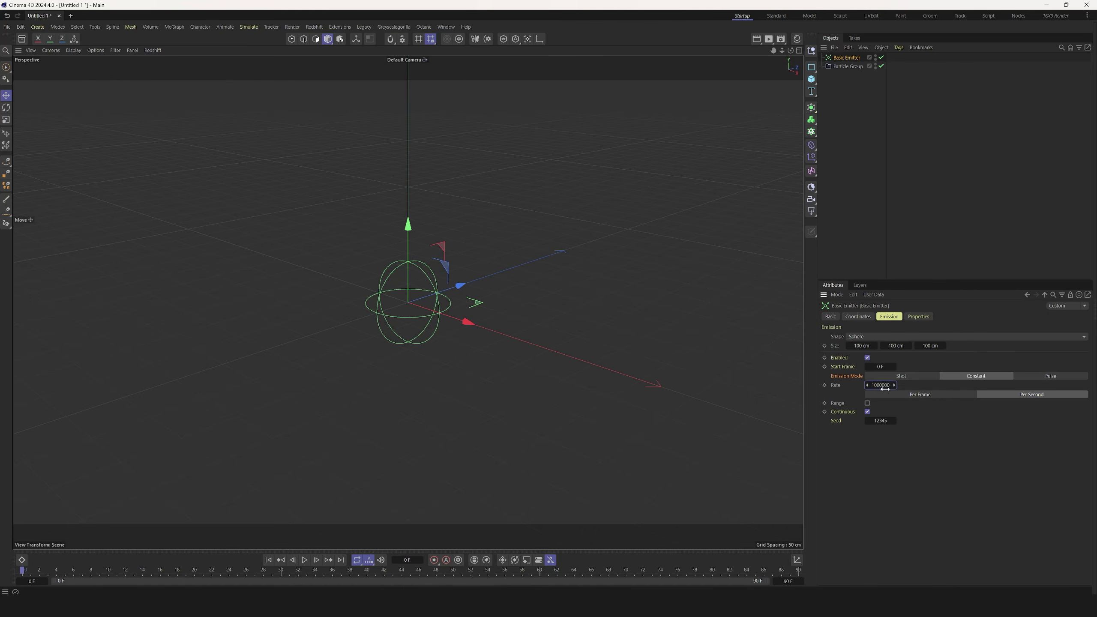
pyautogui.click(304, 559)
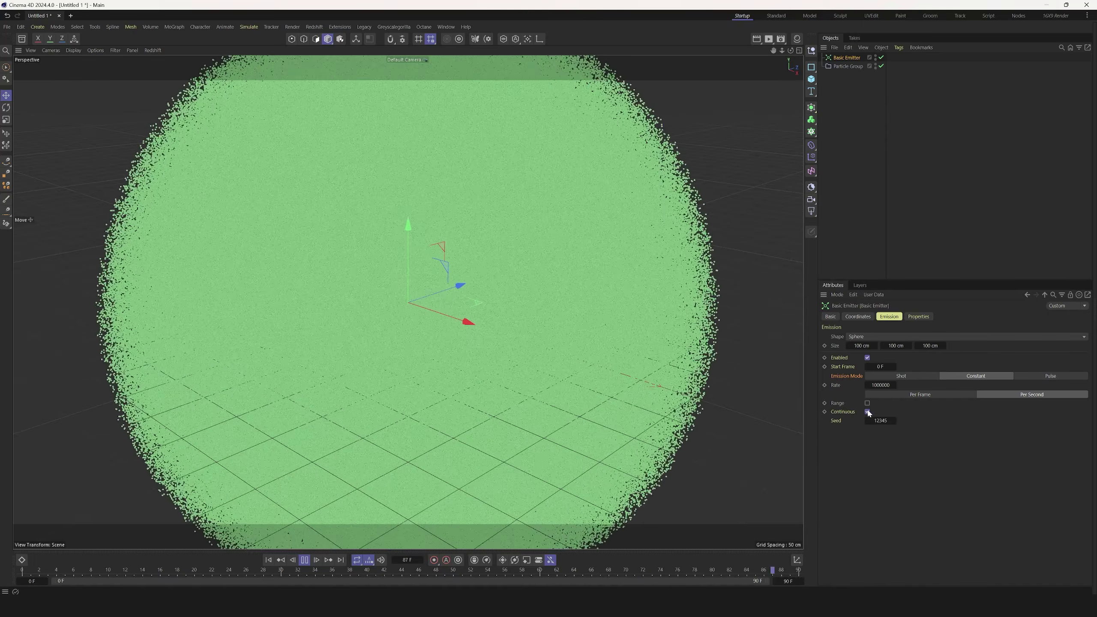
pyautogui.click(867, 411)
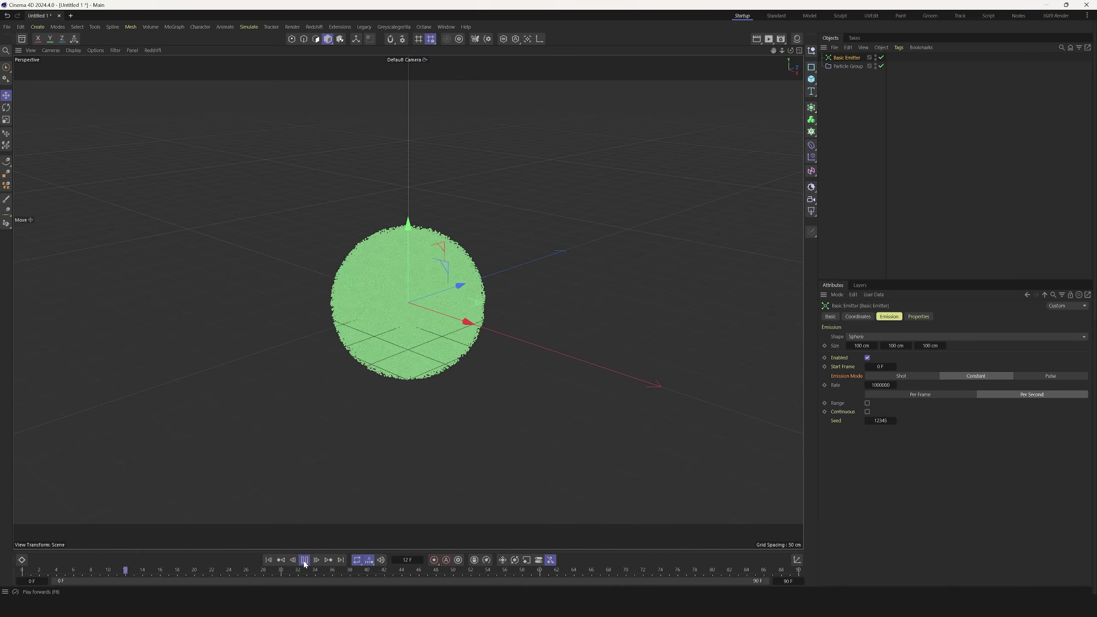
pyautogui.click(269, 559)
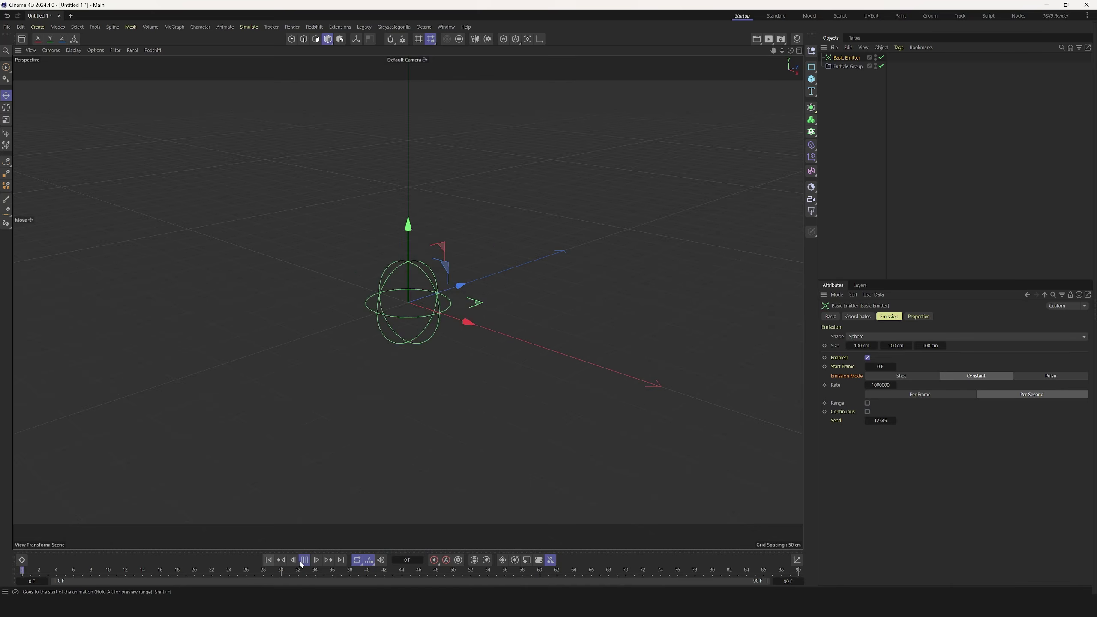
pyautogui.click(268, 559)
pyautogui.click(304, 559)
pyautogui.click(272, 561)
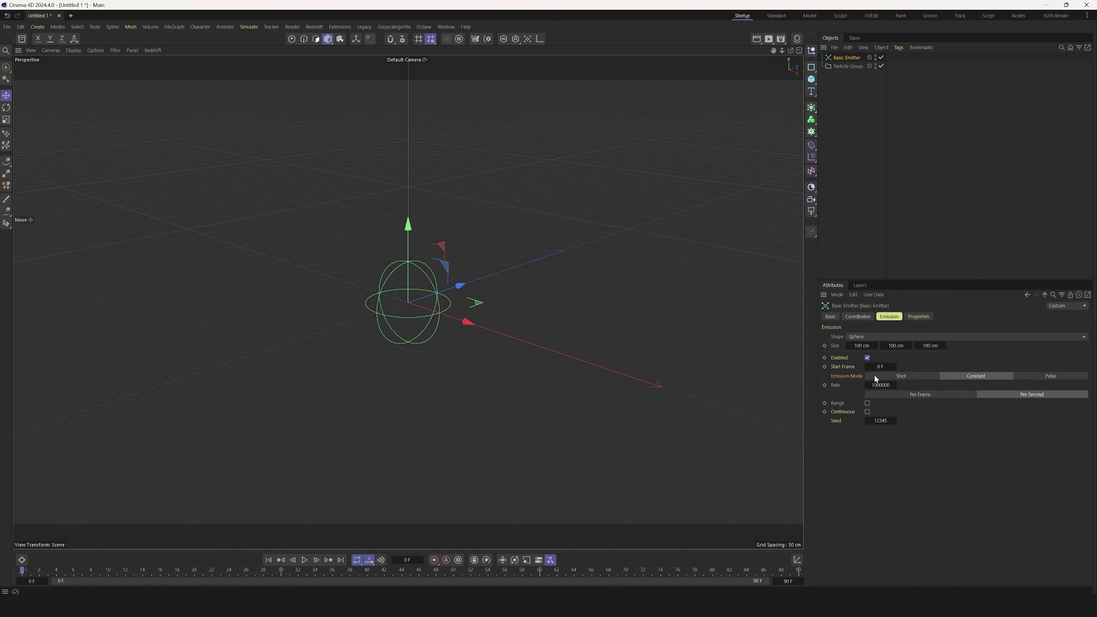
pyautogui.click(867, 412)
# Set the emission rate to 10000 per second and preview the simulation from the first frame
pyautogui.doubleClick(881, 384)
pyautogui.write('10000')
pyautogui.press('Return')
pyautogui.click(305, 560)
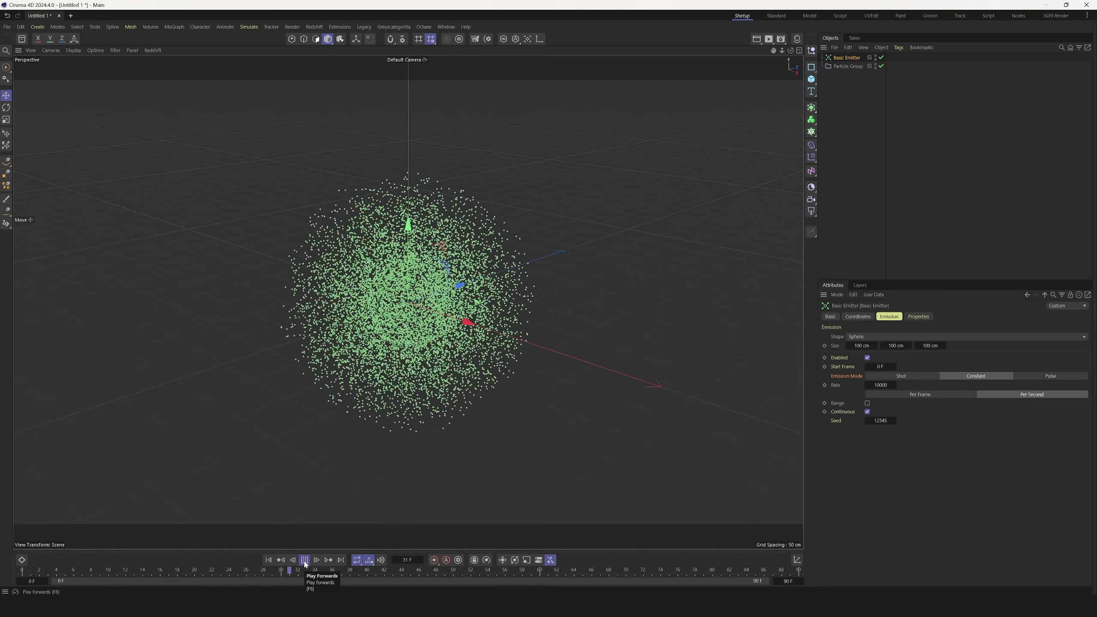
pyautogui.click(305, 560)
pyautogui.click(268, 559)
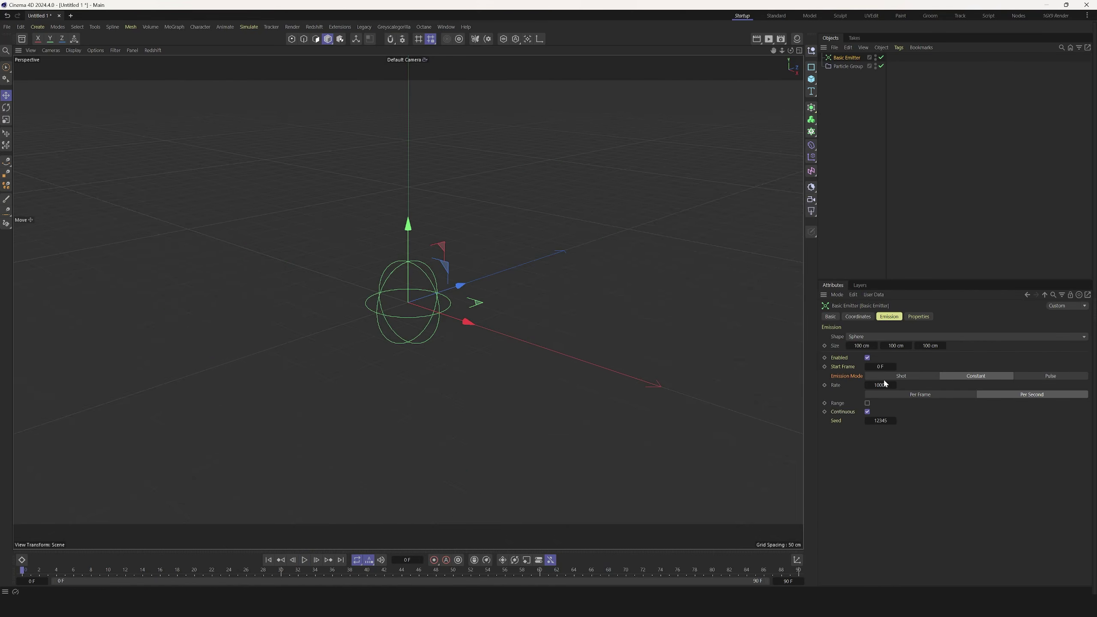
# Try a particle lifetime of 20 F in the emitter's properties and preview the simulation
pyautogui.moveTo(848, 348); pyautogui.dragTo(954, 362)
pyautogui.click(919, 317)
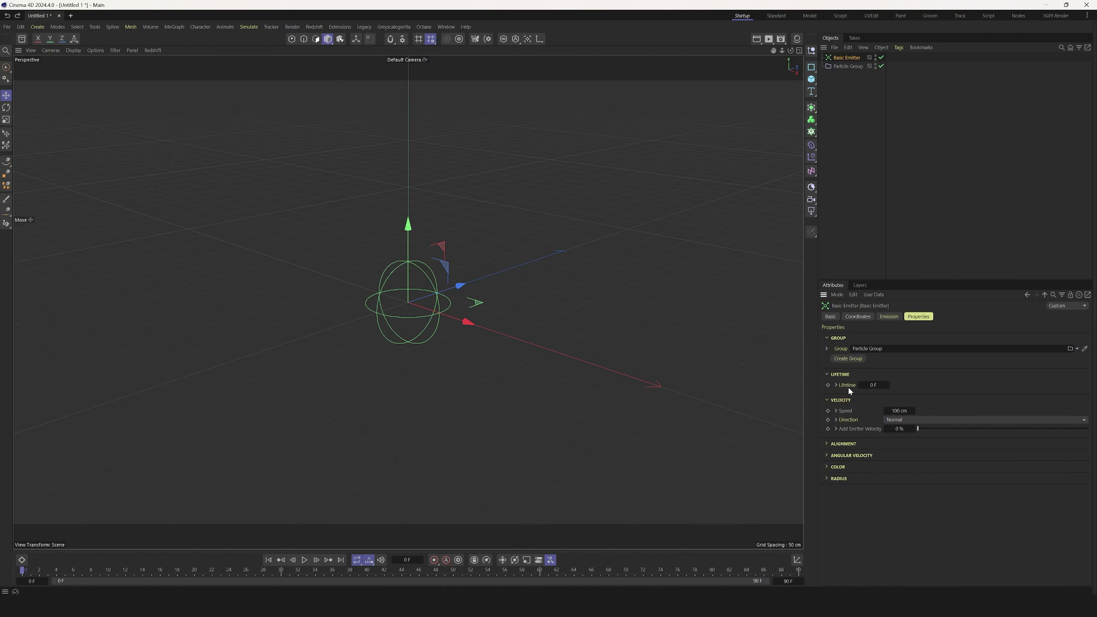
pyautogui.moveTo(873, 384); pyautogui.dragTo(912, 382)
pyautogui.click(305, 560)
pyautogui.click(305, 561)
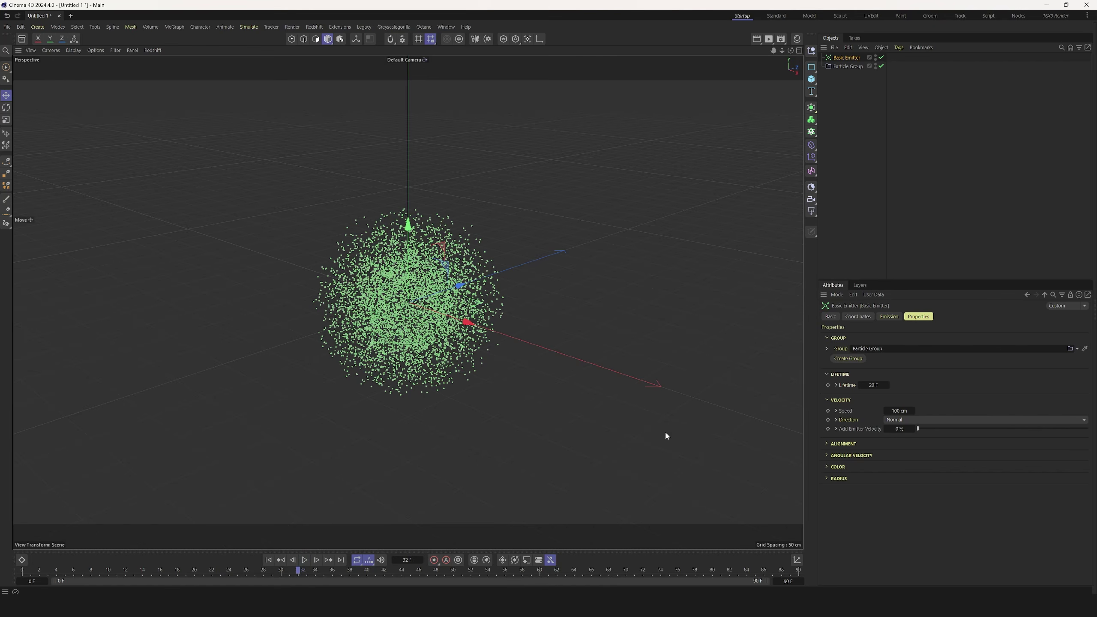
pyautogui.click(269, 561)
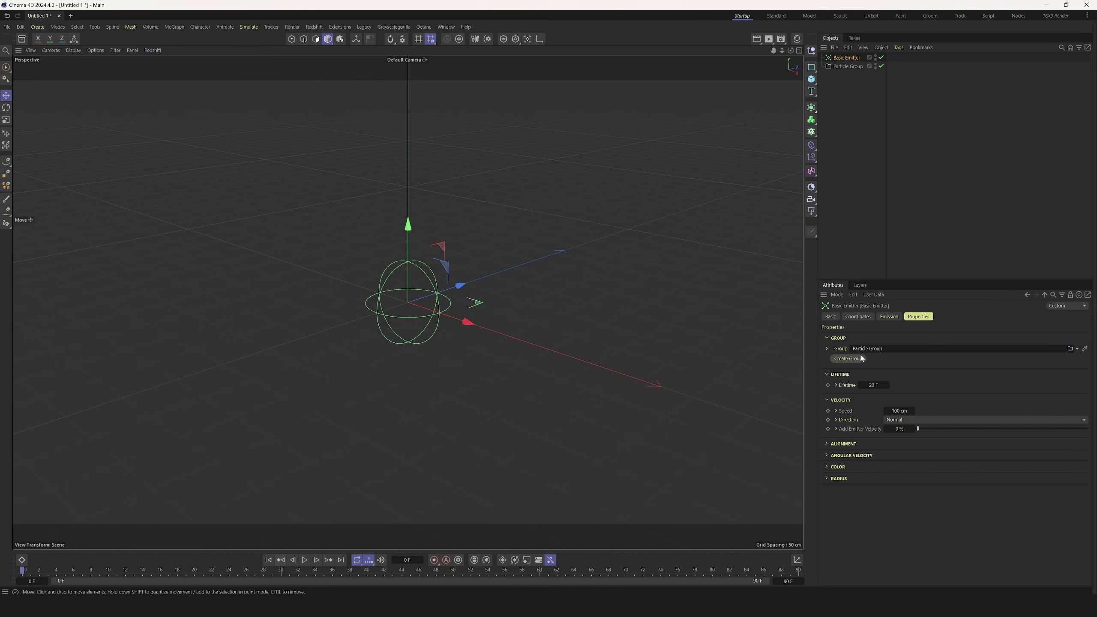
# Change the particle lifetime again and reset it to its default of 0 F
pyautogui.doubleClick(872, 384)
pyautogui.write('10')
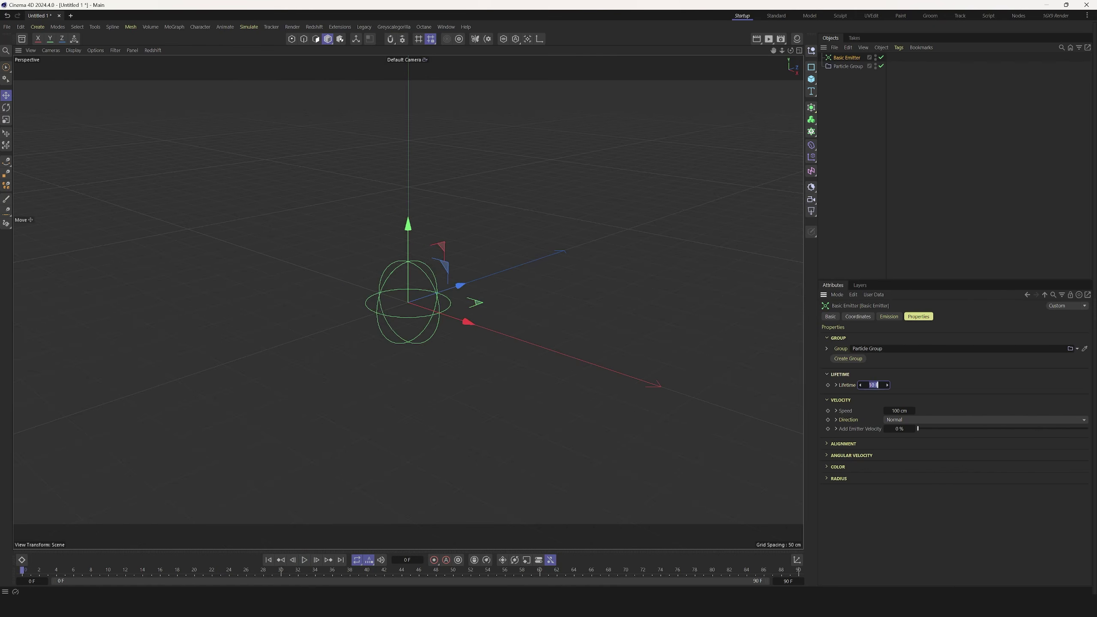
pyautogui.write('0')
pyautogui.rightClick(848, 387)
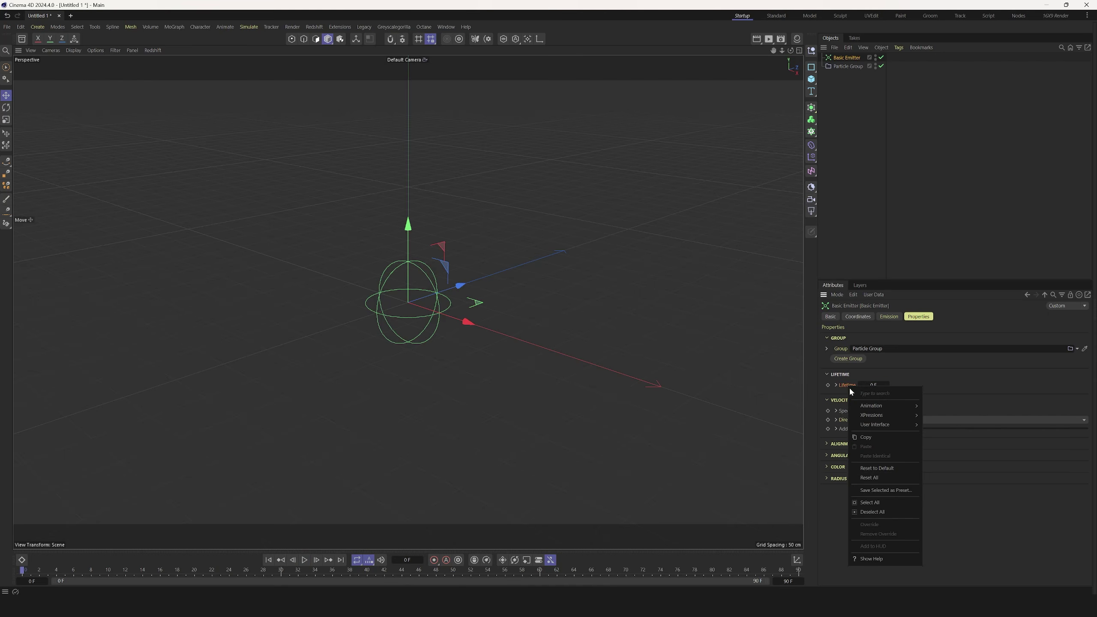
pyautogui.click(875, 470)
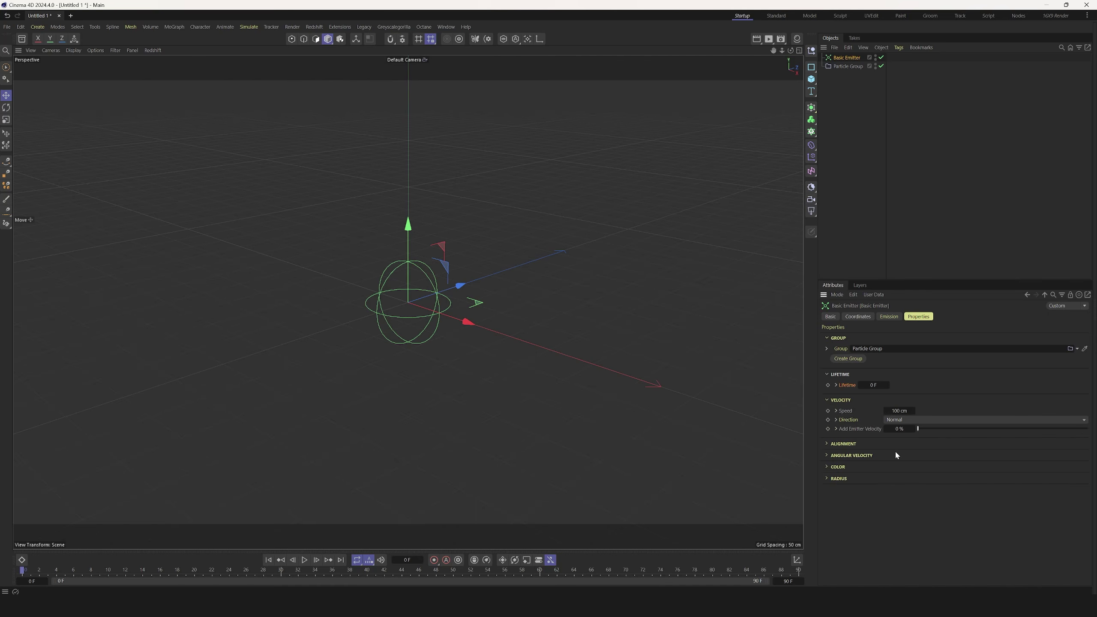
# Set the emitted particles' speed to 0 cm
pyautogui.click(912, 410)
pyautogui.write('0')
pyautogui.press('Return')
# Examine the velocity Direction options and the Add Emitter Velocity sub-settings of the emitter
pyautogui.click(836, 420)
pyautogui.click(900, 419)
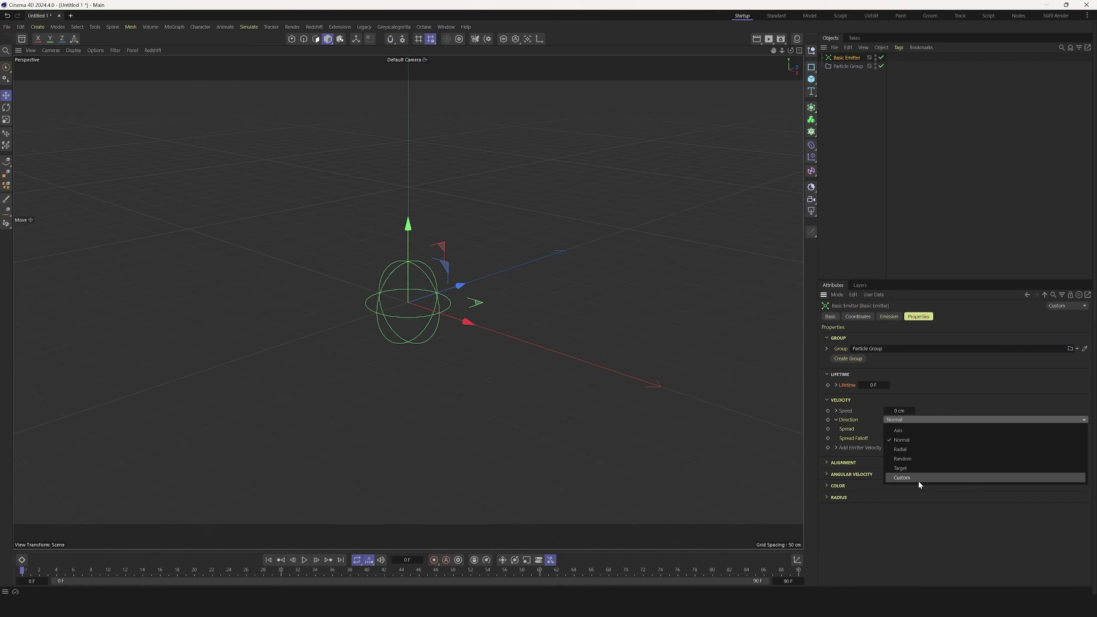
pyautogui.click(1011, 545)
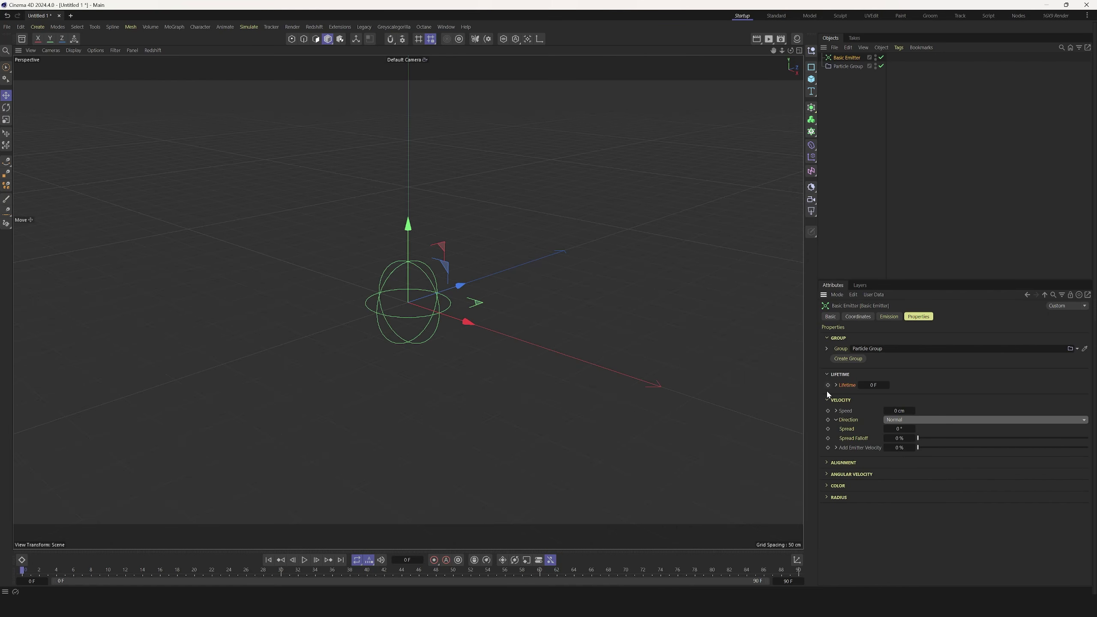
pyautogui.click(836, 448)
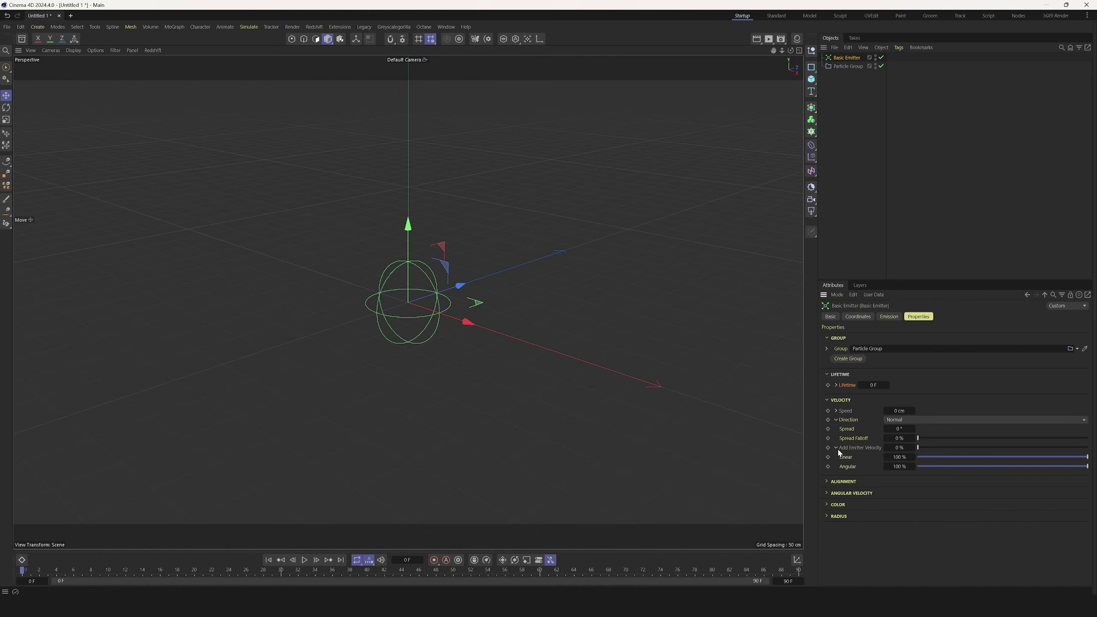
pyautogui.click(836, 447)
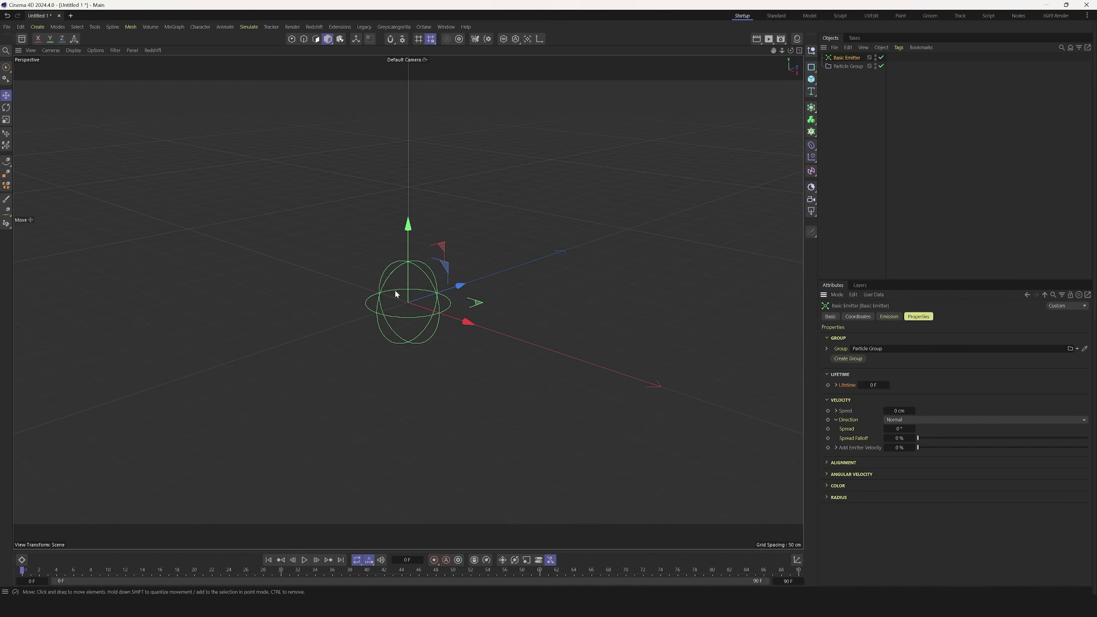
pyautogui.moveTo(386, 222); pyautogui.dragTo(430, 370)
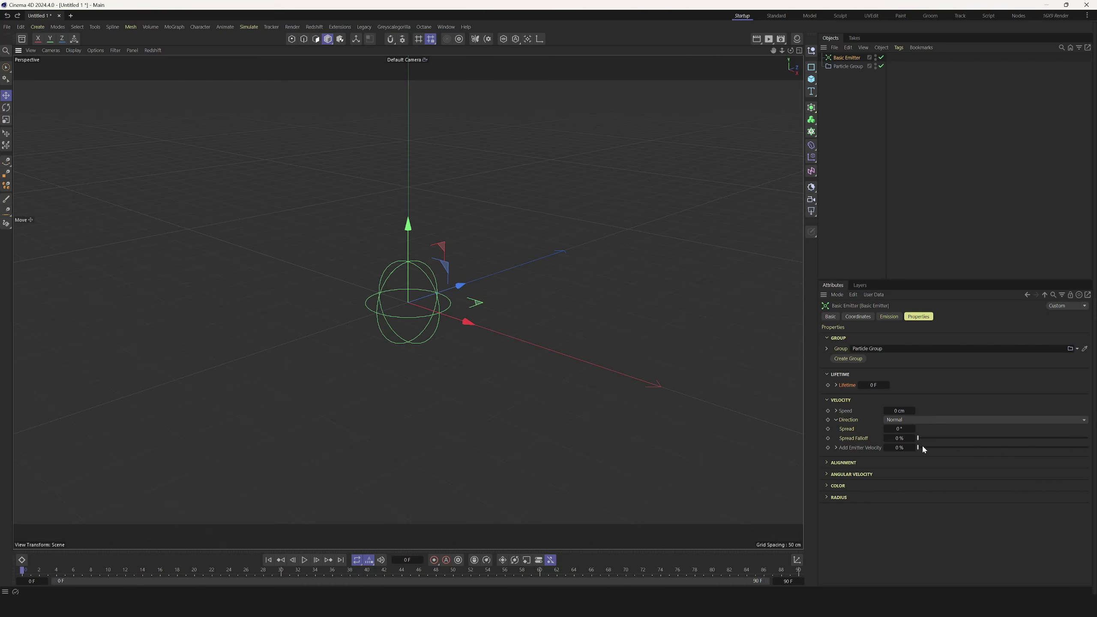
# Try an Add Emitter Velocity of 56% with its Linear and Angular settings shown, and return it to 0%
pyautogui.click(898, 438)
pyautogui.click(838, 448)
pyautogui.moveTo(920, 449); pyautogui.dragTo(1014, 449)
pyautogui.click(845, 456)
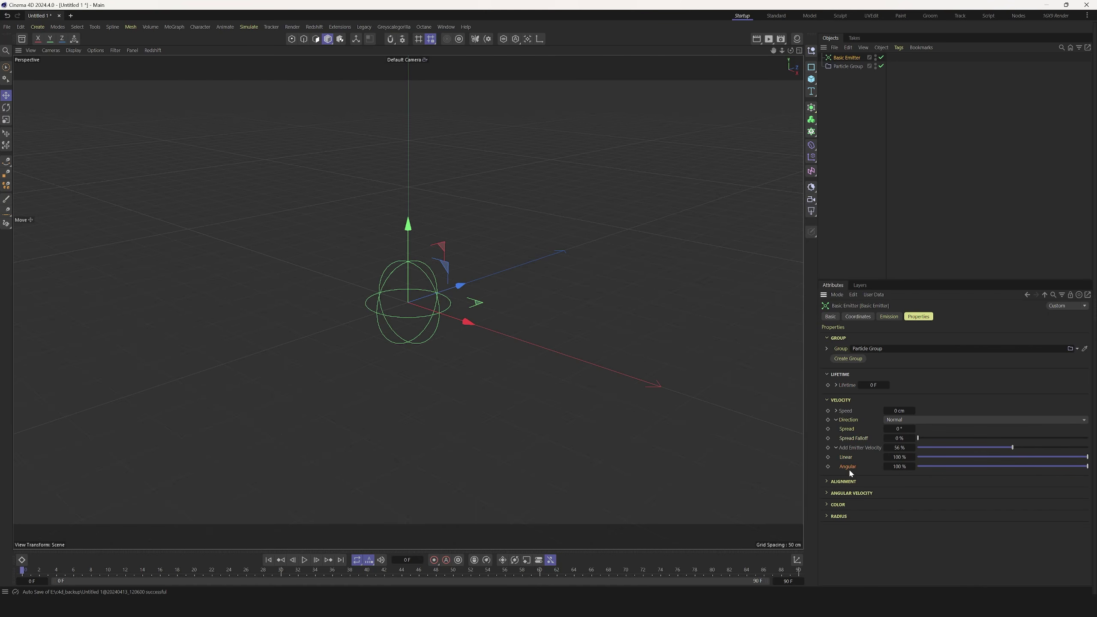
pyautogui.moveTo(1012, 448); pyautogui.dragTo(738, 449)
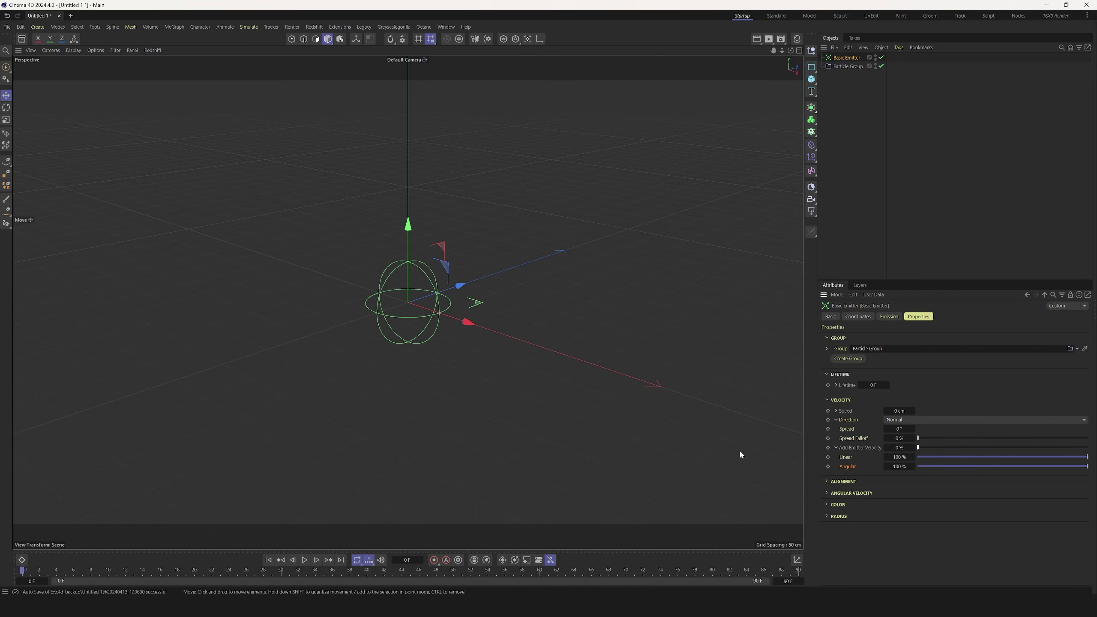
pyautogui.click(835, 448)
# Examine the Forward Vector alignment options and the Angular Velocity settings of the Basic Emitter
pyautogui.click(827, 462)
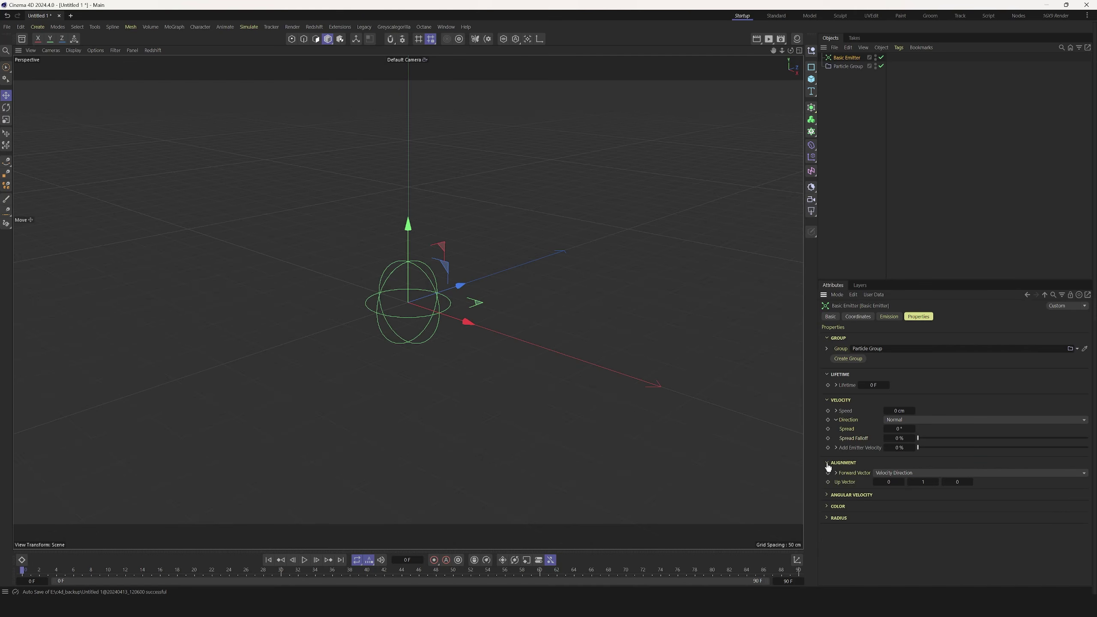
pyautogui.click(924, 474)
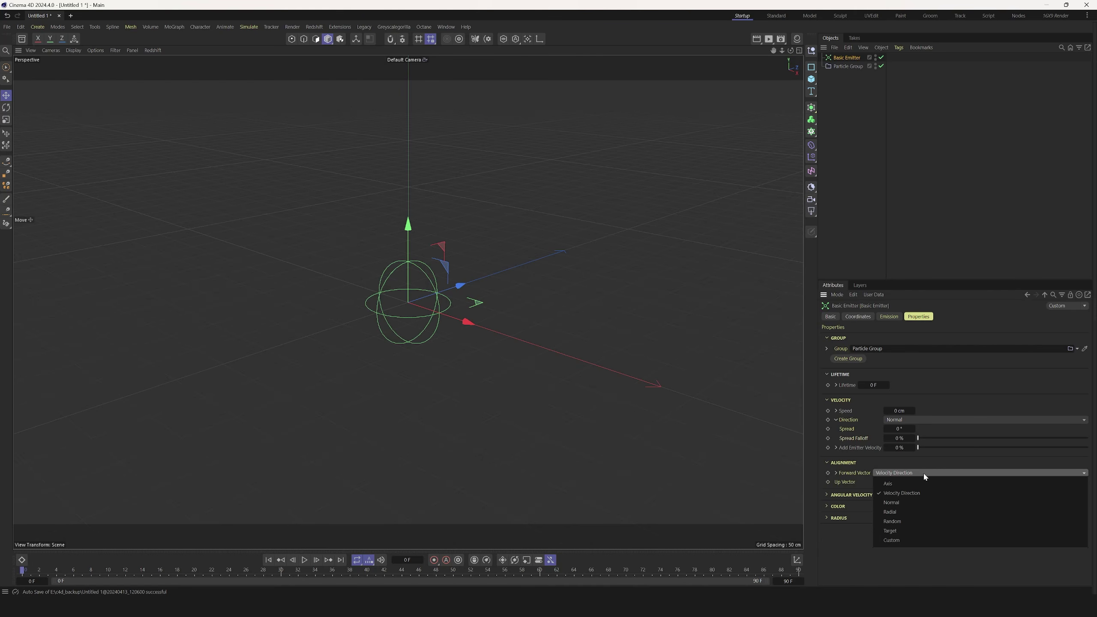
pyautogui.click(863, 480)
pyautogui.click(827, 463)
pyautogui.click(827, 474)
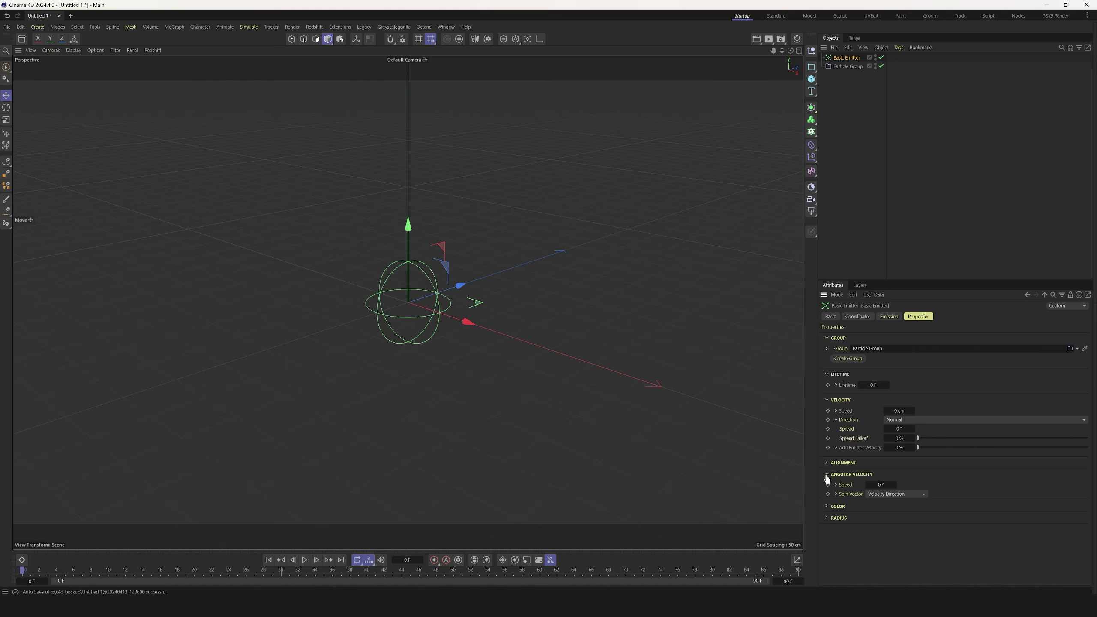
pyautogui.click(827, 474)
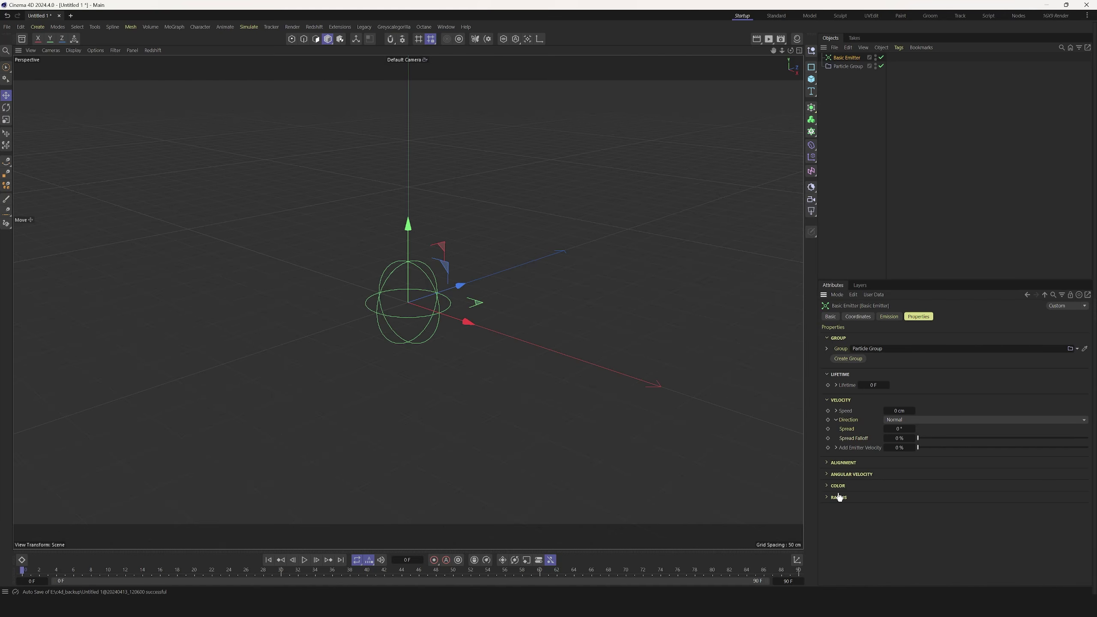
# Try the Random color sample mode in playback, restore Constant, and check the emitter's Radius settings
pyautogui.click(827, 485)
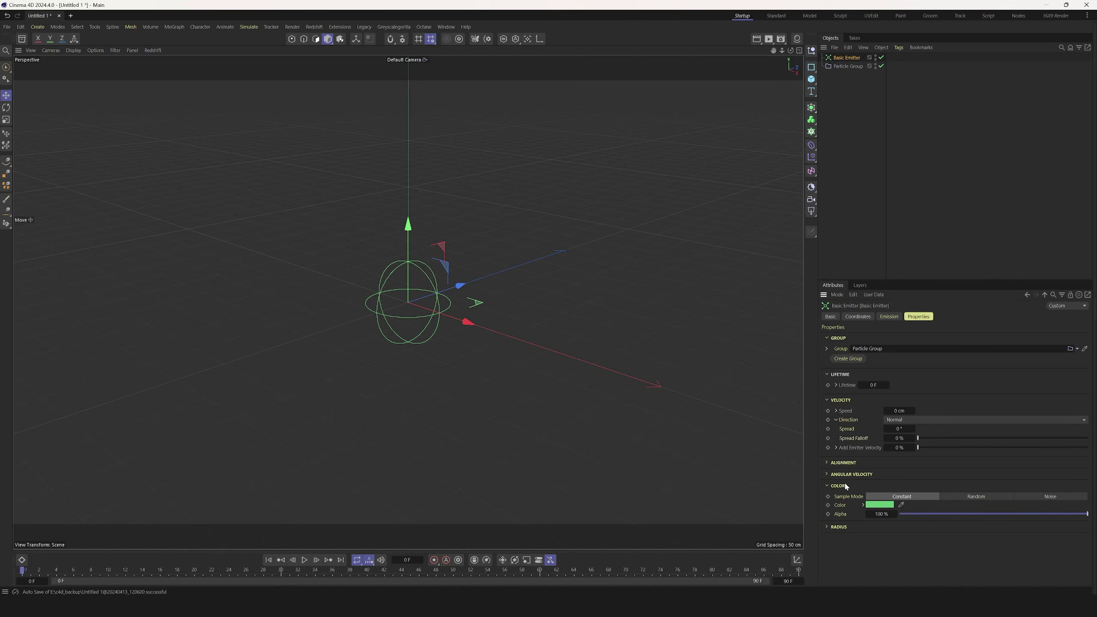
pyautogui.click(954, 498)
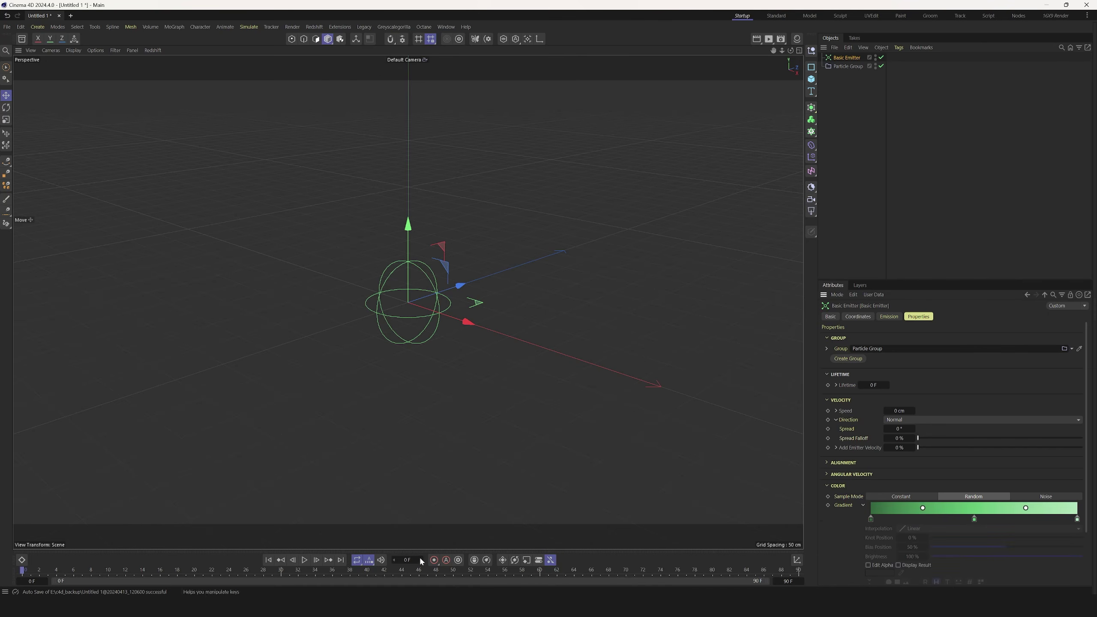
pyautogui.click(305, 560)
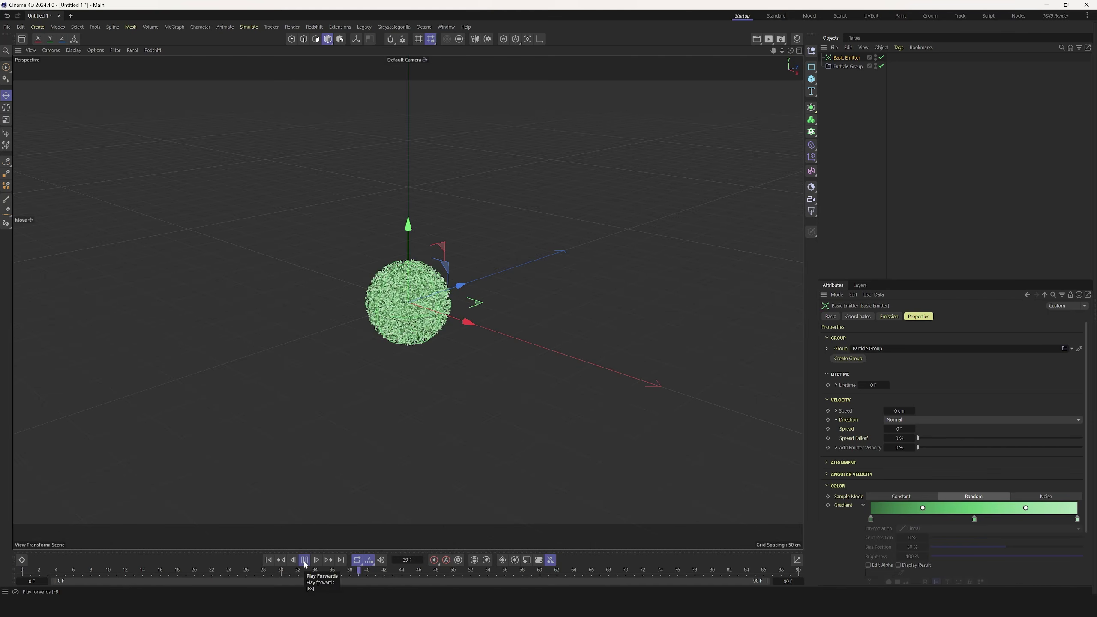
pyautogui.click(269, 560)
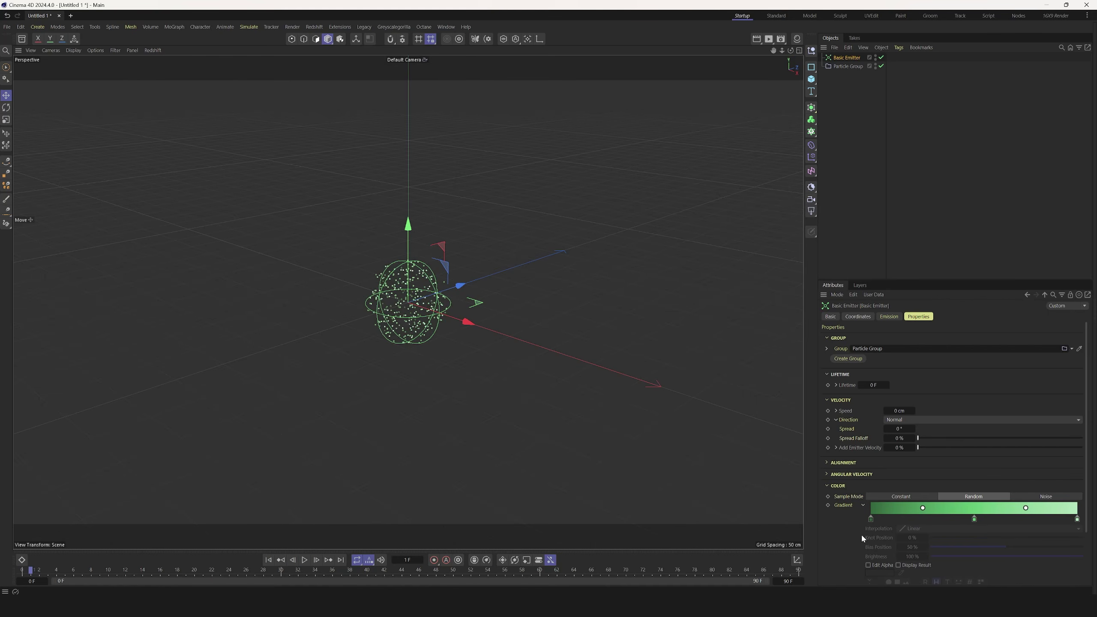
pyautogui.click(901, 497)
pyautogui.click(827, 486)
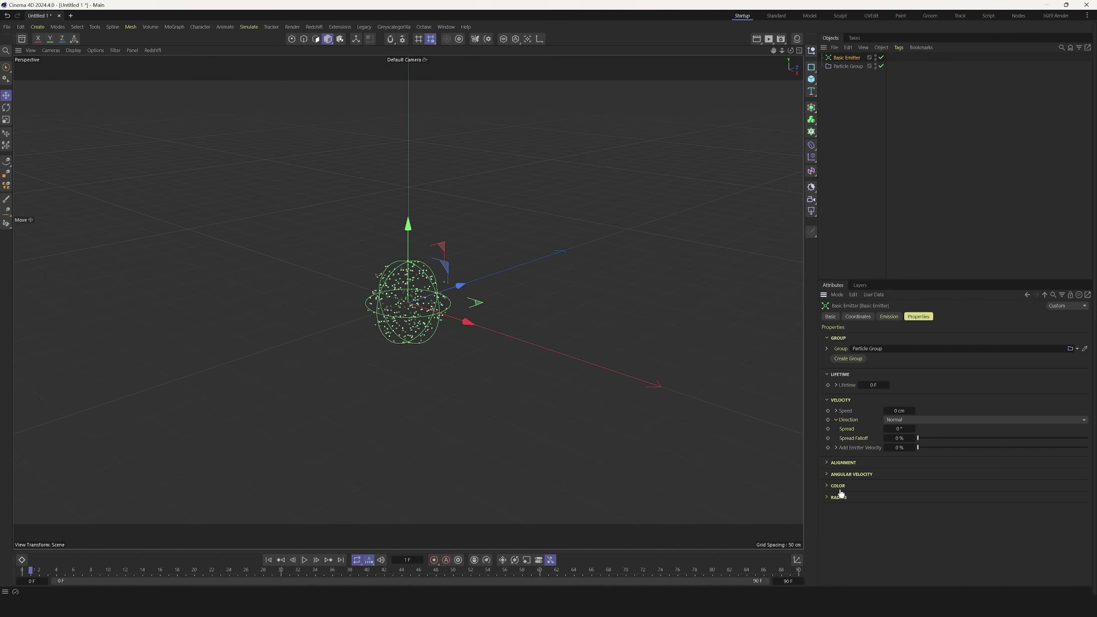
pyautogui.click(826, 497)
pyautogui.click(834, 497)
# Play the simulation while trying the Particle Group's Arrows, Ticks, Lines and Handles draw modes, then return to Dots and rewind
pyautogui.click(844, 67)
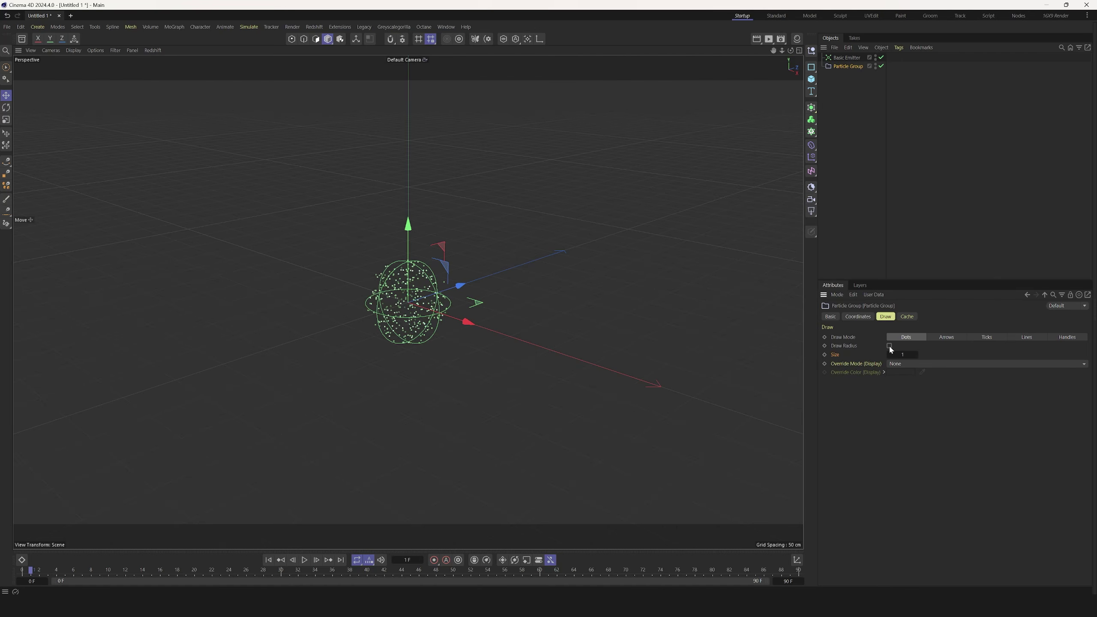
pyautogui.click(945, 338)
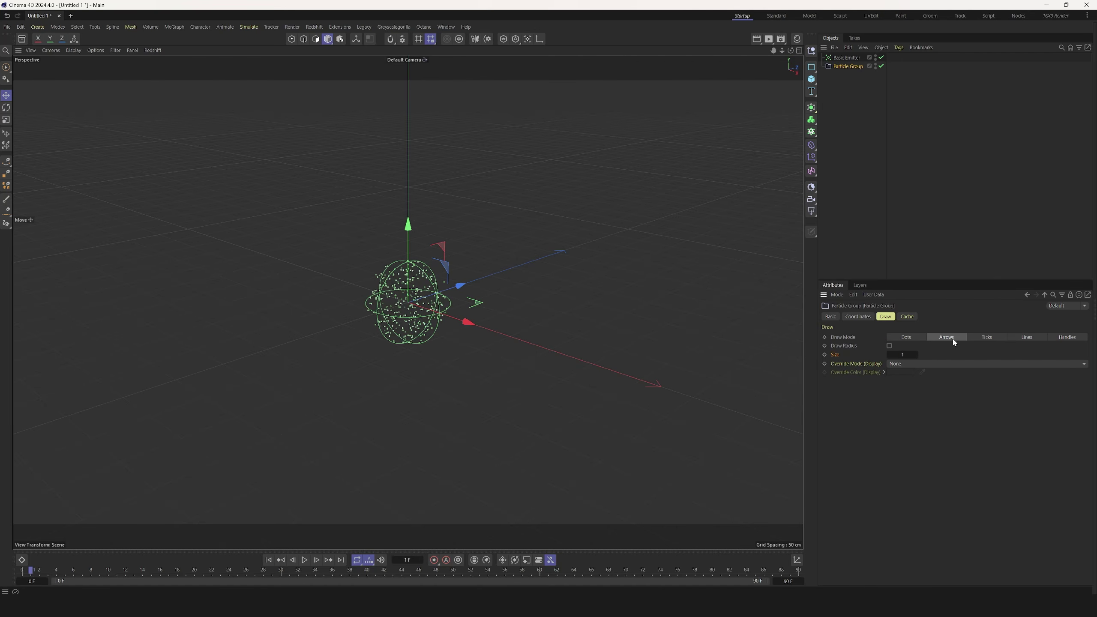
pyautogui.click(305, 560)
pyautogui.click(905, 339)
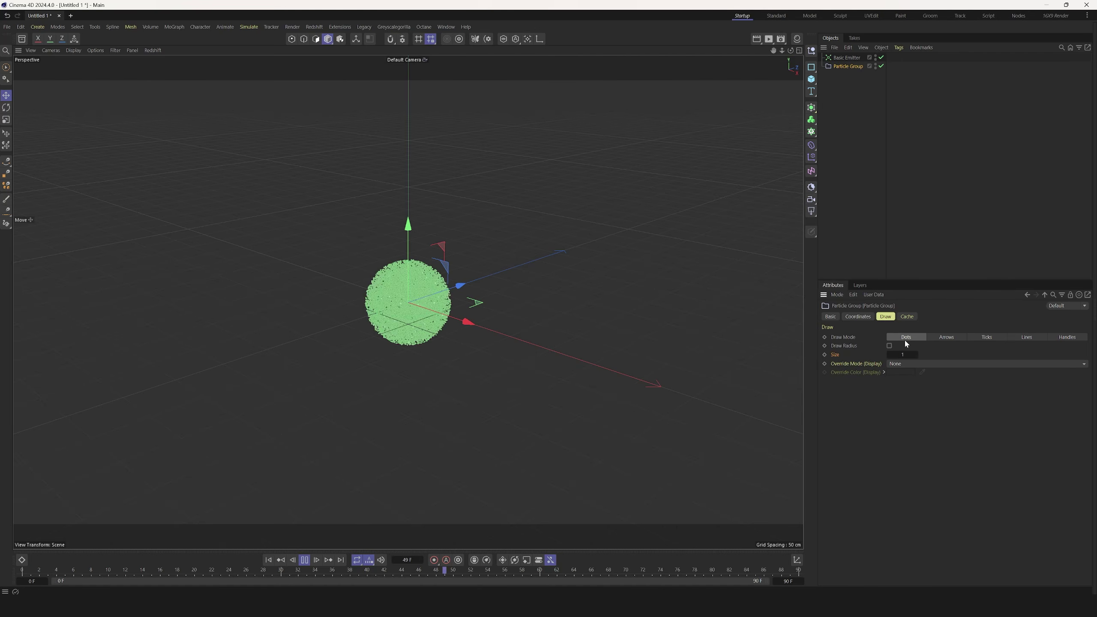
pyautogui.click(992, 338)
pyautogui.click(1034, 338)
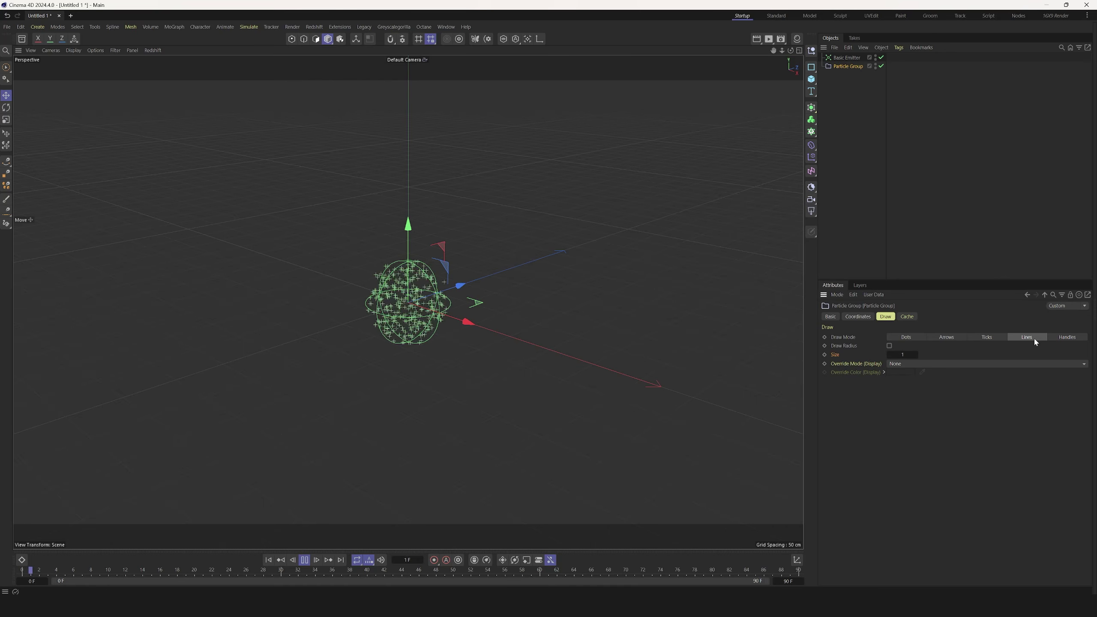
pyautogui.click(1066, 337)
pyautogui.click(907, 337)
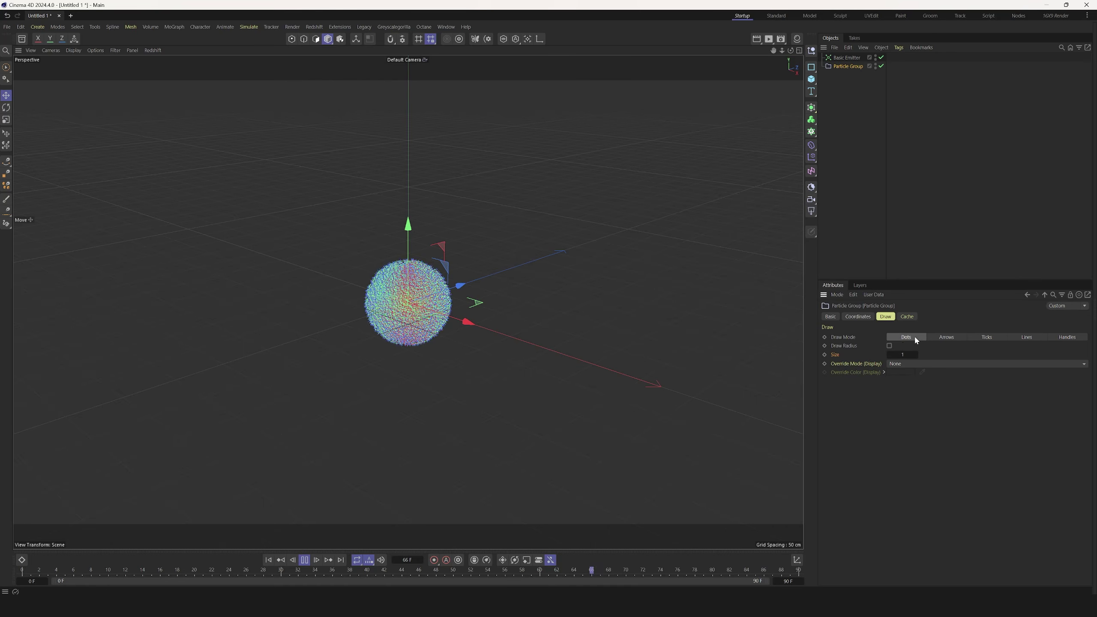
pyautogui.click(304, 560)
pyautogui.click(269, 559)
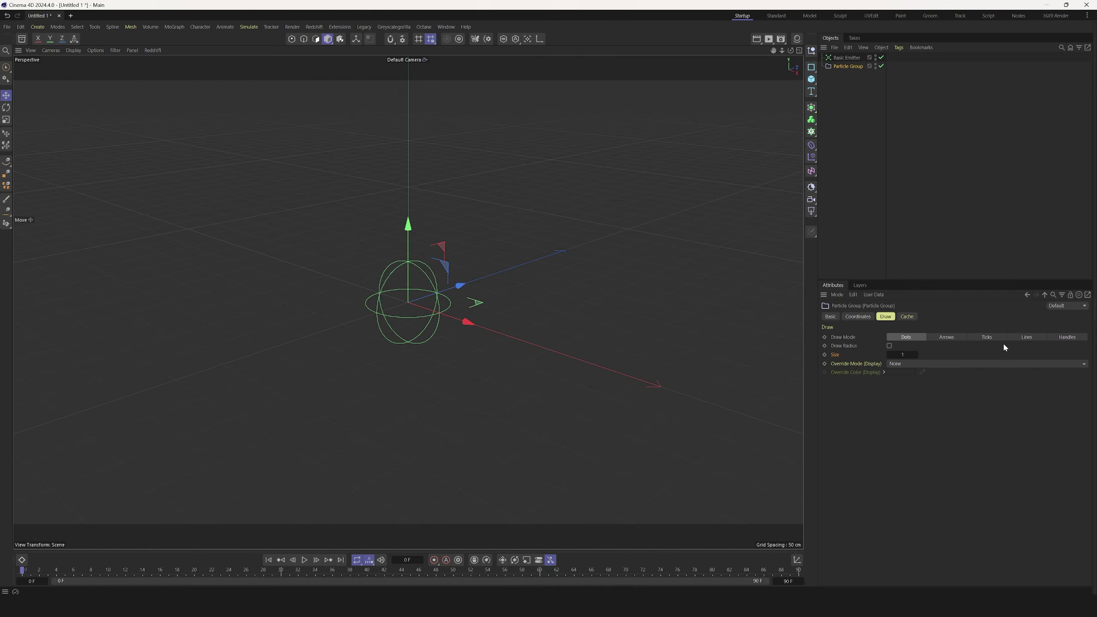
# Switch the Particle Group's draw mode to Arrows and Handles again and restore Dots
pyautogui.click(959, 338)
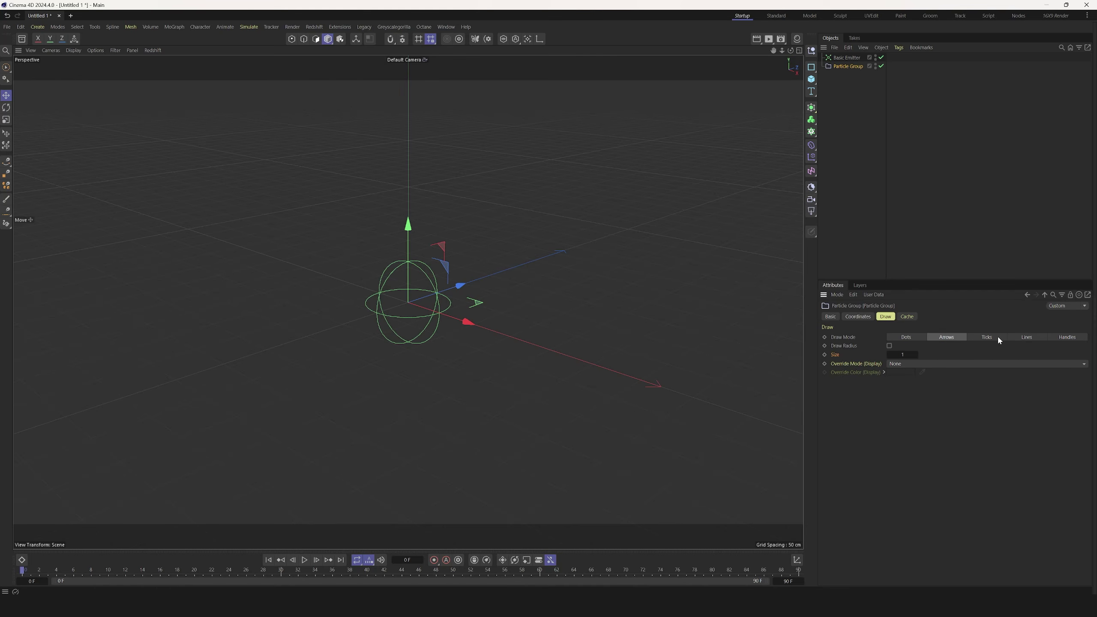
pyautogui.click(1079, 338)
pyautogui.click(922, 338)
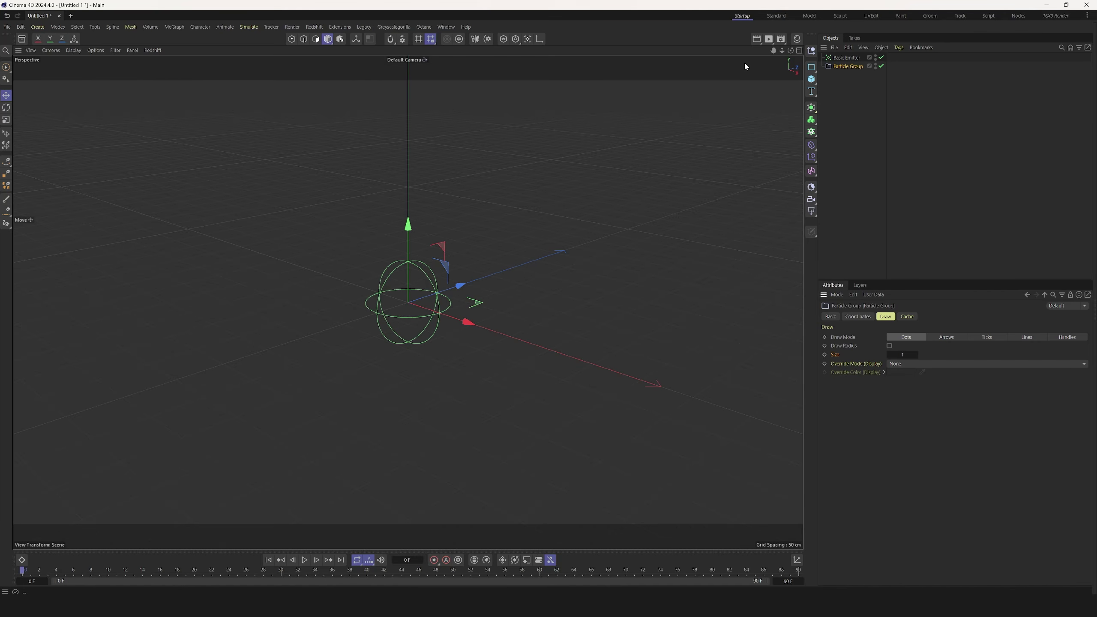
# Set the Basic Emitter's emission rate to 50000 per second, preview it in playback, and rewind to the first frame
pyautogui.click(305, 561)
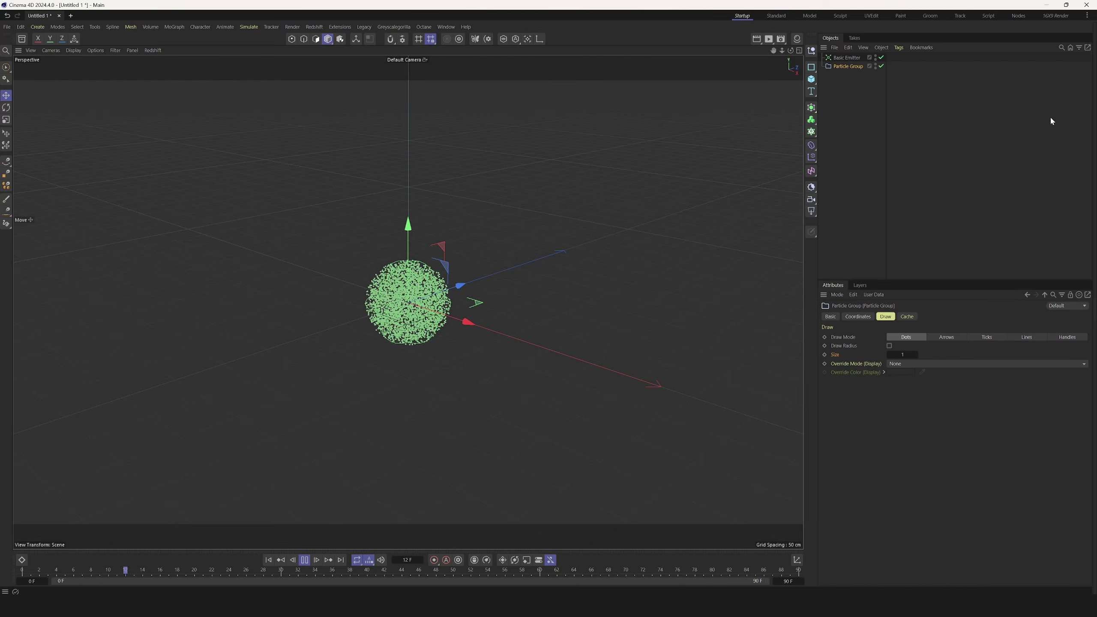
pyautogui.click(845, 57)
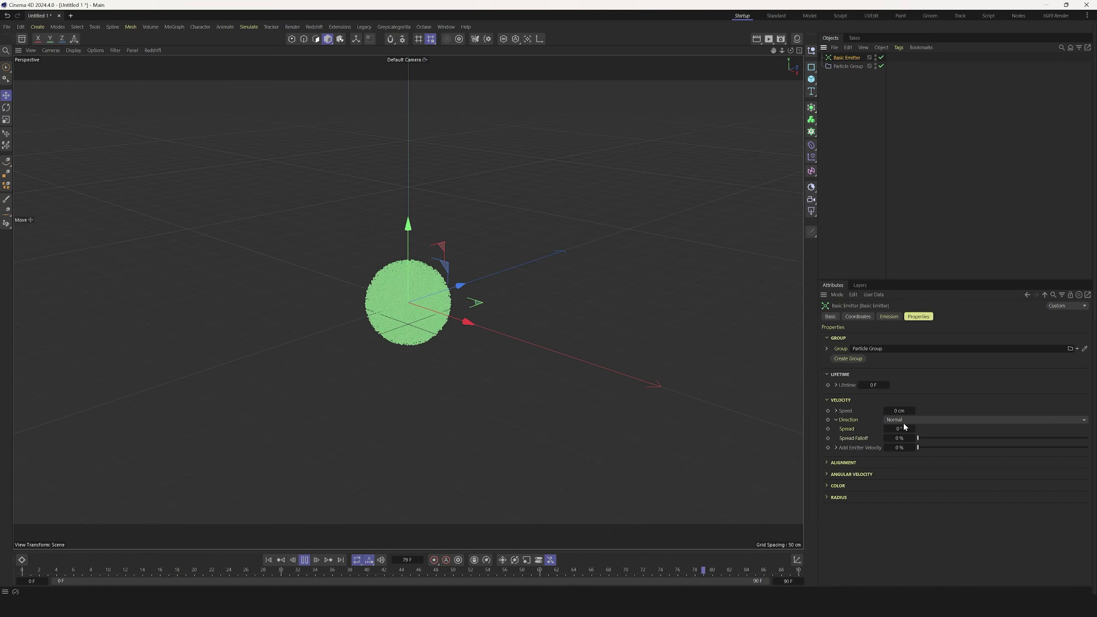
pyautogui.click(889, 316)
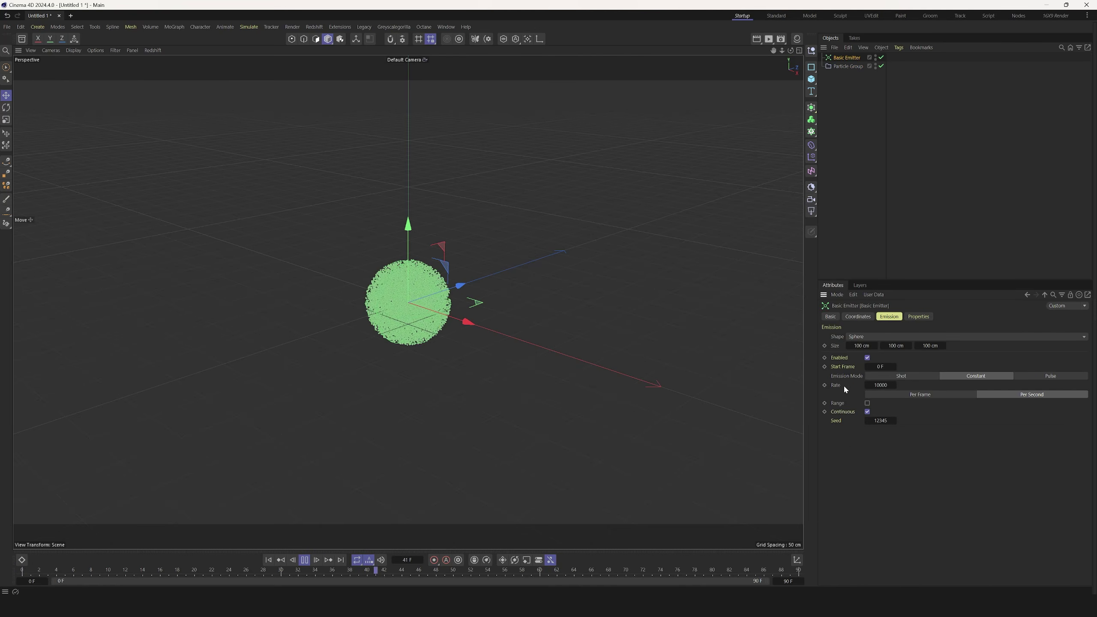
pyautogui.click(879, 385)
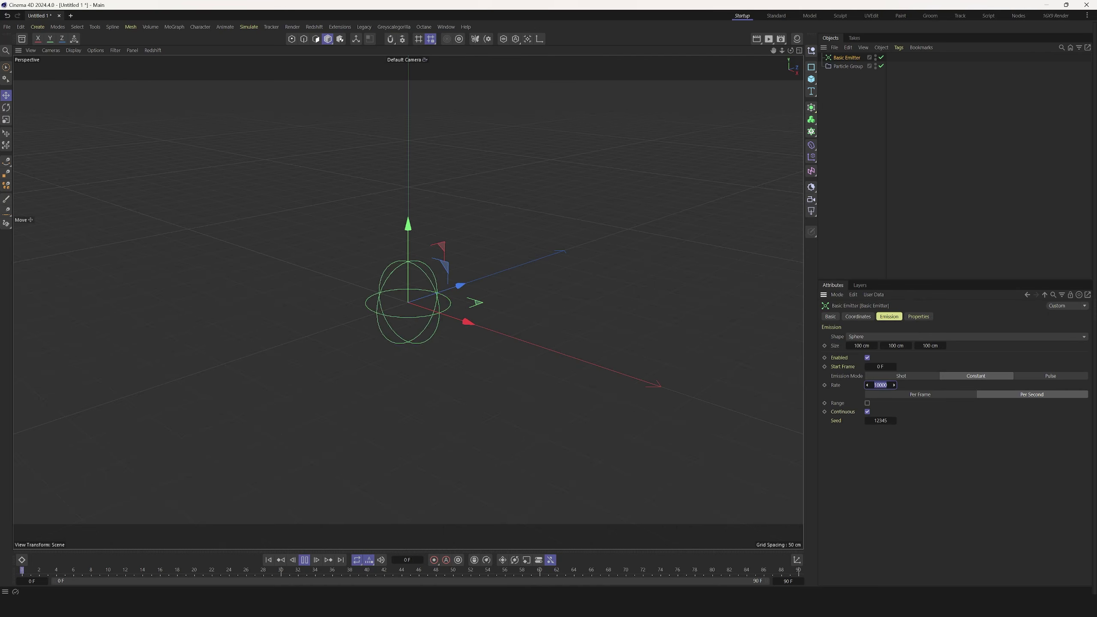
pyautogui.click(887, 385)
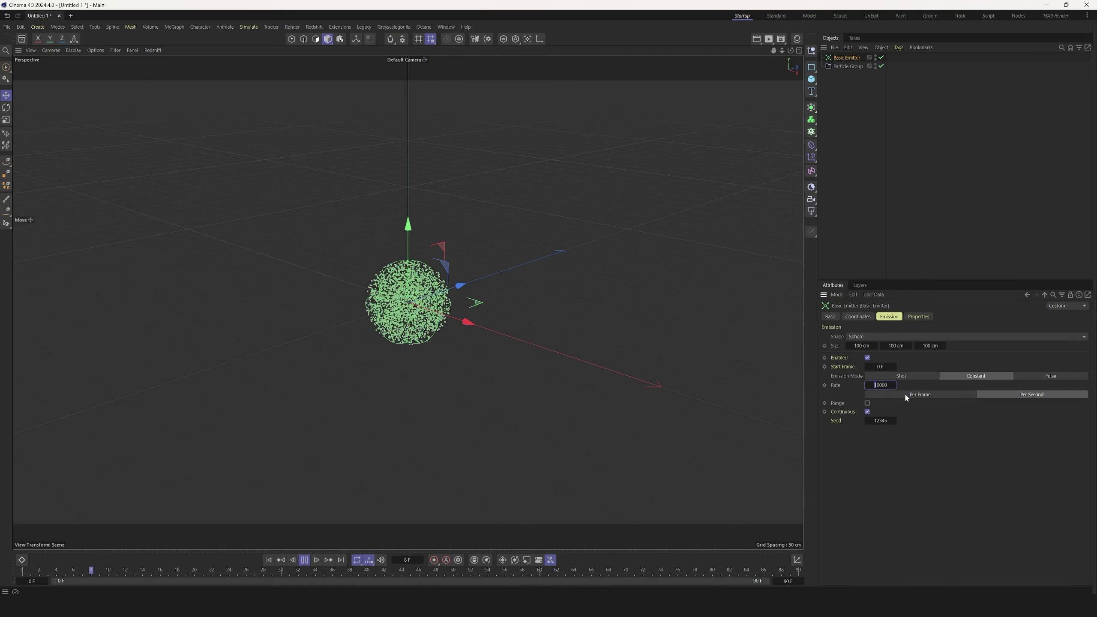
pyautogui.write('5')
pyautogui.press('Return')
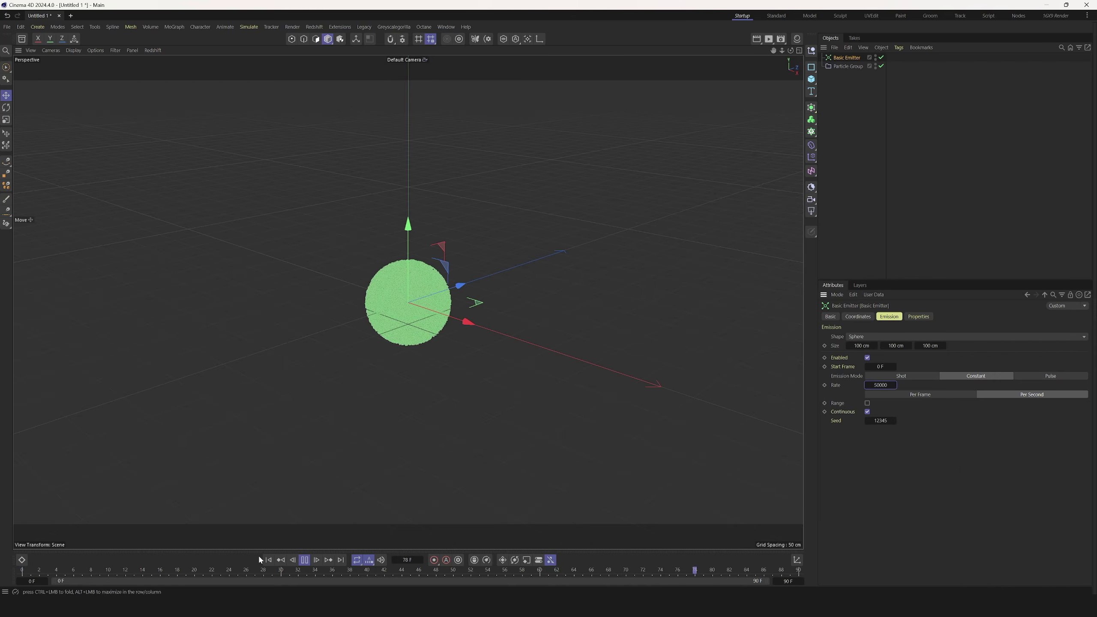
pyautogui.click(305, 560)
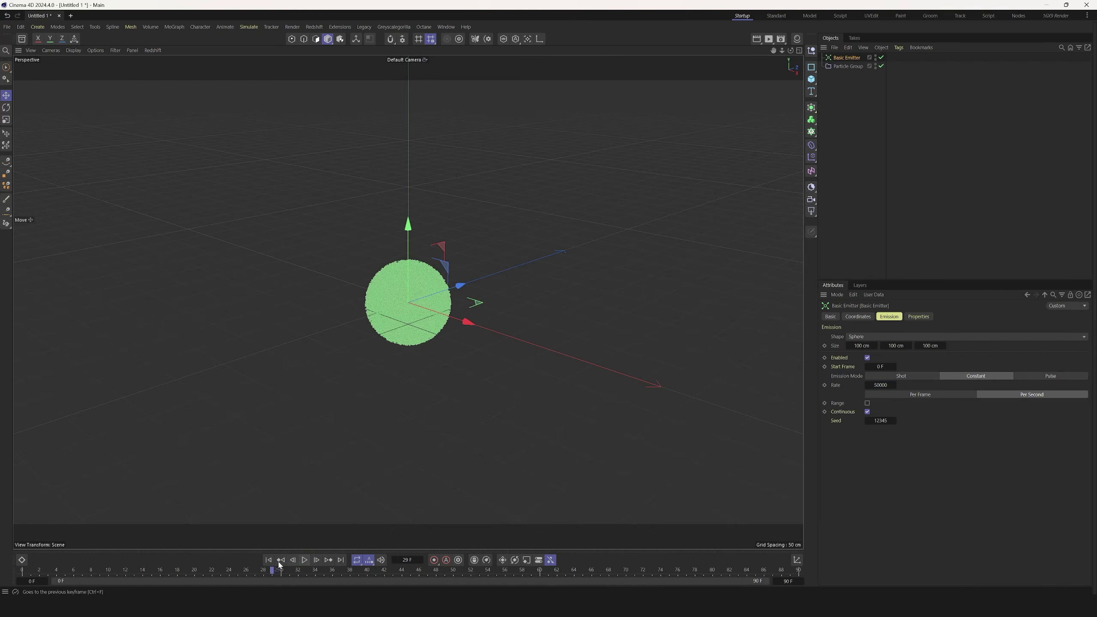
pyautogui.click(268, 559)
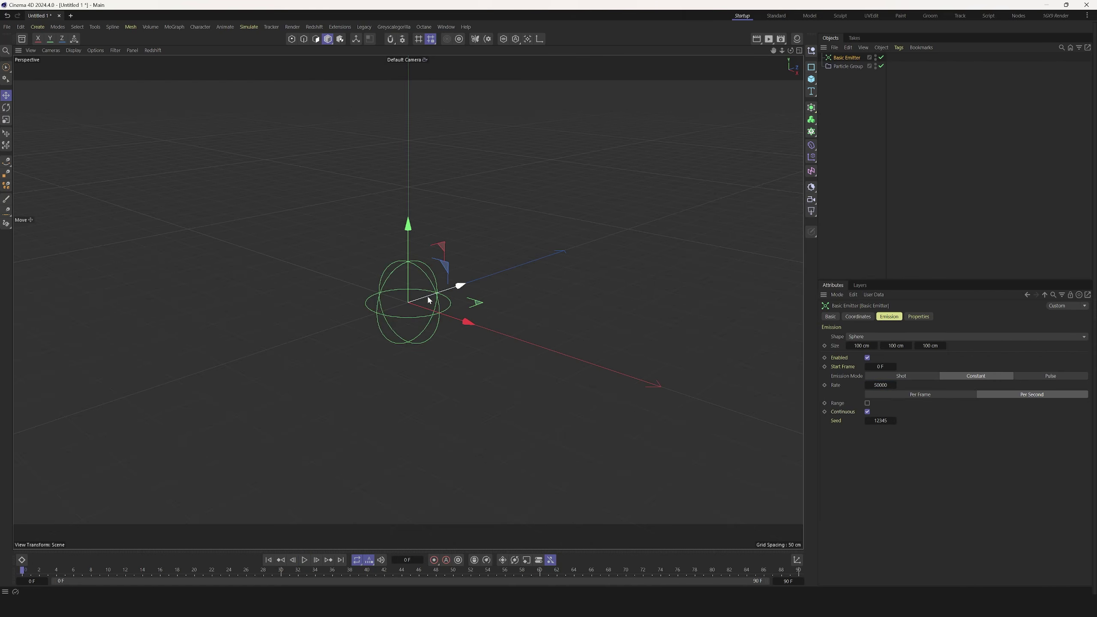
# Add a Vibrate animation tag to the Basic Emitter
pyautogui.moveTo(429, 300)
pyautogui.keyDown('alt'); pyautogui.mouseDown()
pyautogui.moveTo(491, 269)
pyautogui.moveTo(468, 290)
pyautogui.moveTo(439, 266)
pyautogui.moveTo(442, 286)
pyautogui.mouseUp(); pyautogui.keyUp('alt')
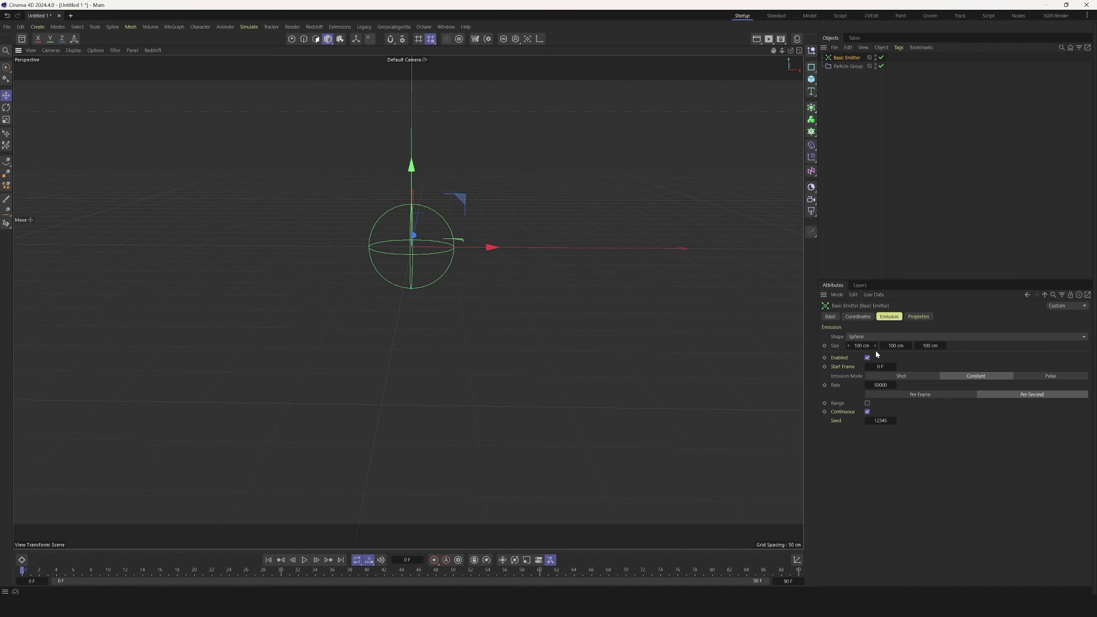
pyautogui.click(858, 317)
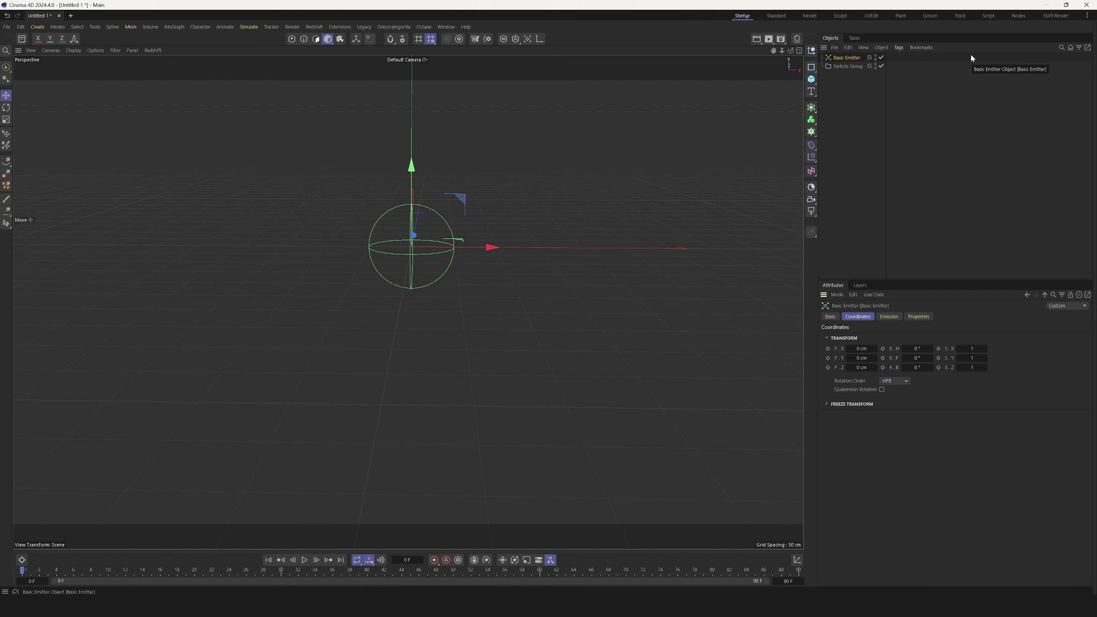
pyautogui.rightClick(848, 58)
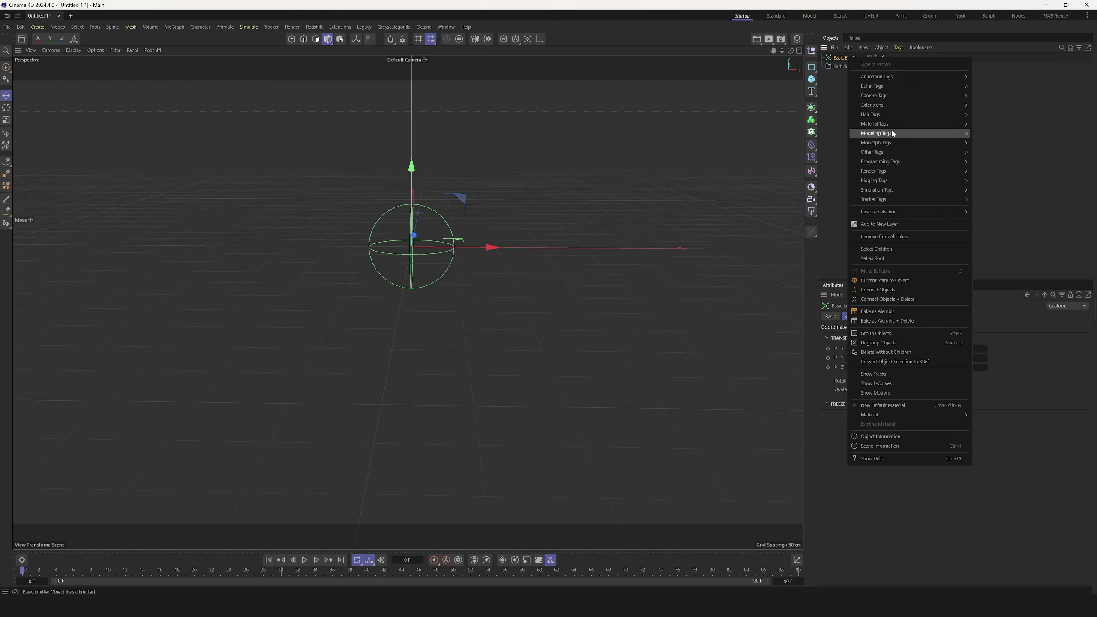
pyautogui.moveTo(888, 78)
pyautogui.click(991, 129)
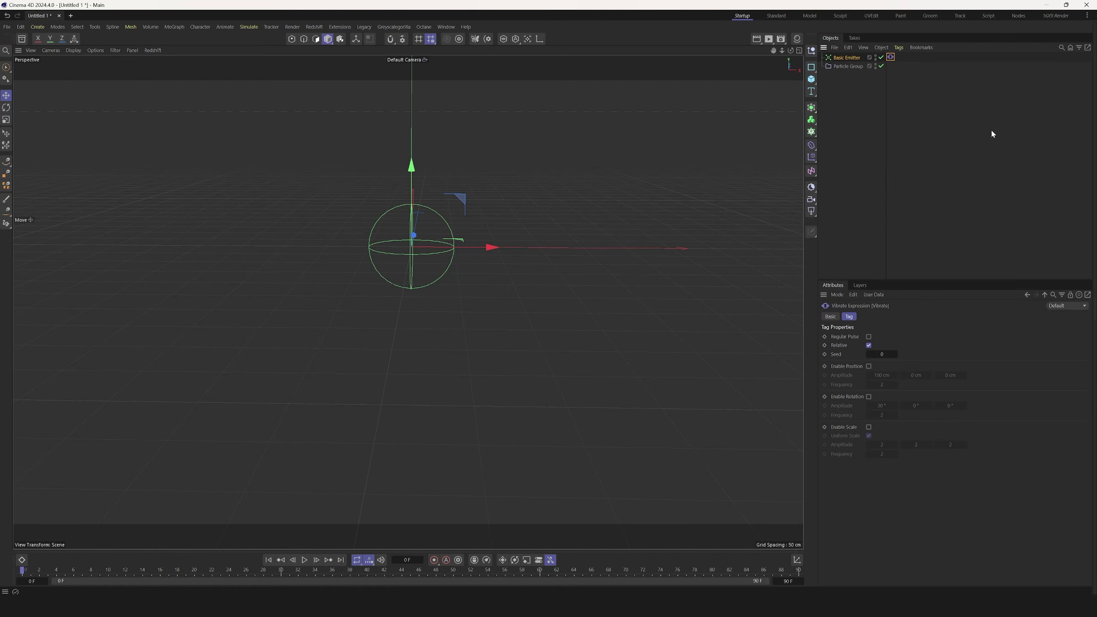
# Enable position vibration on the Vibrate tag with an X amplitude of 500 cm and a frequency of 0.1
pyautogui.click(868, 366)
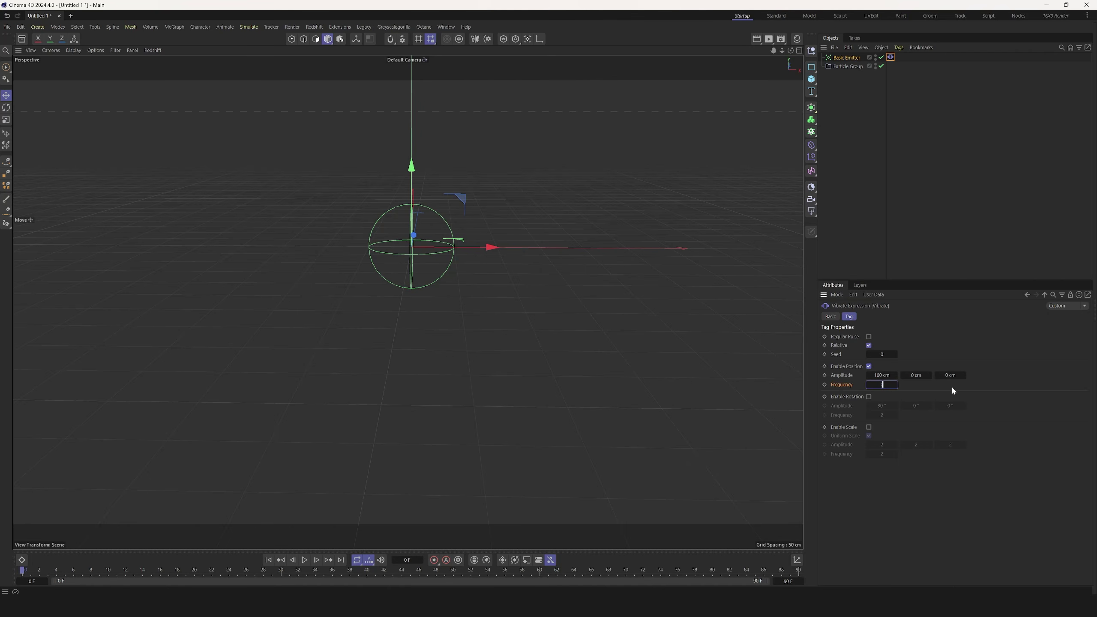
pyautogui.write('0.1')
pyautogui.click(883, 375)
pyautogui.write('500')
pyautogui.press('Return')
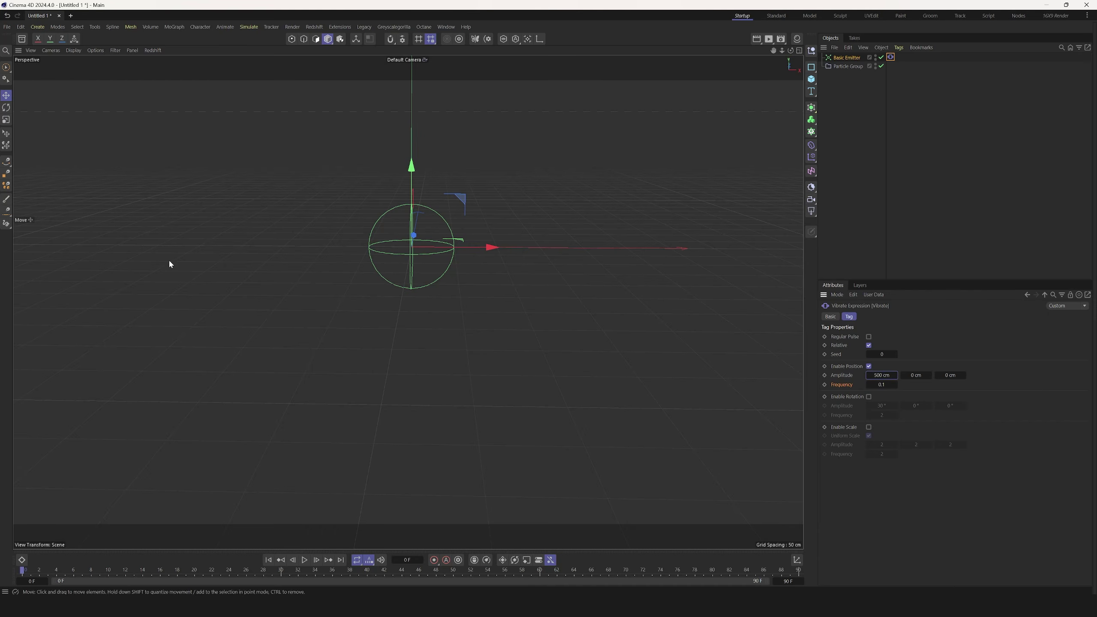
# Play the simulation, raise the position vibration frequency to 1, and rewind to the first frame
pyautogui.click(305, 560)
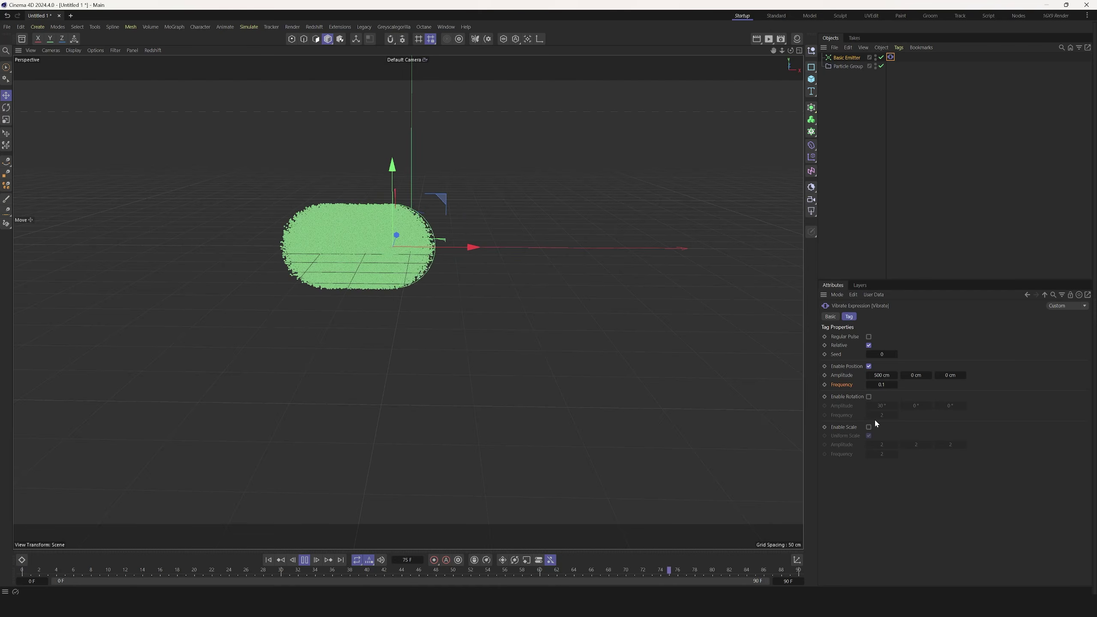
pyautogui.moveTo(891, 388); pyautogui.dragTo(975, 397)
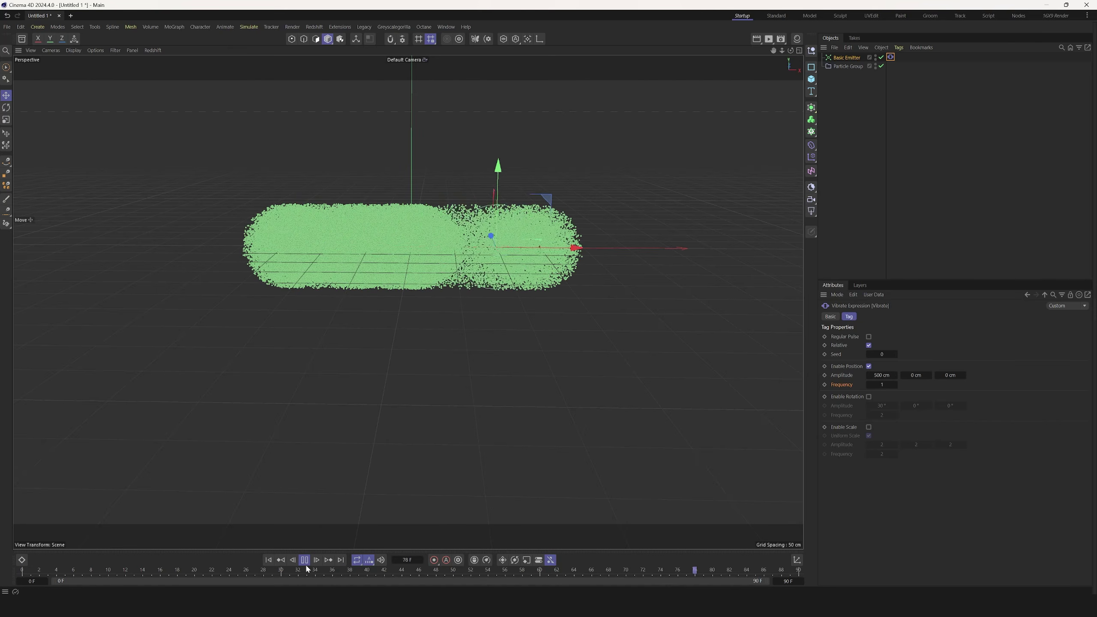
pyautogui.click(269, 560)
# Review the Basic Emitter's emission and velocity properties, then clear the selection
pyautogui.click(844, 58)
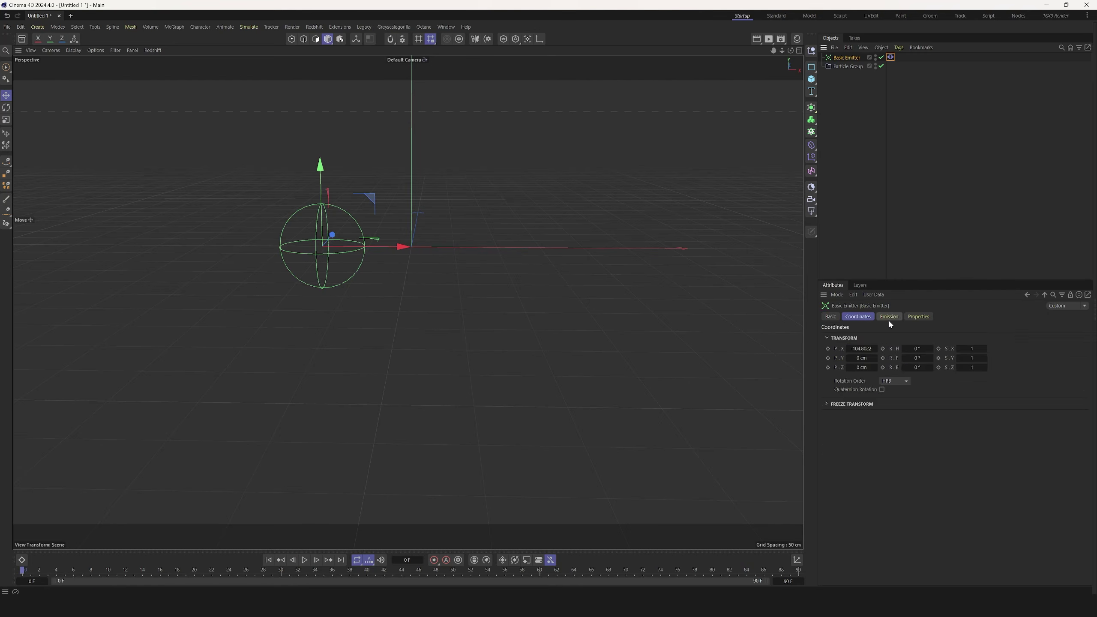
pyautogui.click(888, 317)
pyautogui.click(919, 317)
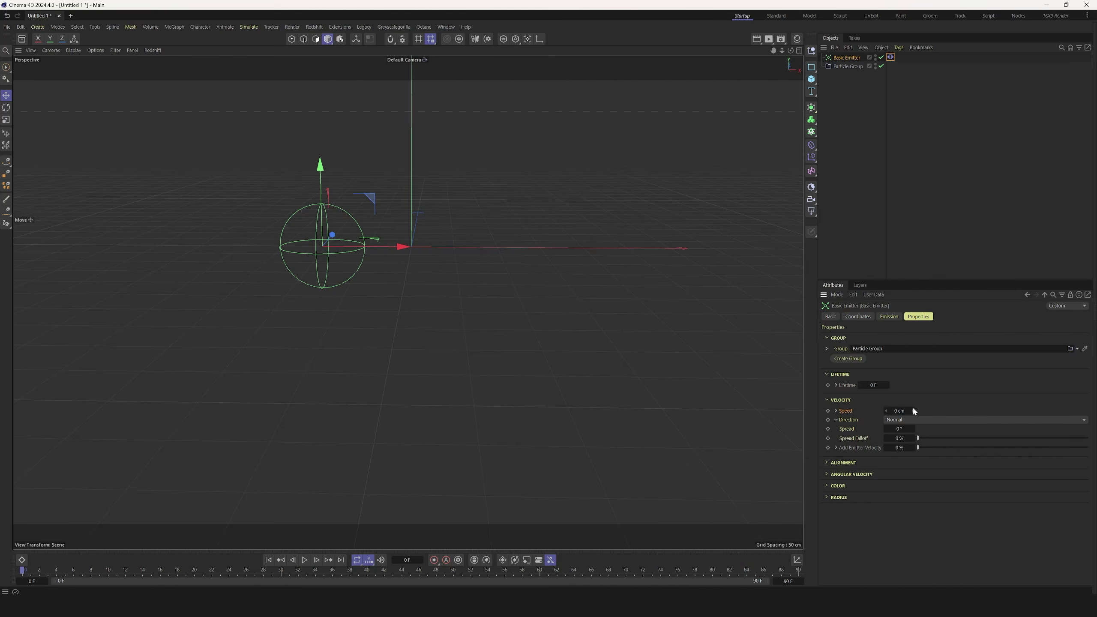
pyautogui.click(978, 140)
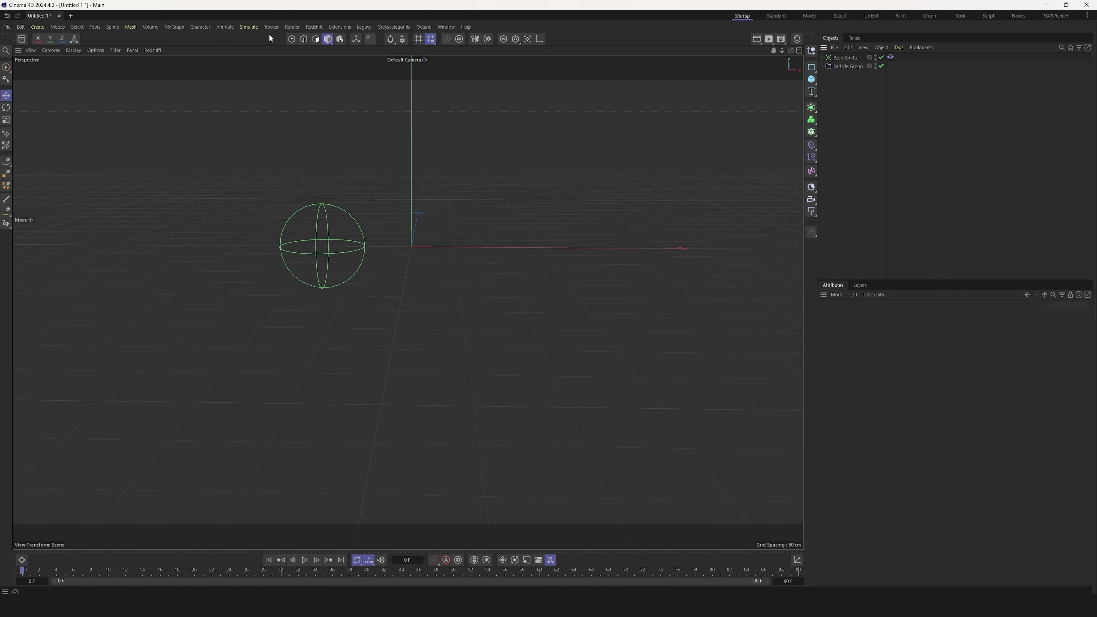
# Detach the list of simulation forces as a floating palette and add a Turbulence force
pyautogui.click(249, 27)
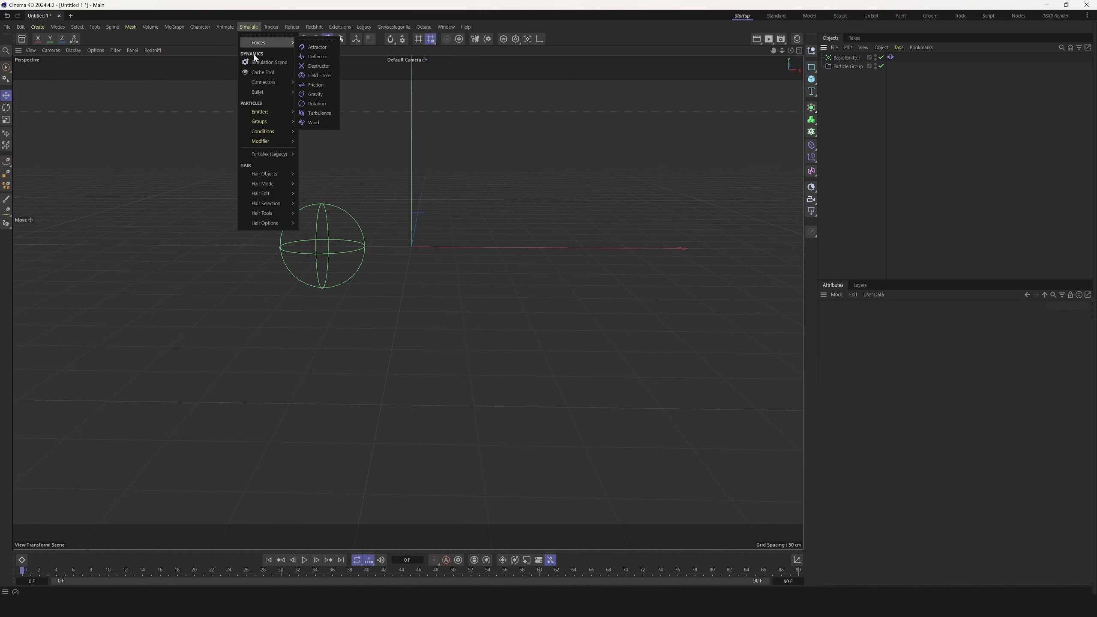
pyautogui.click(309, 41)
pyautogui.moveTo(312, 30); pyautogui.dragTo(744, 84)
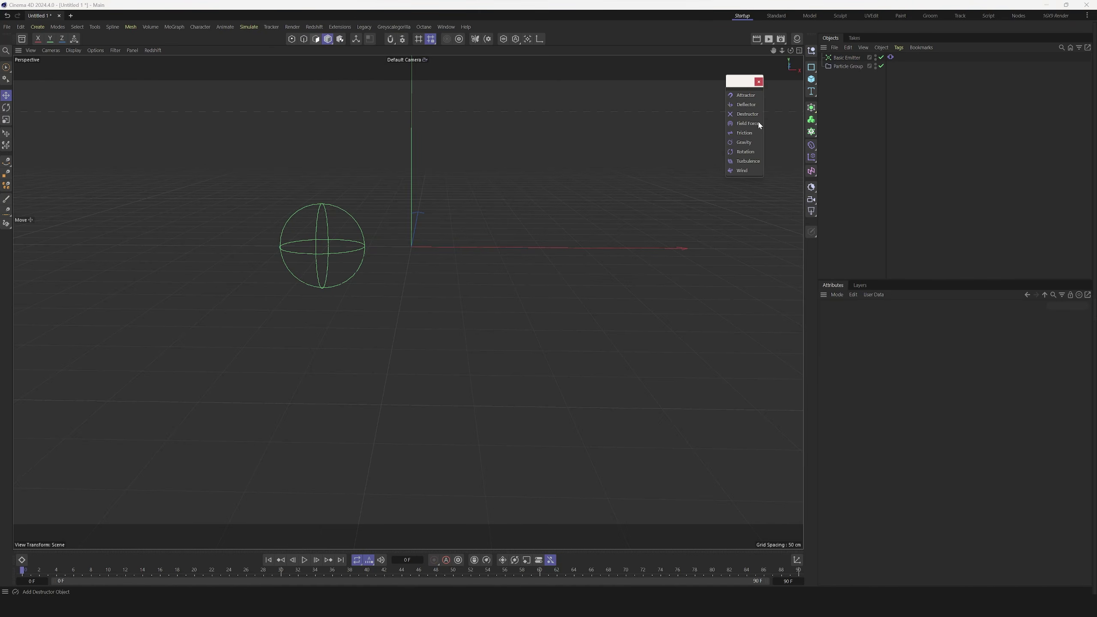
pyautogui.click(748, 160)
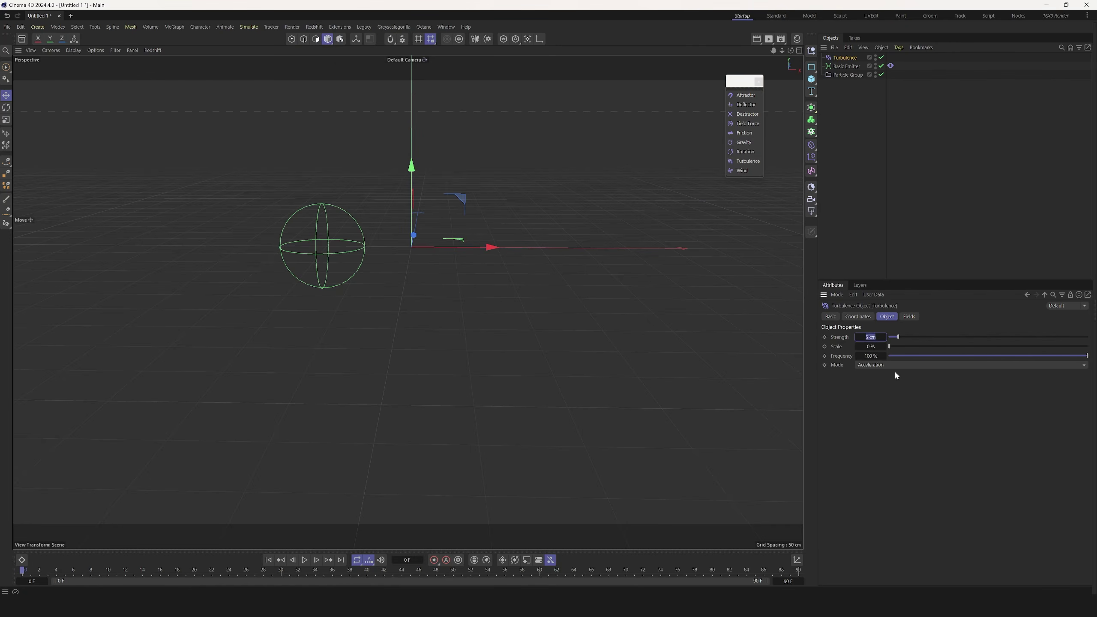
# Set the Turbulence force's strength to 15 cm and its scale to 100%
pyautogui.write('15')
pyautogui.press('Return')
pyautogui.click(868, 347)
pyautogui.write('100')
pyautogui.press('Return')
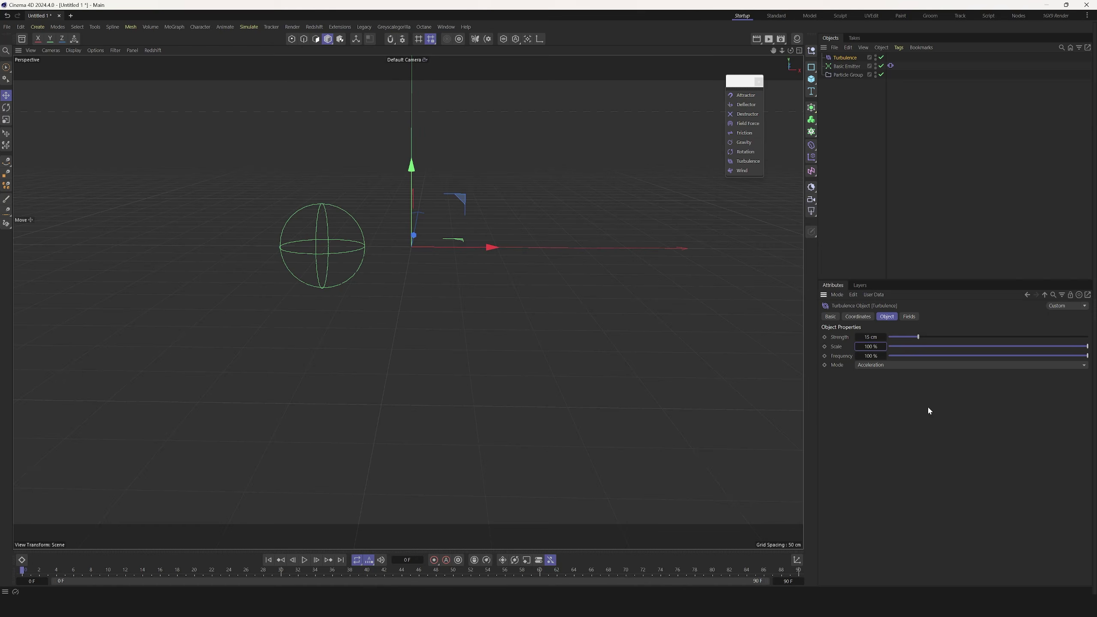
# Play the simulation to preview the turbulence on the particles and rewind to the first frame
pyautogui.click(305, 560)
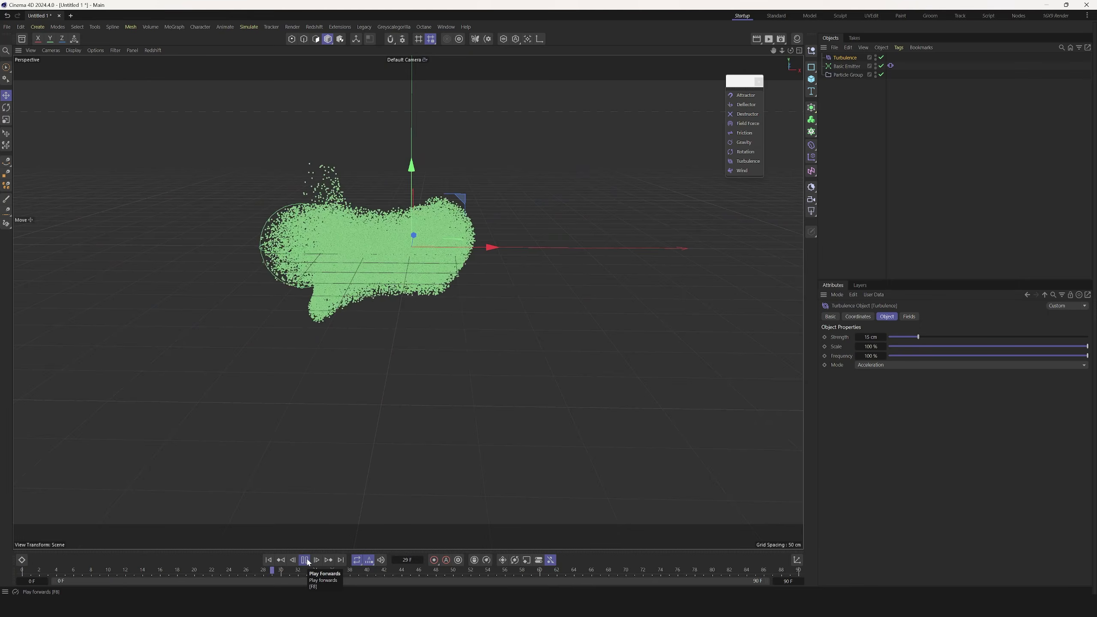
pyautogui.click(305, 560)
pyautogui.click(268, 560)
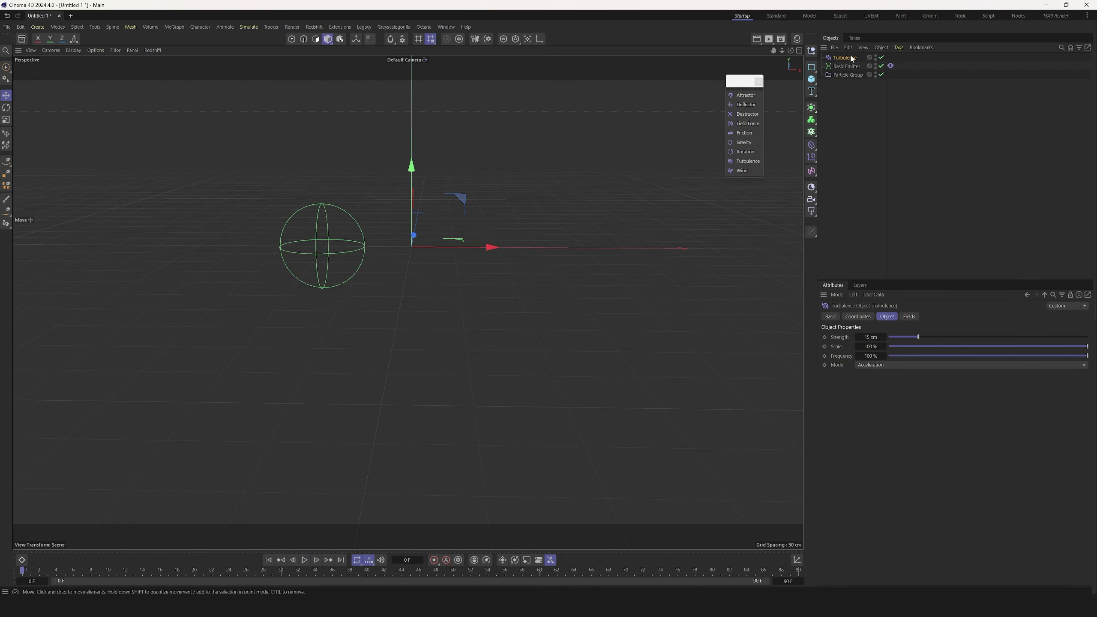
# Make the Turbulence force a child of the Particle Group in the object hierarchy
pyautogui.click(831, 66)
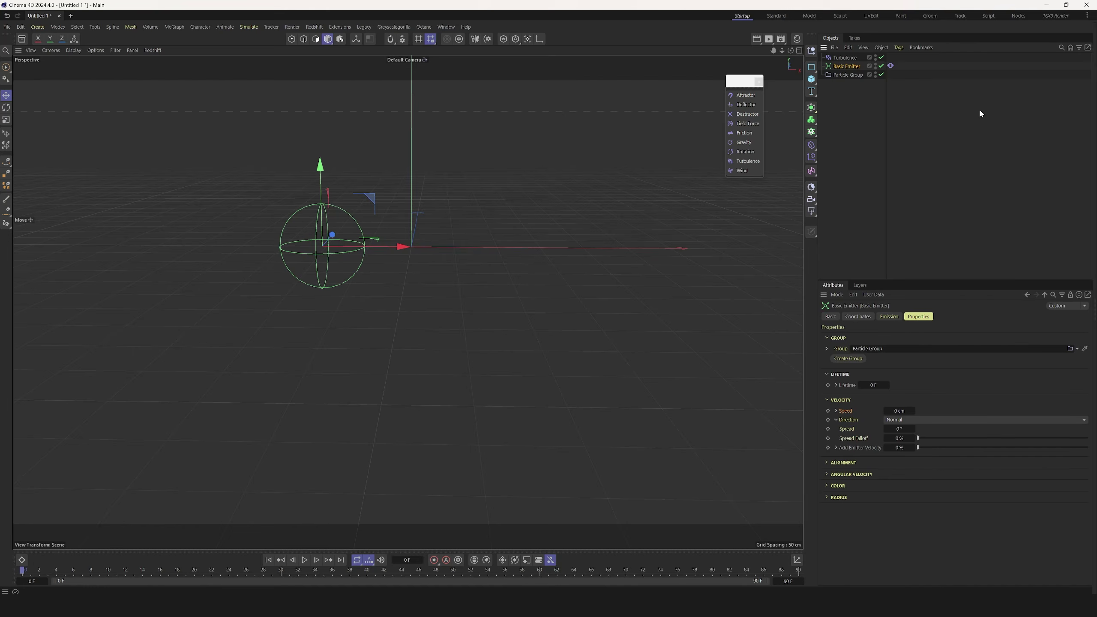
pyautogui.click(847, 75)
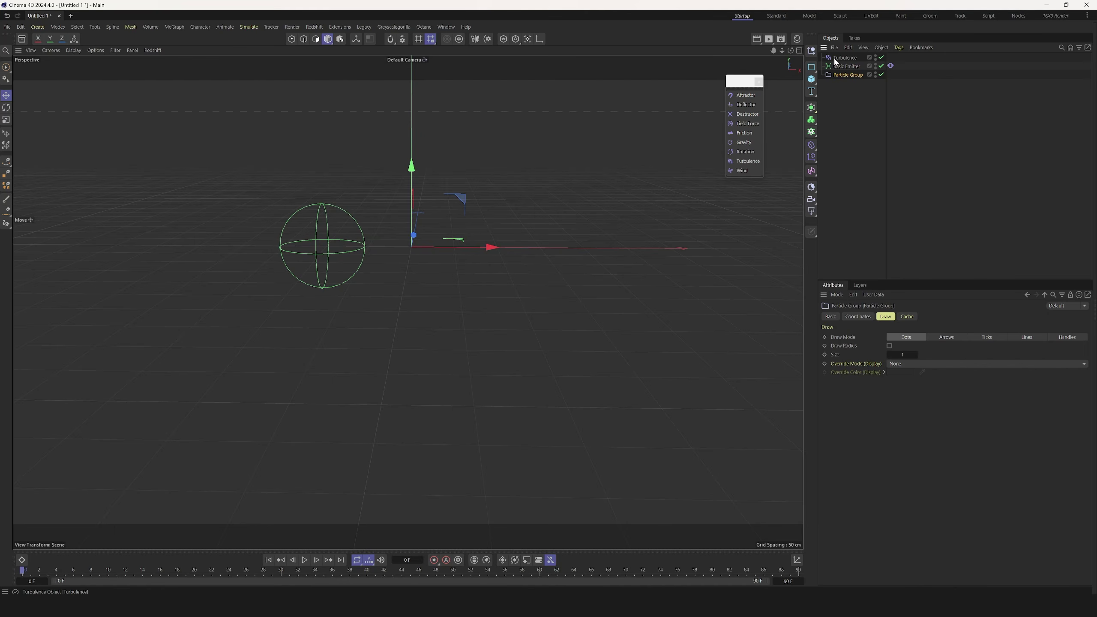
pyautogui.moveTo(842, 69); pyautogui.dragTo(845, 75)
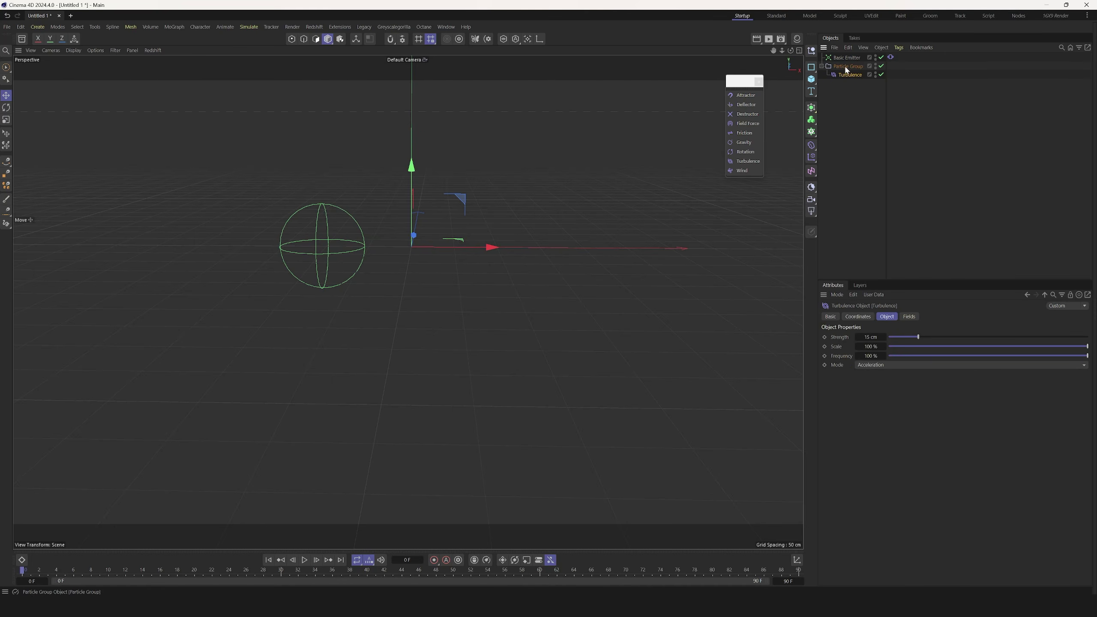
pyautogui.click(846, 75)
pyautogui.click(849, 66)
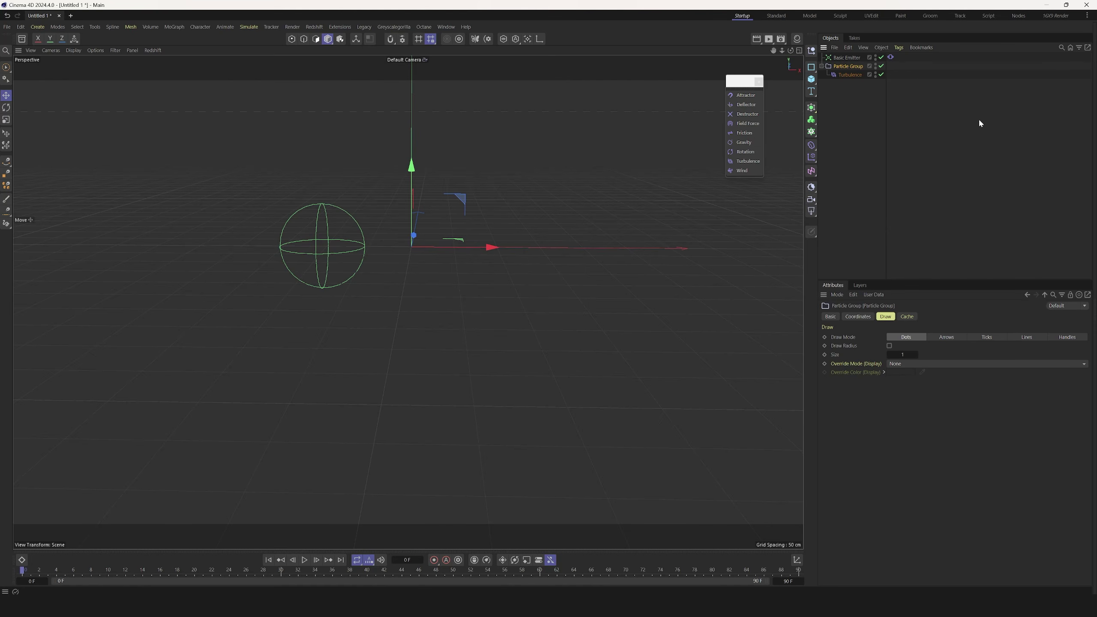
# Play the simulation and set the Vibrate tag's X position amplitude to 800 cm
pyautogui.click(304, 561)
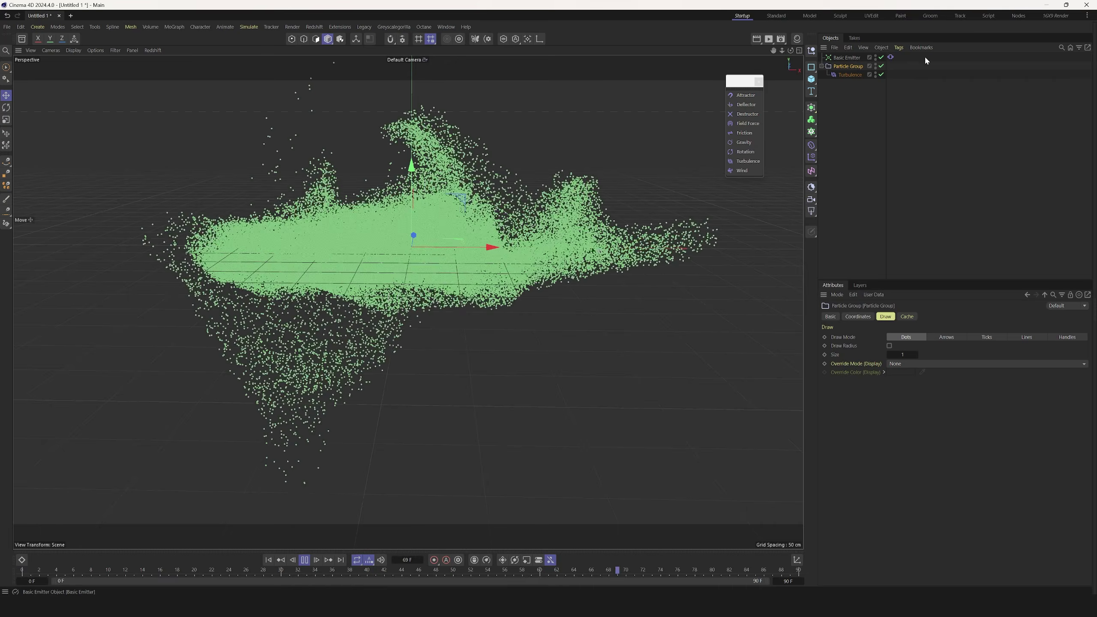
pyautogui.click(891, 57)
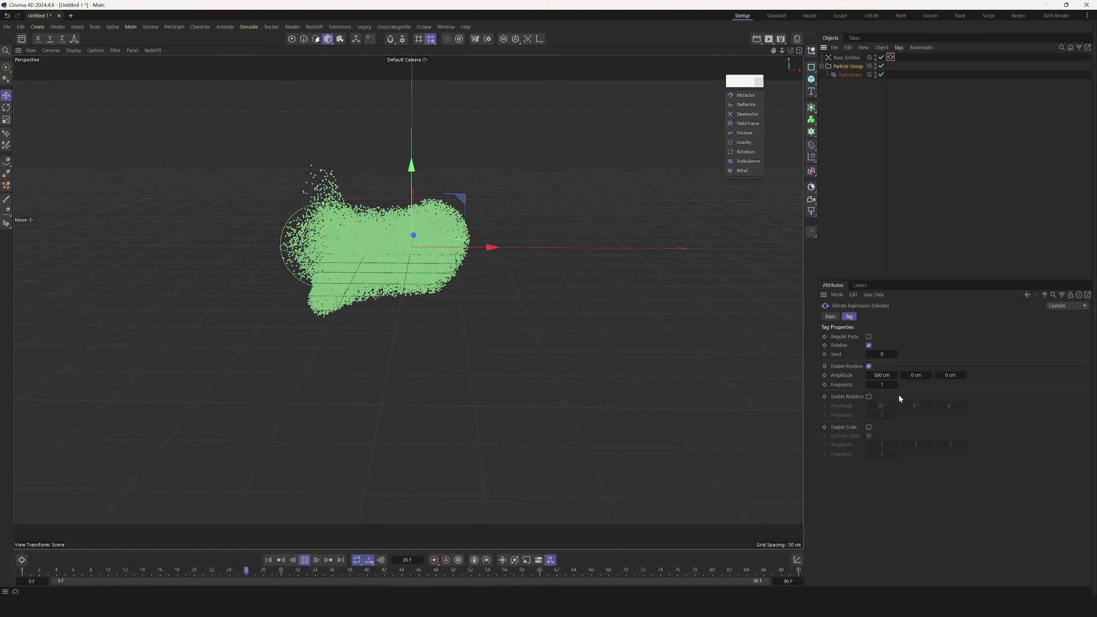
pyautogui.click(881, 375)
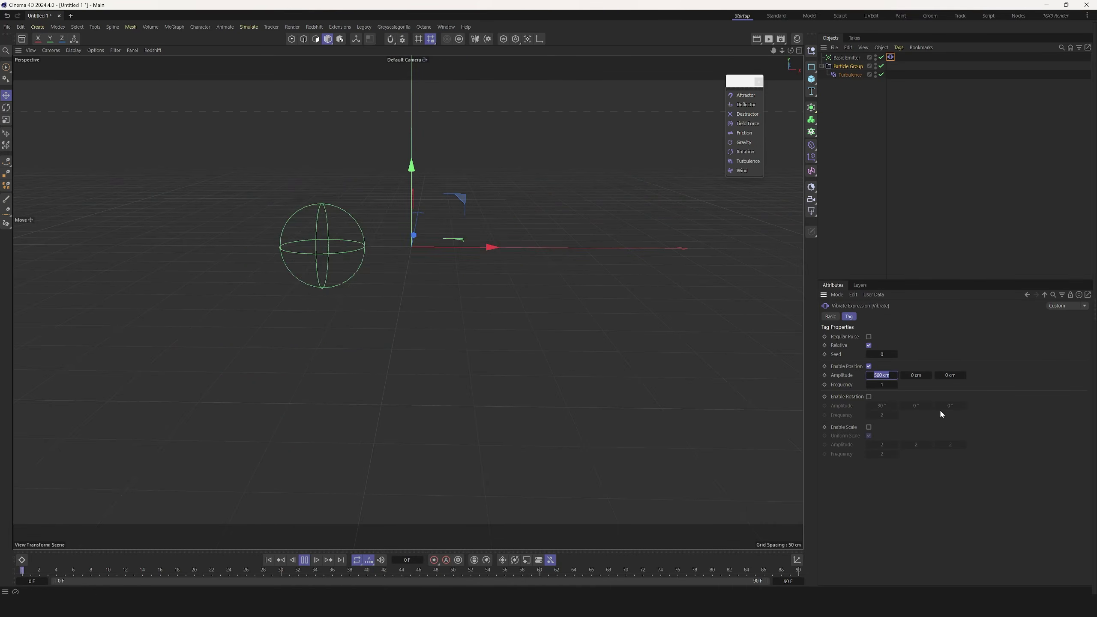
pyautogui.write('800')
pyautogui.press('Return')
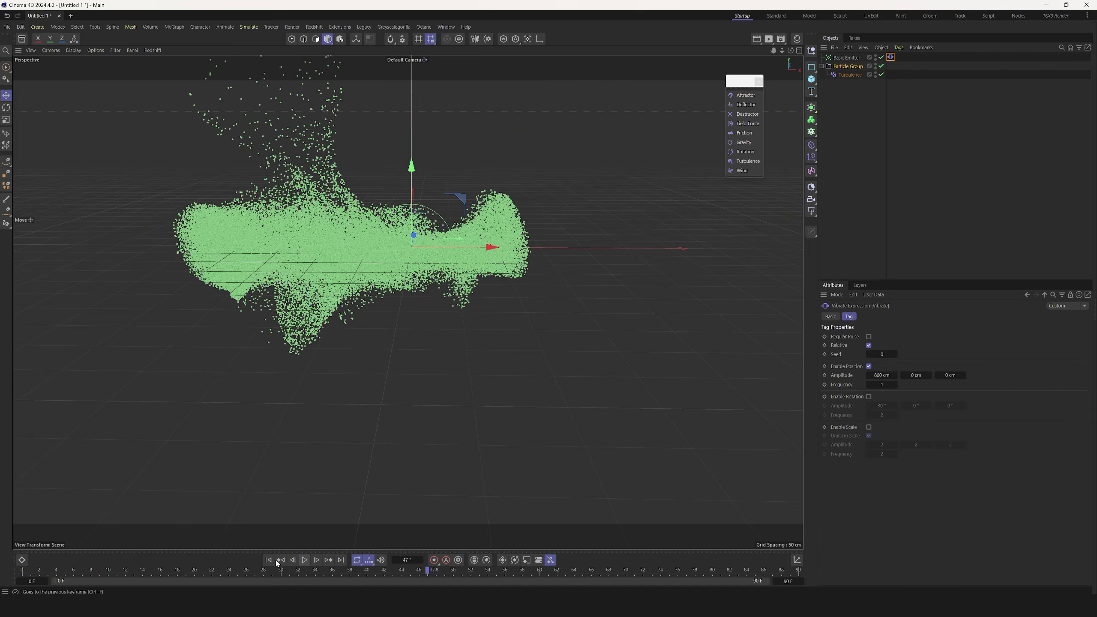
# Remove the Basic Emitter's Vibrate tag and keyframe its X position at 0 cm on frame 0
pyautogui.click(305, 560)
pyautogui.click(847, 57)
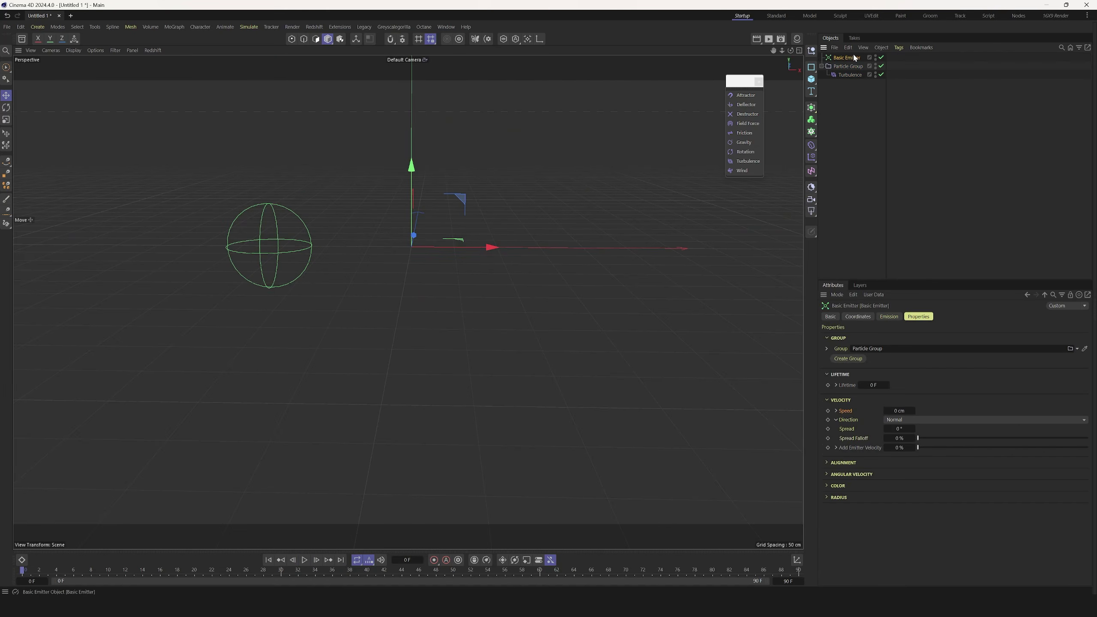
pyautogui.click(859, 317)
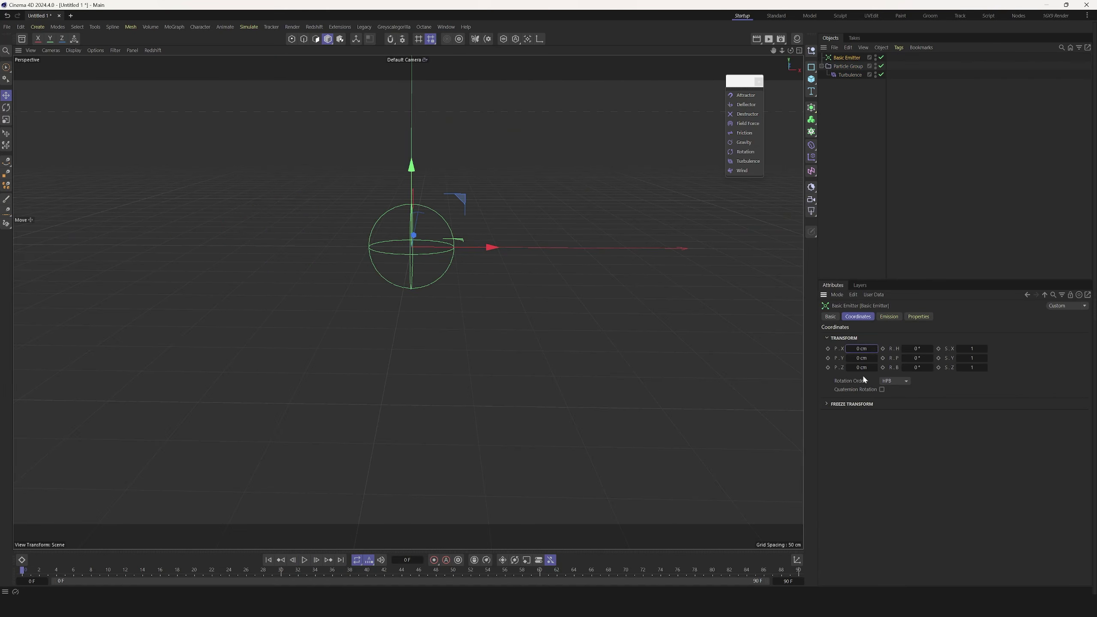
# Move the Basic Emitter along X to about -177 cm at frame 30 and keyframe that position
pyautogui.moveTo(193, 575); pyautogui.dragTo(279, 573)
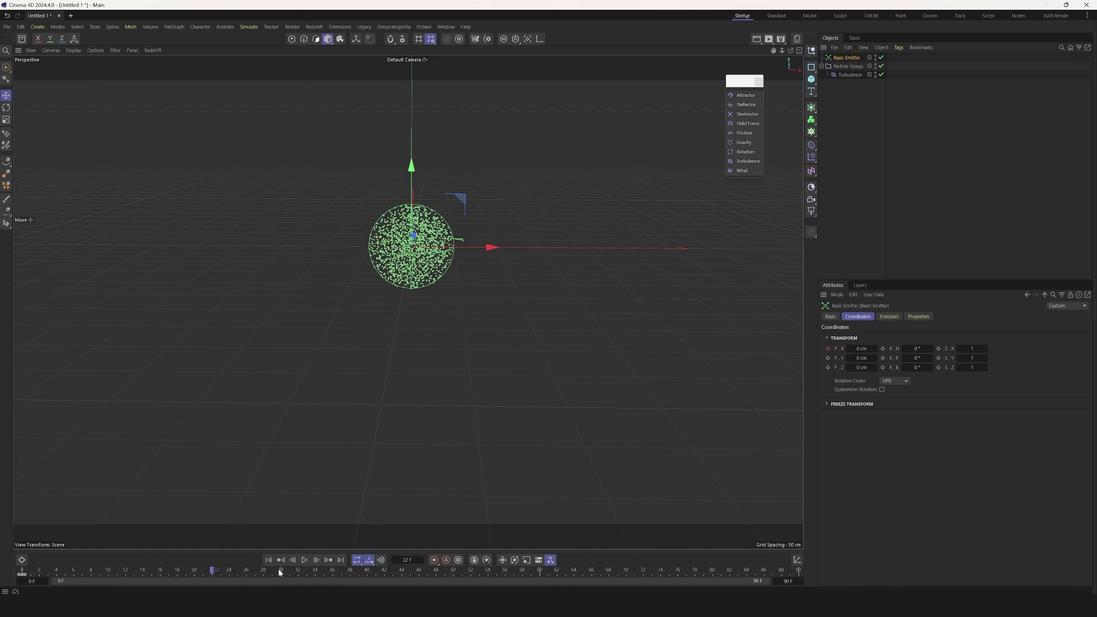
pyautogui.moveTo(492, 247); pyautogui.dragTo(341, 247)
pyautogui.click(827, 348)
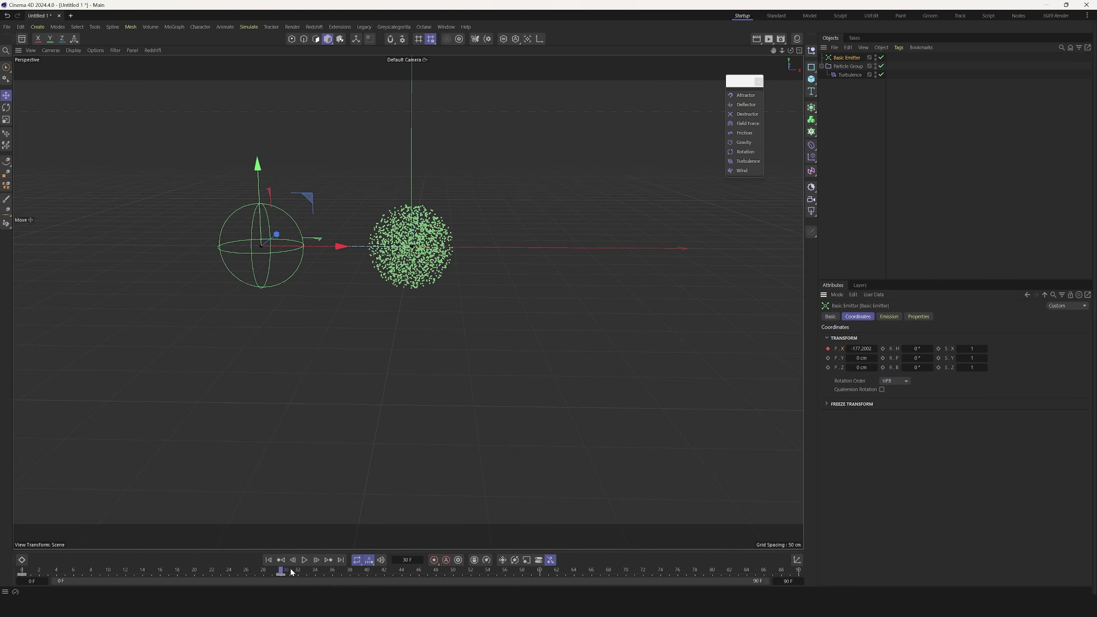
# Keyframe the Basic Emitter's X position at 0 cm on frame 60 and rewind to the first frame
pyautogui.moveTo(292, 572); pyautogui.dragTo(539, 571)
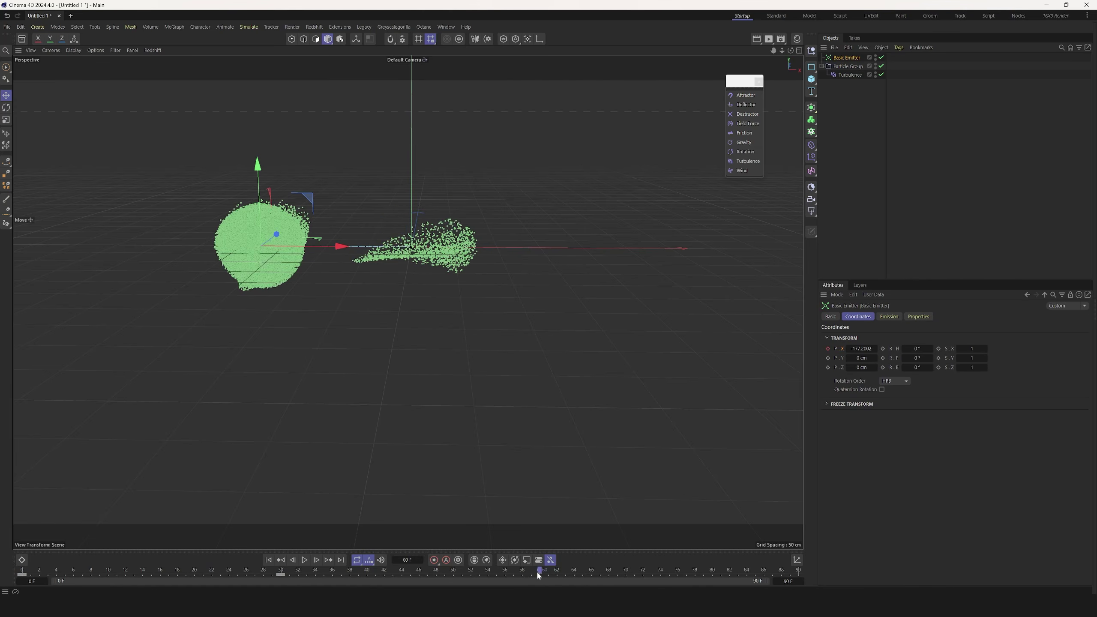
pyautogui.doubleClick(859, 349)
pyautogui.write('0')
pyautogui.press('Return')
pyautogui.click(268, 559)
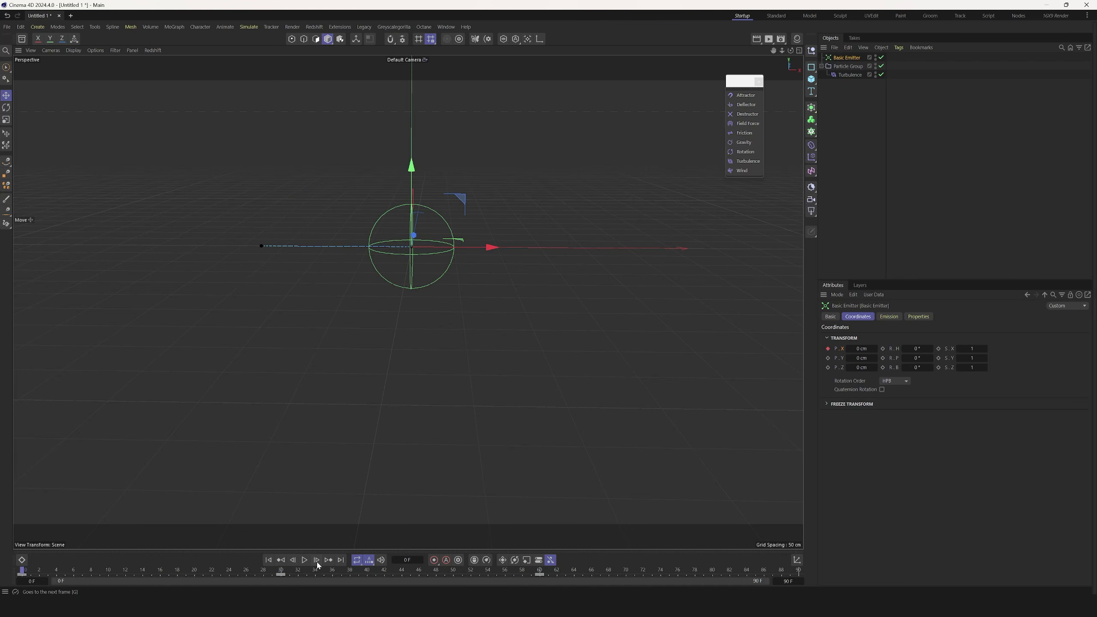
# Extend the timeline to 222 frames and rewind to the first frame
pyautogui.click(304, 560)
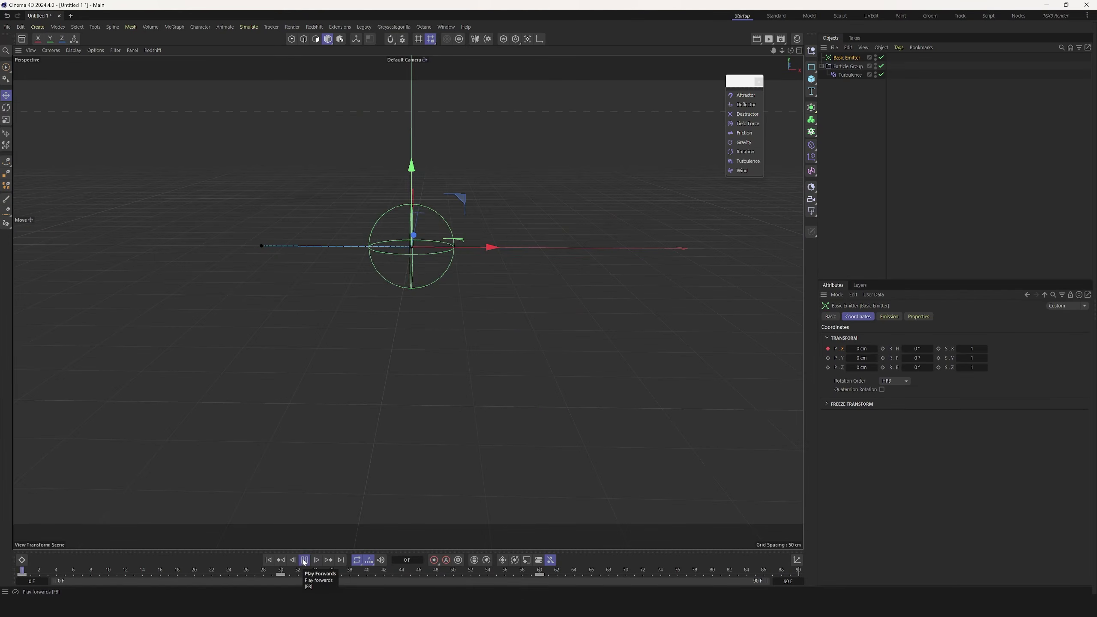
pyautogui.click(305, 560)
pyautogui.moveTo(789, 583); pyautogui.dragTo(879, 563)
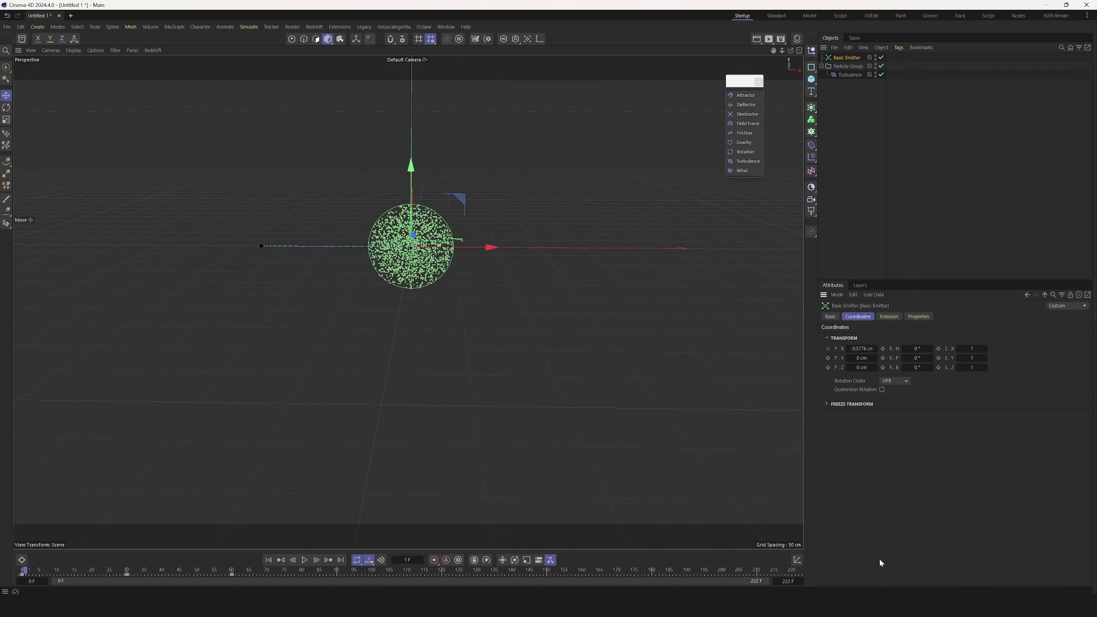
pyautogui.click(287, 561)
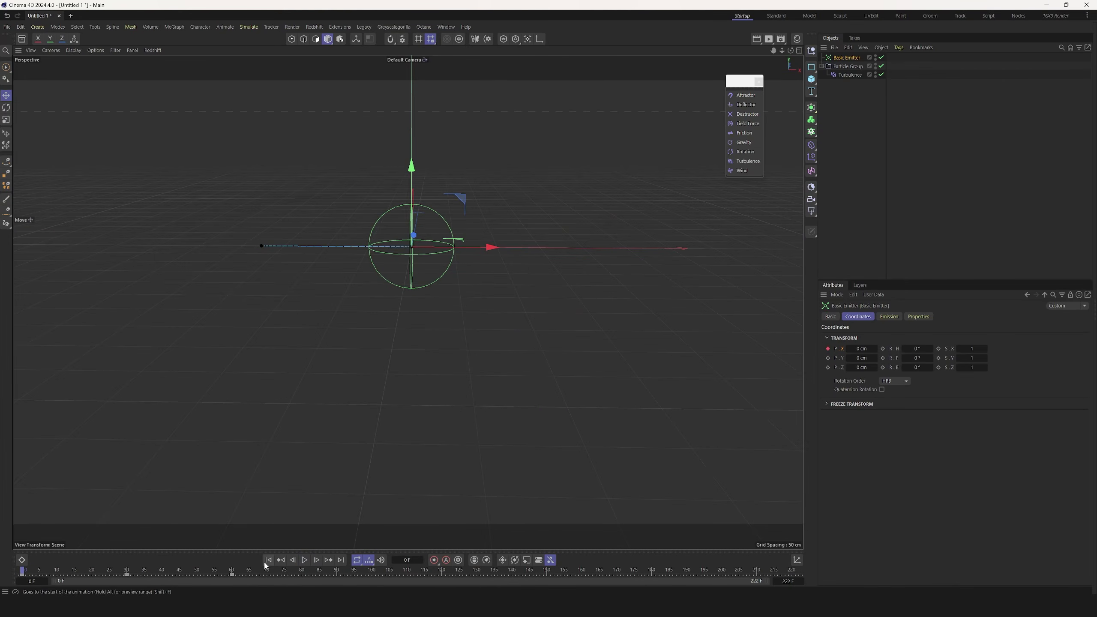
# Add a Gravity force to the scene and show its object properties
pyautogui.click(896, 195)
pyautogui.click(811, 81)
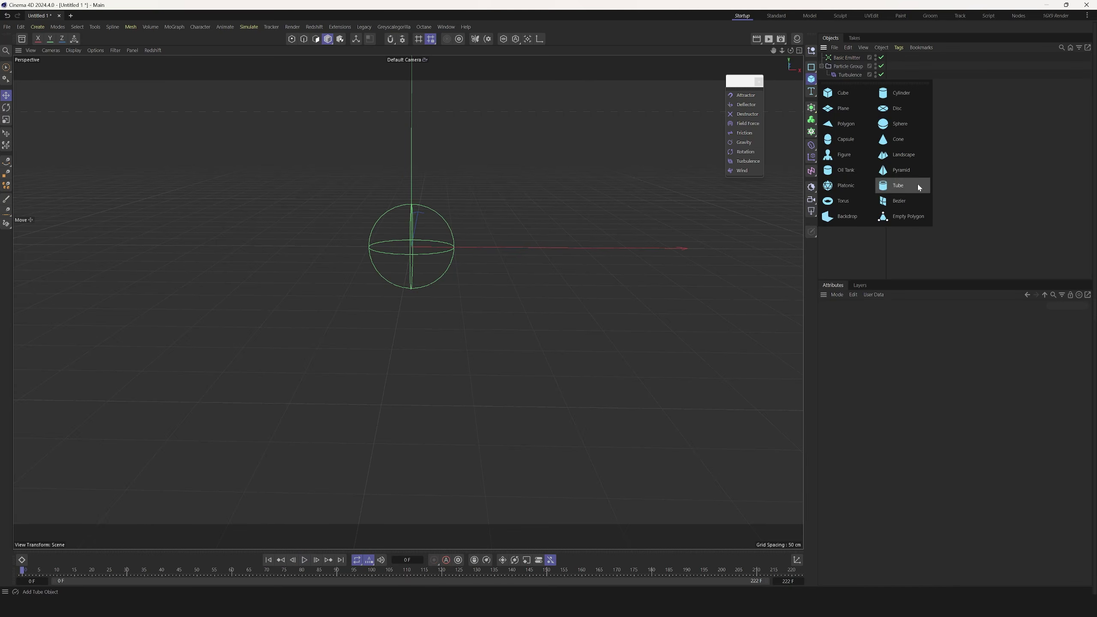
pyautogui.click(744, 142)
pyautogui.click(887, 317)
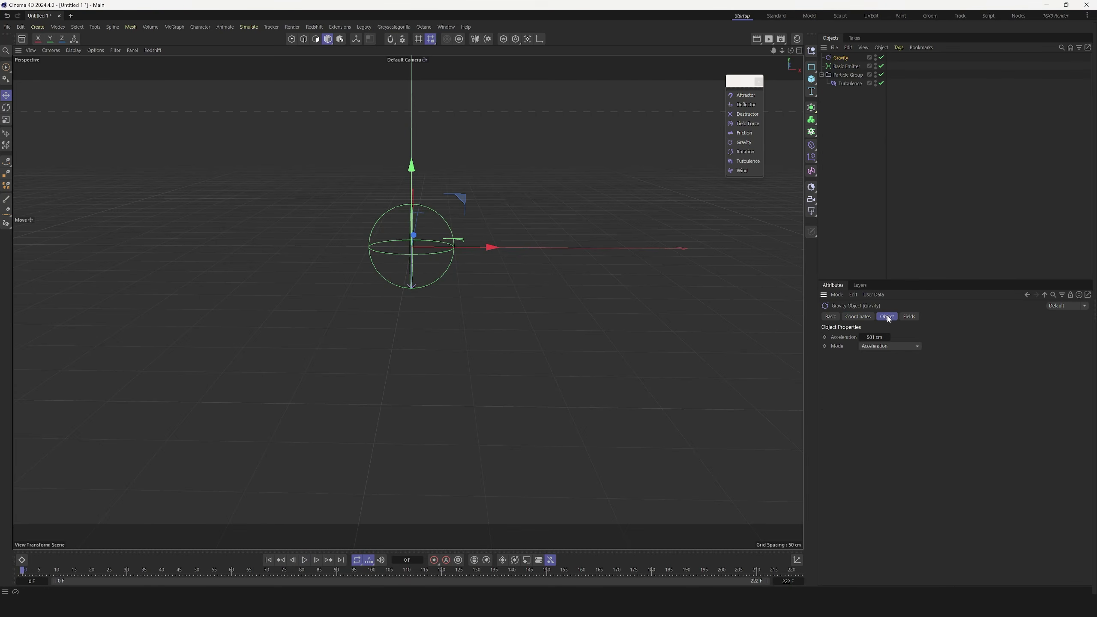
# Play the simulation twice from the start to preview gravity acting on the particles, then rewind
pyautogui.click(305, 560)
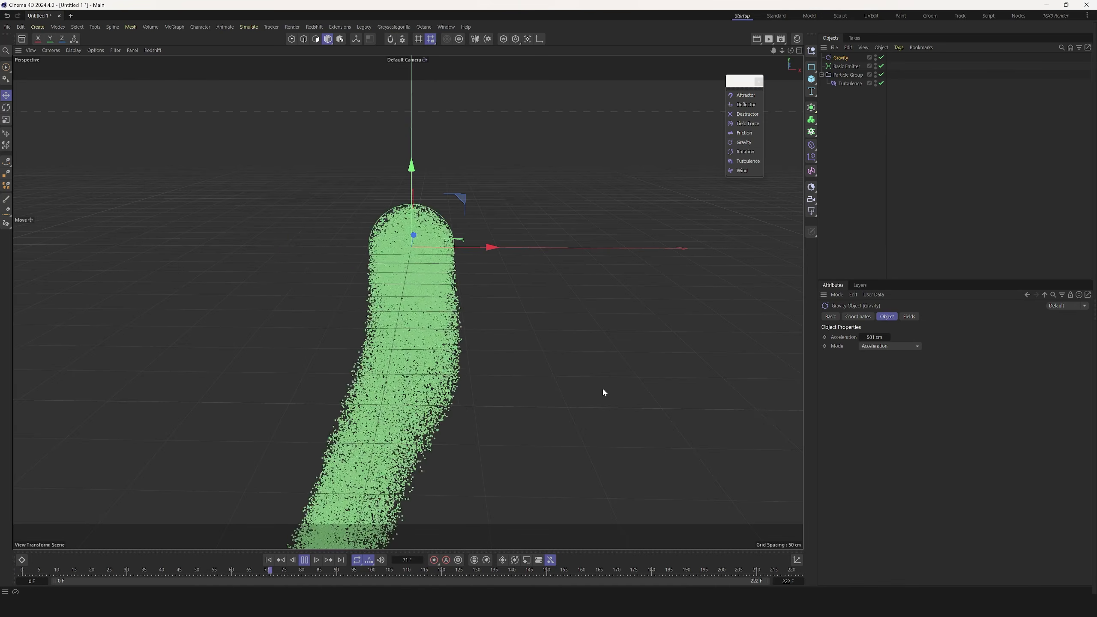
pyautogui.click(269, 560)
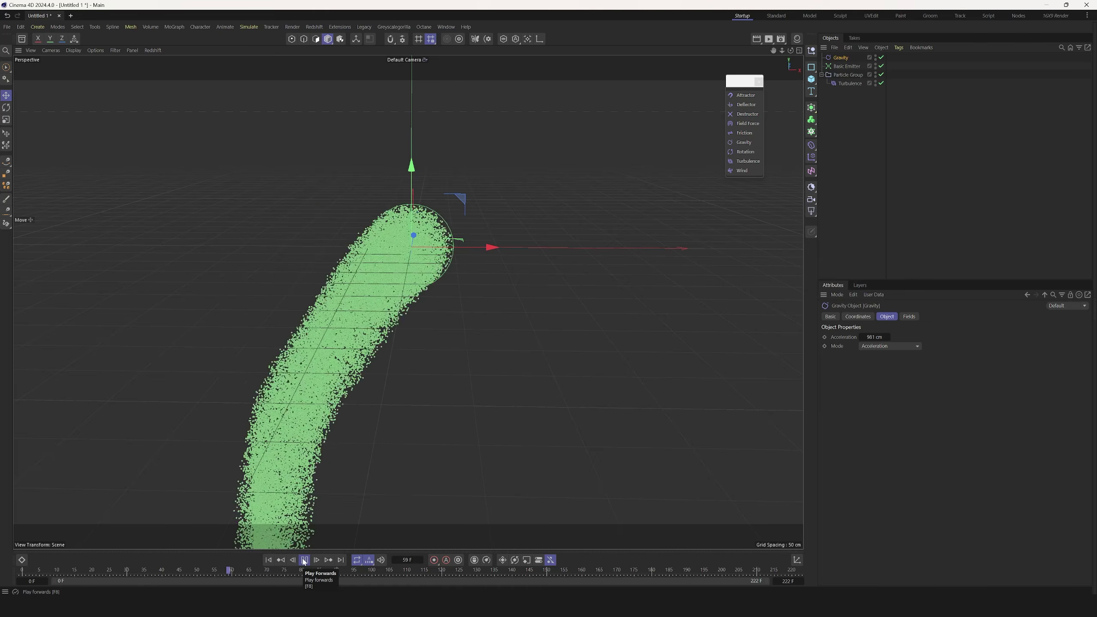
pyautogui.click(305, 560)
pyautogui.click(268, 560)
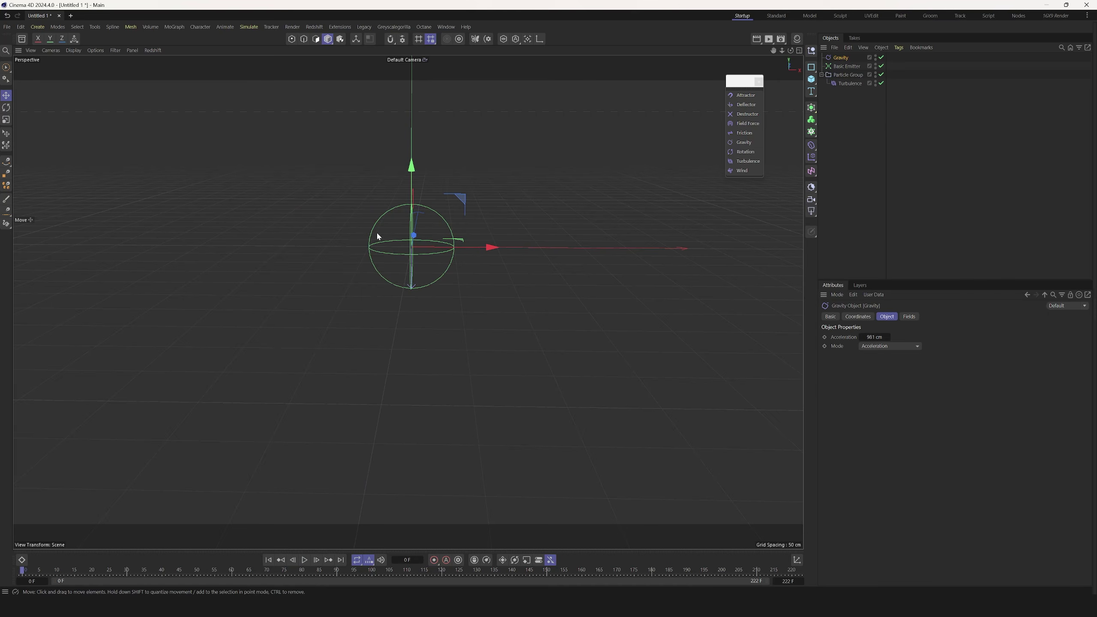
# Add a Plane to the scene and set the Basic Emitter's Y position to 100 cm
pyautogui.click(811, 79)
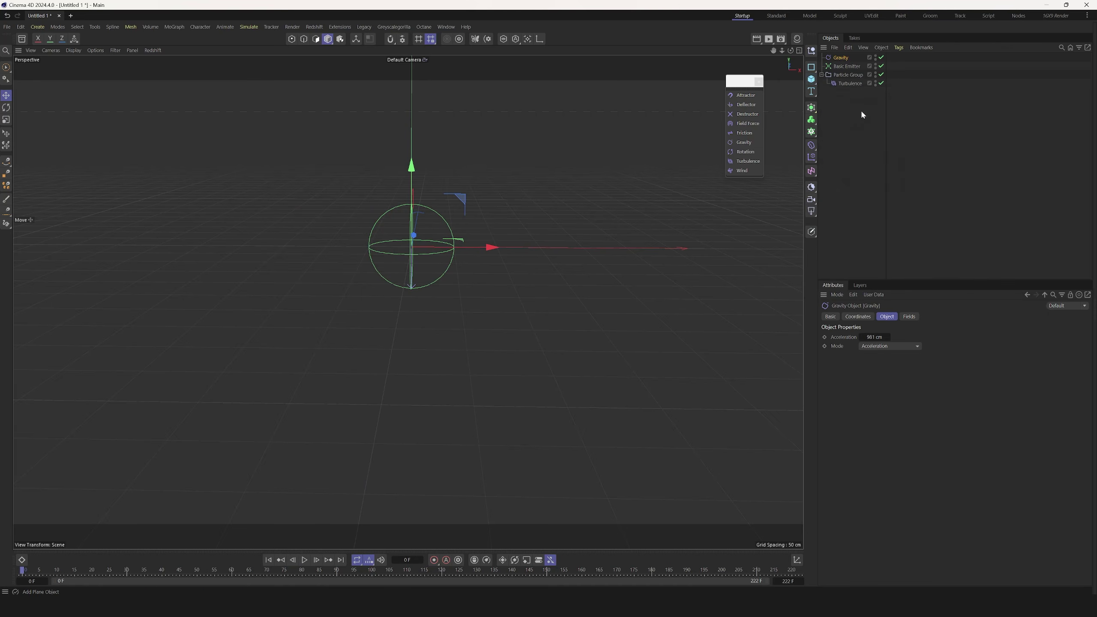
pyautogui.click(845, 75)
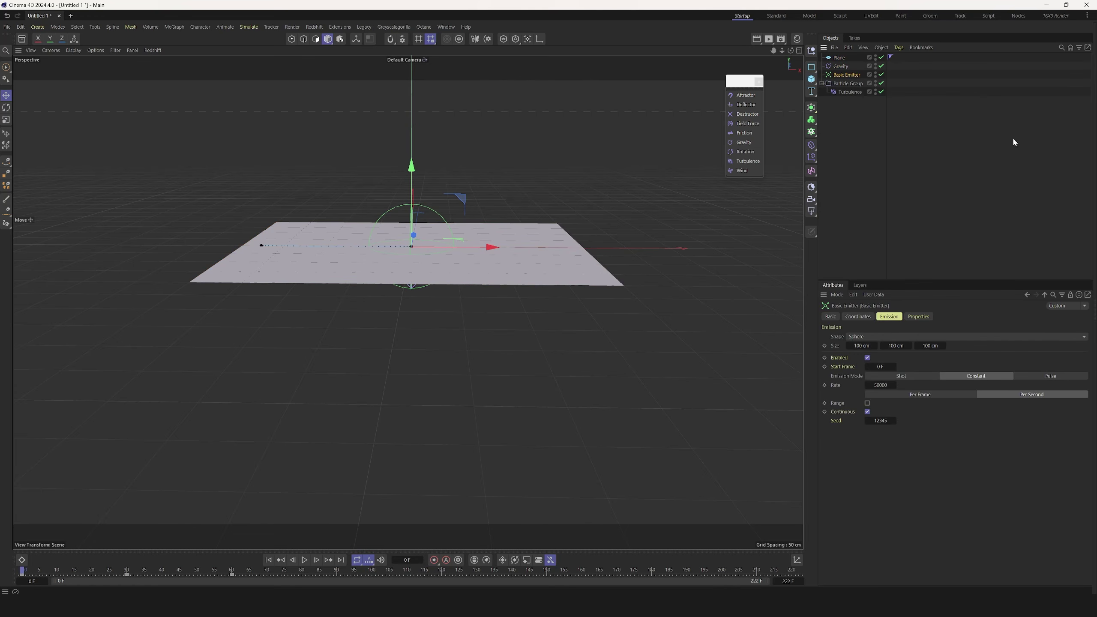
pyautogui.click(858, 317)
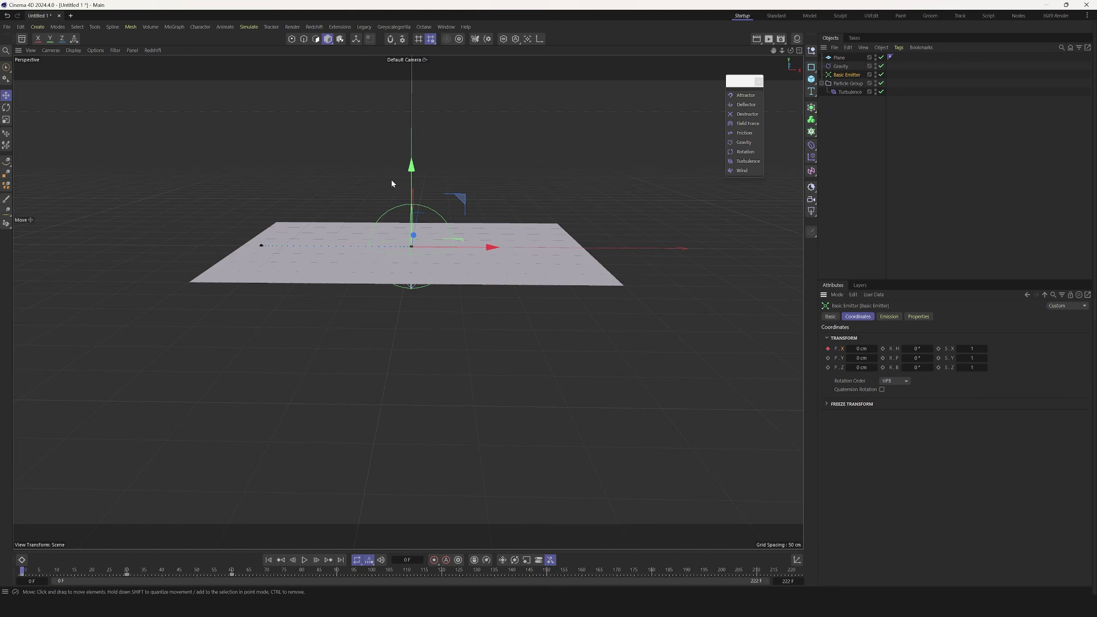
pyautogui.moveTo(858, 359); pyautogui.dragTo(858, 358)
pyautogui.write('100')
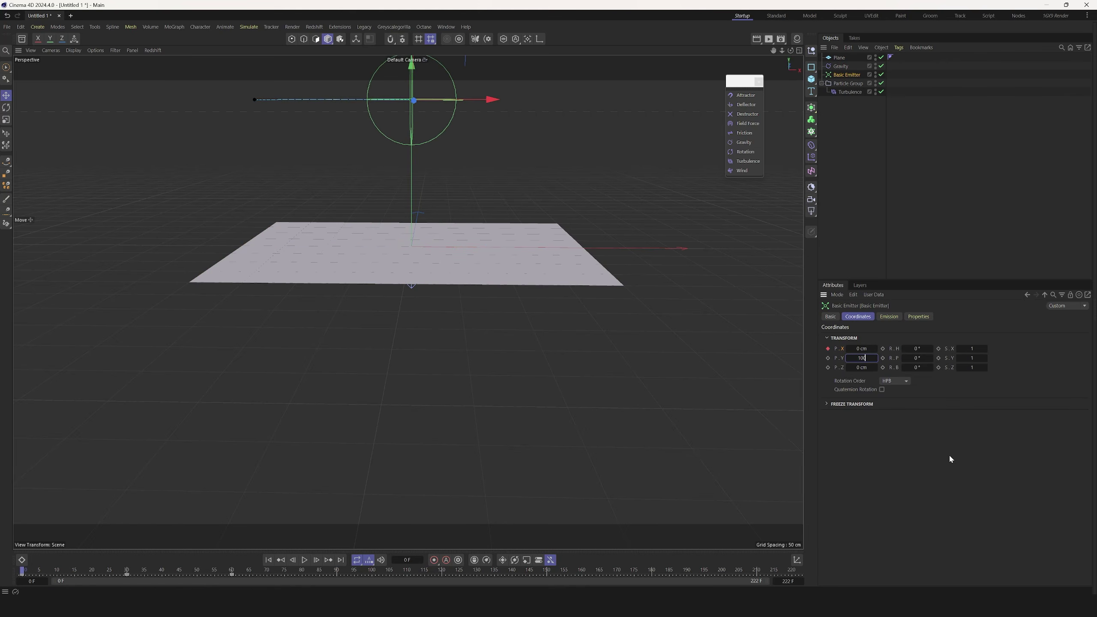
pyautogui.press('Return')
# Set both the width and the height of the Plane to 1500 cm
pyautogui.click(553, 280)
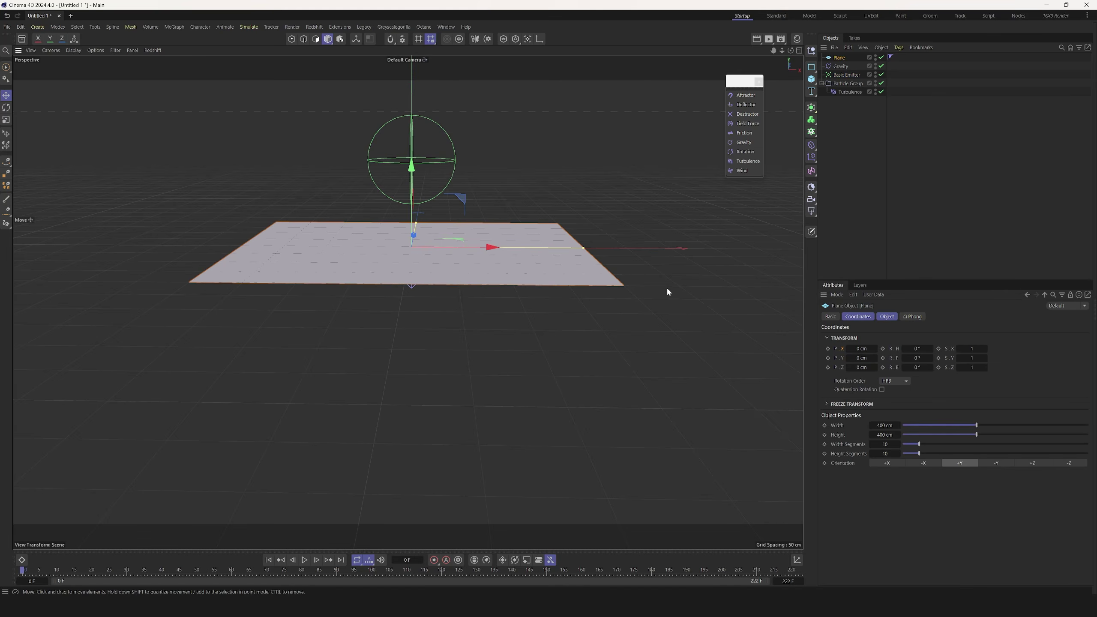
pyautogui.click(888, 316)
pyautogui.doubleClick(885, 337)
pyautogui.write('1')
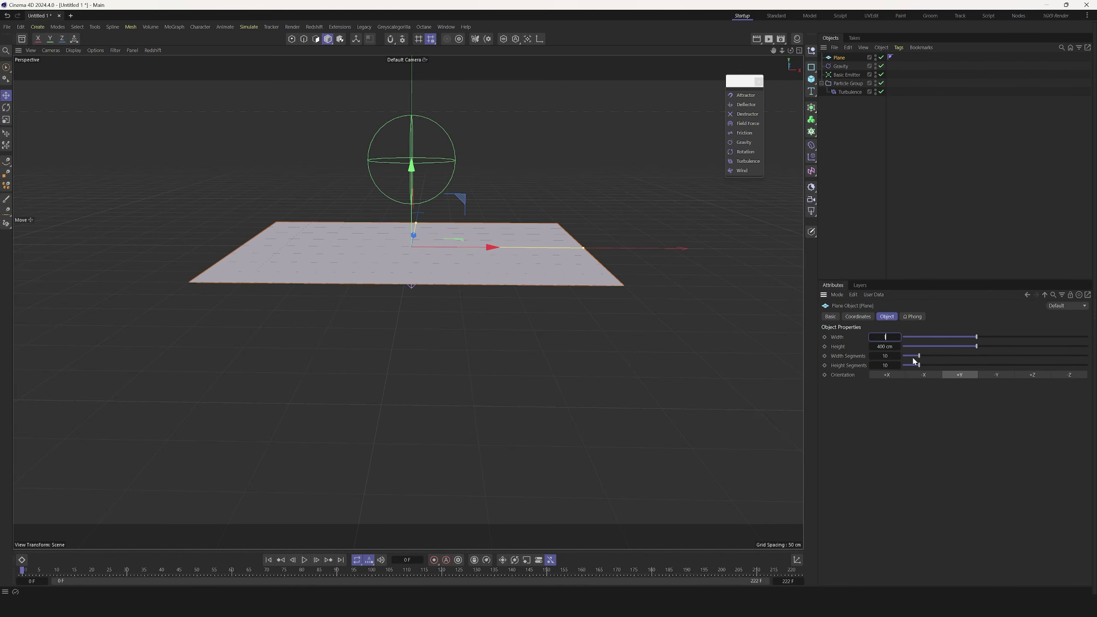
pyautogui.write('500')
pyautogui.press('Return')
pyautogui.doubleClick(896, 347)
pyautogui.write('1')
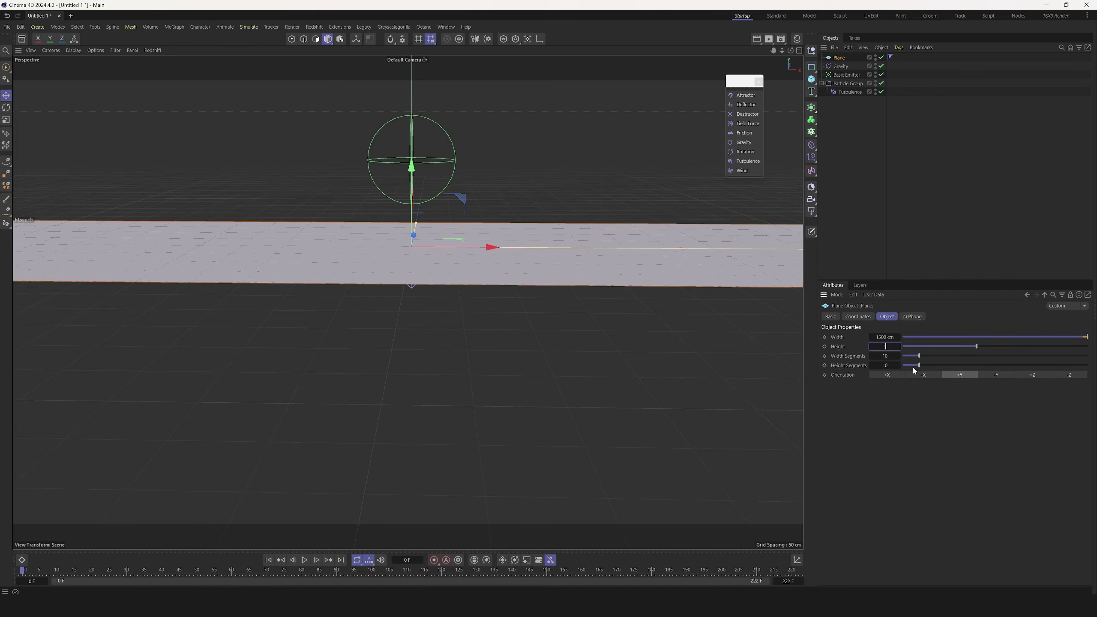
pyautogui.write('500')
pyautogui.press('Return')
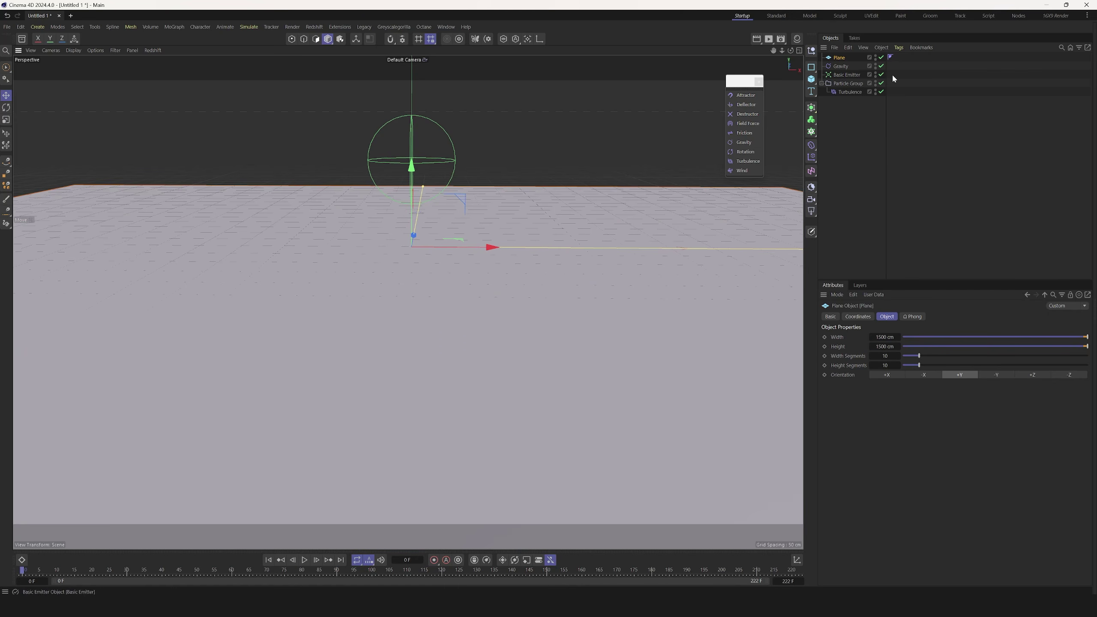
# Give the Plane a custom display color of dark grey, RGB 56, 56, 56
pyautogui.click(829, 316)
pyautogui.click(885, 396)
pyautogui.click(883, 413)
pyautogui.click(882, 405)
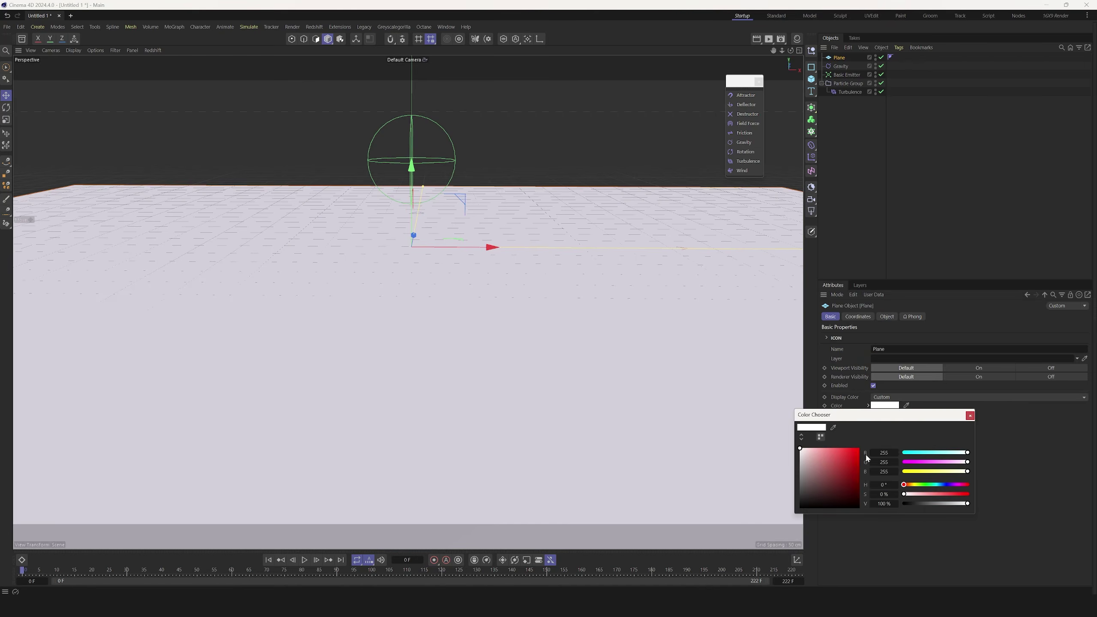
pyautogui.moveTo(824, 479); pyautogui.dragTo(799, 494)
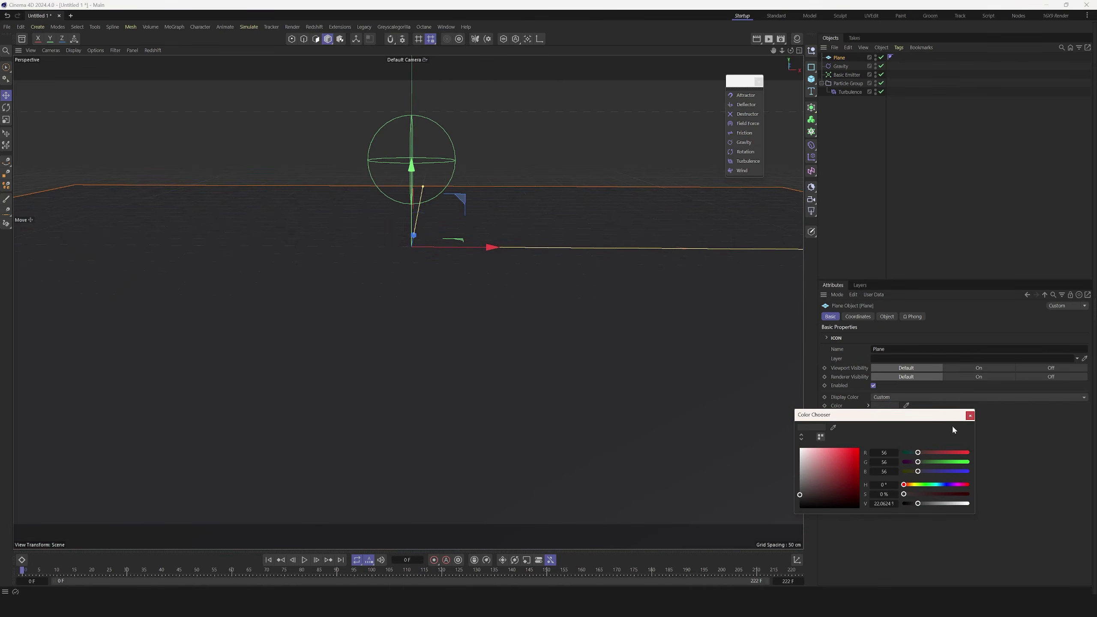
pyautogui.click(970, 415)
# Preview the particle simulation above the plane from a higher angle, rewind to the first frame and check the four-view layout
pyautogui.keyDown('alt'); pyautogui.moveTo(487, 268); pyautogui.dragTo(471, 315); pyautogui.keyUp('alt')
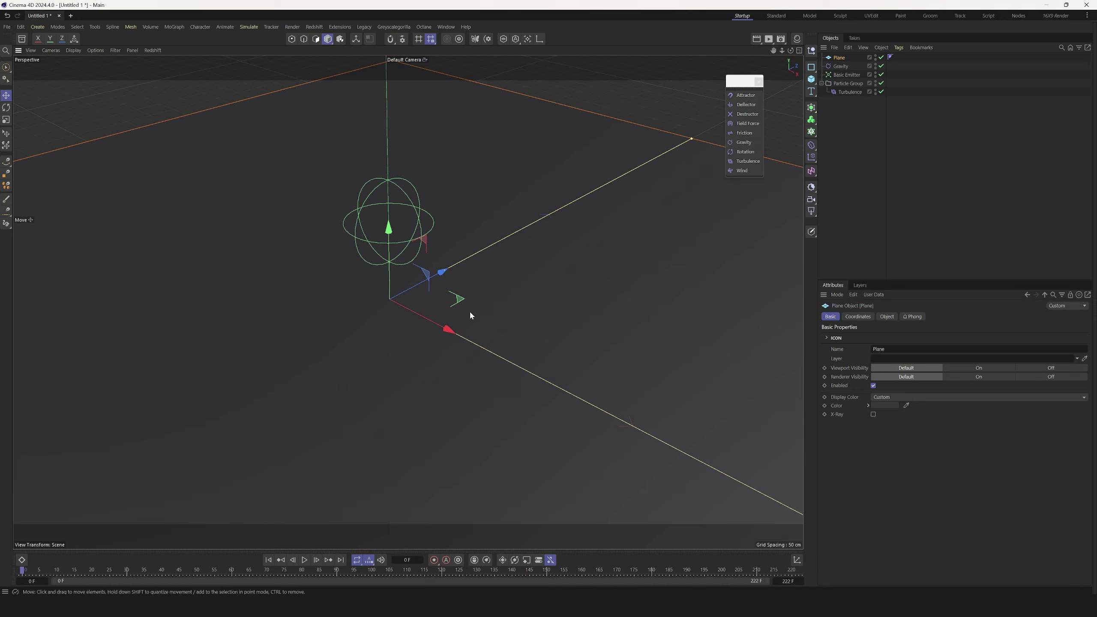
pyautogui.click(304, 559)
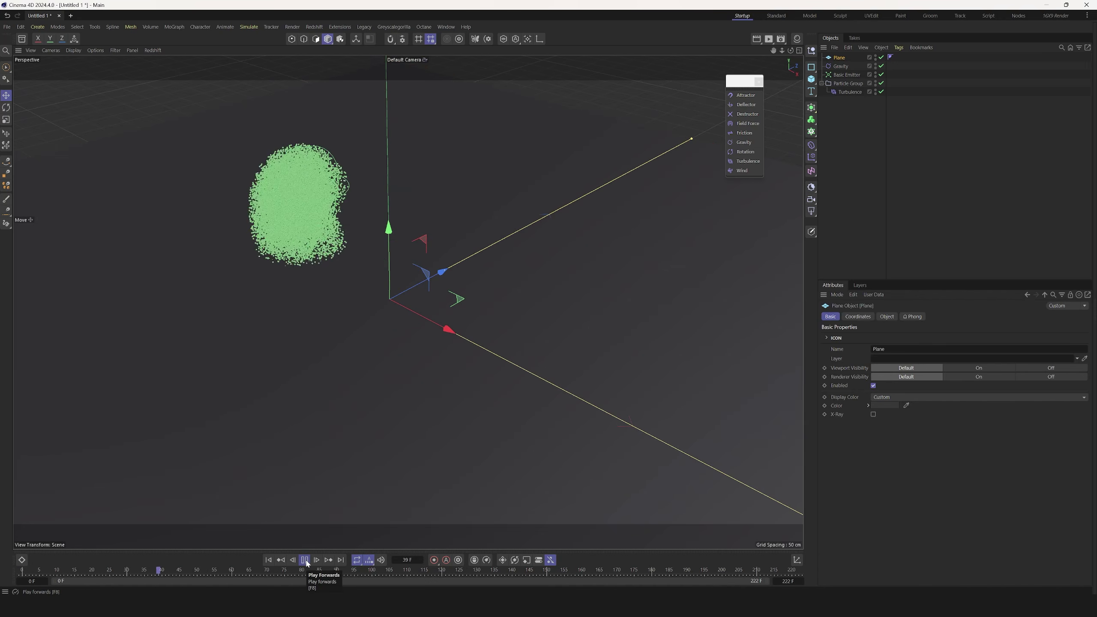
pyautogui.click(307, 562)
pyautogui.click(269, 559)
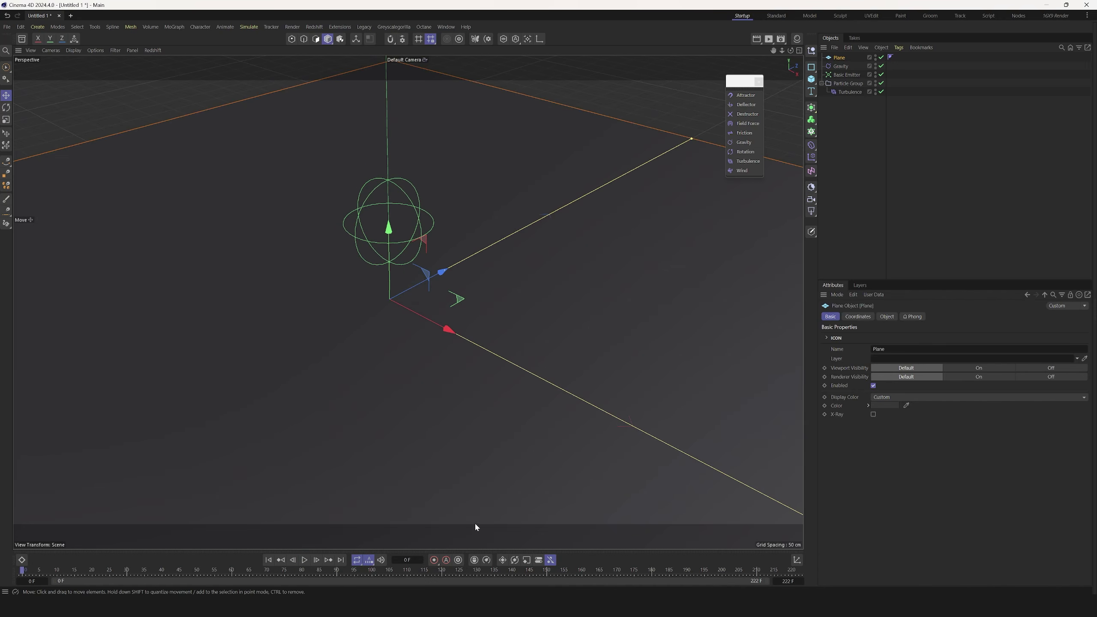
pyautogui.middleClick(455, 320)
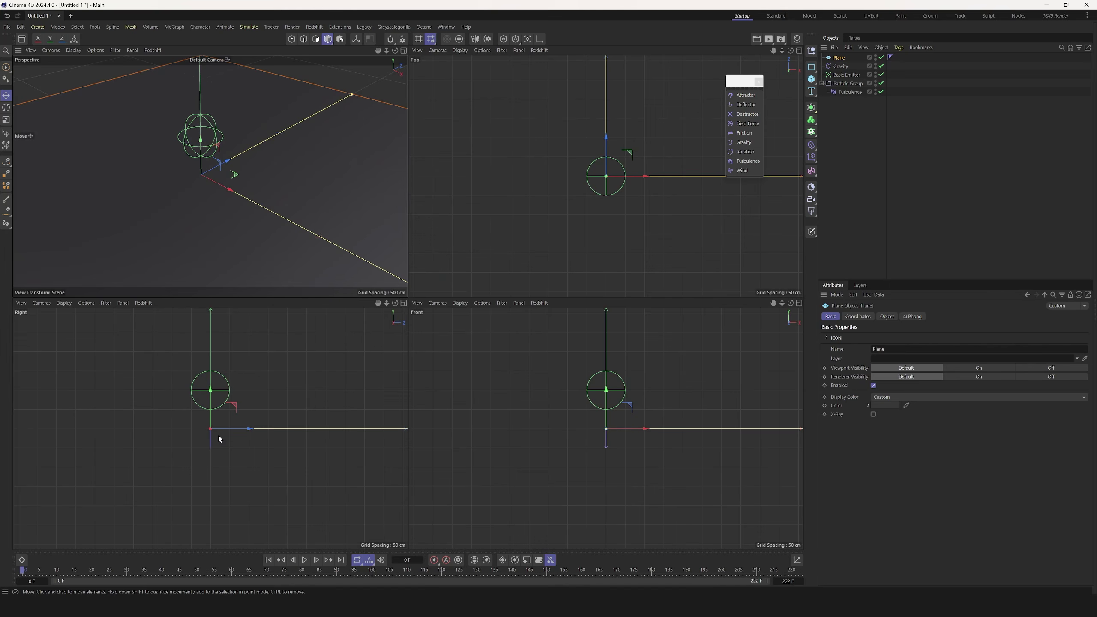
pyautogui.middleClick(271, 219)
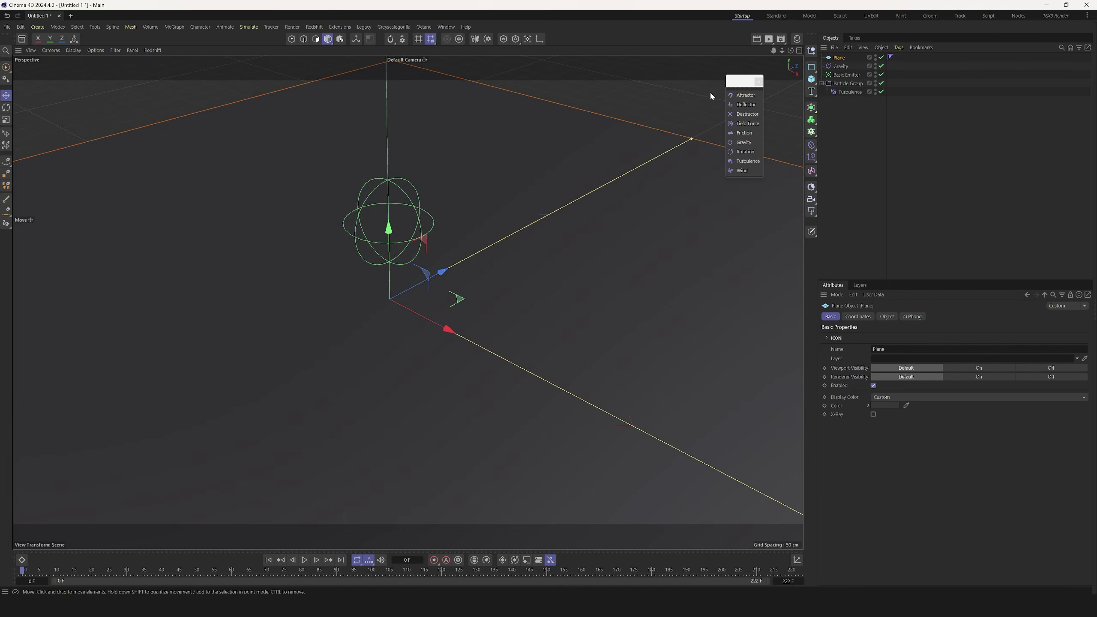
# Add a Collider simulation tag to the Plane
pyautogui.click(939, 129)
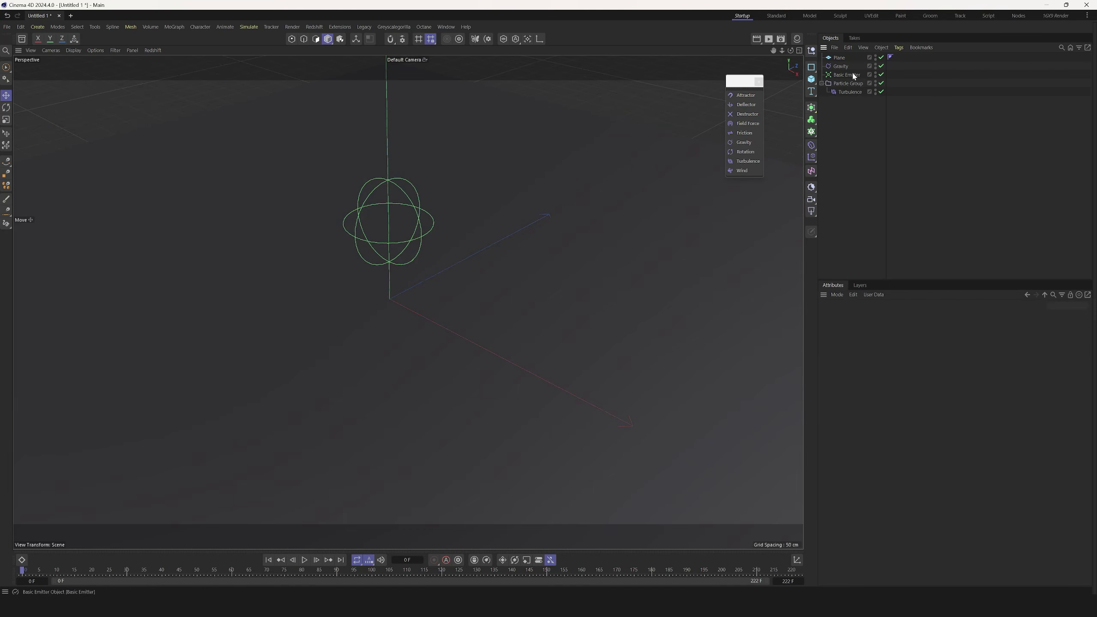
pyautogui.rightClick(840, 59)
pyautogui.moveTo(893, 190)
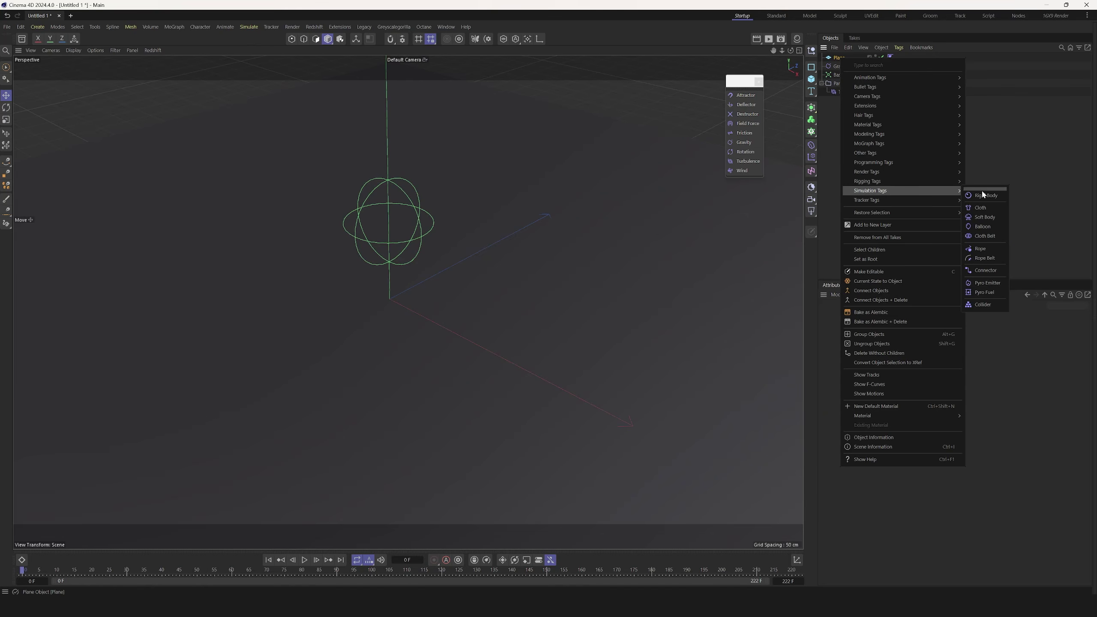
pyautogui.click(983, 305)
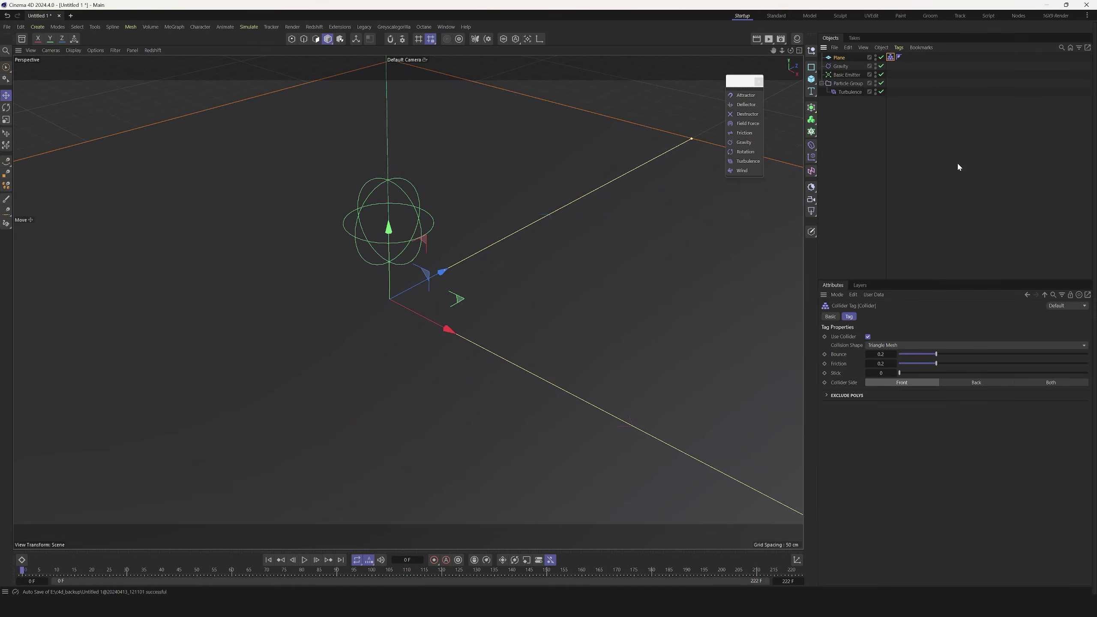
pyautogui.click(946, 124)
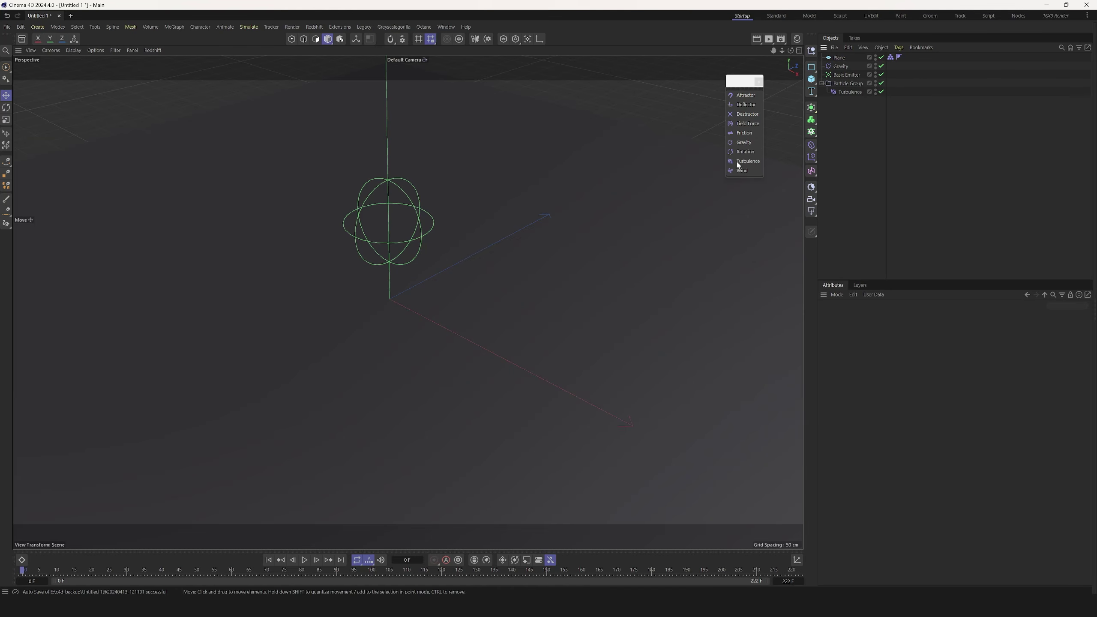
# Add a Collide particle modifier, collapse the Particle Group and place the modifier below it at the end of the object list
pyautogui.click(249, 27)
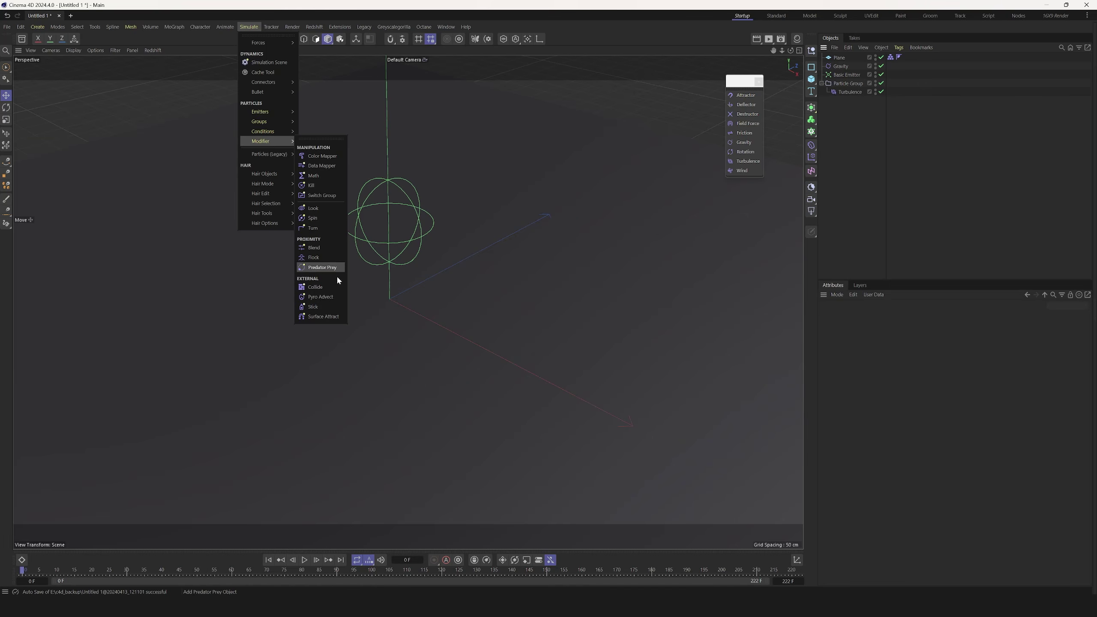
pyautogui.click(319, 288)
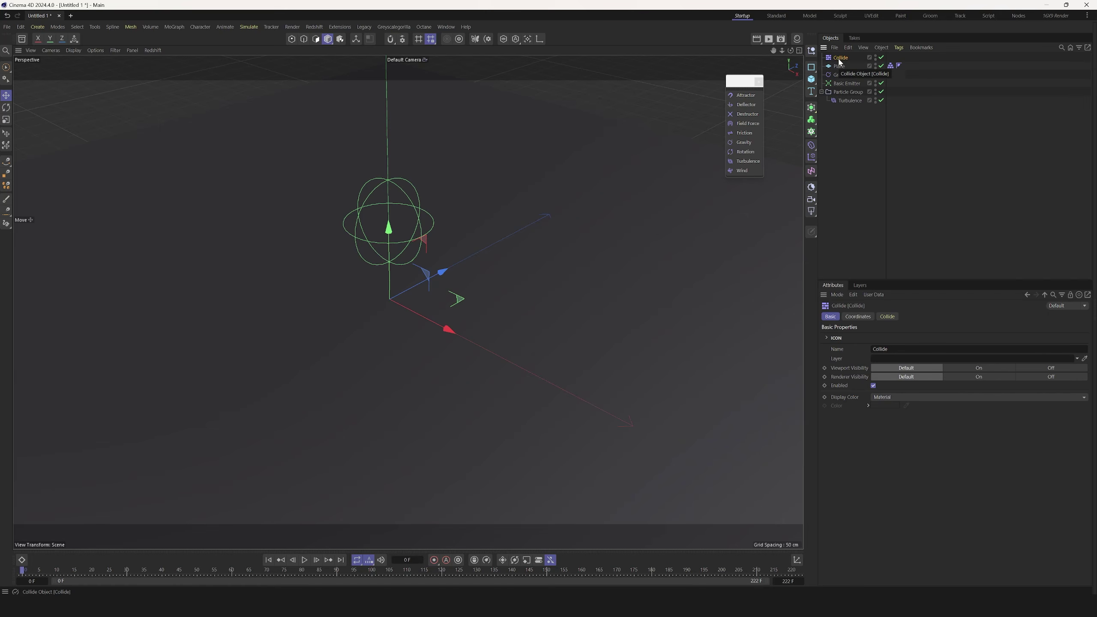
pyautogui.moveTo(840, 60); pyautogui.dragTo(853, 165)
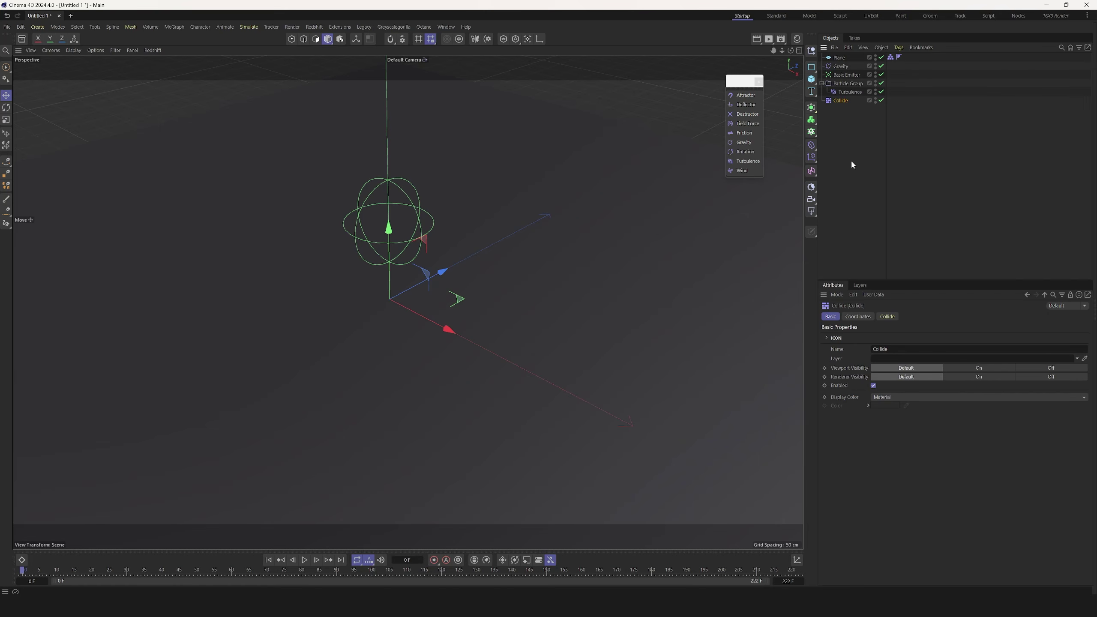
pyautogui.moveTo(838, 101); pyautogui.dragTo(841, 58)
pyautogui.click(822, 92)
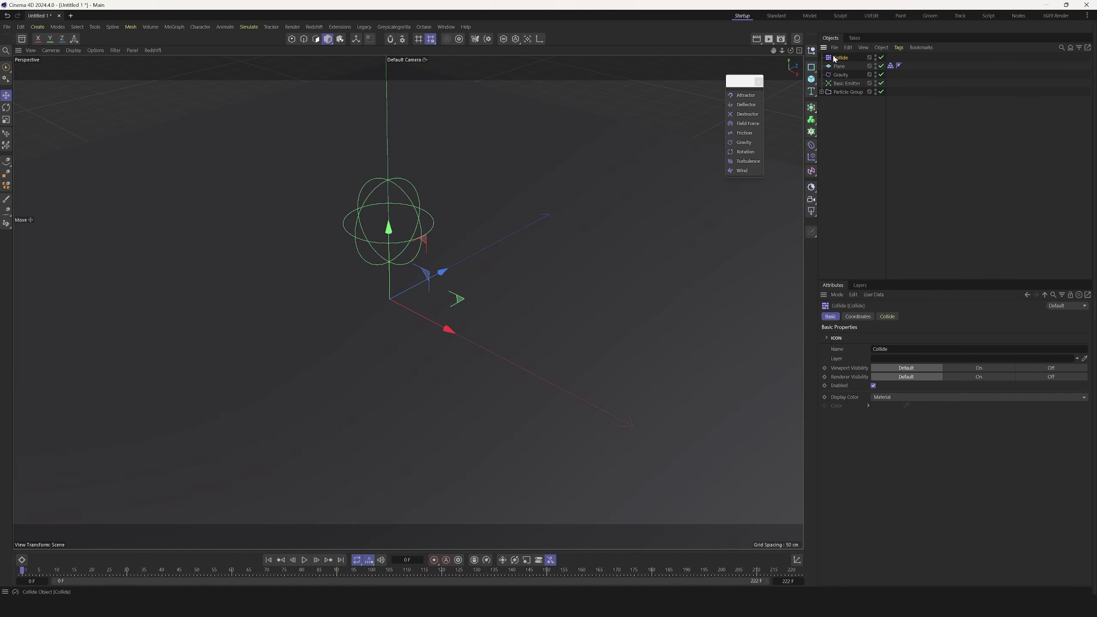
pyautogui.moveTo(837, 60); pyautogui.dragTo(846, 114)
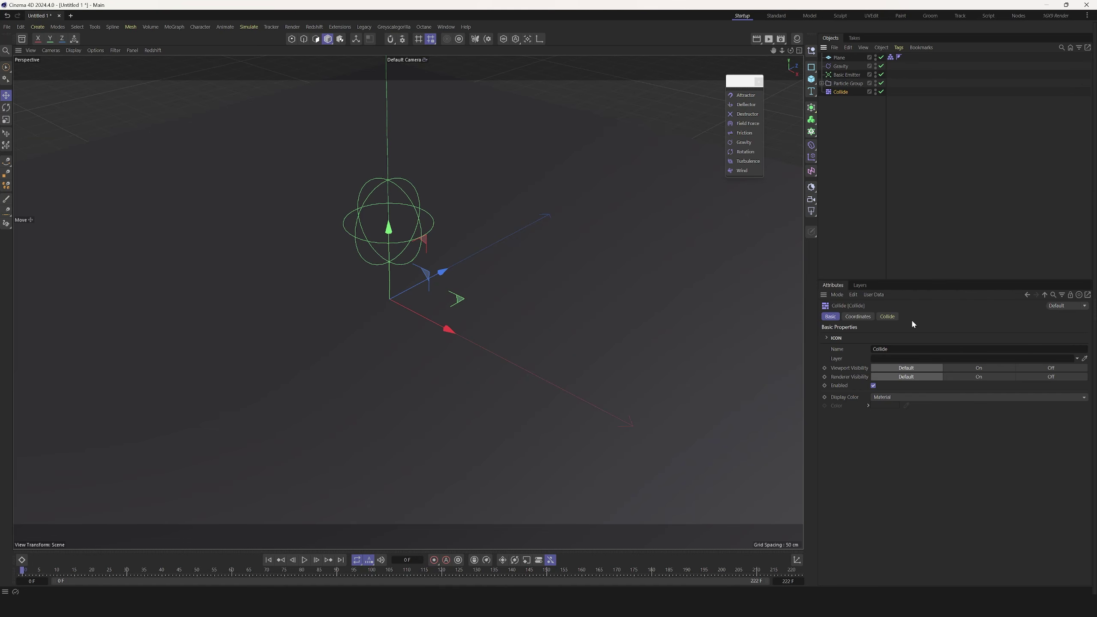
# Show the Collide modifier's own settings and play the simulation to examine how the particles interact with the plane
pyautogui.click(887, 316)
pyautogui.moveTo(918, 281); pyautogui.dragTo(917, 191)
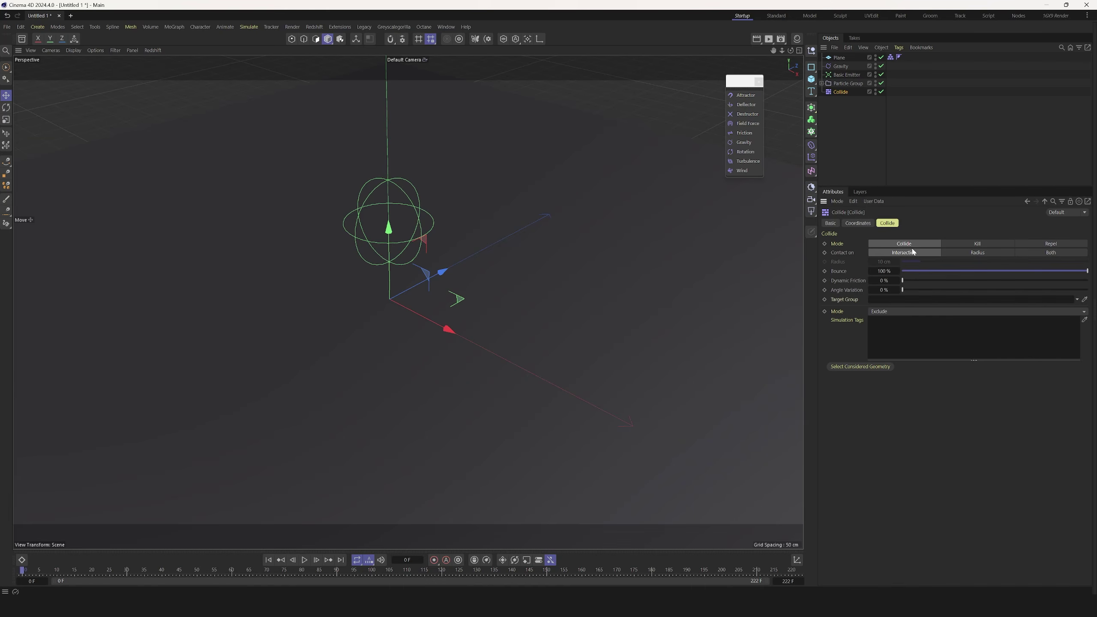
pyautogui.click(305, 560)
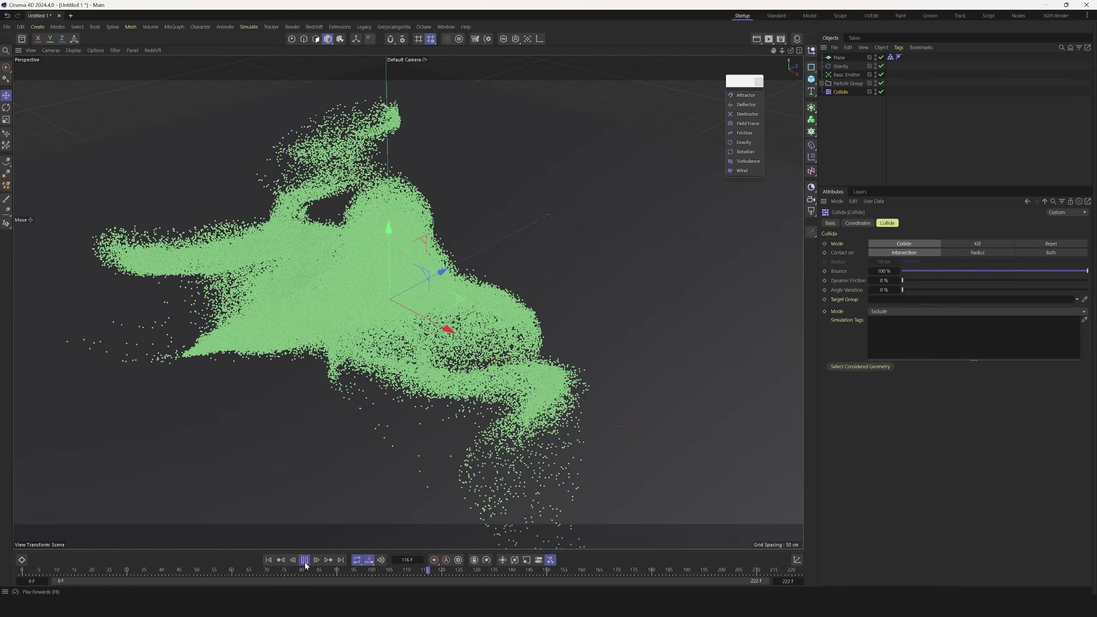
pyautogui.press('F8')
pyautogui.moveTo(401, 410)
pyautogui.keyDown('alt'); pyautogui.mouseDown()
pyautogui.moveTo(454, 354)
pyautogui.moveTo(420, 414)
pyautogui.mouseUp(); pyautogui.keyUp('alt')
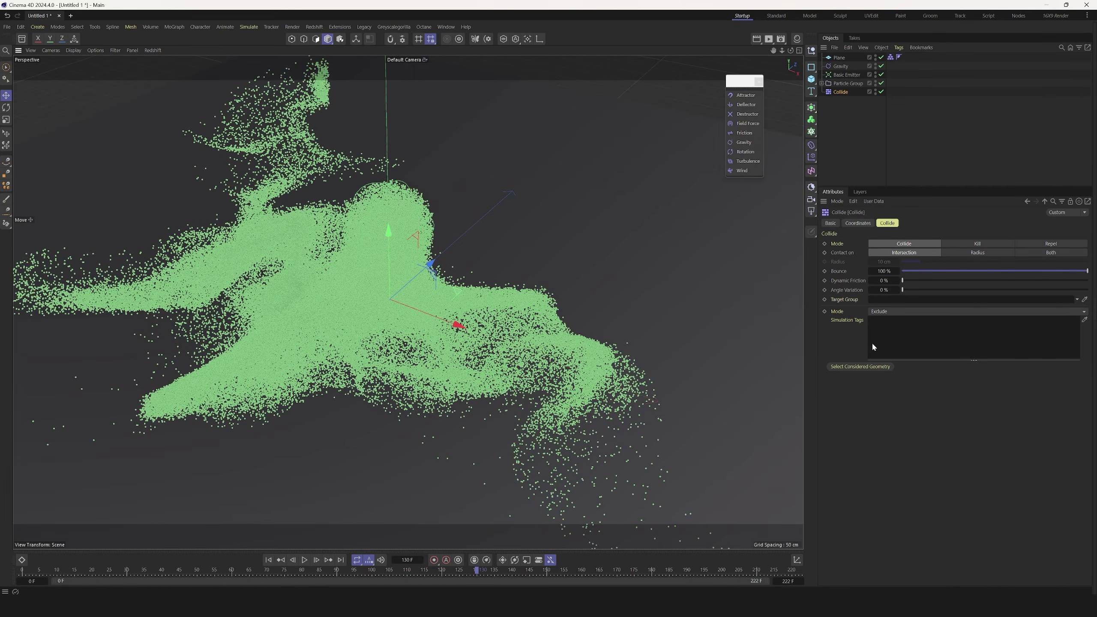
# Set the Collide modifier's contact to Radius, replay the simulation from the start and inspect the particles at plane level
pyautogui.click(976, 254)
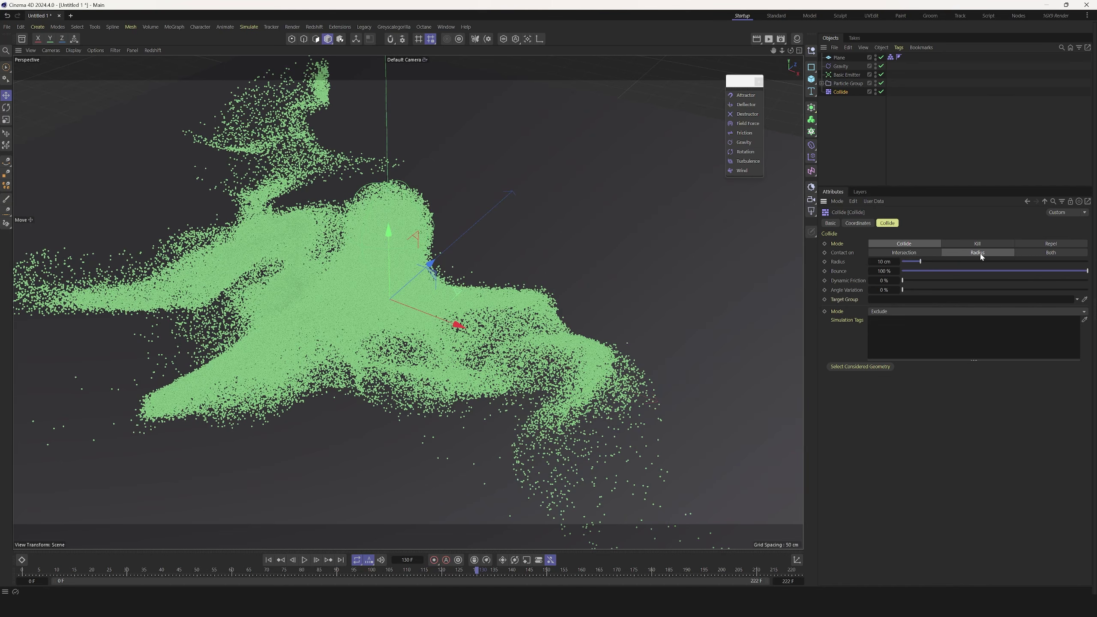
pyautogui.click(268, 559)
pyautogui.click(305, 560)
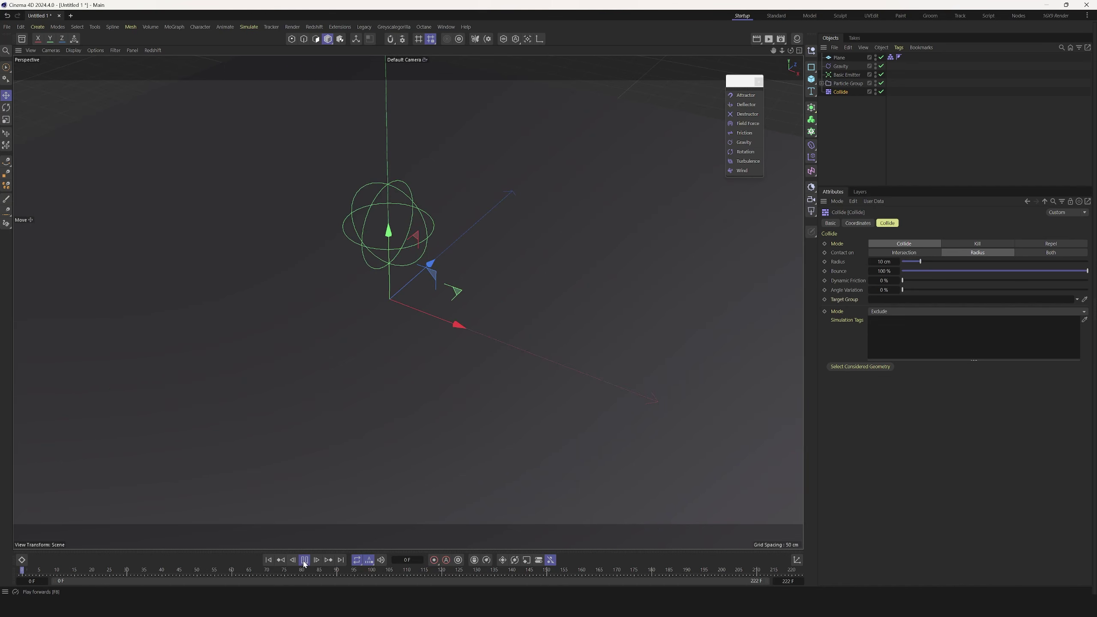
pyautogui.click(306, 561)
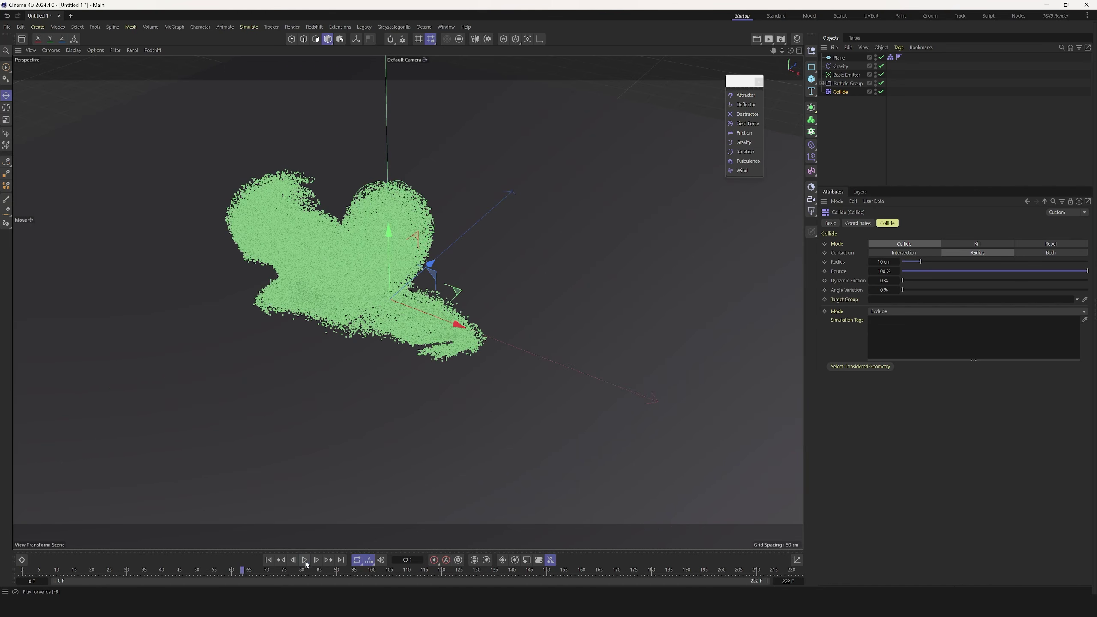
pyautogui.keyDown('alt'); pyautogui.moveTo(320, 438); pyautogui.dragTo(350, 387); pyautogui.keyUp('alt')
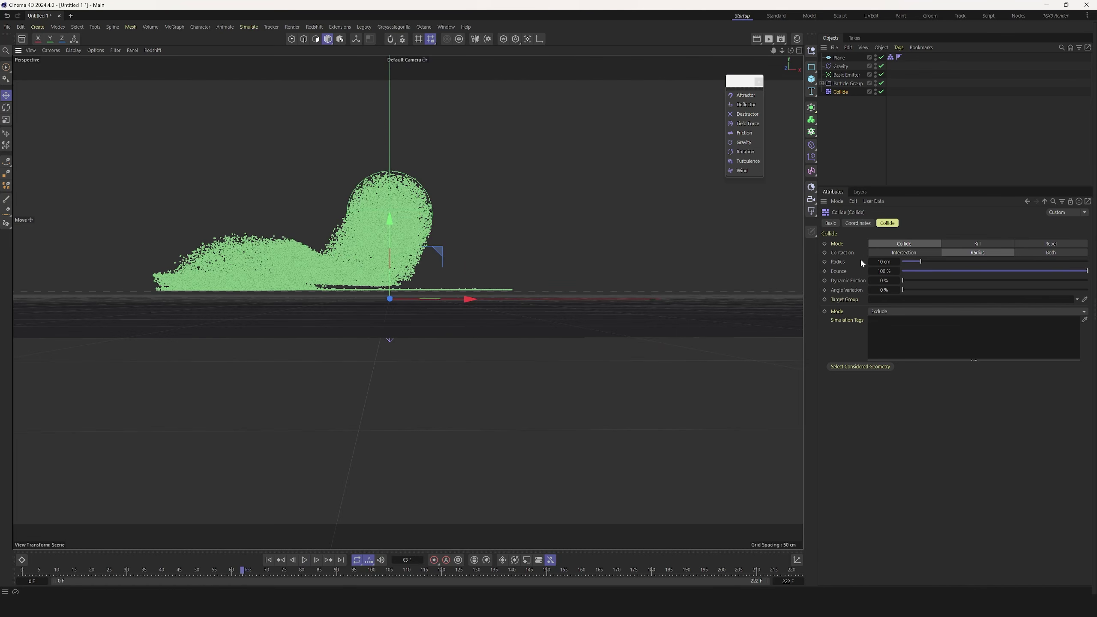
# Set the Collide modifier's Radius to 0 cm, Bounce to 10 % and Angle Variation to 50 %
pyautogui.moveTo(920, 261); pyautogui.dragTo(902, 261)
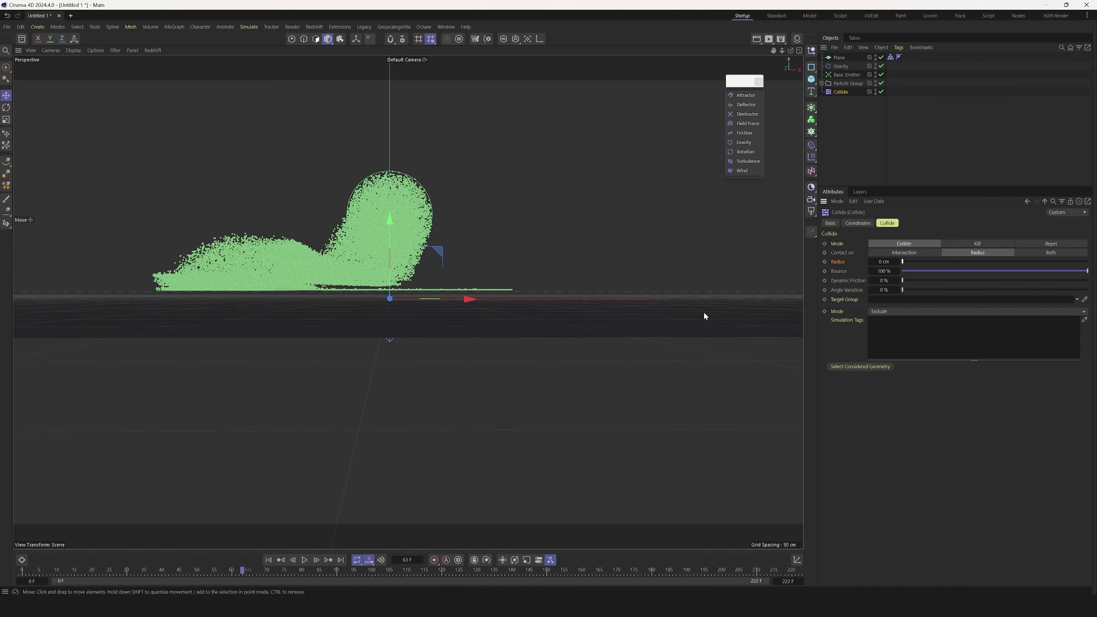
pyautogui.click(846, 269)
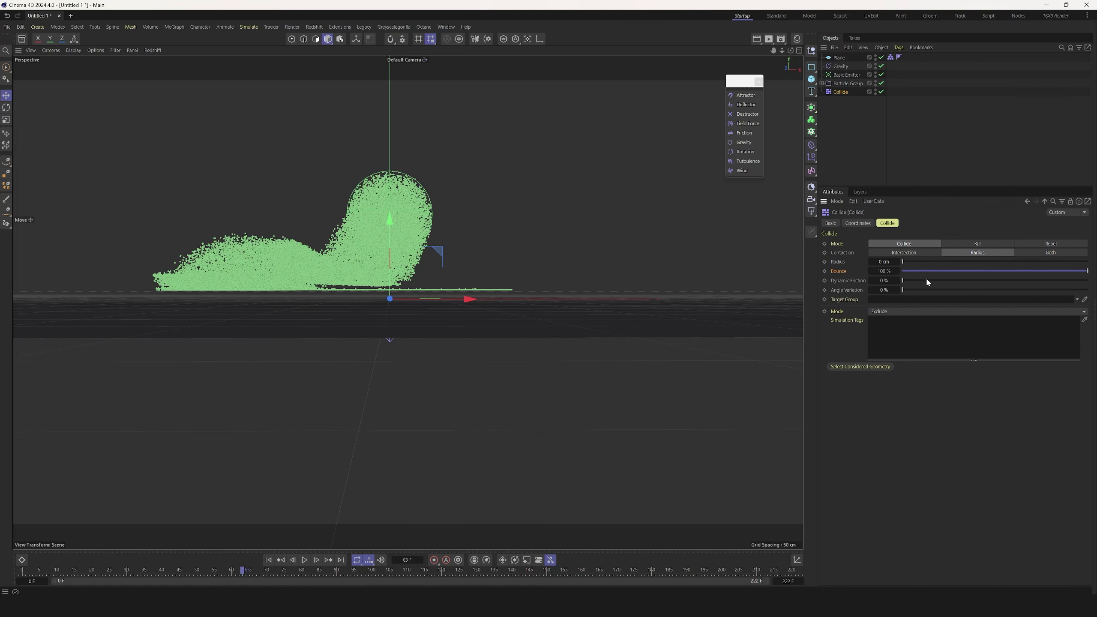
pyautogui.click(884, 271)
pyautogui.write('10')
pyautogui.press('Tab')
pyautogui.click(885, 290)
pyautogui.write('50')
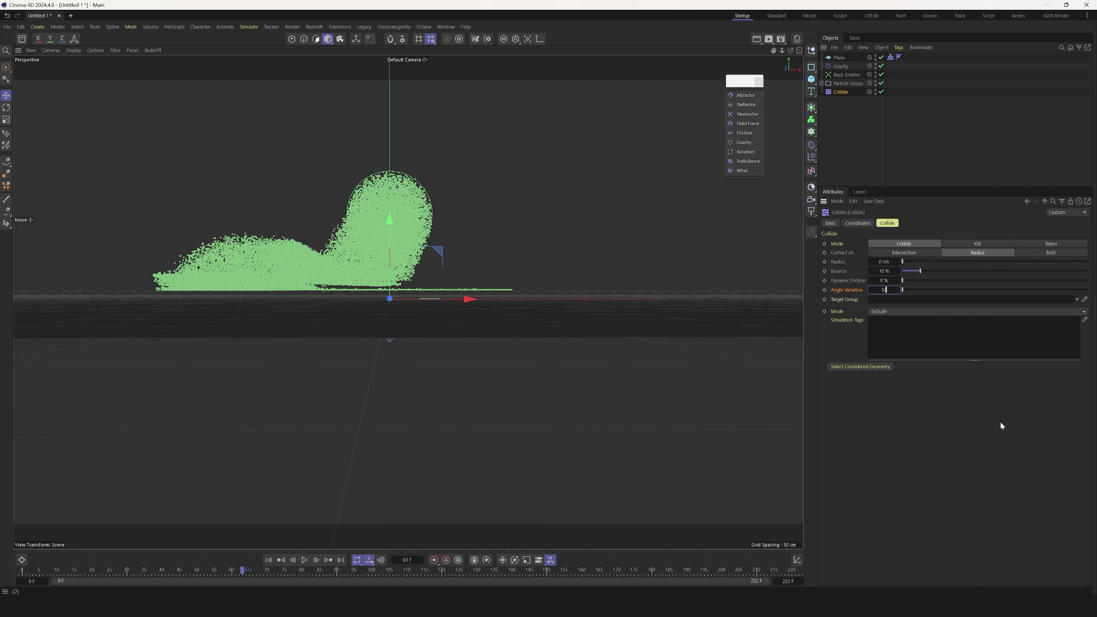
pyautogui.press('Return')
pyautogui.click(882, 280)
pyautogui.keyDown('alt'); pyautogui.moveTo(472, 252); pyautogui.dragTo(449, 225); pyautogui.keyUp('alt')
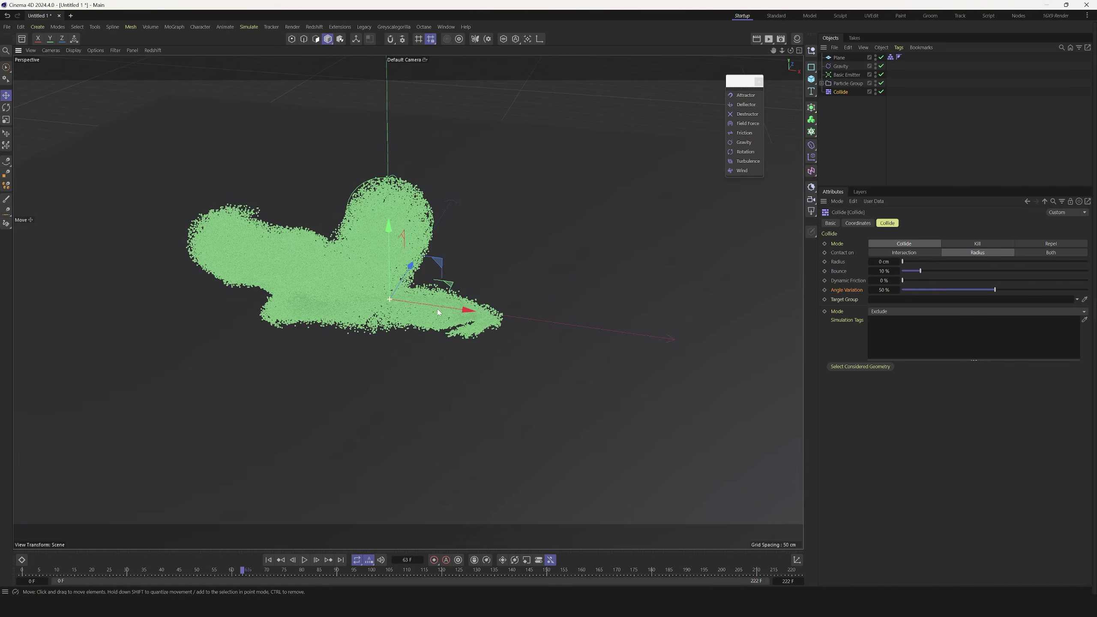
# Replay the simulation, try a Dynamic Friction of 45 % on the Collide modifier, and reset it to 0 %
pyautogui.click(268, 560)
pyautogui.click(304, 560)
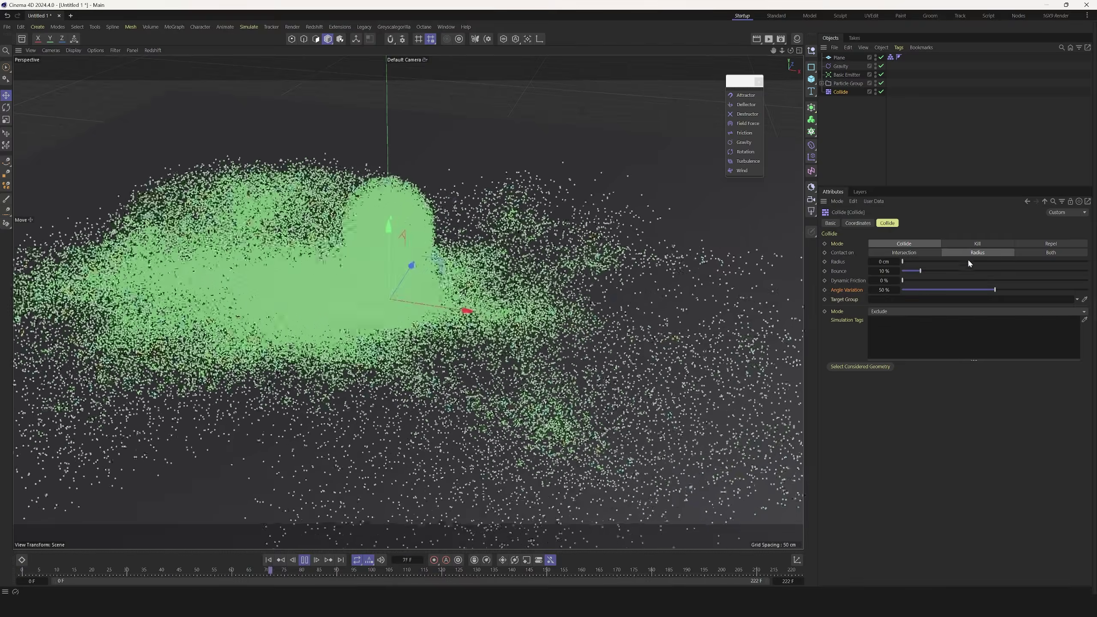
pyautogui.click(985, 280)
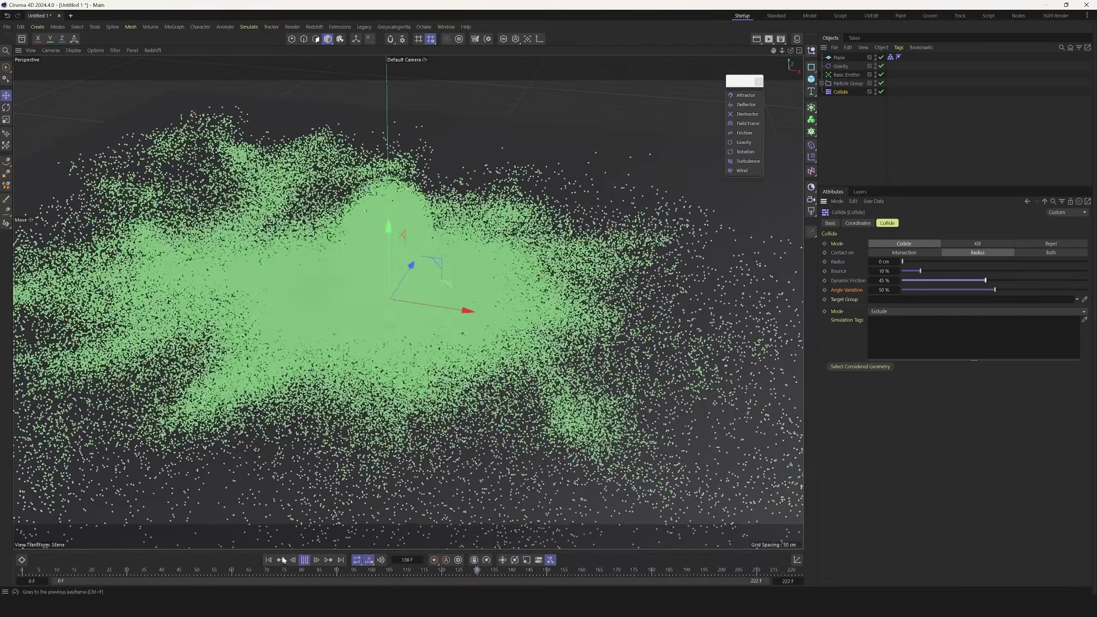
pyautogui.click(268, 560)
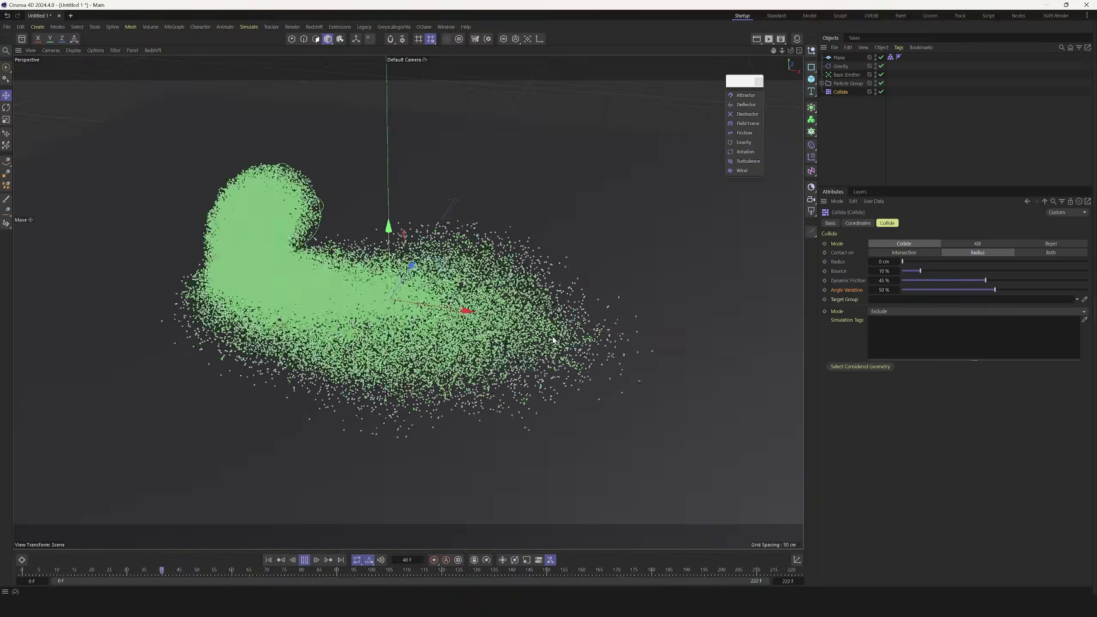
pyautogui.moveTo(942, 281); pyautogui.dragTo(817, 292)
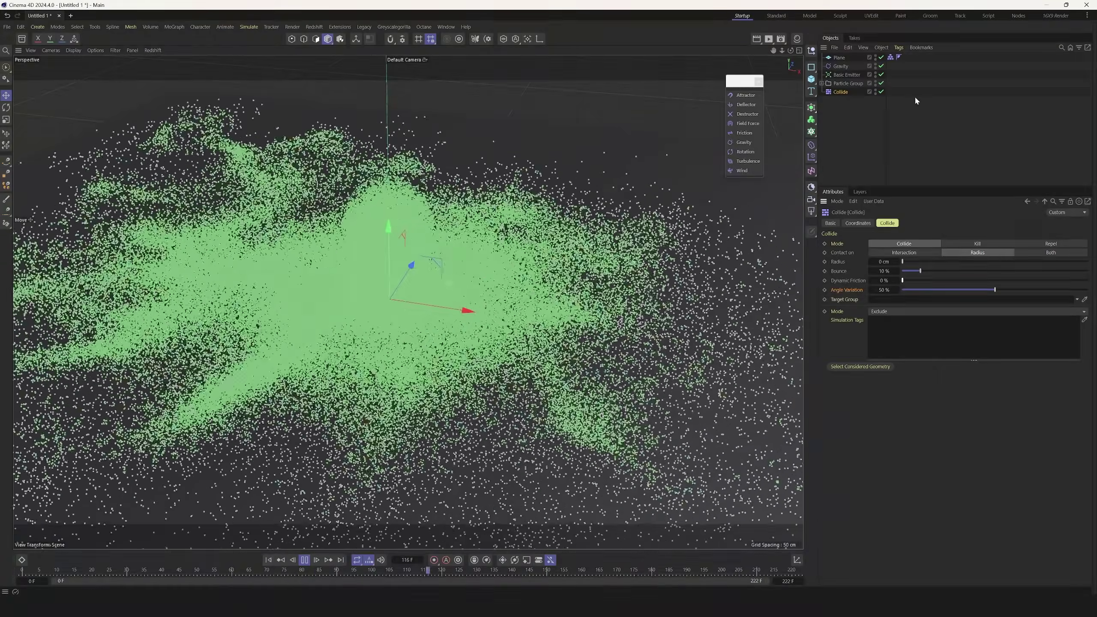
# On the plane's Collider tag, try Friction values of 1 and 0.05, and settle on Bounce 0.1 and Friction 0.1
pyautogui.click(890, 57)
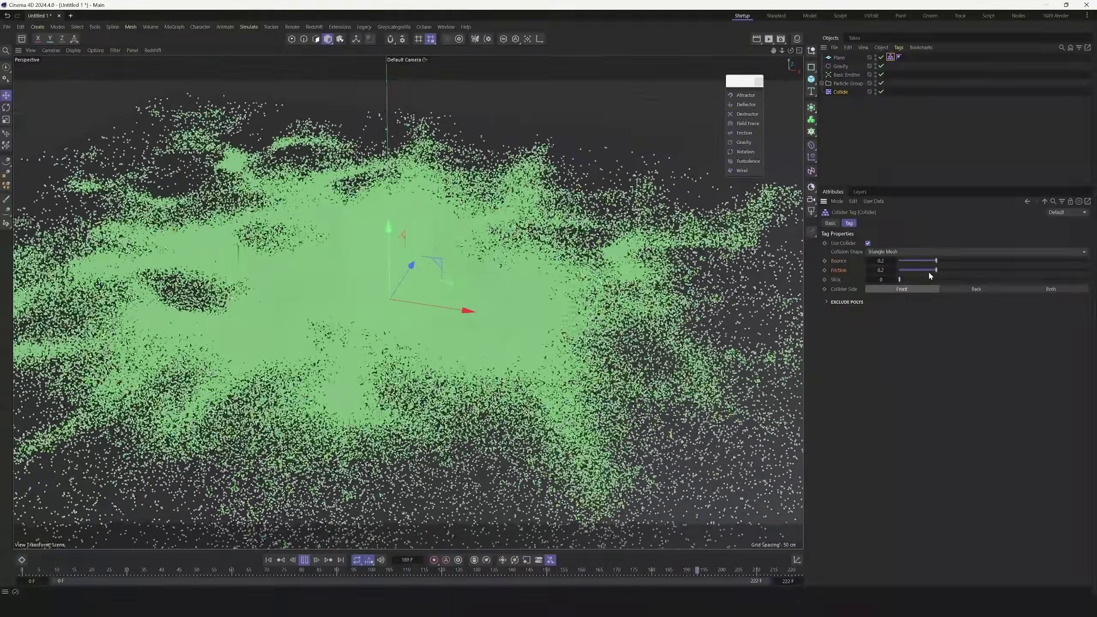
pyautogui.moveTo(928, 271); pyautogui.dragTo(1086, 267)
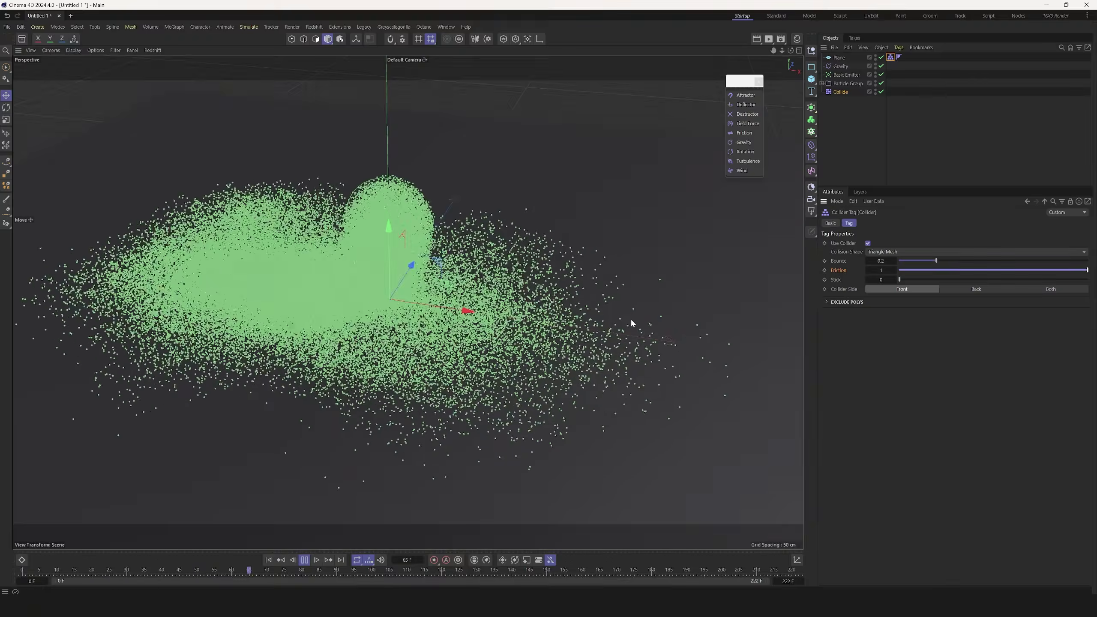
pyautogui.doubleClick(879, 271)
pyautogui.write('0.')
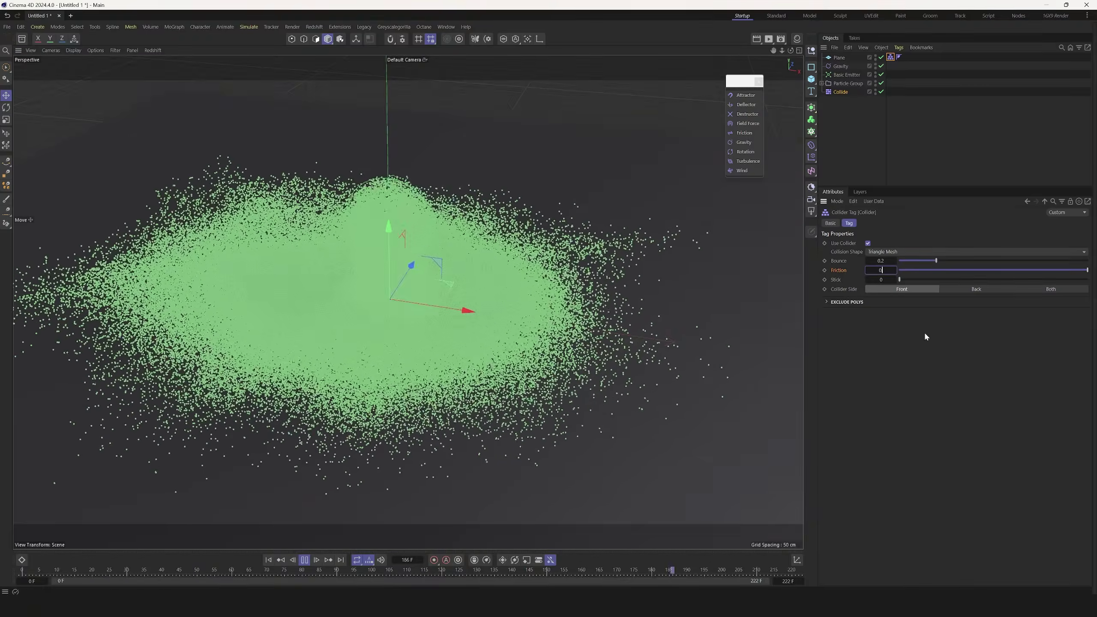
pyautogui.write('05')
pyautogui.press('Return')
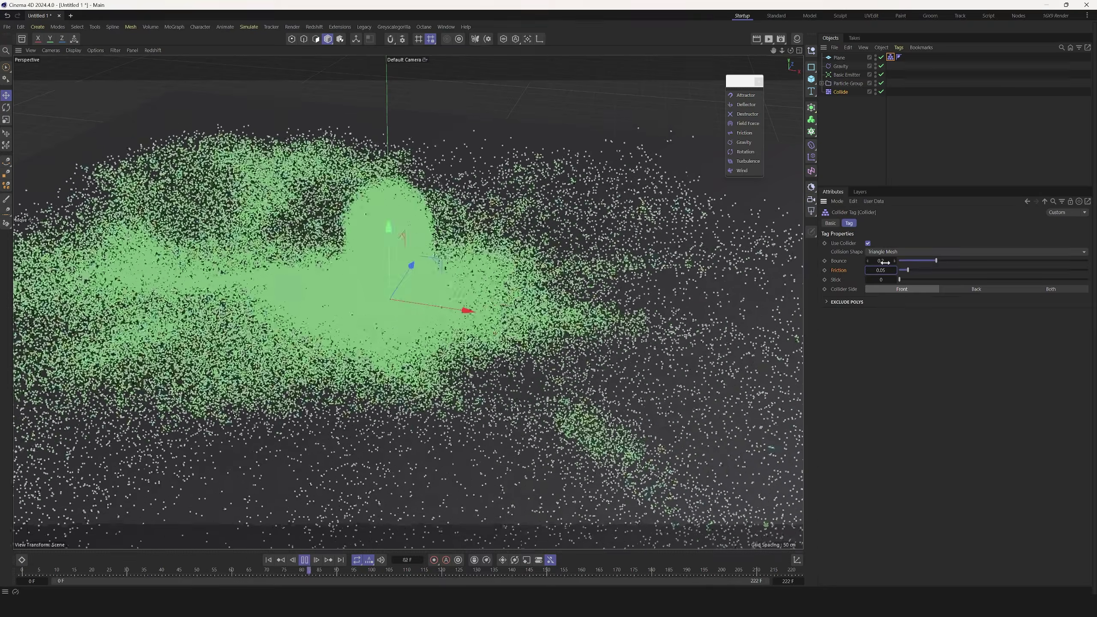
pyautogui.moveTo(882, 261); pyautogui.dragTo(951, 343)
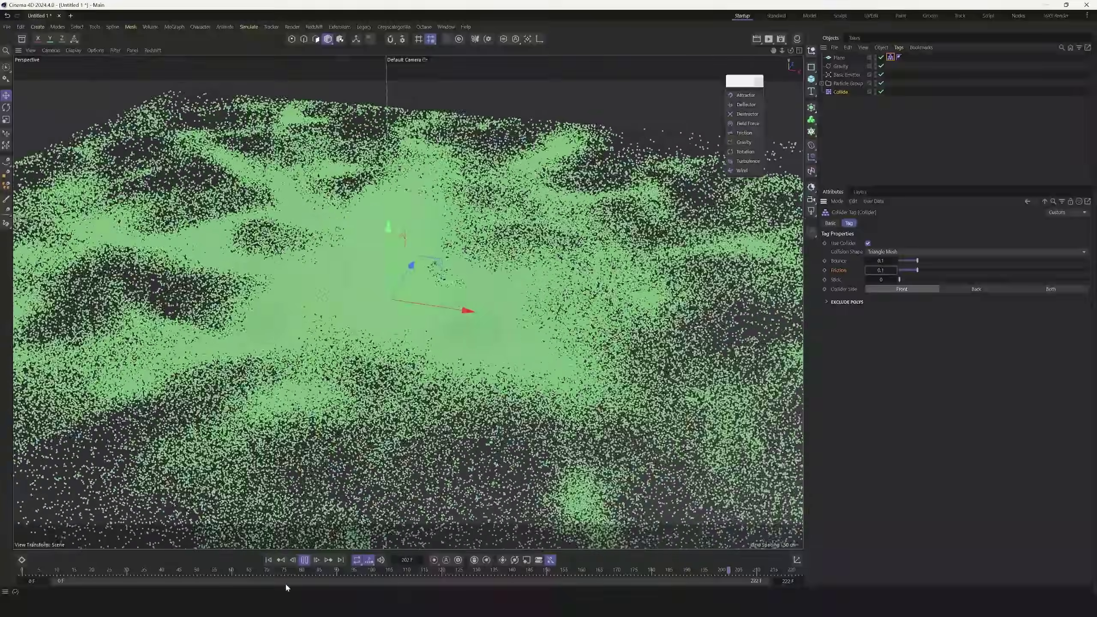
# Replay the simulation from the first frame to check the particles' collision with the plane, and rewind it
pyautogui.click(272, 559)
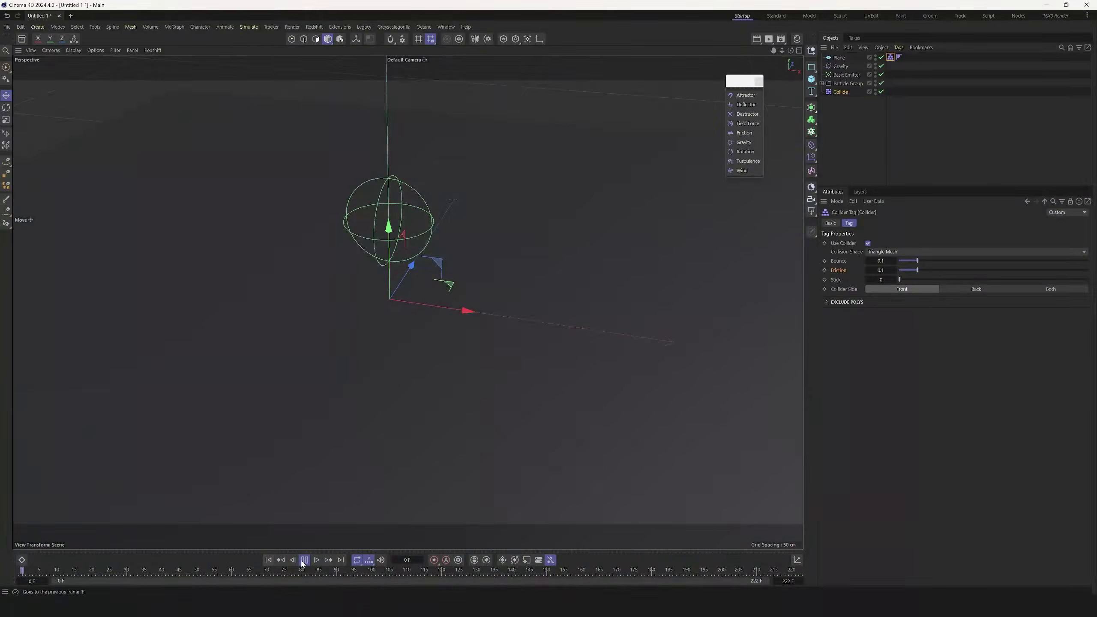
pyautogui.click(304, 561)
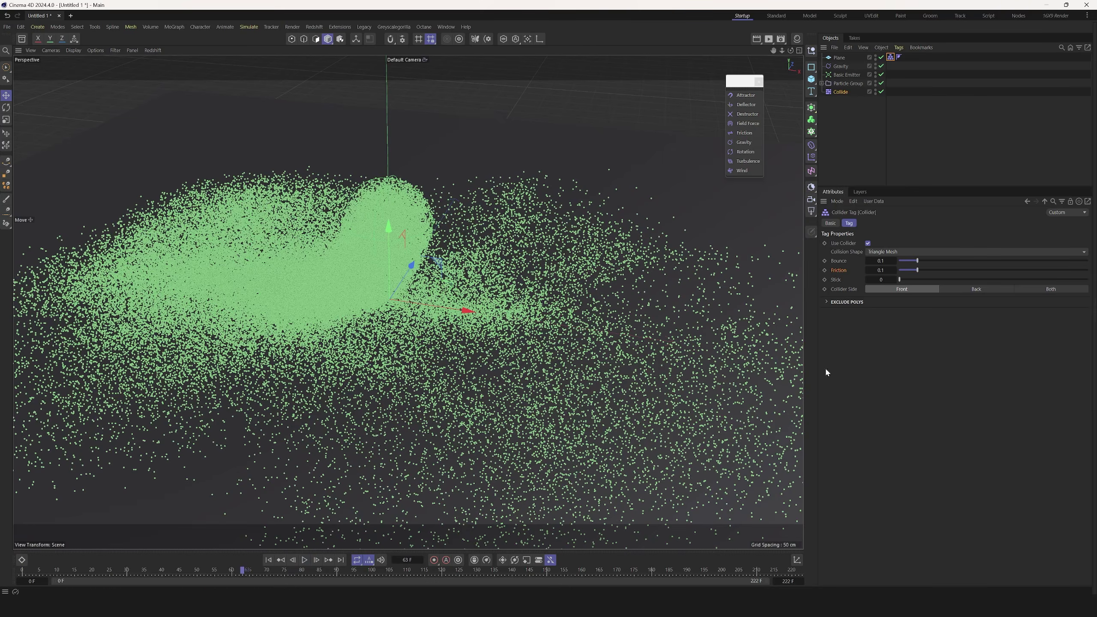
pyautogui.click(268, 560)
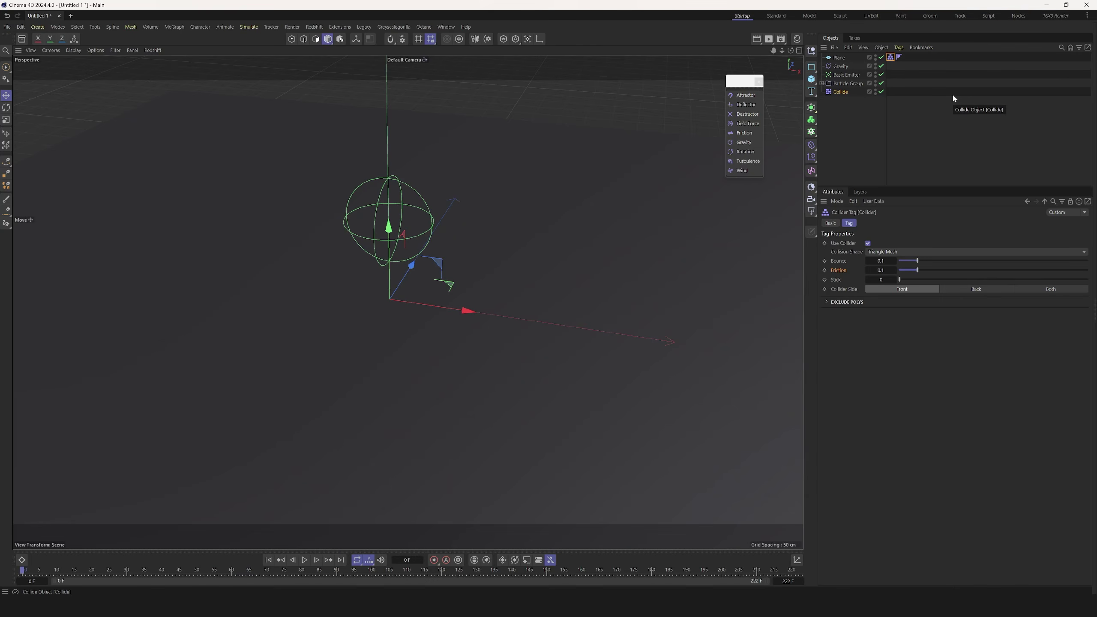
# Set the Particle Group's draw Size to 2 and play the simulation
pyautogui.click(846, 84)
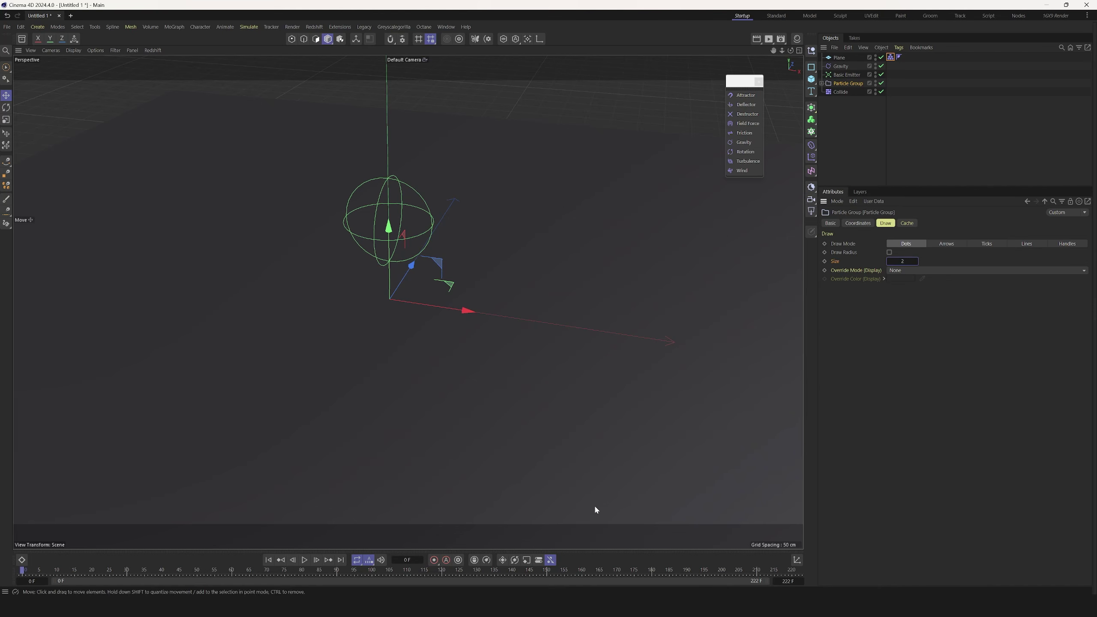
pyautogui.click(305, 560)
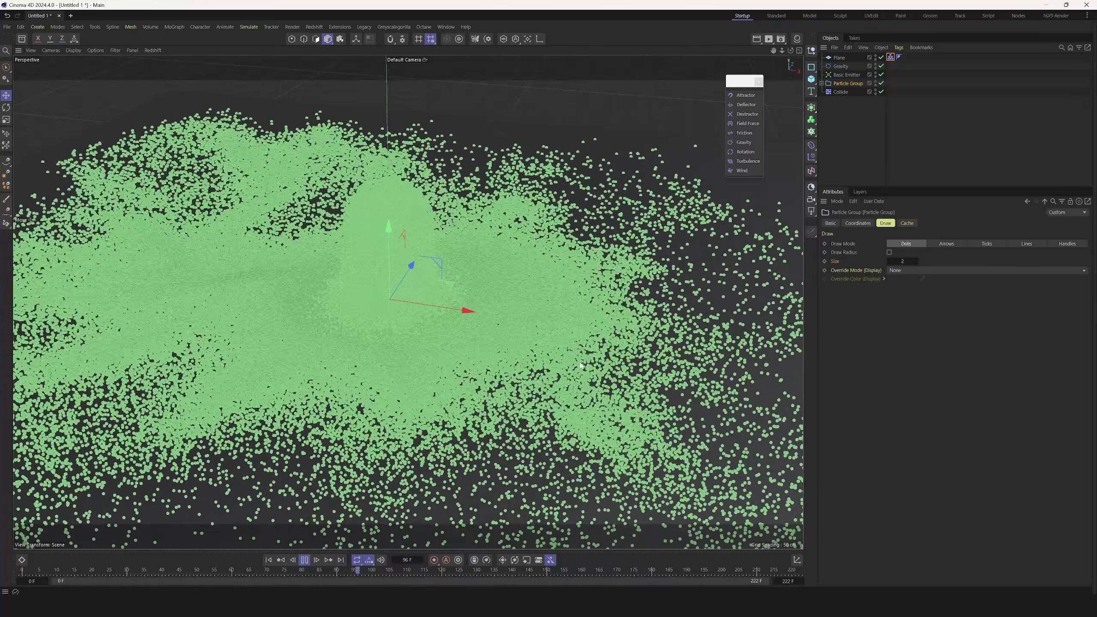
pyautogui.click(305, 560)
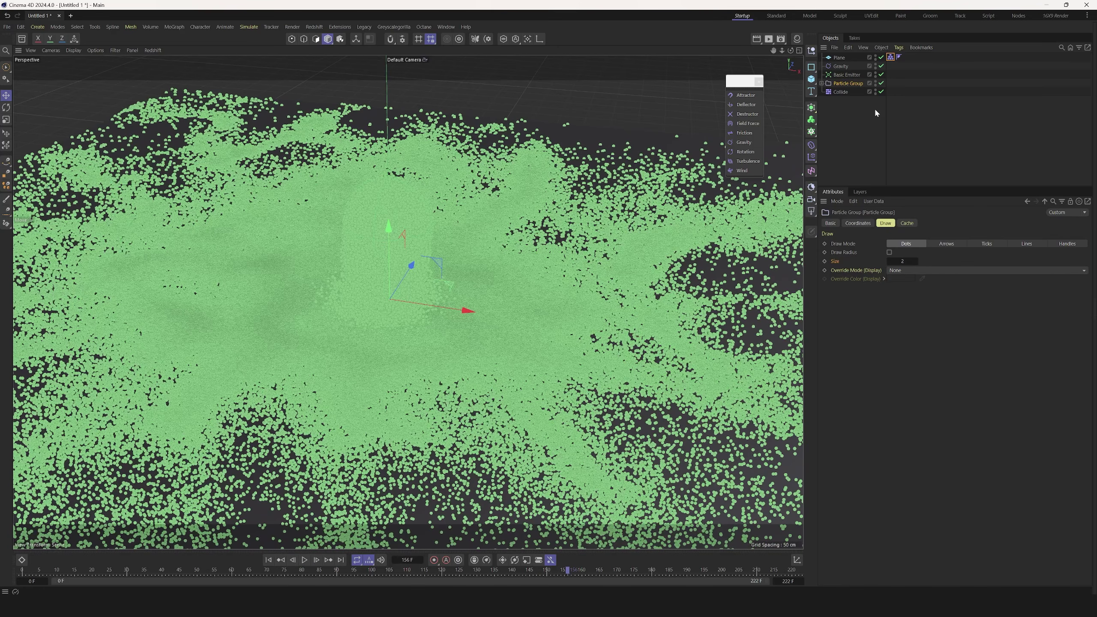
# Show the Basic Emitter's Radius settings among its particle properties
pyautogui.click(846, 74)
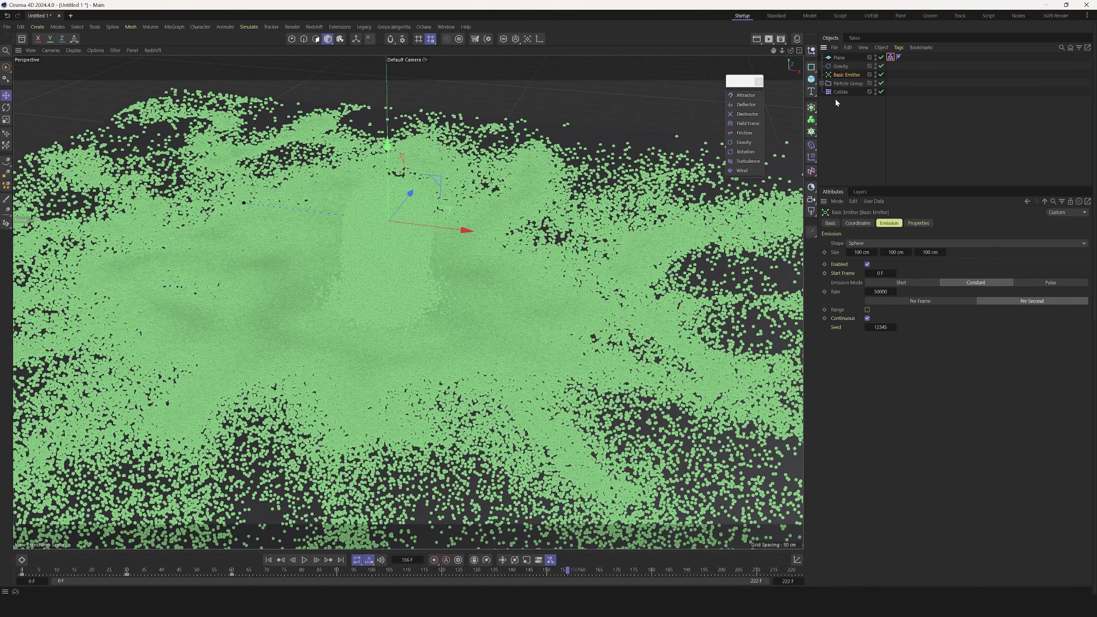
pyautogui.click(918, 223)
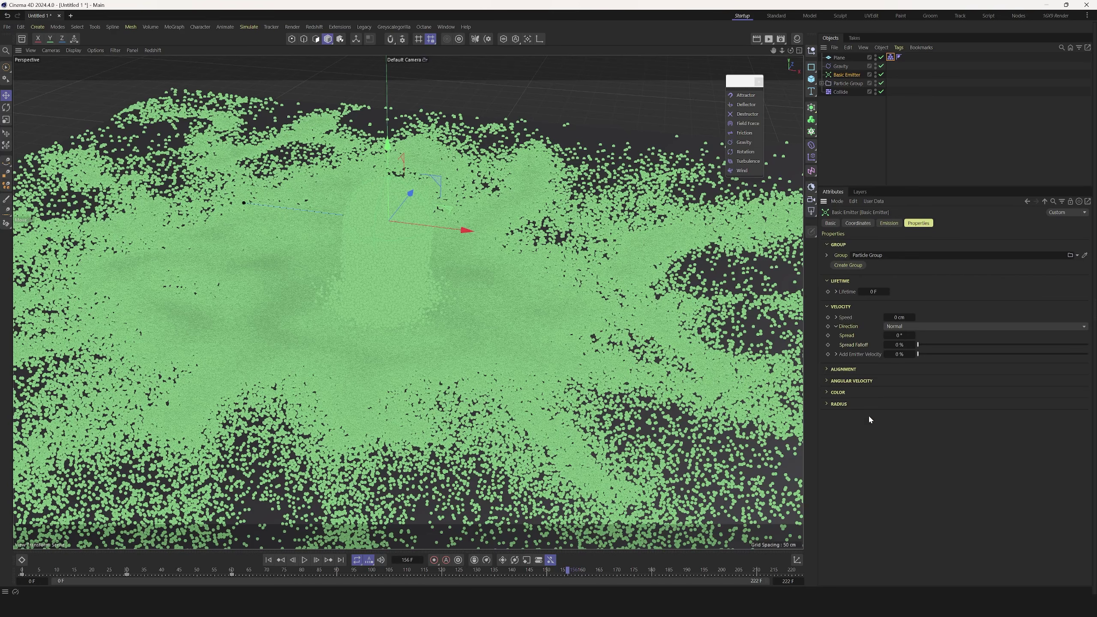
pyautogui.click(830, 404)
# Enable Draw Radius for the Particle Group, set its Size to 0.1, and replay the simulation from the start
pyautogui.click(842, 84)
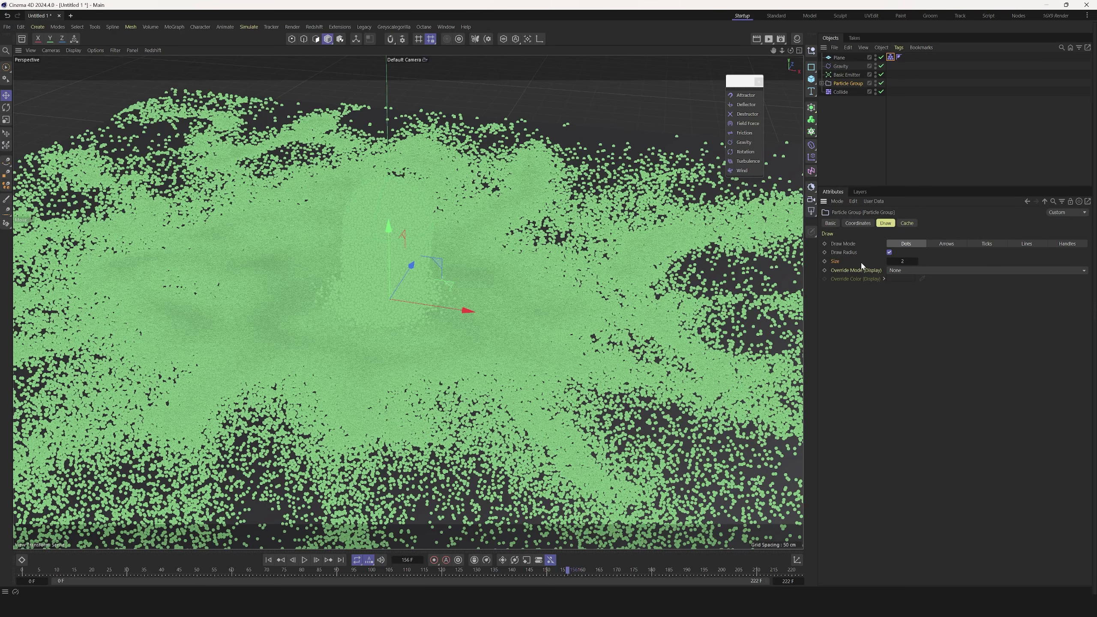
pyautogui.click(901, 261)
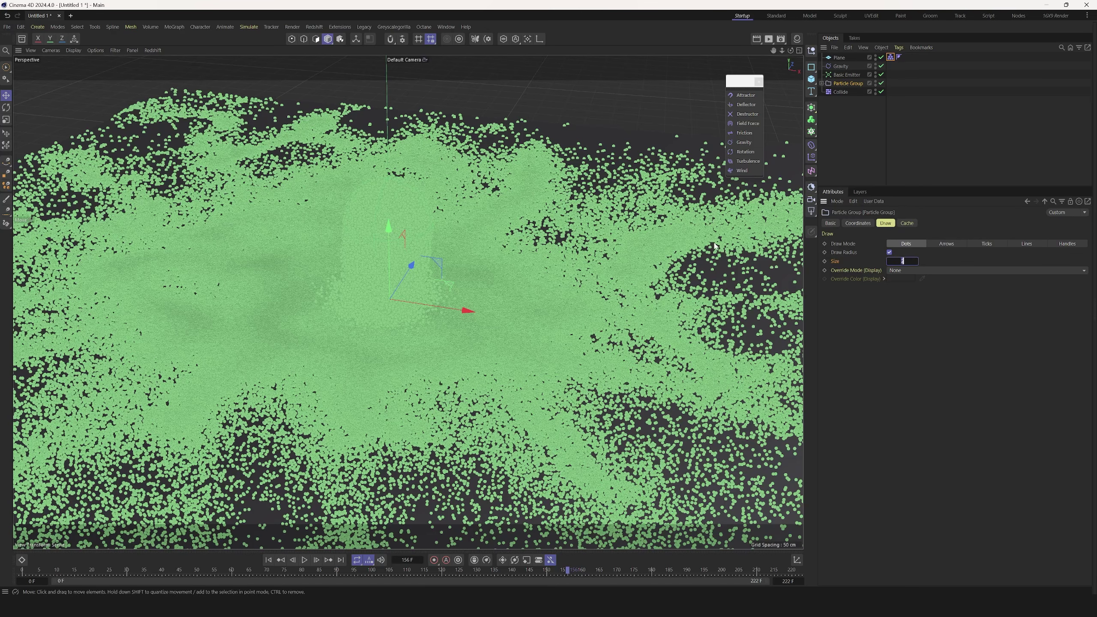
pyautogui.write('0')
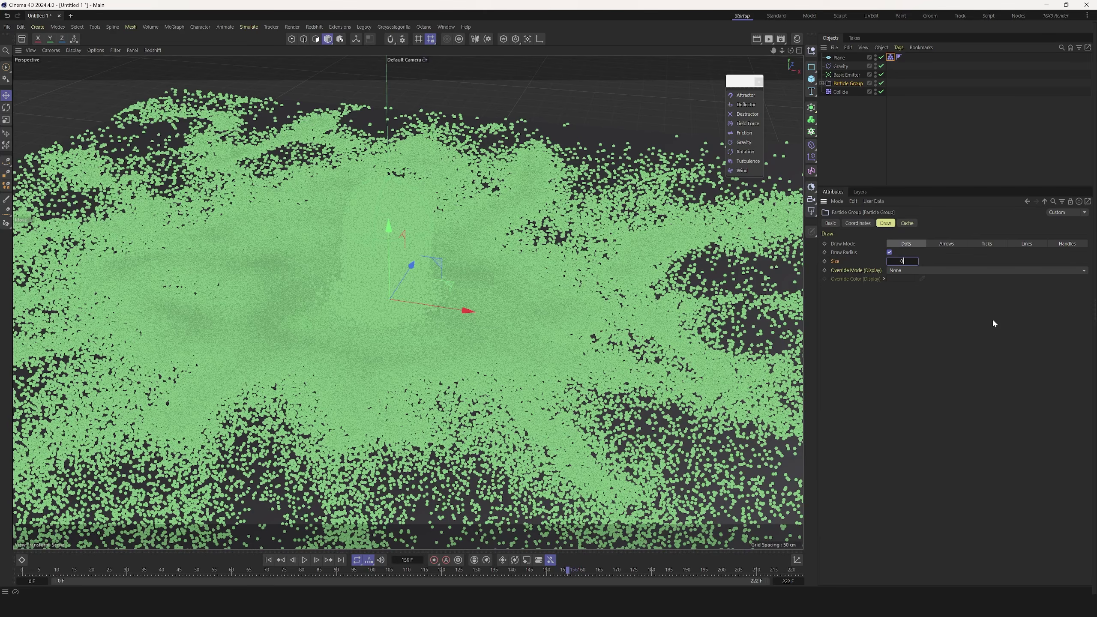
pyautogui.write('.1')
pyautogui.press('Return')
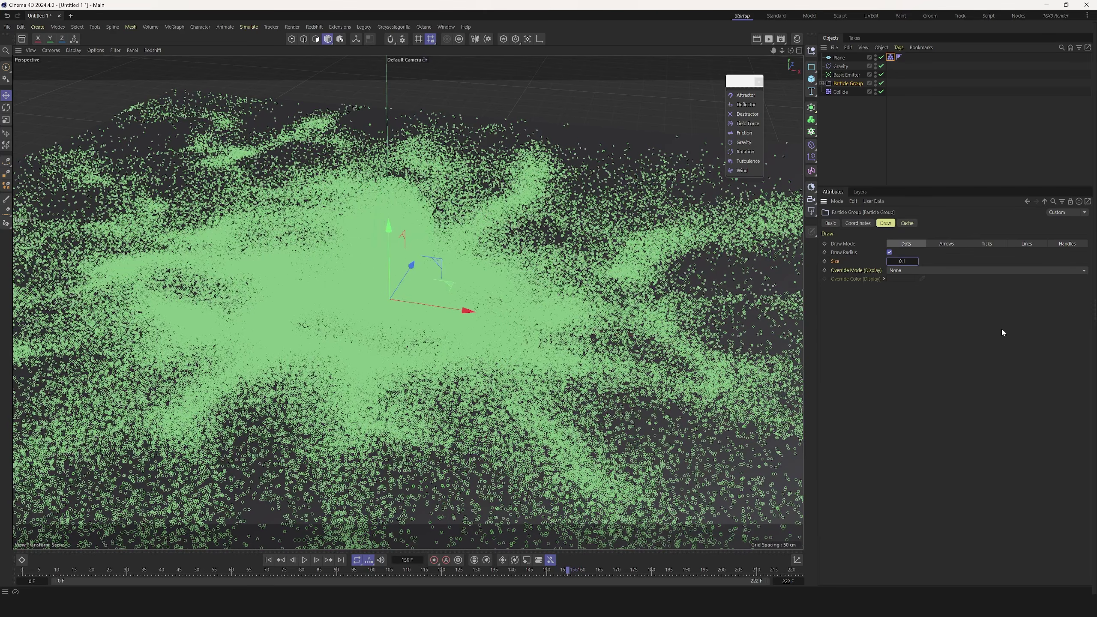
pyautogui.click(268, 560)
pyautogui.click(304, 560)
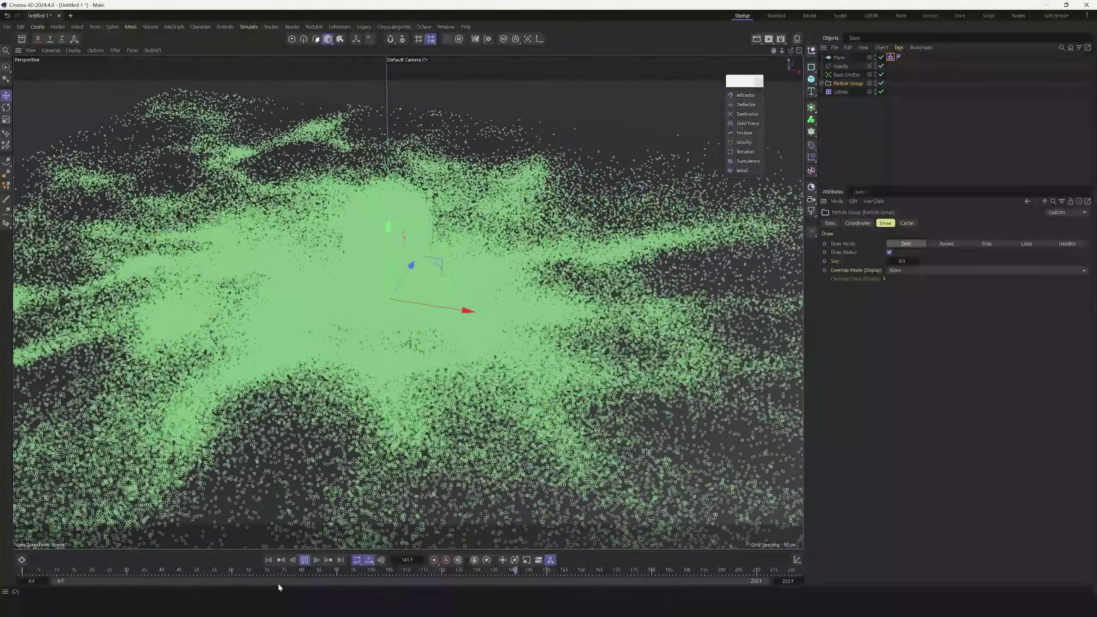
pyautogui.click(305, 560)
pyautogui.click(268, 560)
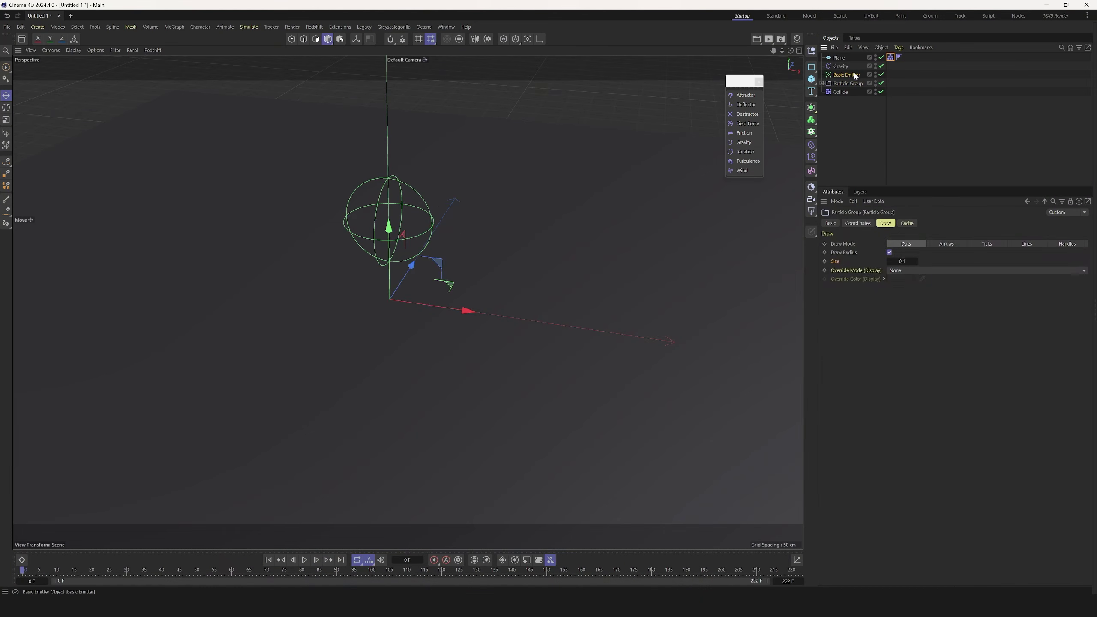
# Give the Basic Emitter's particle Radius a Variance of 5 cm and play the simulation
pyautogui.click(845, 75)
pyautogui.click(918, 223)
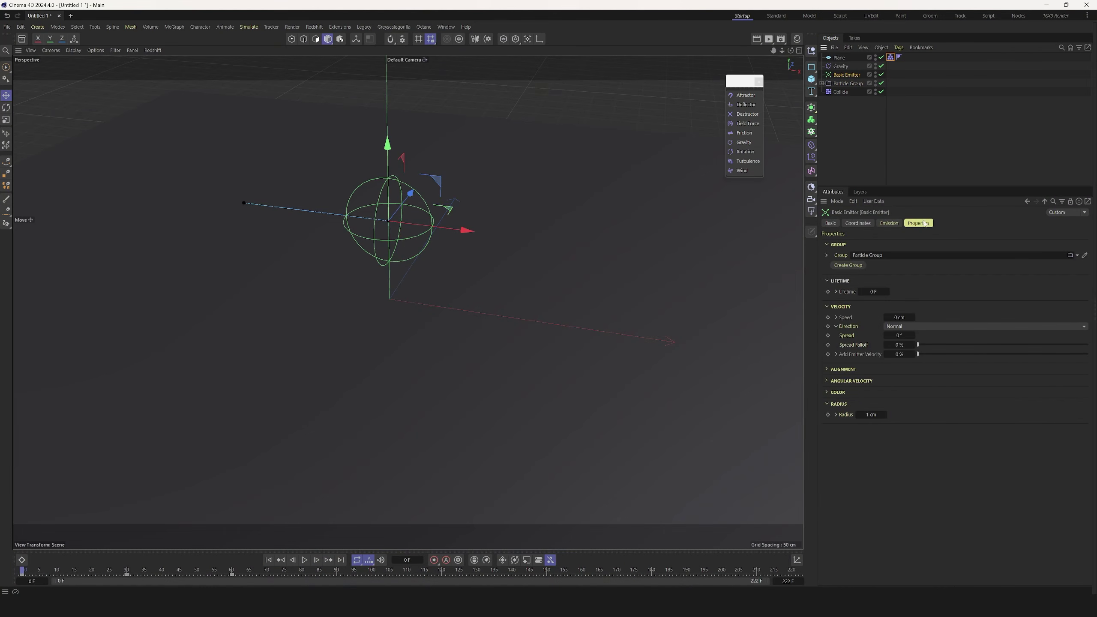
pyautogui.click(836, 415)
pyautogui.doubleClick(872, 423)
pyautogui.write('5')
pyautogui.press('Return')
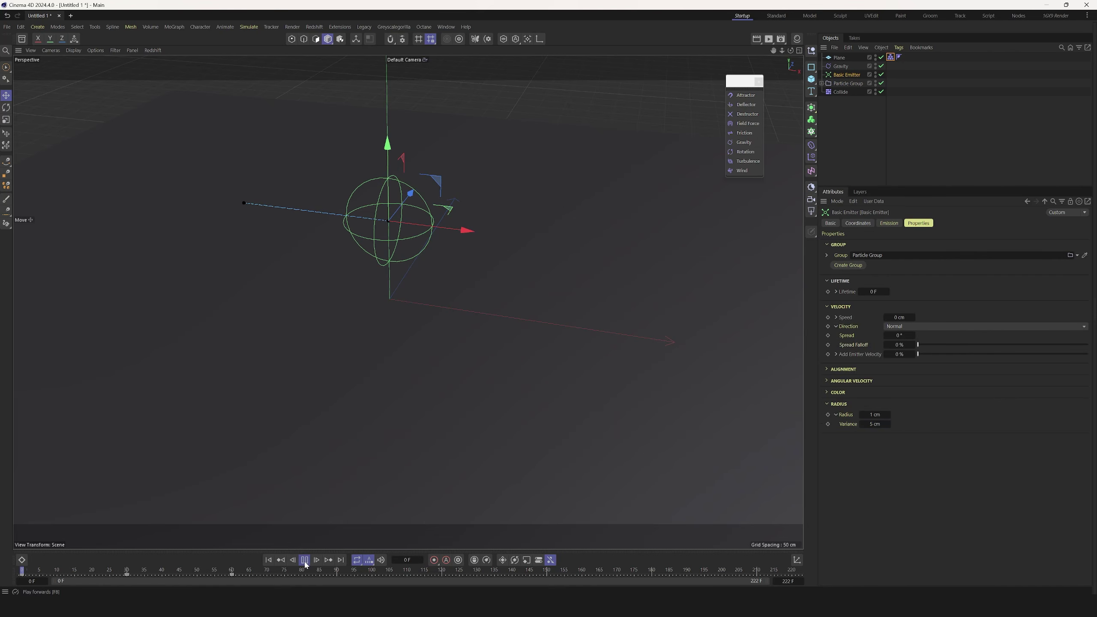
pyautogui.click(305, 560)
pyautogui.click(305, 560)
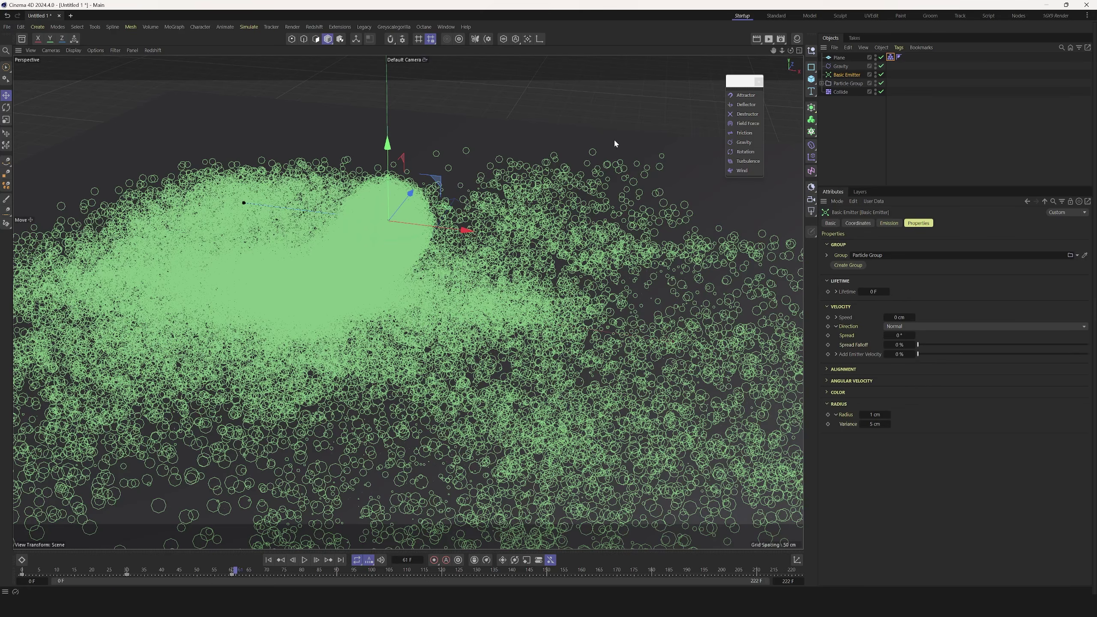
# Disable Draw Radius for the Particle Group, set its Size to 2, replay the simulation and rewind to the first frame
pyautogui.click(847, 83)
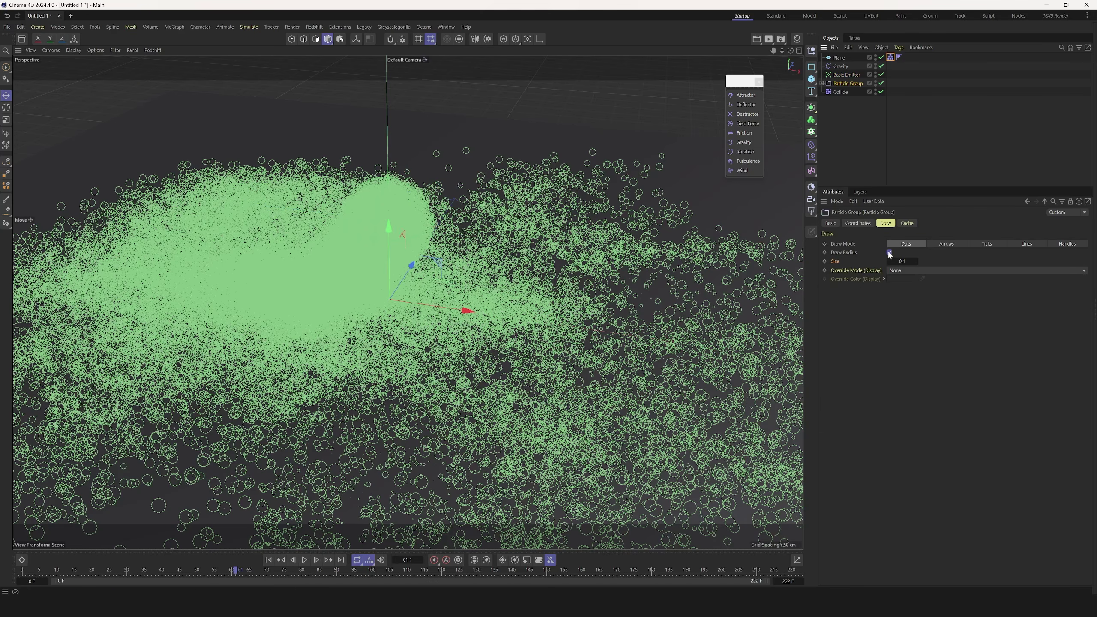
pyautogui.click(889, 252)
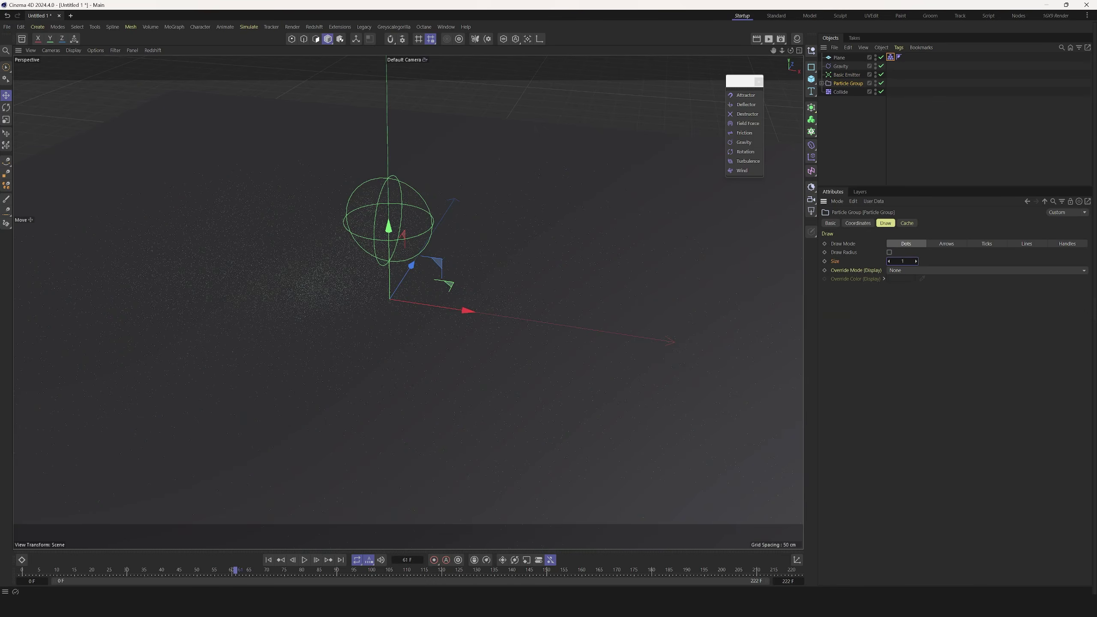
pyautogui.click(916, 260)
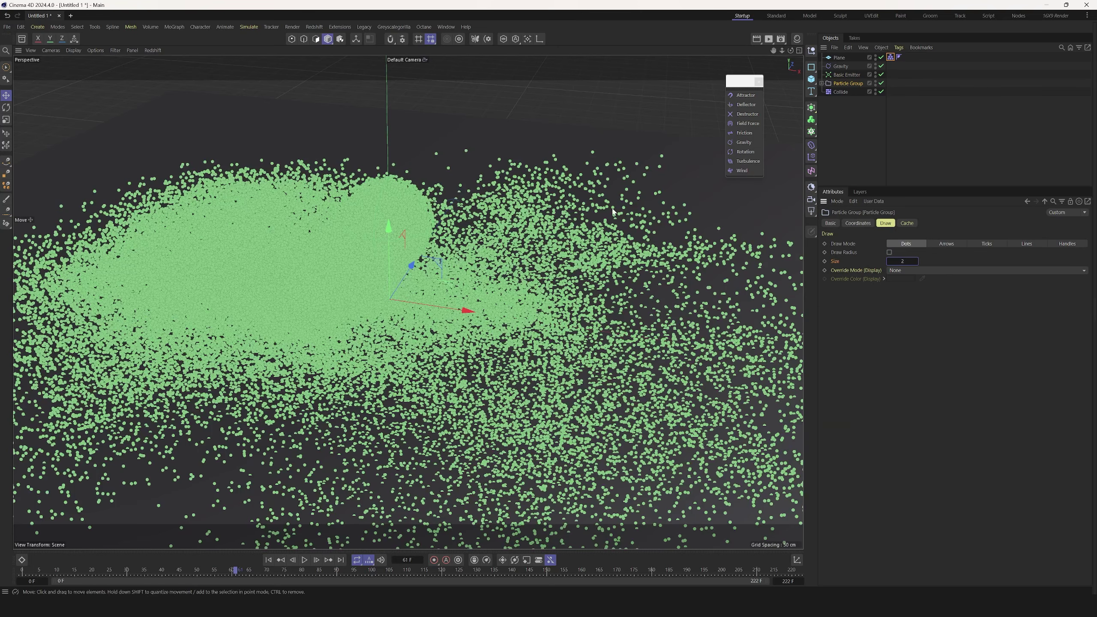
pyautogui.click(268, 560)
pyautogui.click(305, 560)
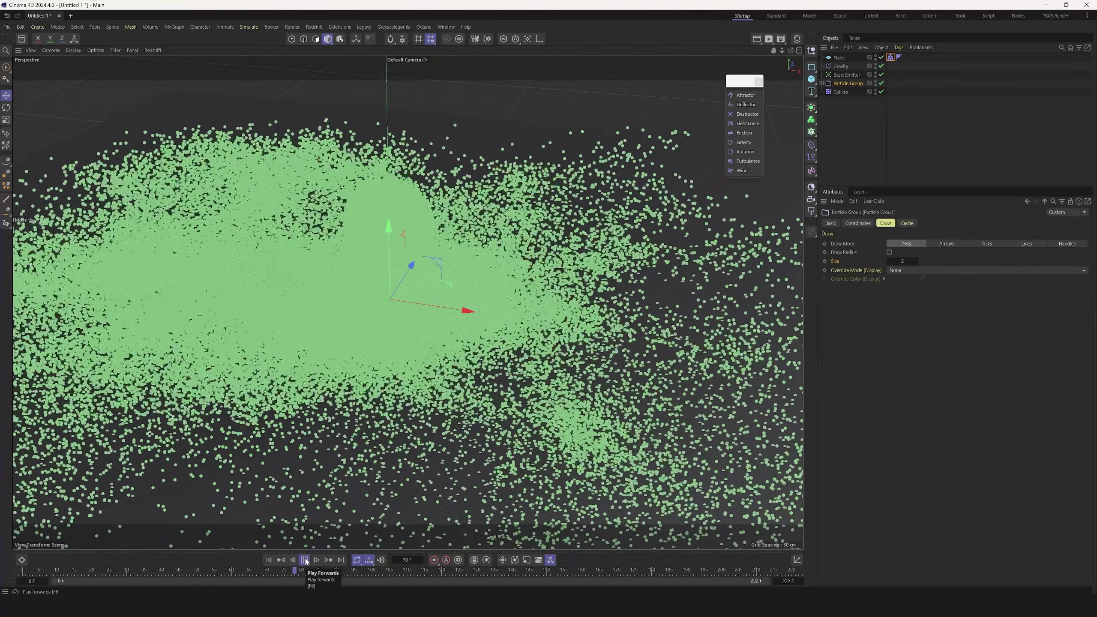
pyautogui.click(304, 559)
pyautogui.click(268, 559)
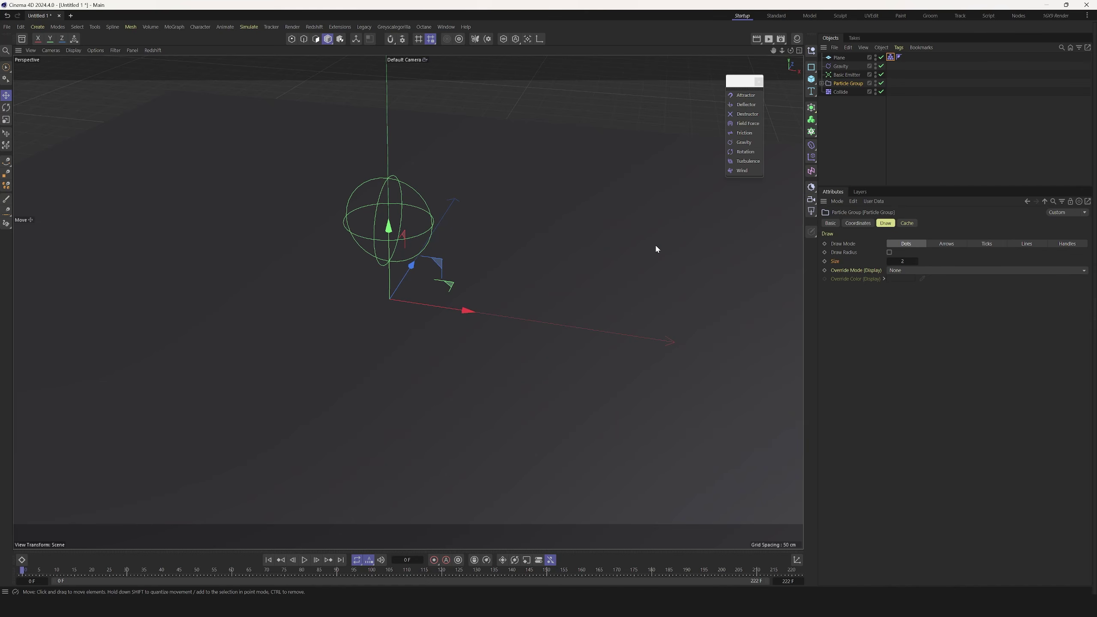
# Add a Flock particle modifier and edit its Cohesion Strength
pyautogui.click(249, 27)
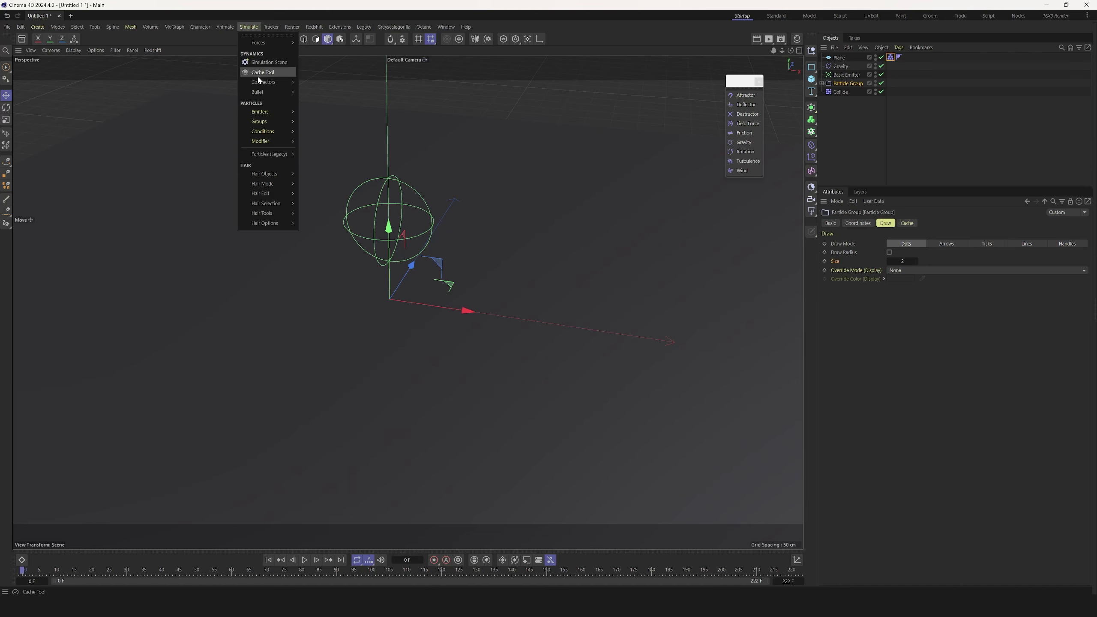
pyautogui.moveTo(262, 146)
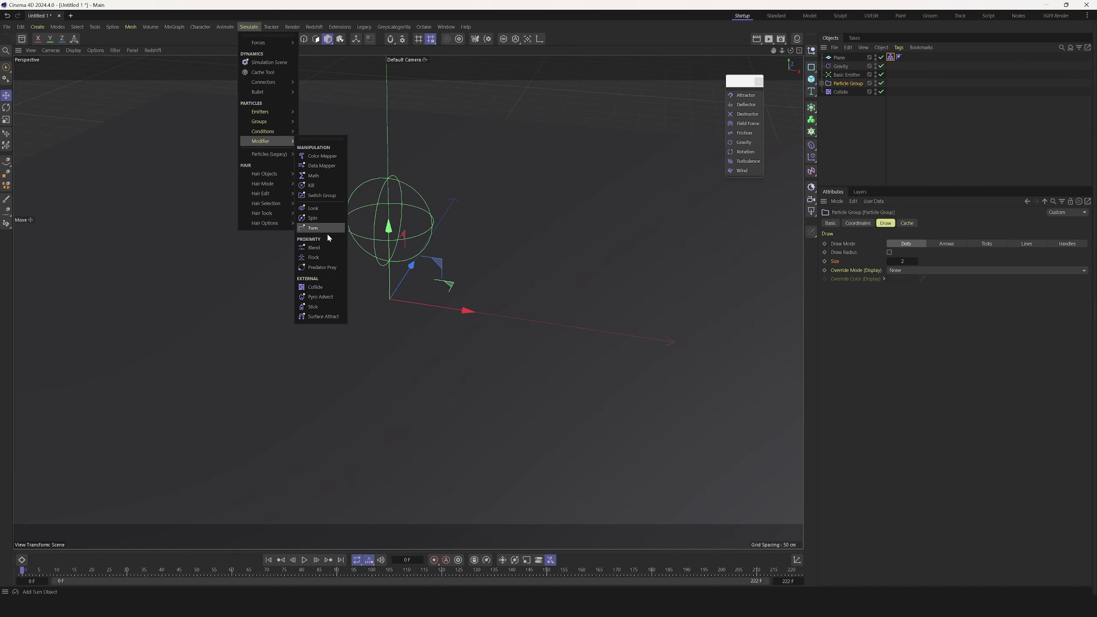
pyautogui.click(313, 257)
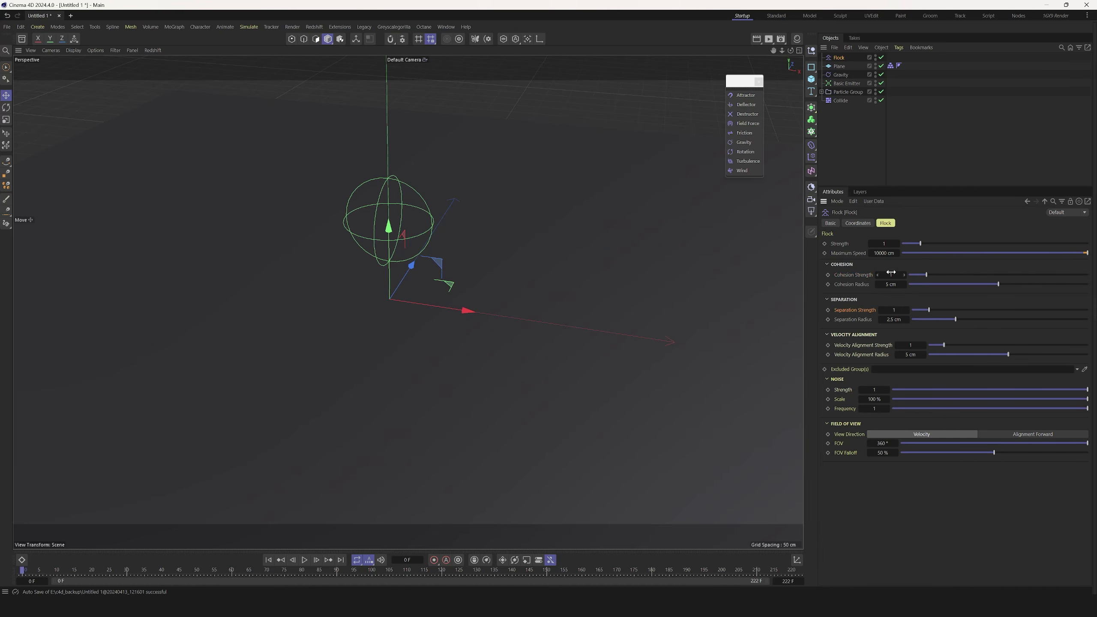
pyautogui.click(876, 275)
pyautogui.press('Return')
# Set the Variance of the Basic Emitter's particle Radius to 0
pyautogui.click(846, 83)
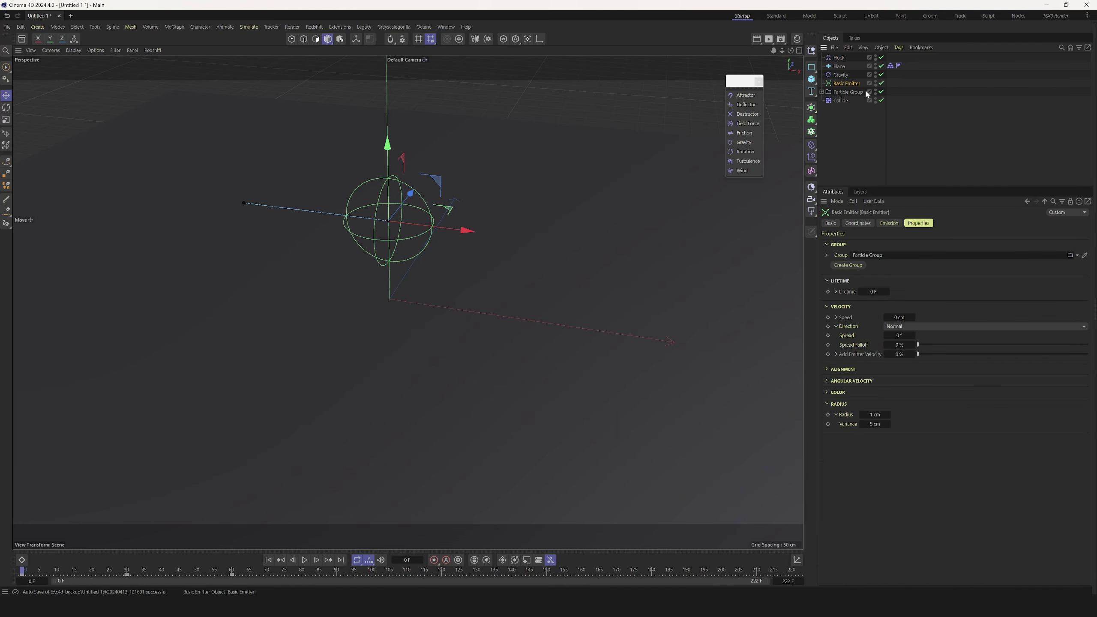
pyautogui.click(885, 423)
pyautogui.write('0')
pyautogui.press('Return')
# Move the Flock and Gravity objects into the Particle Group beside Turbulence
pyautogui.click(847, 91)
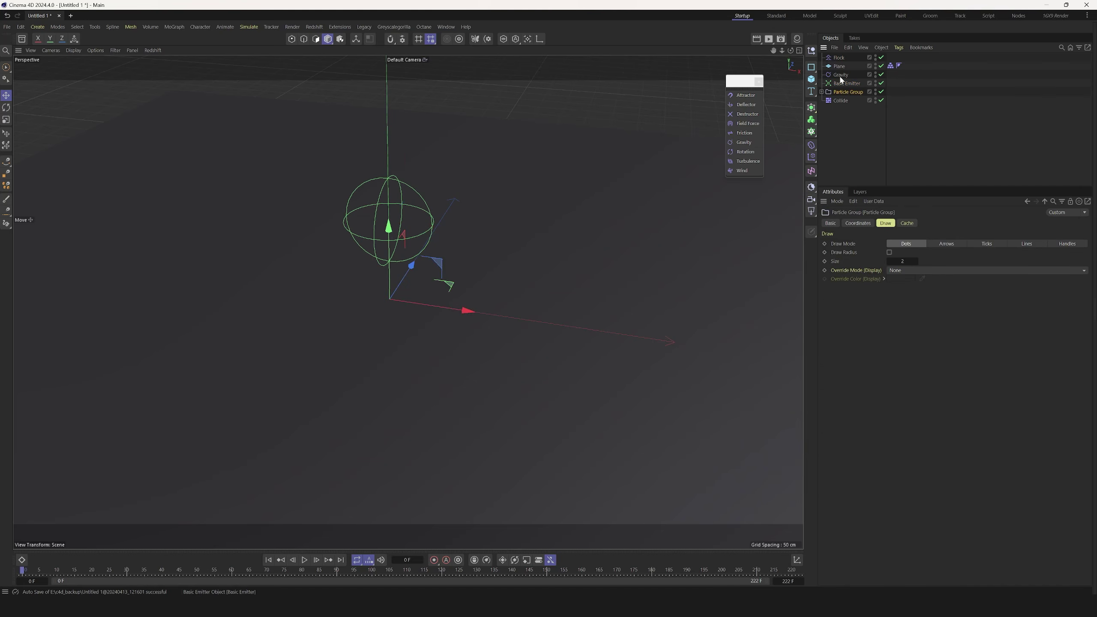
pyautogui.moveTo(837, 61)
pyautogui.mouseDown()
pyautogui.moveTo(852, 105)
pyautogui.moveTo(858, 96)
pyautogui.mouseUp()
pyautogui.click(822, 92)
pyautogui.click(847, 75)
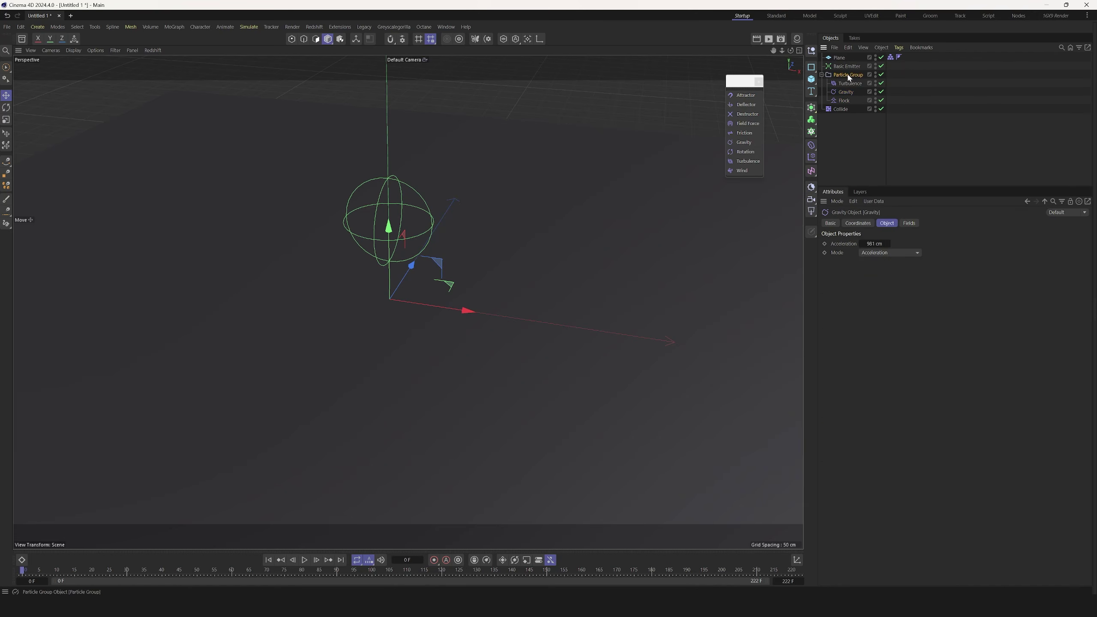
# Set the Flock modifier's Separation Radius to 1 cm and play the simulation
pyautogui.click(843, 101)
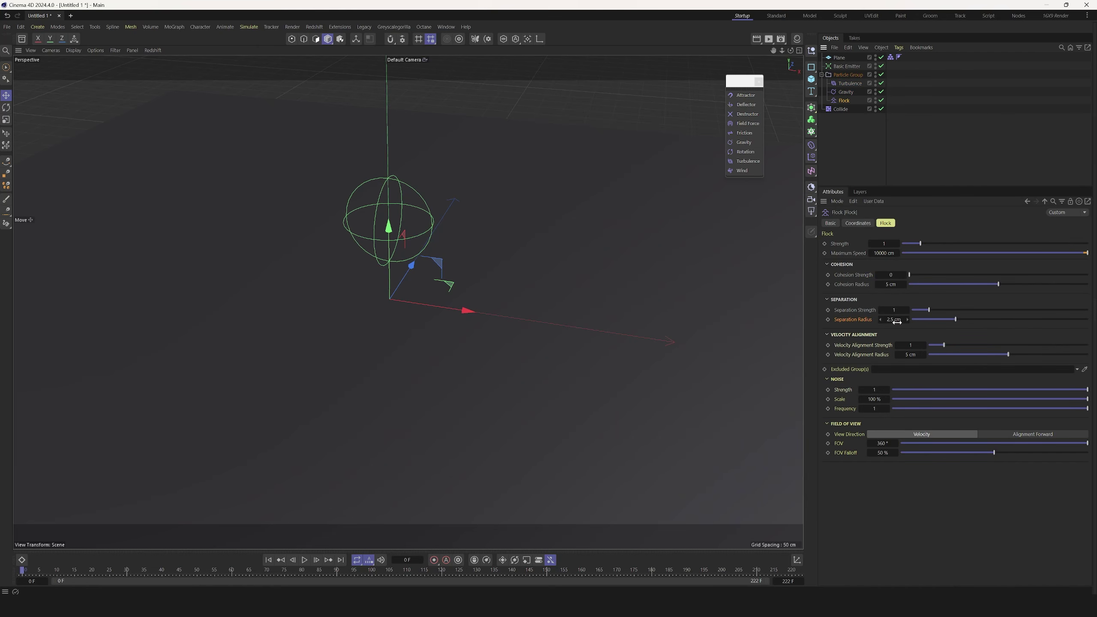
pyautogui.click(893, 319)
pyautogui.write('1')
pyautogui.press('Return')
pyautogui.click(306, 560)
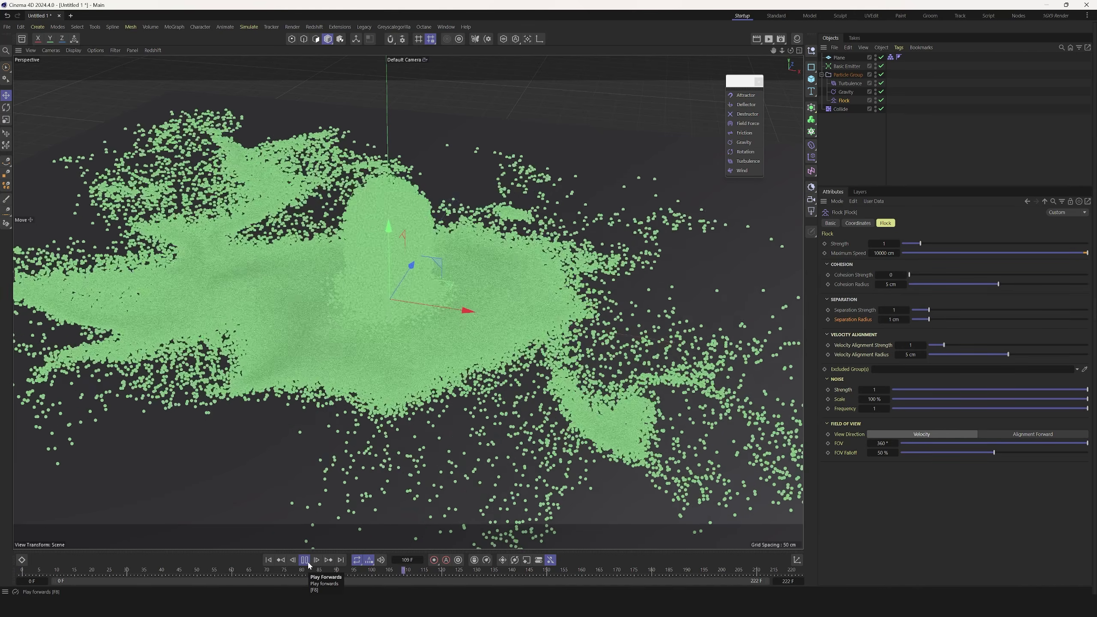
# Set the Particle Group's draw Size to 1.5, play the simulation and rewind to the first frame
pyautogui.click(846, 74)
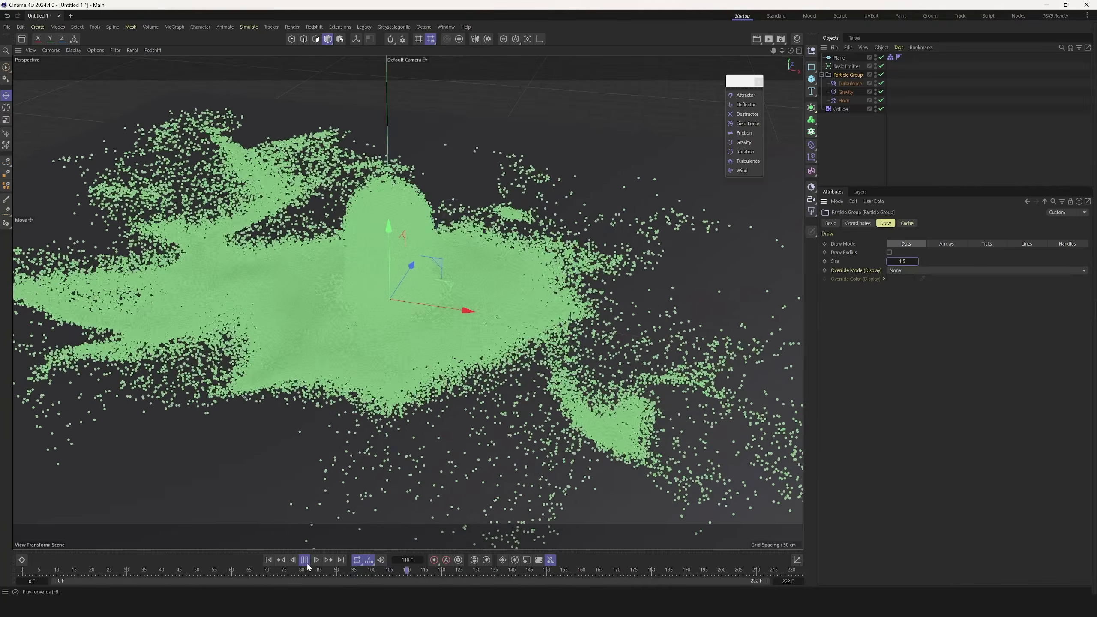
pyautogui.press('F8')
pyautogui.moveTo(442, 285)
pyautogui.keyDown('alt'); pyautogui.mouseDown()
pyautogui.moveTo(456, 370)
pyautogui.moveTo(462, 233)
pyautogui.moveTo(532, 290)
pyautogui.moveTo(444, 287)
pyautogui.moveTo(347, 335)
pyautogui.moveTo(438, 289)
pyautogui.moveTo(445, 367)
pyautogui.moveTo(457, 278)
pyautogui.moveTo(451, 294)
pyautogui.mouseUp(); pyautogui.keyUp('alt')
pyautogui.click(269, 560)
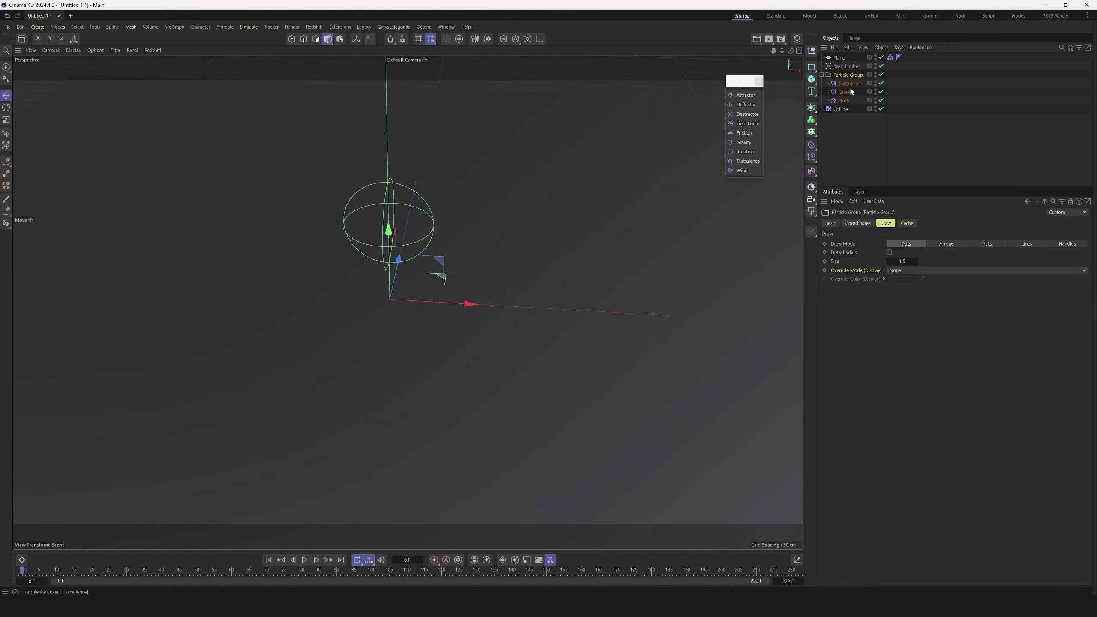
# Set the Flock's Cohesion Strength to 1 and Cohesion Radius to 10 cm, and play the simulation
pyautogui.click(846, 101)
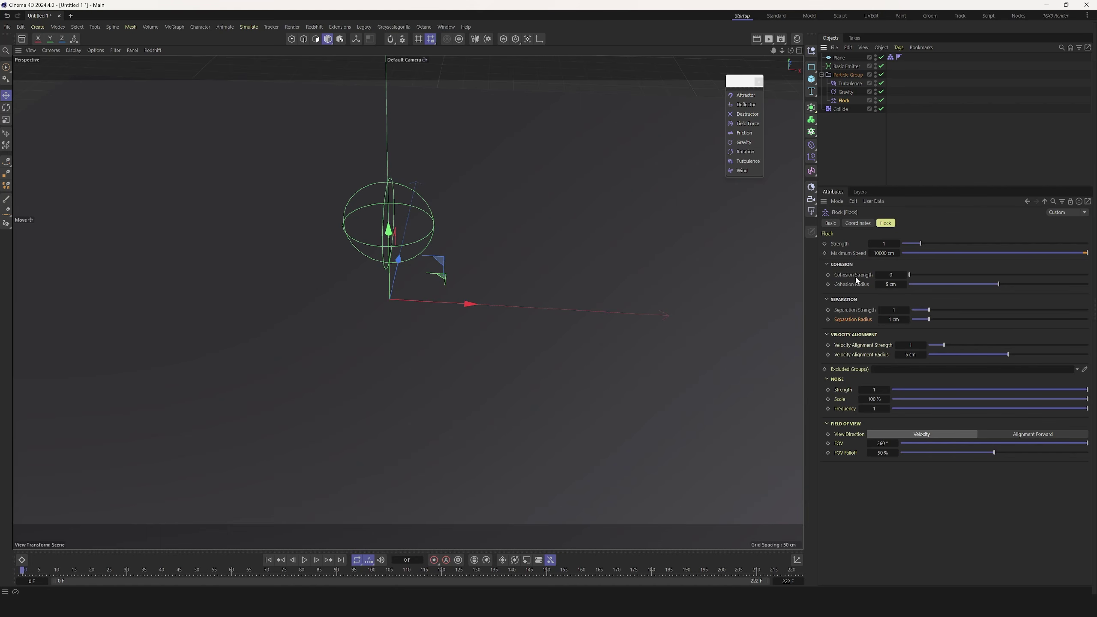
pyautogui.click(879, 275)
pyautogui.write('1')
pyautogui.press('Return')
pyautogui.click(888, 284)
pyautogui.write('10')
pyautogui.press('Return')
pyautogui.click(305, 560)
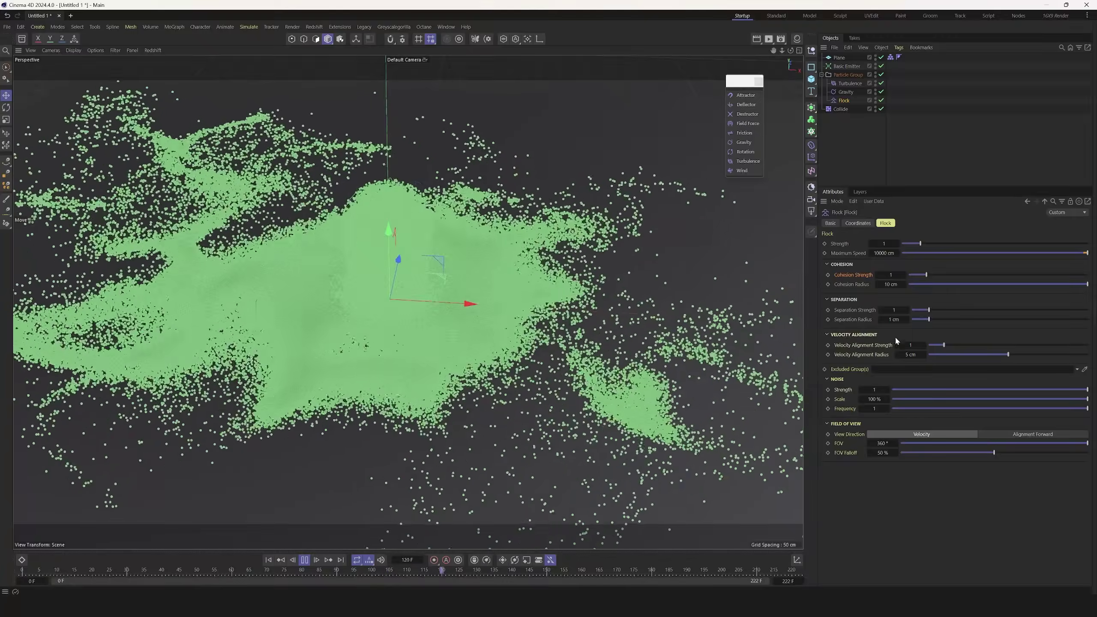
# Raise the Flock's Cohesion Strength to 5 while the simulation plays
pyautogui.click(890, 275)
pyautogui.write('5')
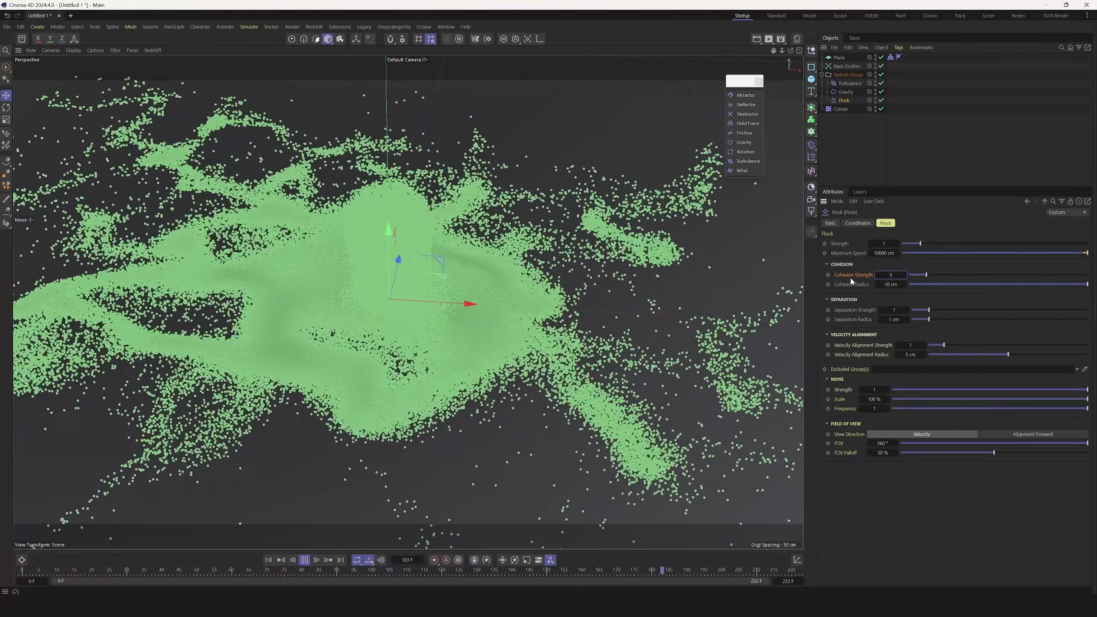
pyautogui.click(859, 281)
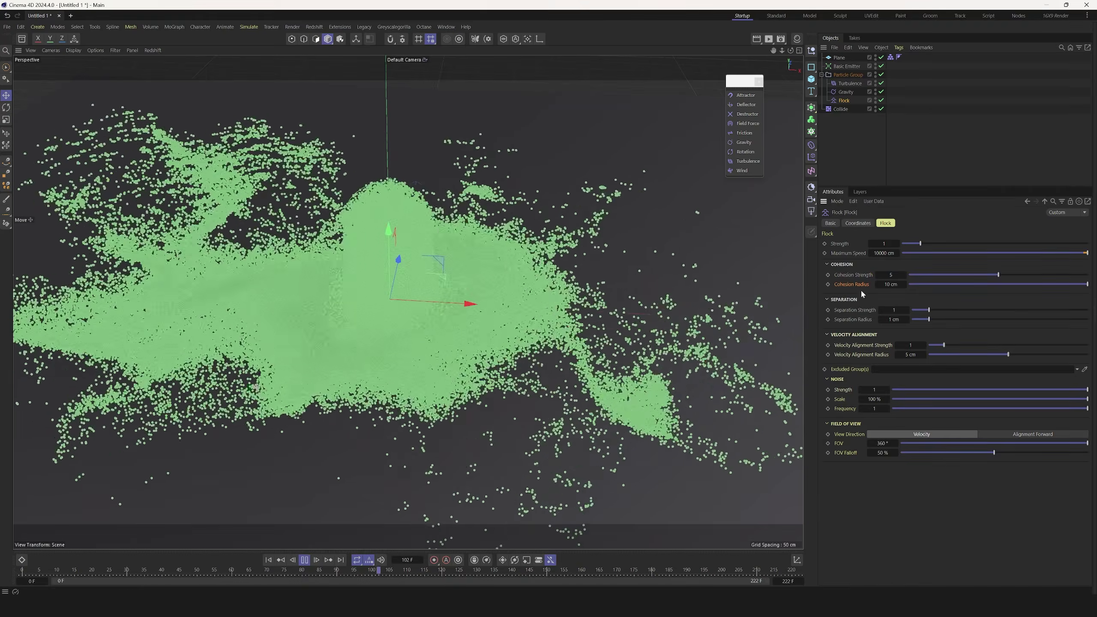
# Set the Flock's Separation Strength to 0, watch the simulation and stop playback
pyautogui.click(893, 310)
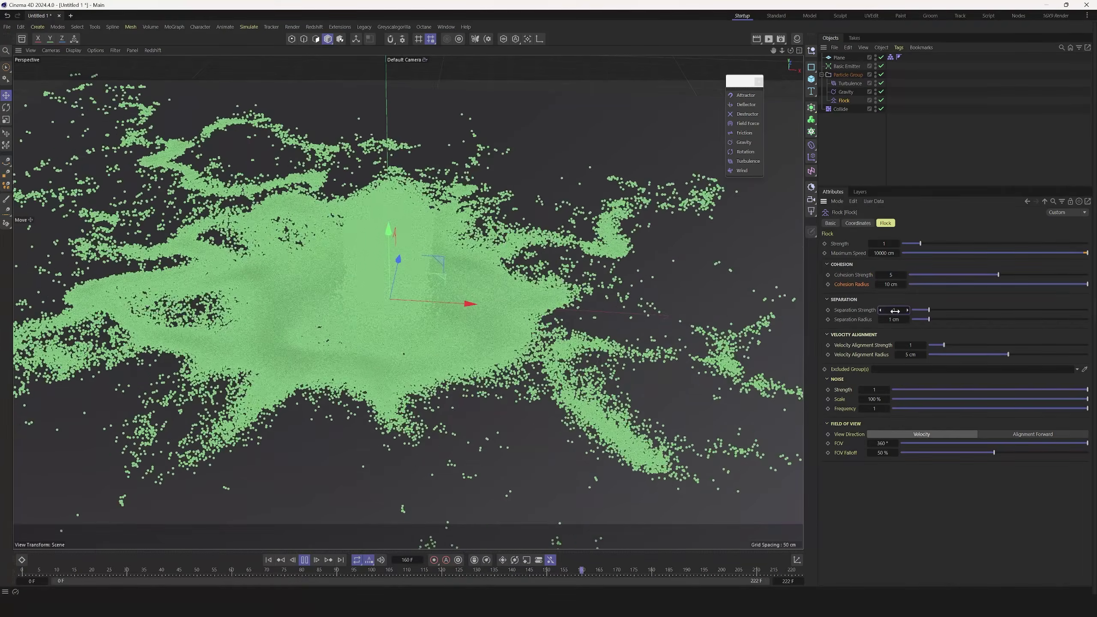
pyautogui.write('0')
pyautogui.press('Return')
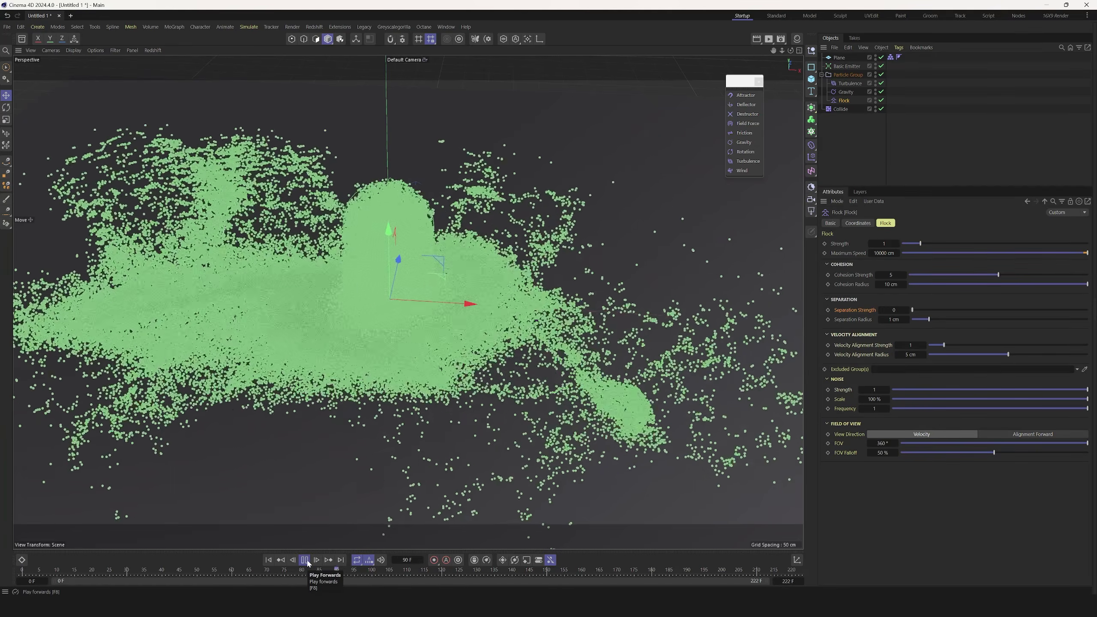
pyautogui.click(305, 560)
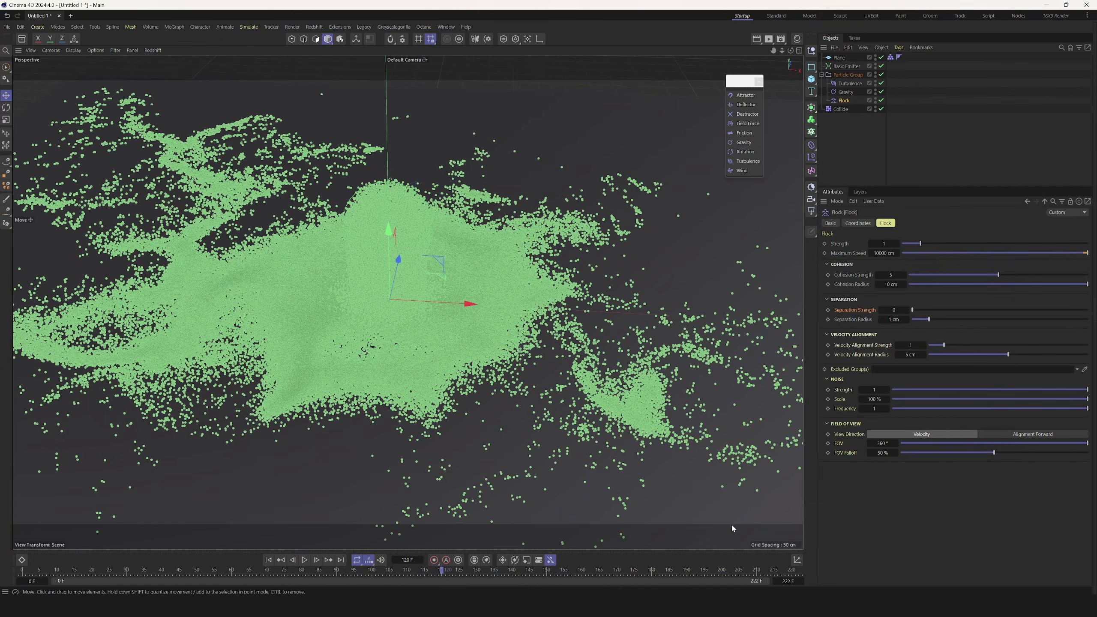
# Set the Flock's Cohesion Strength to 1 and its Cohesion Radius to 5 cm
pyautogui.doubleClick(884, 275)
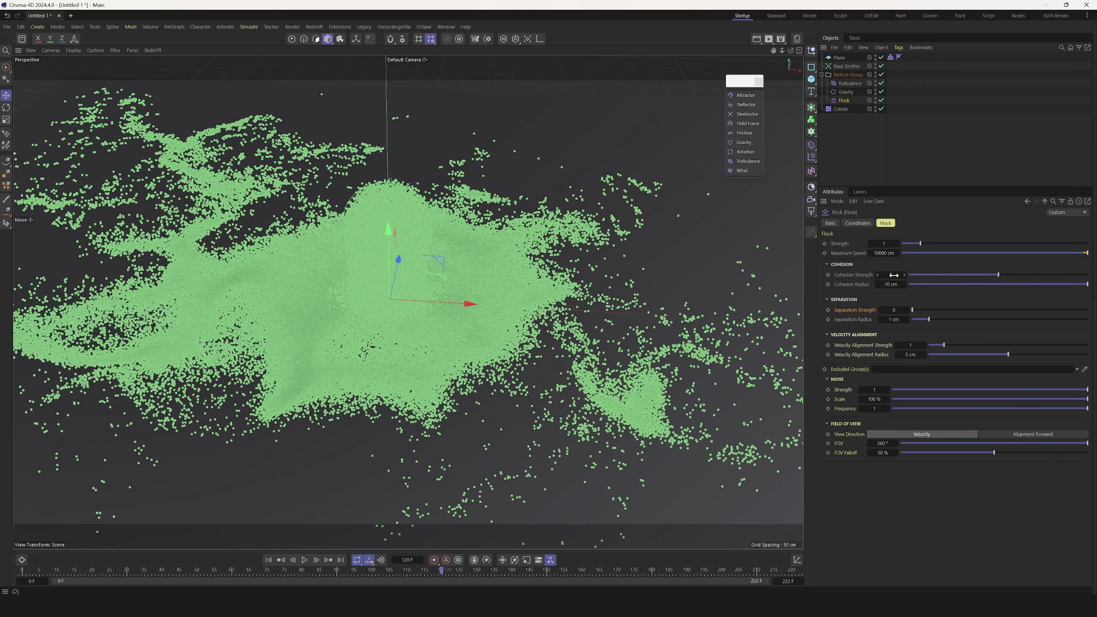
pyautogui.write('1')
pyautogui.press('Return')
pyautogui.doubleClick(890, 285)
pyautogui.write('5')
pyautogui.press('Return')
# Set the Flock's overall Strength to 2 and its Maximum Speed to 5000 cm
pyautogui.doubleClick(884, 245)
pyautogui.write('2')
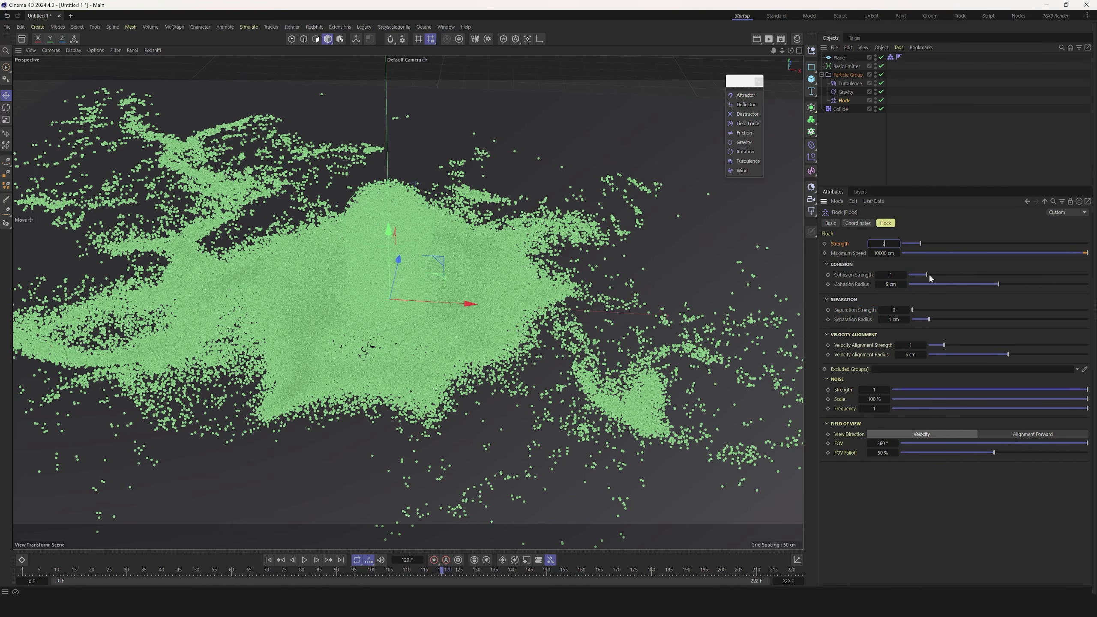
pyautogui.press('Return')
pyautogui.write('000')
pyautogui.press('Return')
# Set the Flock's Separation Strength to 1 and Separation Radius to 2 cm, replay the simulation and rewind
pyautogui.click(854, 311)
pyautogui.click(307, 562)
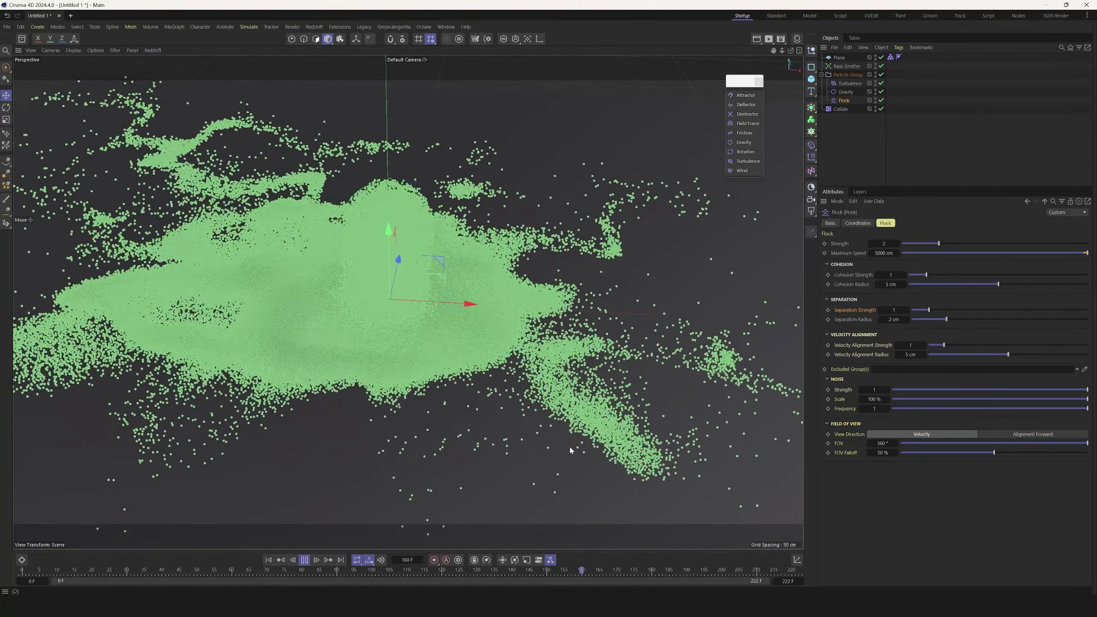
pyautogui.click(304, 560)
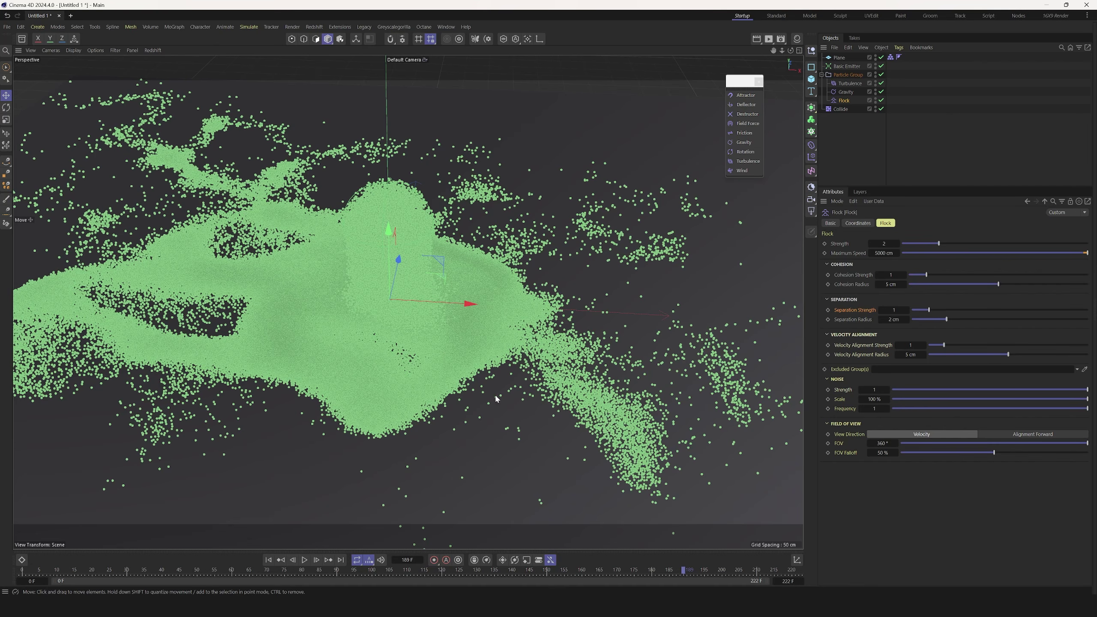
pyautogui.click(268, 559)
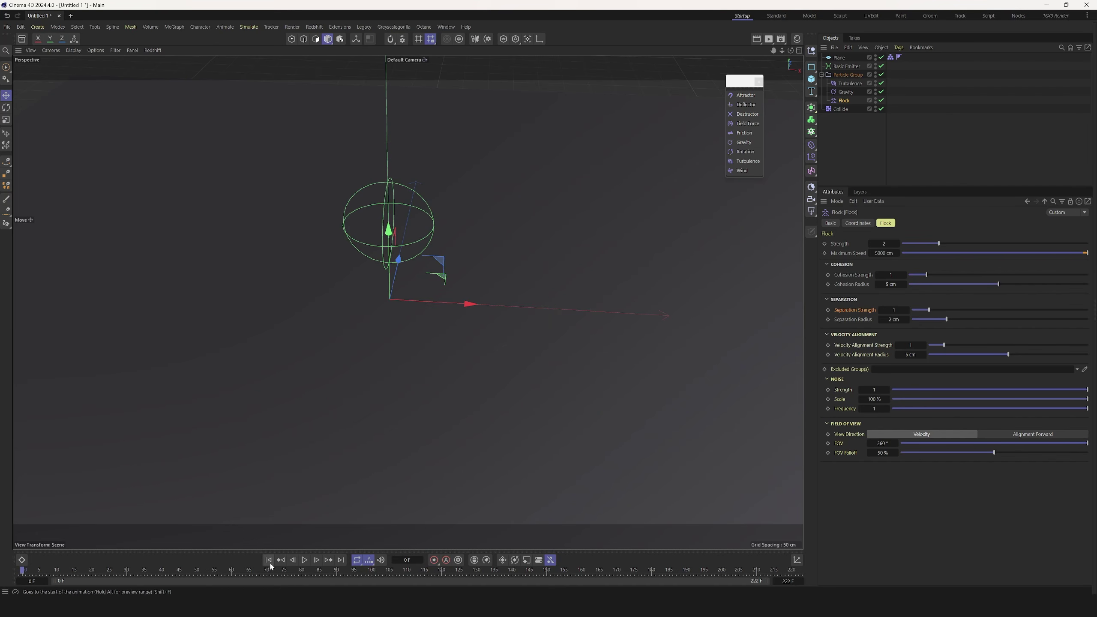
pyautogui.click(258, 28)
pyautogui.moveTo(269, 141)
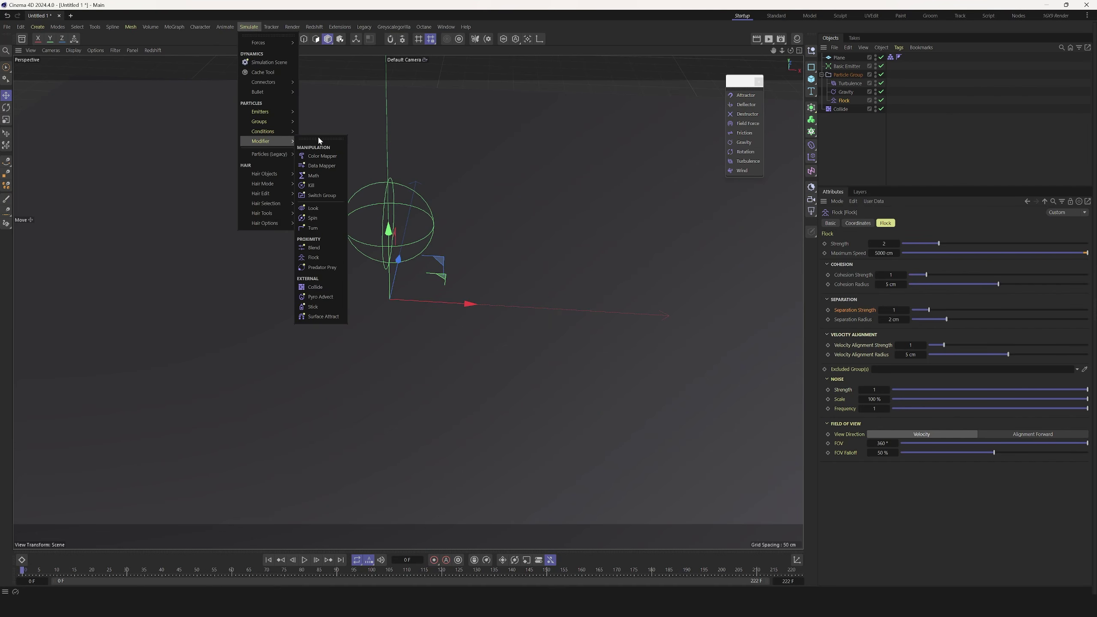
pyautogui.press('Escape')
# Detach the particle Modifier list as a floating palette and place it beside the forces palette
pyautogui.click(249, 27)
pyautogui.moveTo(266, 146)
pyautogui.click(309, 139)
pyautogui.moveTo(316, 127); pyautogui.dragTo(695, 81)
# Add a Color Mapper modifier inside the Particle Group and preview it with an Upper age of 200 F
pyautogui.click(697, 95)
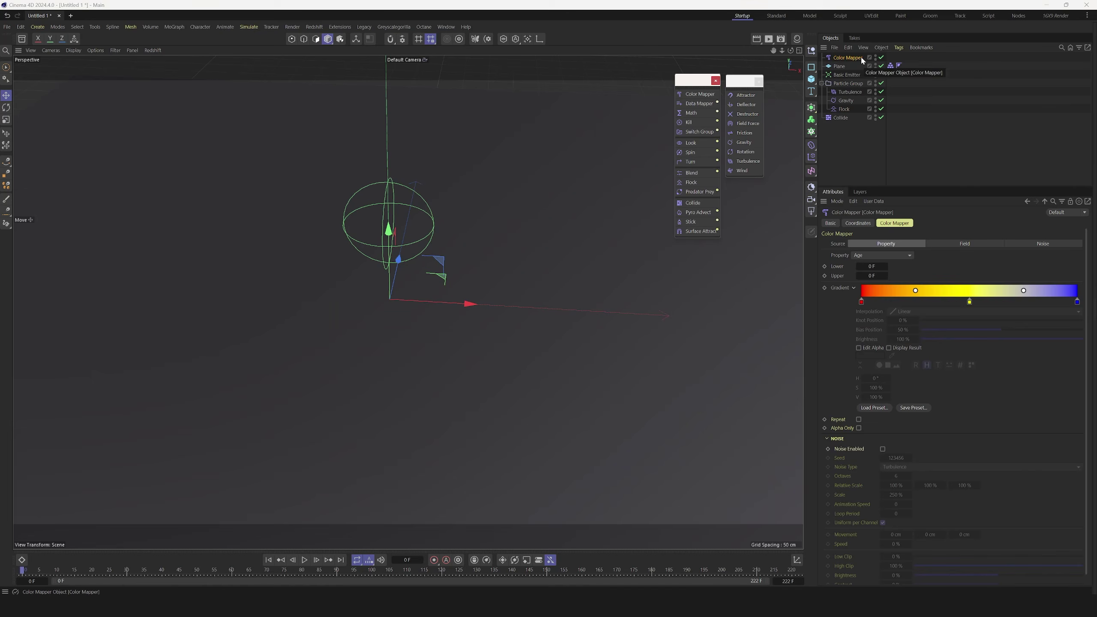
pyautogui.moveTo(862, 59); pyautogui.dragTo(853, 114)
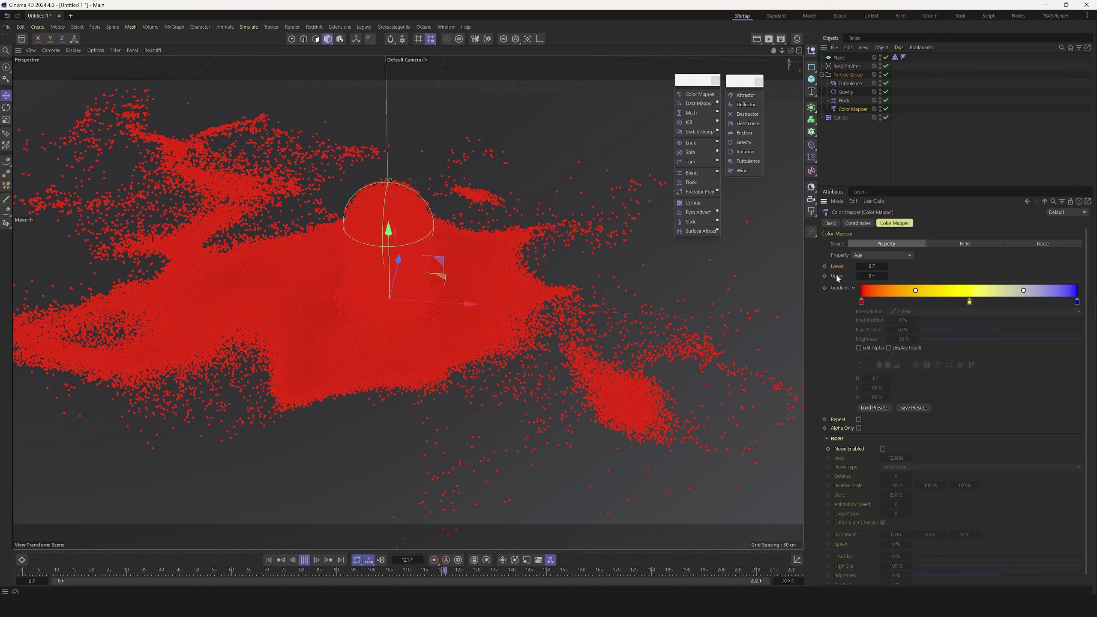
pyautogui.click(870, 276)
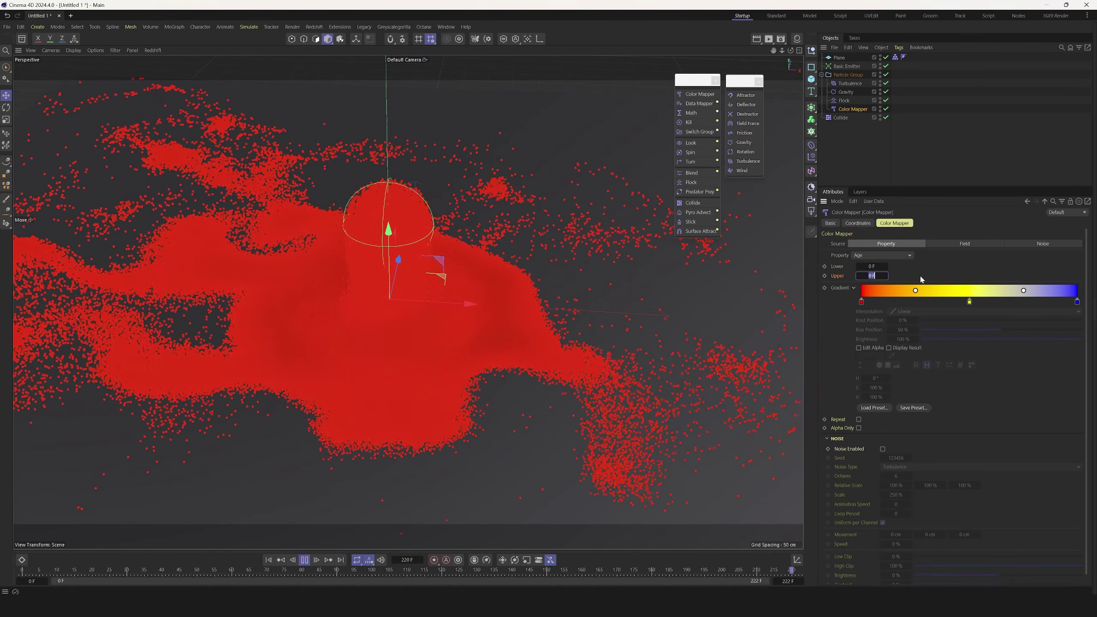
pyautogui.write('200')
pyautogui.press('Return')
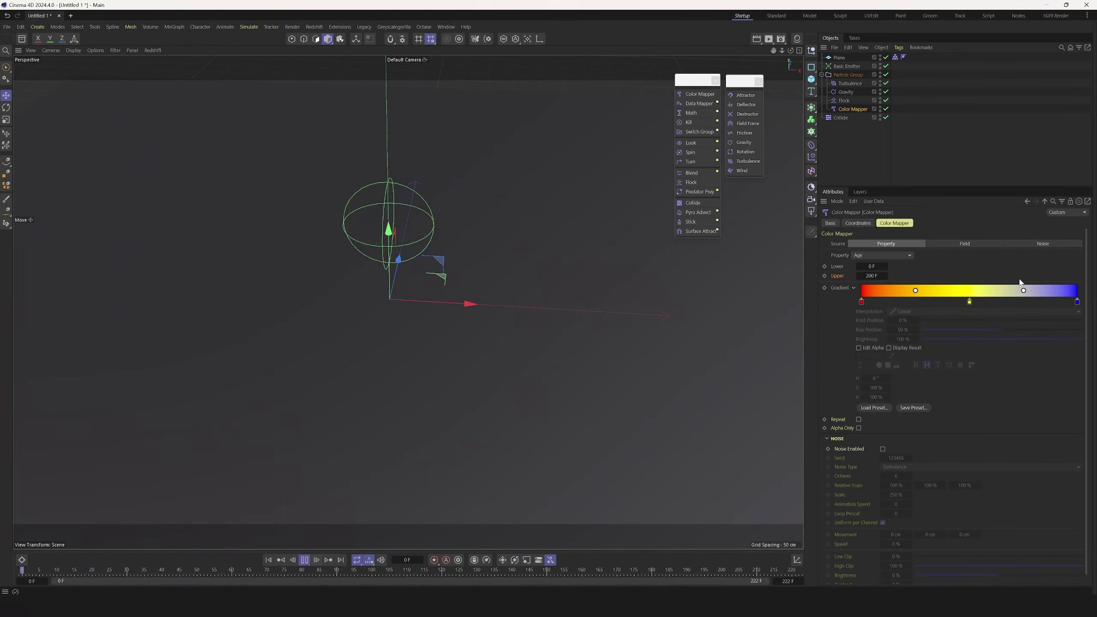
pyautogui.press('F8')
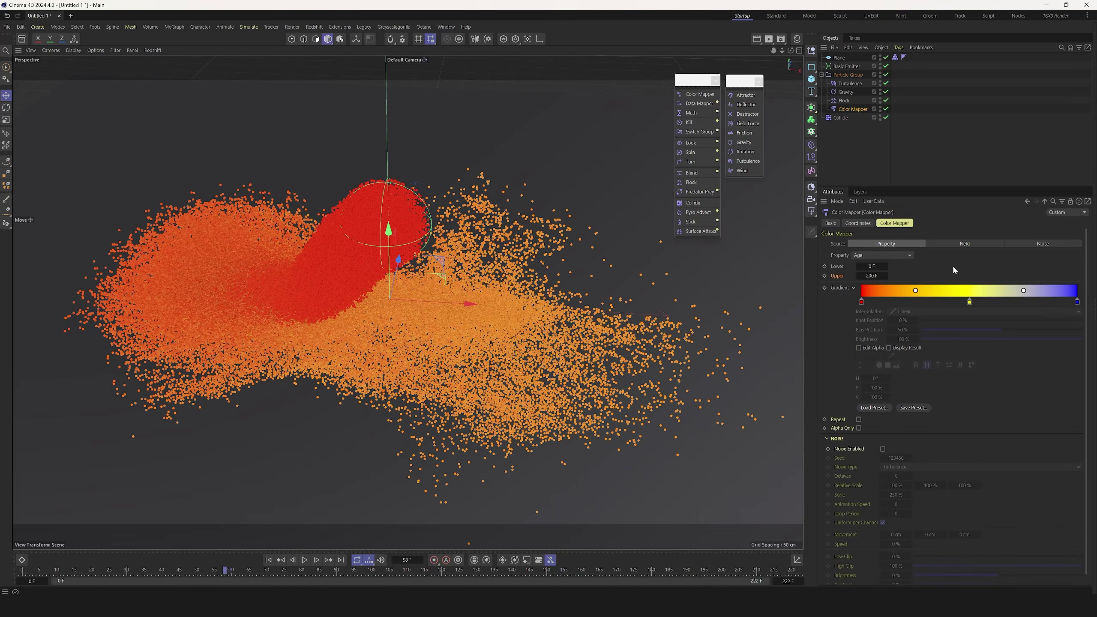
# Switch the Color Mapper's source Property to Velocity and replay the simulation from the start
pyautogui.click(908, 256)
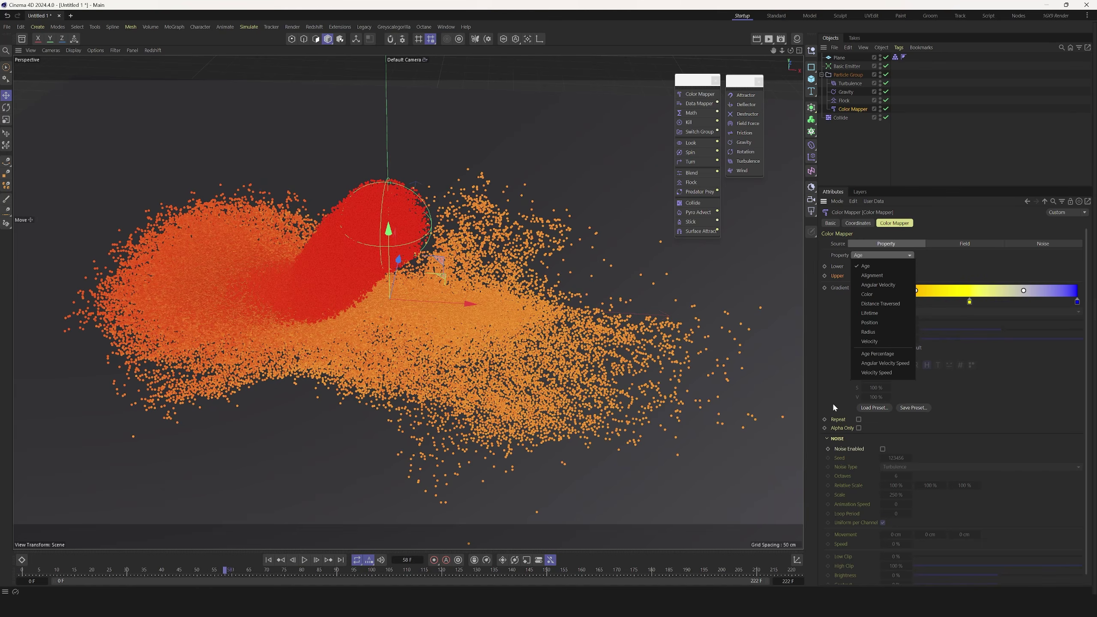
pyautogui.click(869, 341)
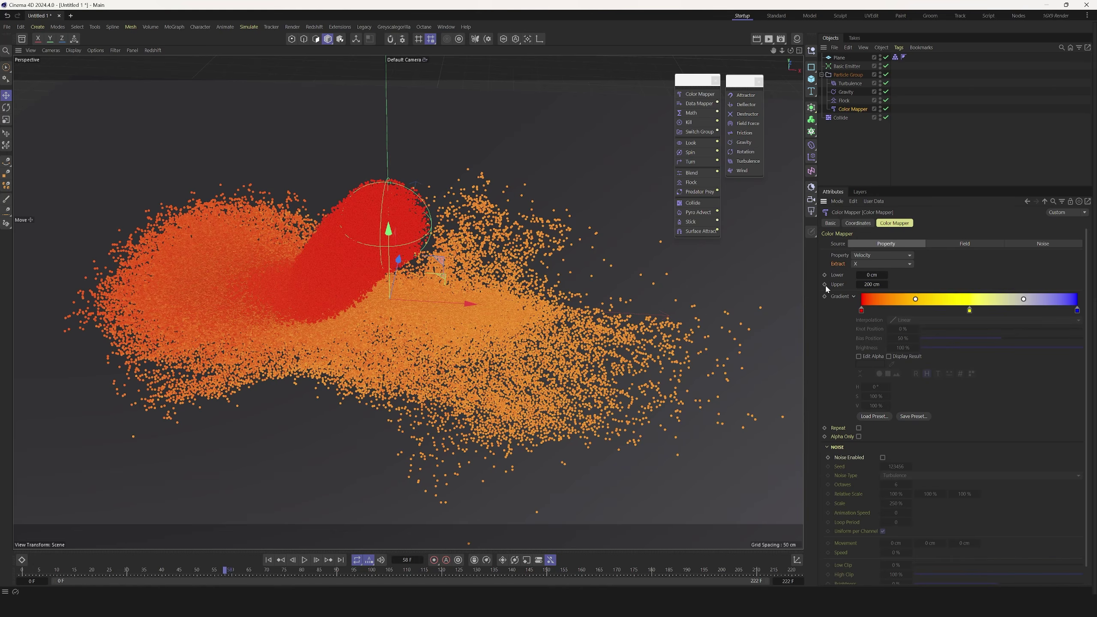
pyautogui.hotkey('shift', 'f')
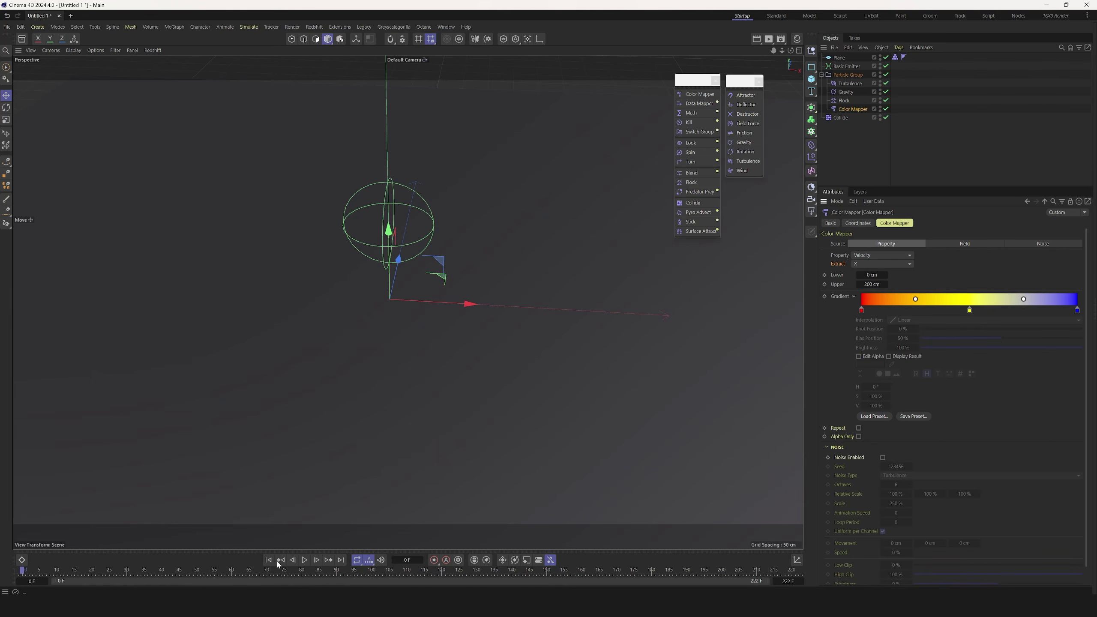
pyautogui.click(305, 560)
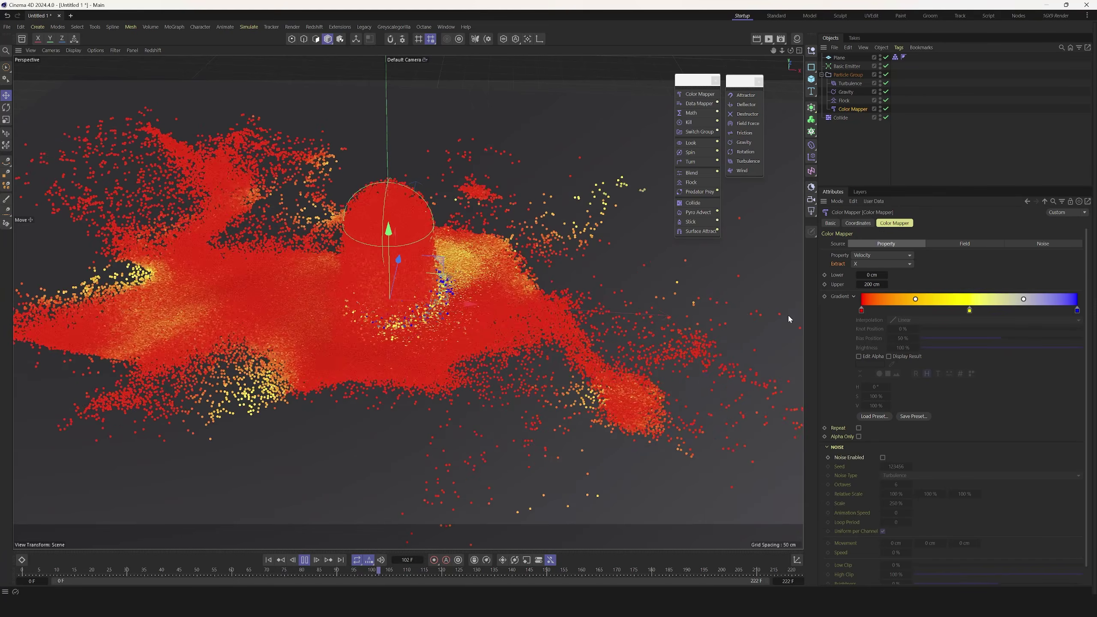
# Set the Color Mapper's velocity Extract to Z and replay the simulation from the start
pyautogui.click(882, 264)
pyautogui.click(863, 294)
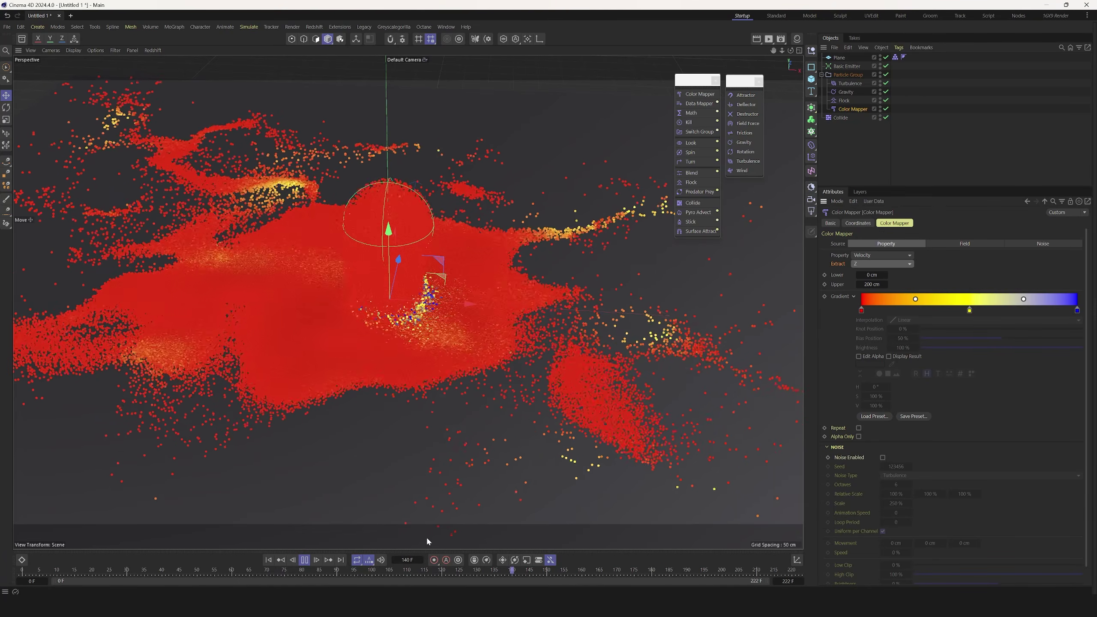
pyautogui.click(268, 560)
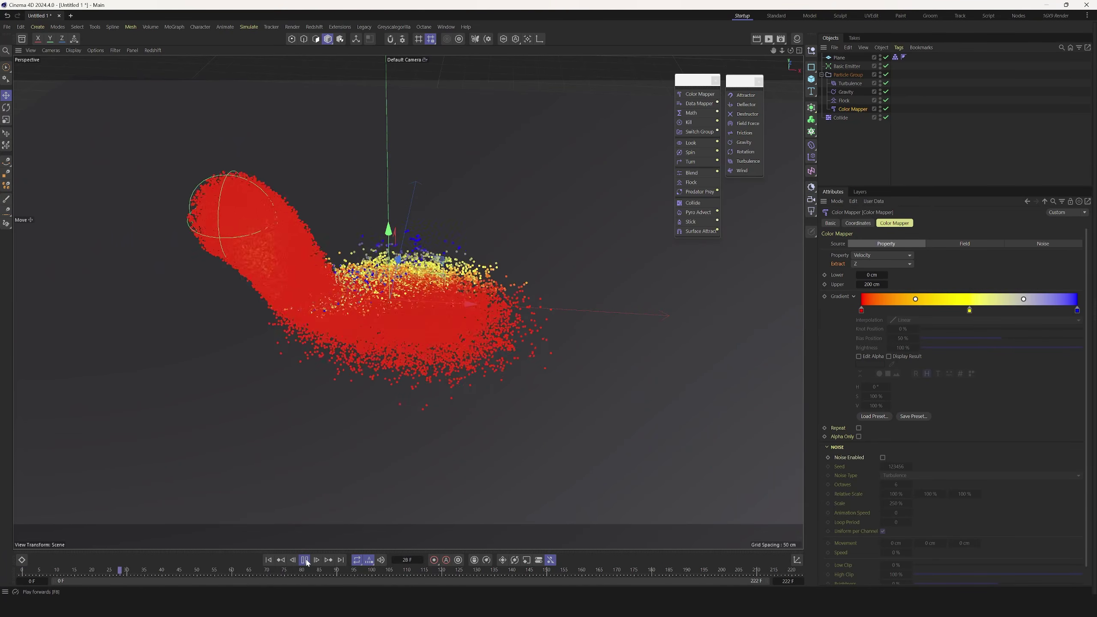
# Set the Color Mapper's velocity Extract to Y and replay the simulation from the start
pyautogui.click(882, 263)
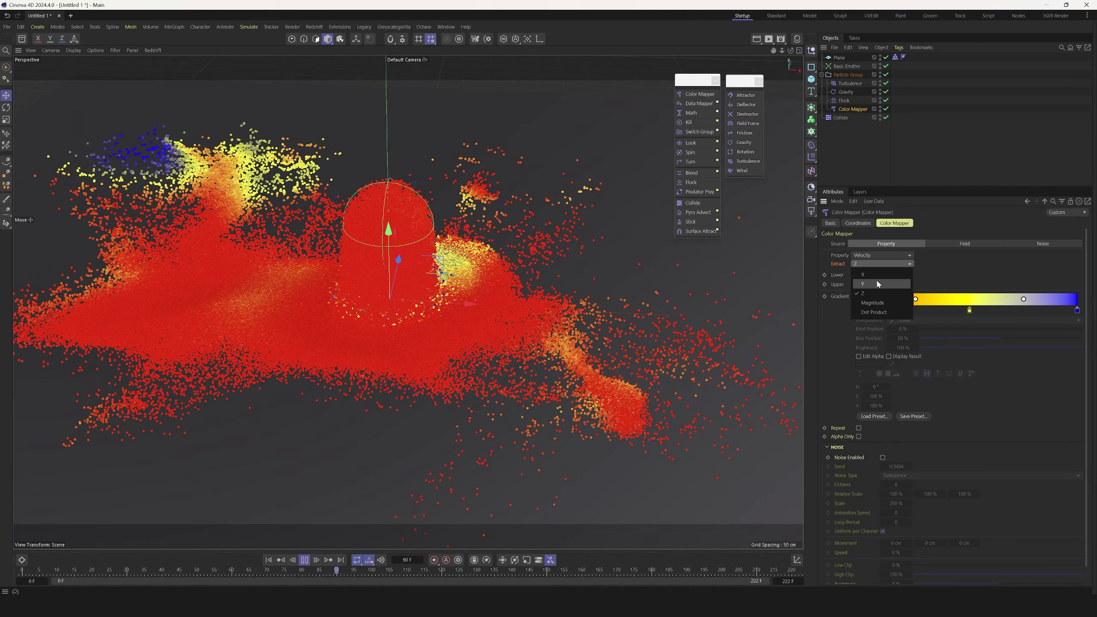
pyautogui.click(876, 285)
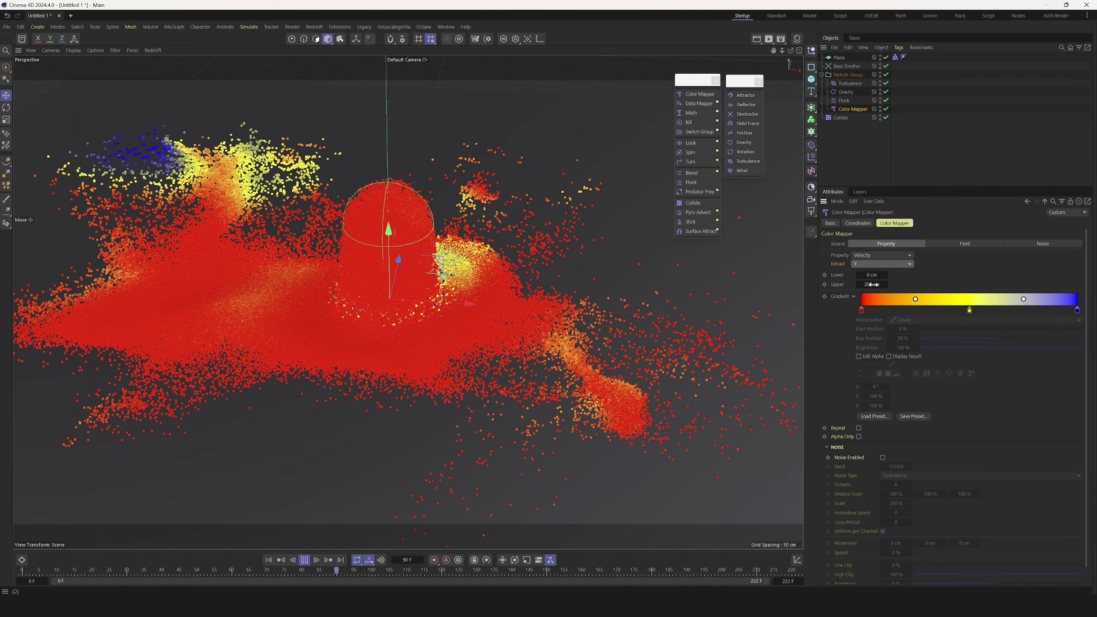
pyautogui.click(268, 560)
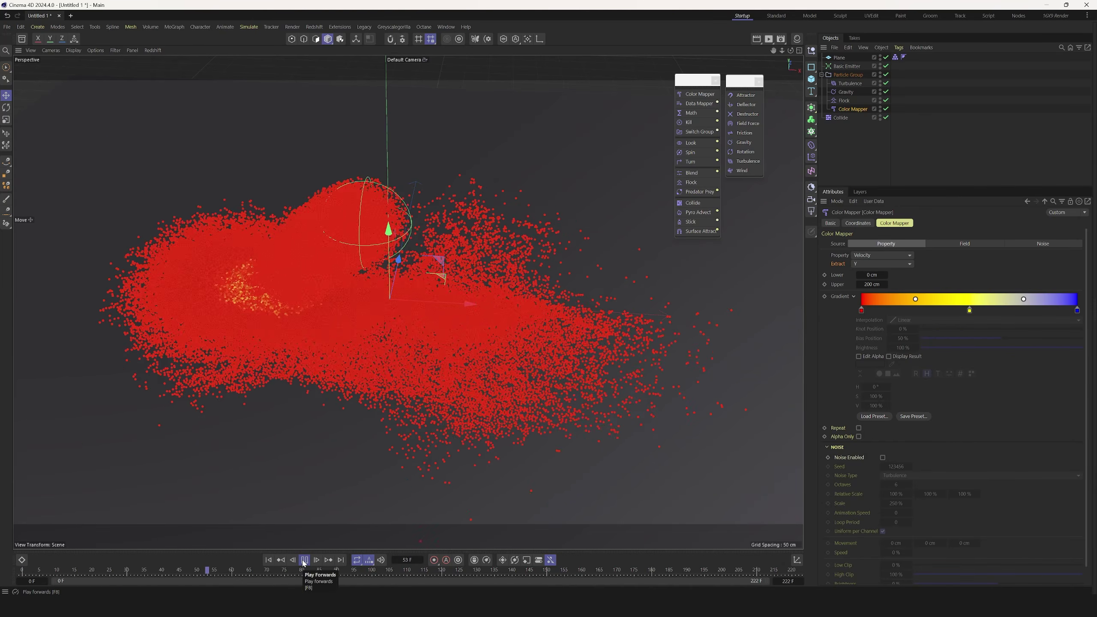
pyautogui.click(304, 560)
# Set the Color Mapper's velocity Extract to Magnitude and replay the simulation from the start
pyautogui.click(874, 264)
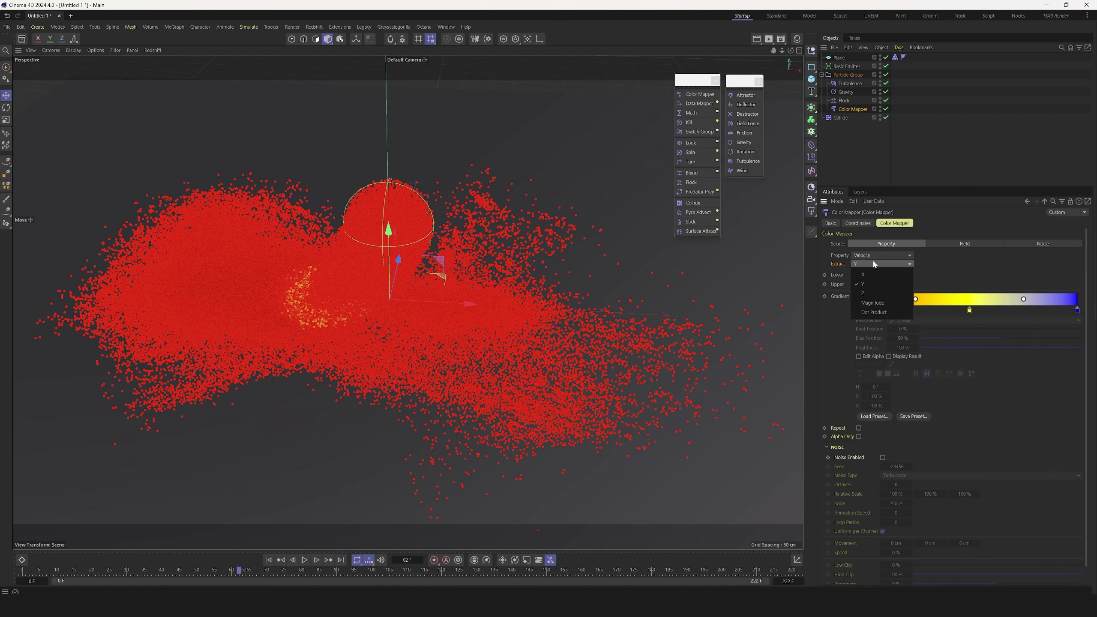
pyautogui.click(873, 307)
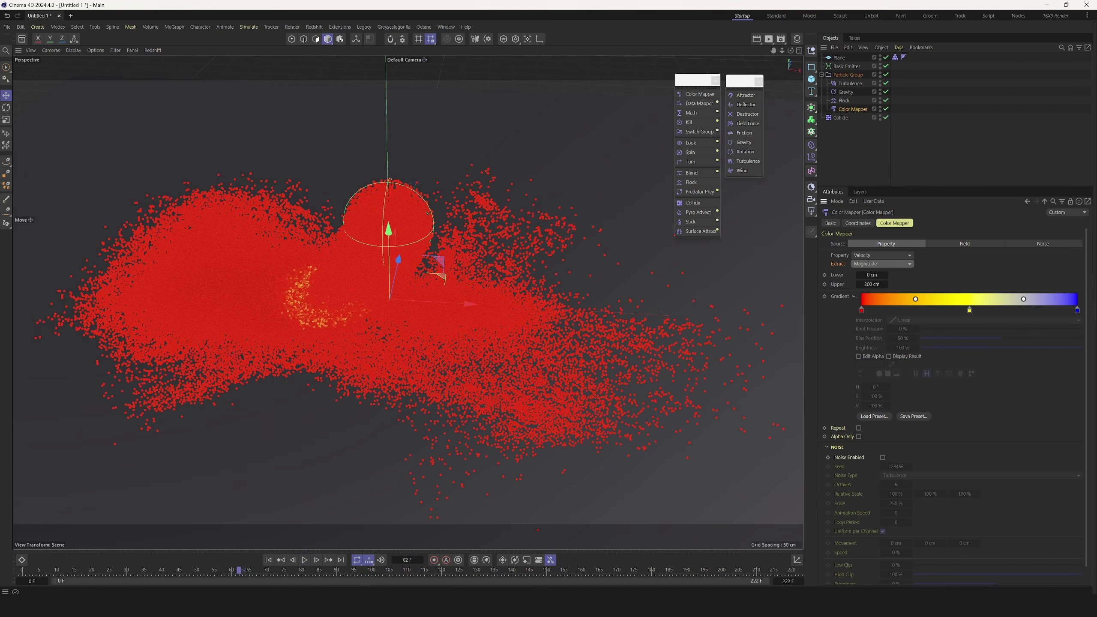
pyautogui.click(268, 560)
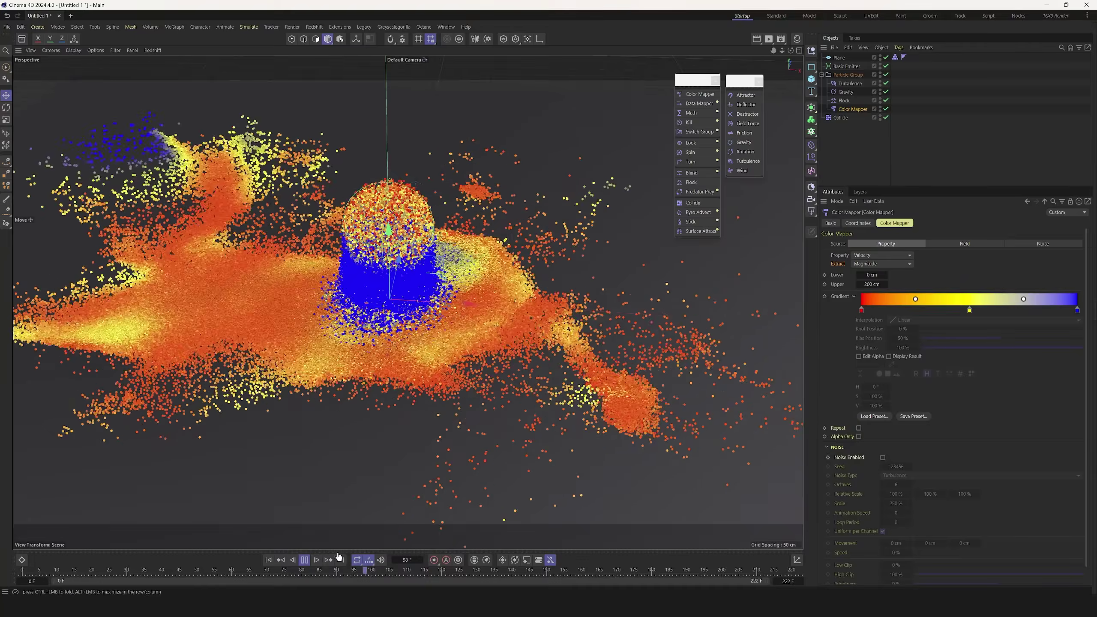
pyautogui.click(304, 559)
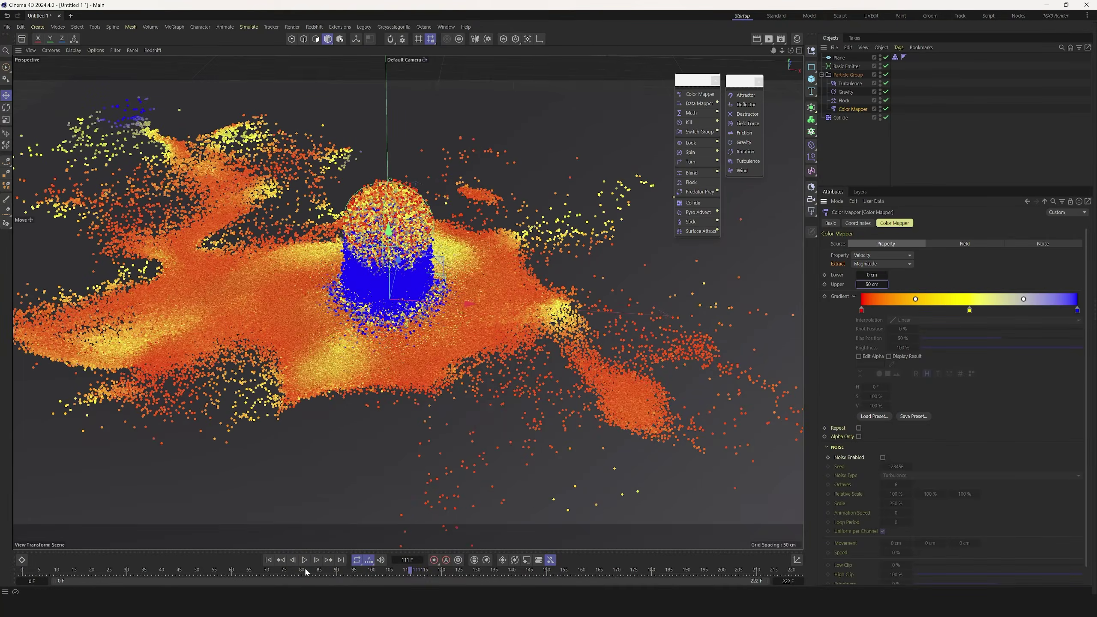
# Try an Upper velocity limit of 100 cm on the Color Mapper and settle on 300 cm
pyautogui.click(881, 284)
pyautogui.write('100')
pyautogui.press('Return')
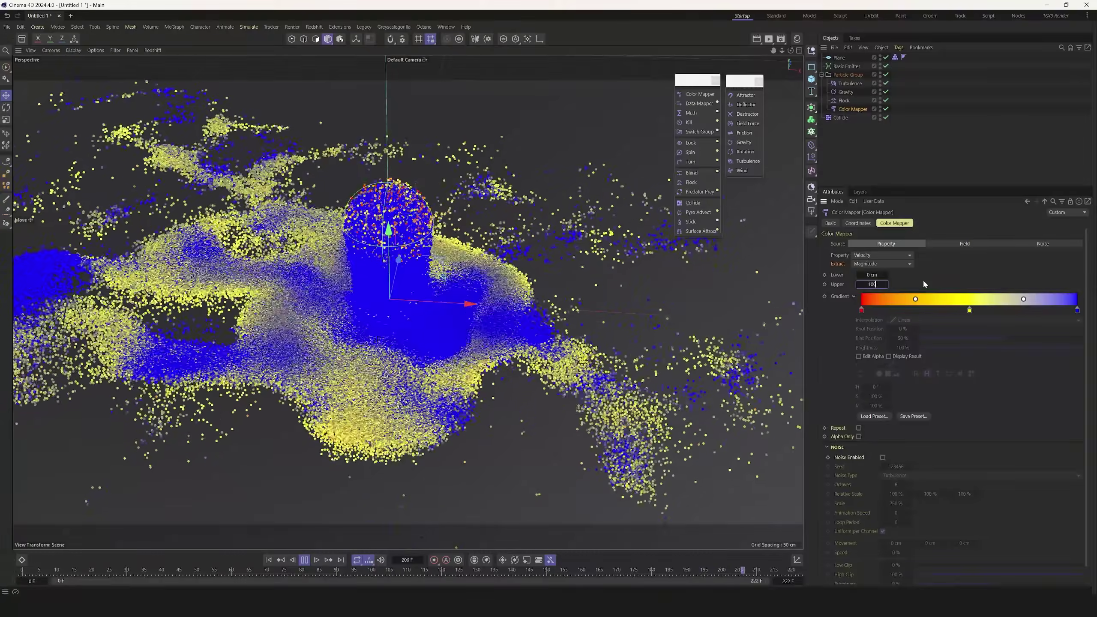
pyautogui.click(880, 284)
pyautogui.write('300')
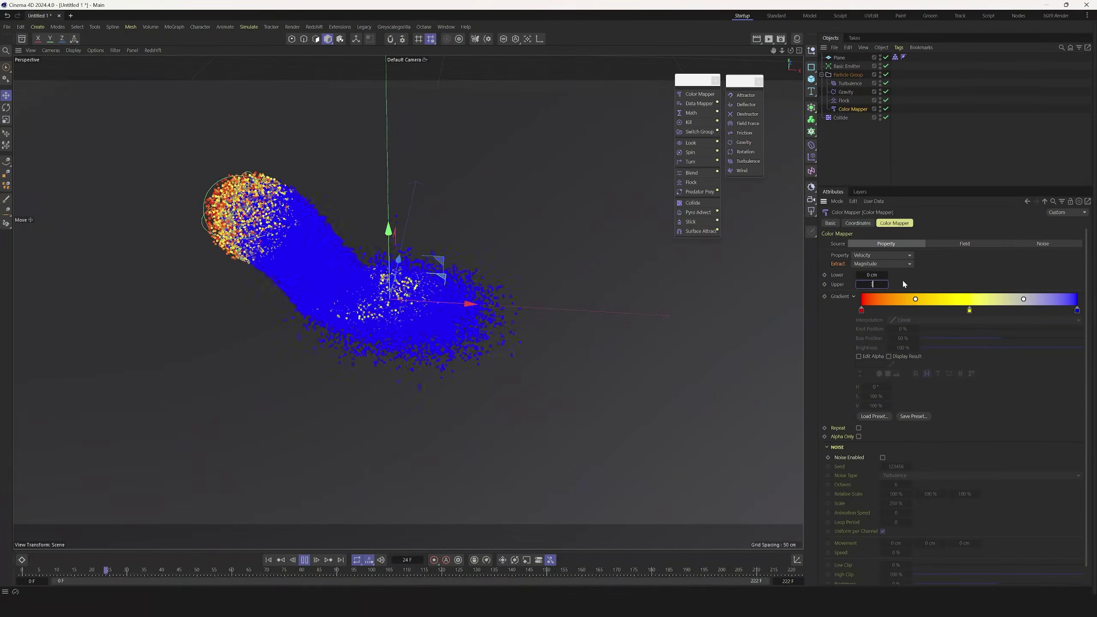
pyautogui.press('Return')
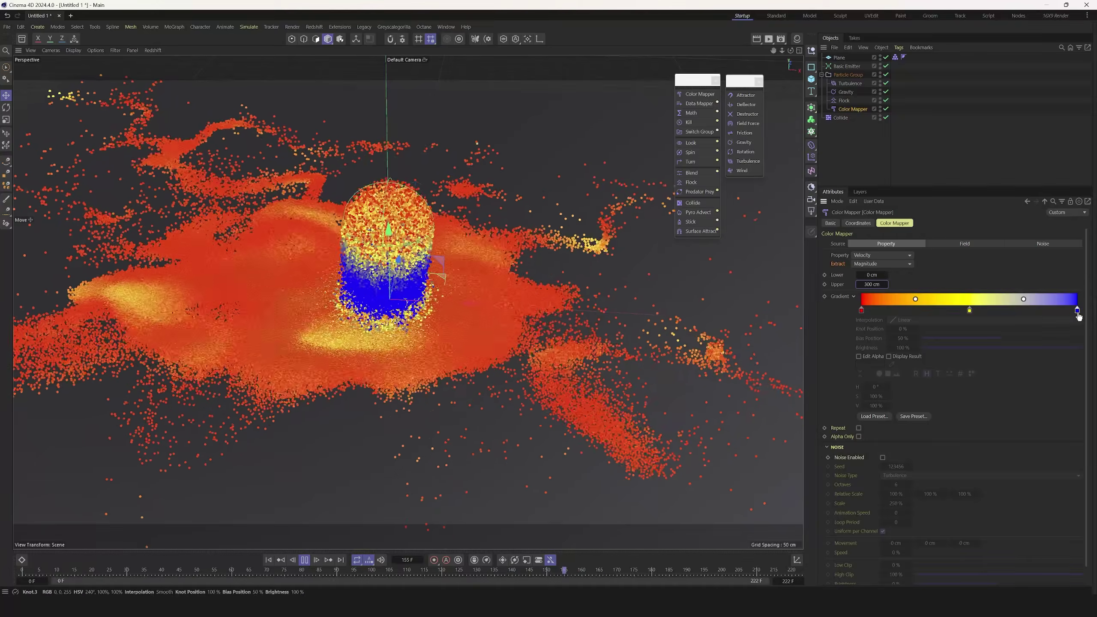
# Load the Sky 3 preset into the Color Mapper's gradient and preview the particle colors
pyautogui.click(873, 416)
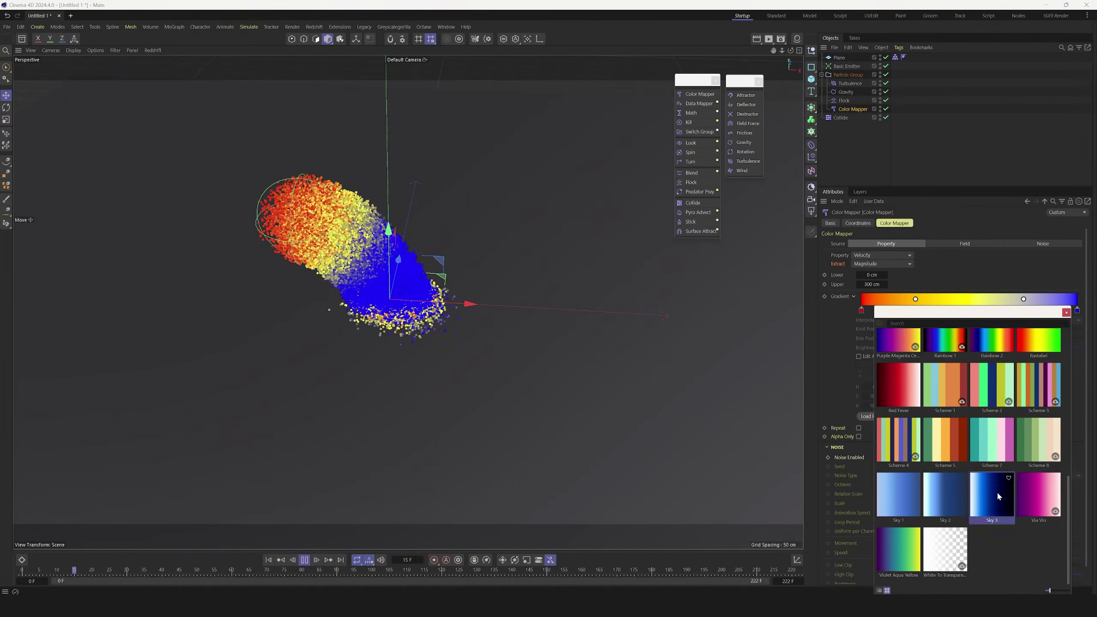
pyautogui.doubleClick(997, 491)
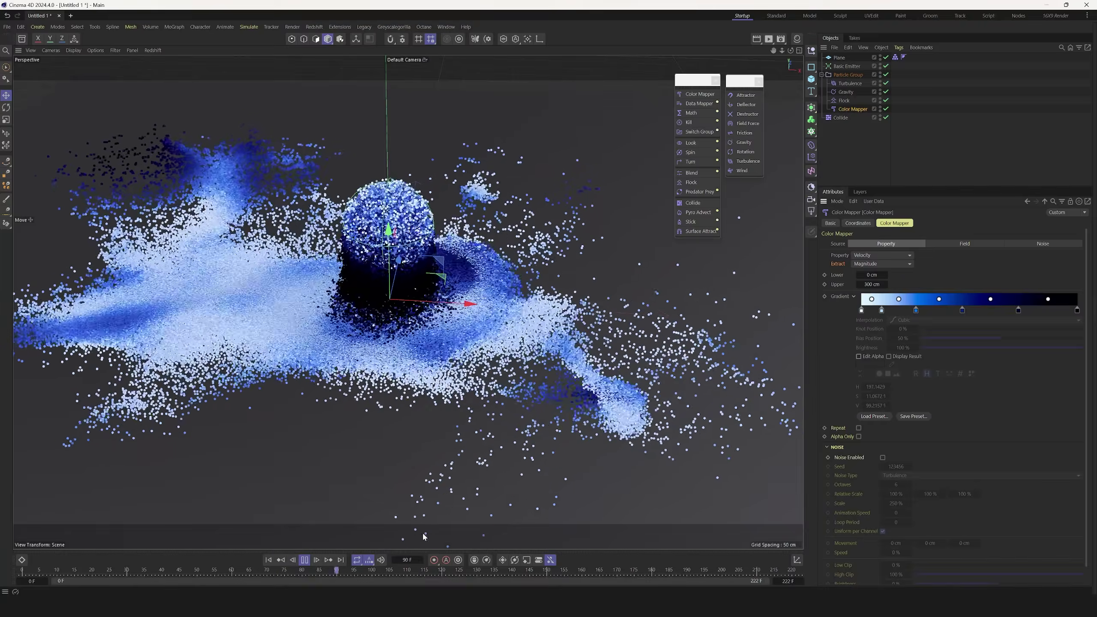
pyautogui.click(304, 560)
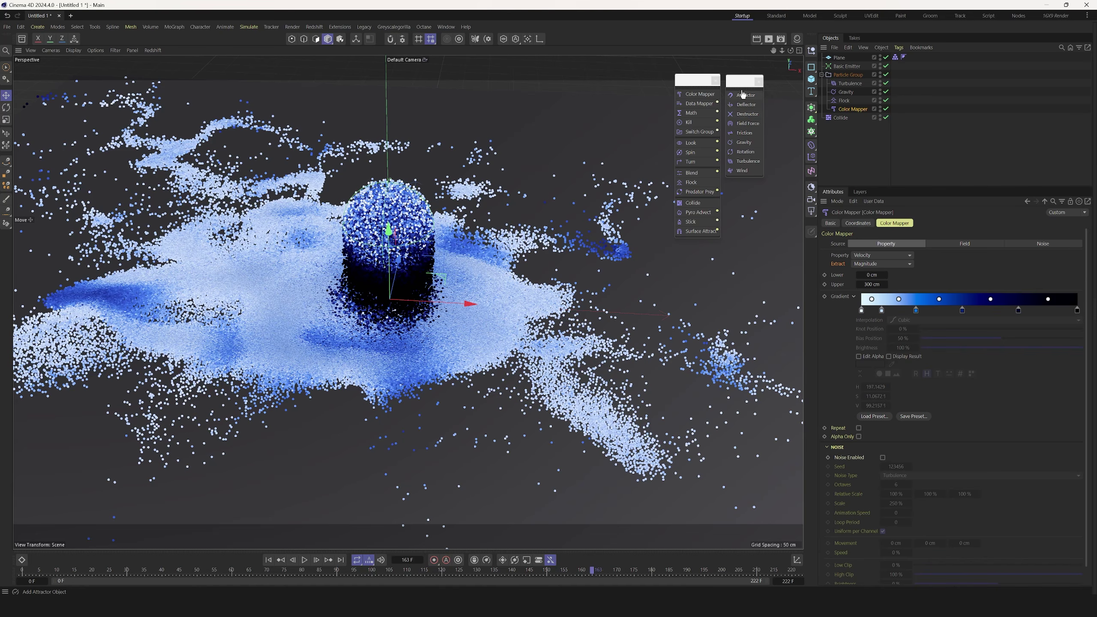
# Add a Friction force inside the Particle Group between Flock and Color Mapper and play the simulation
pyautogui.click(744, 134)
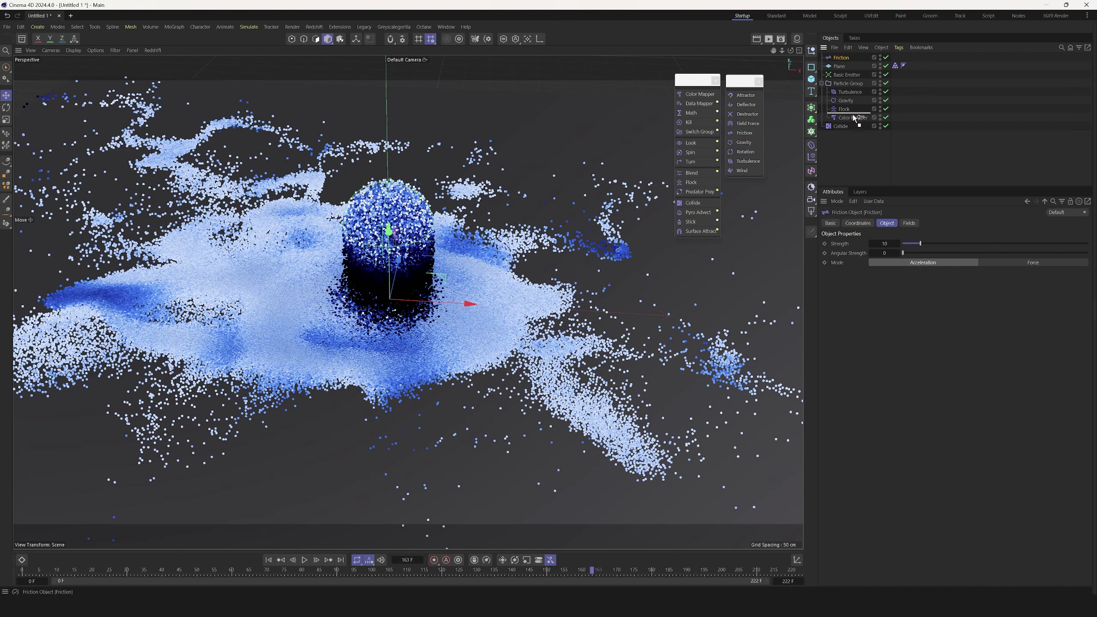
pyautogui.moveTo(854, 117); pyautogui.dragTo(856, 118)
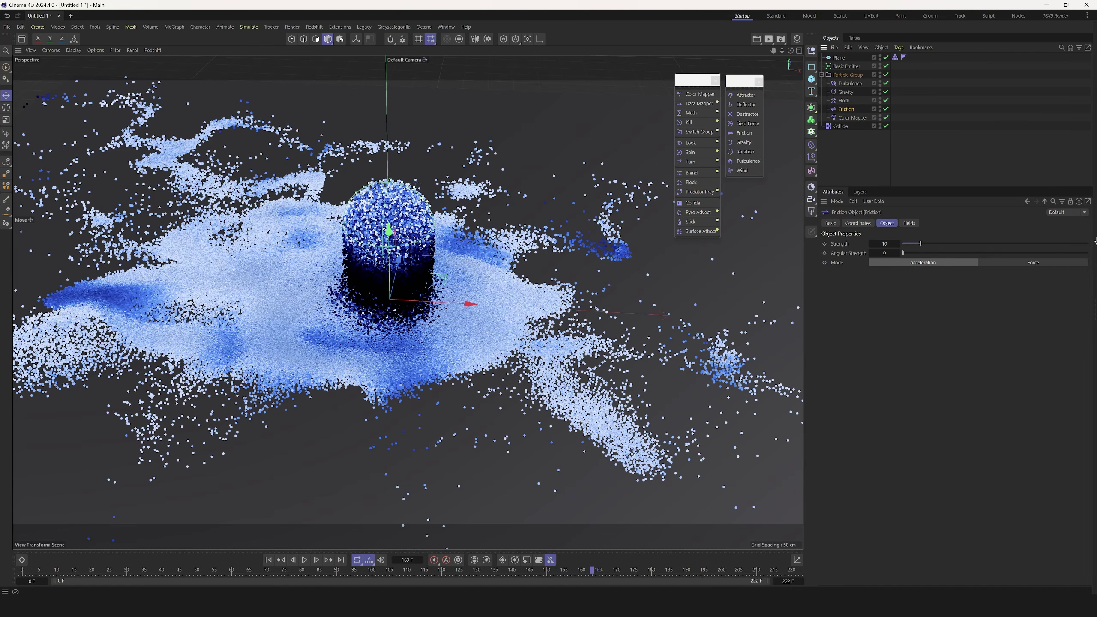
pyautogui.click(304, 561)
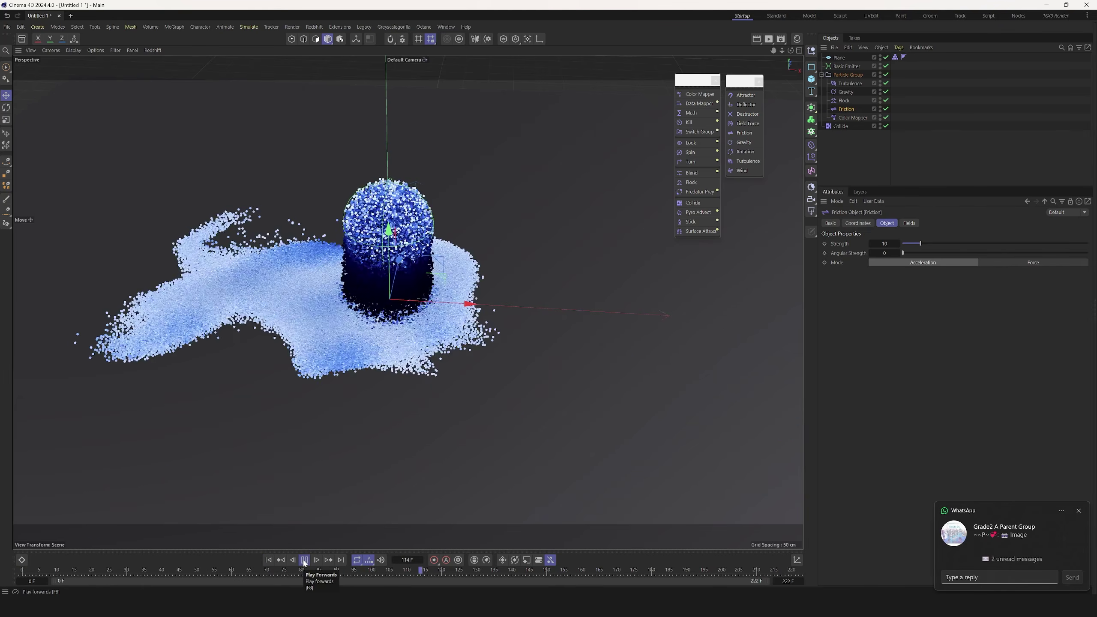
pyautogui.click(304, 561)
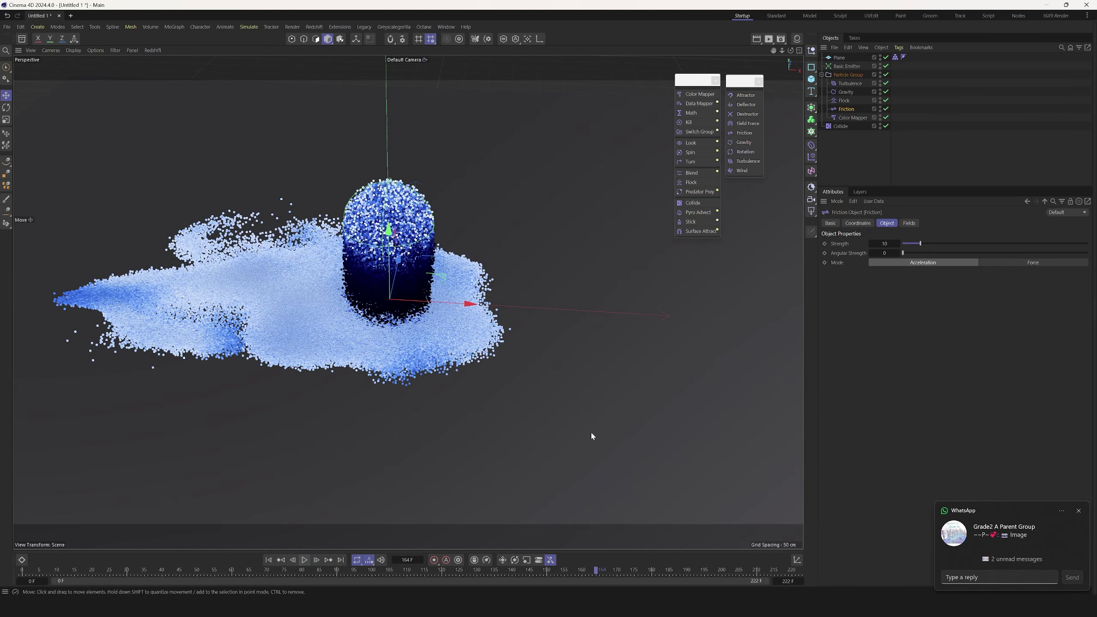
# Rewind to frame 0 and show the Basic Emitter's Position X animation track in the Dope Sheet
pyautogui.click(932, 89)
pyautogui.click(846, 66)
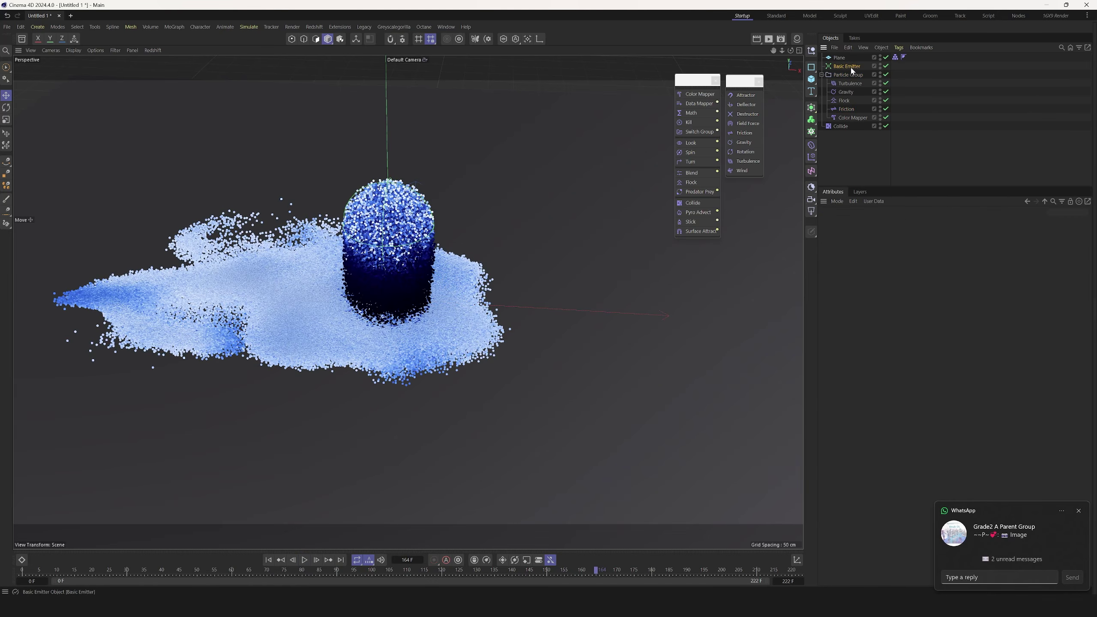
pyautogui.click(268, 560)
pyautogui.rightClick(844, 66)
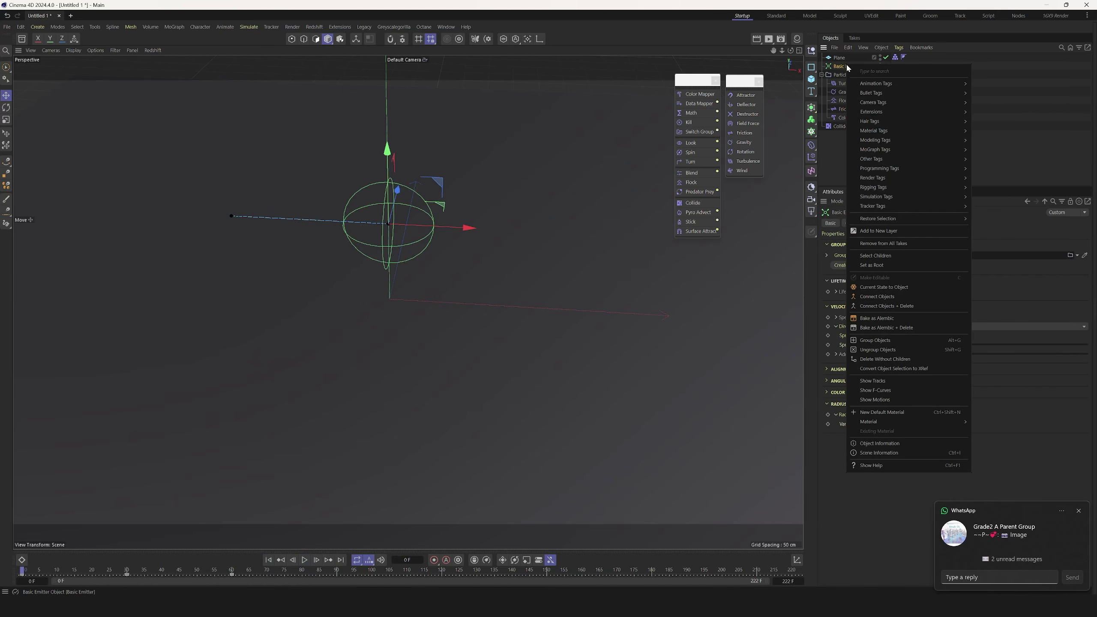
pyautogui.click(886, 380)
pyautogui.moveTo(174, 496); pyautogui.dragTo(190, 355)
pyautogui.click(42, 420)
pyautogui.click(34, 371)
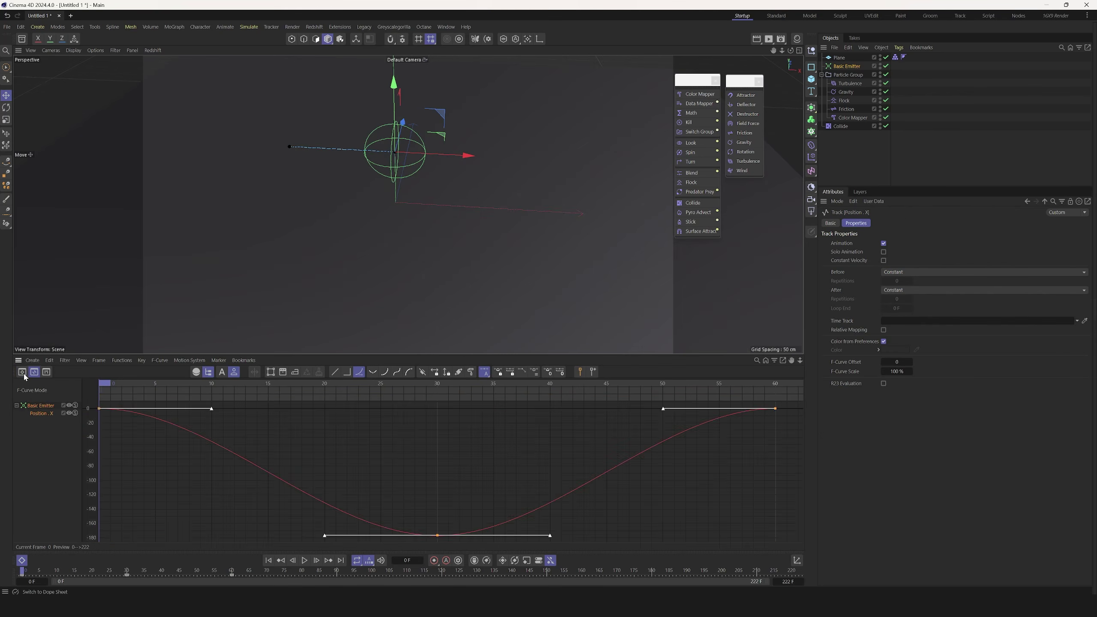
pyautogui.click(22, 371)
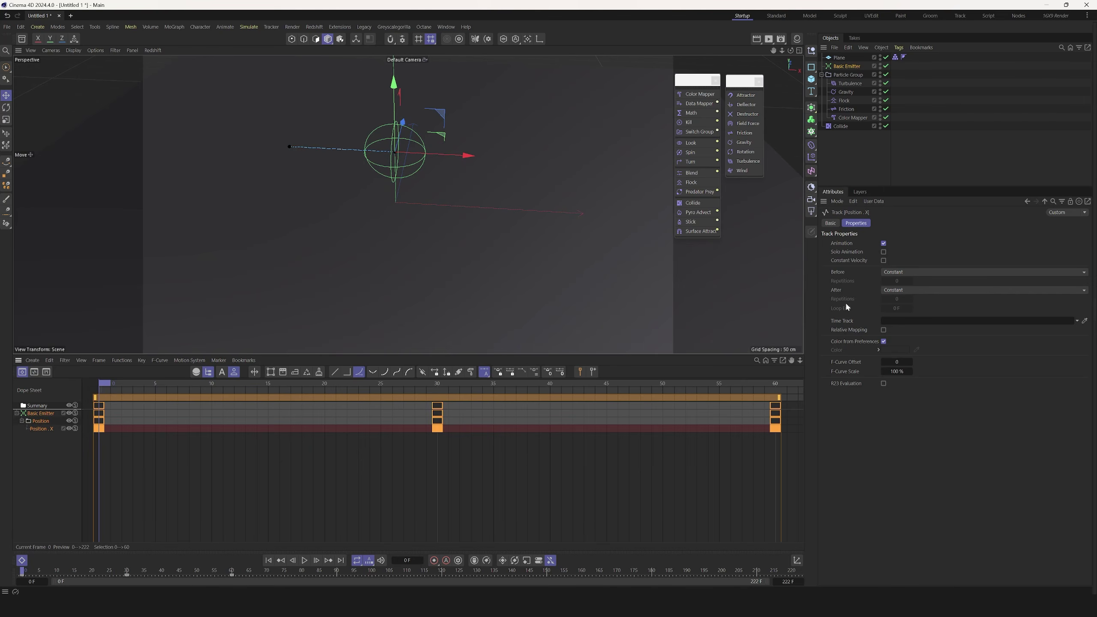
# Set the Position X track's After behavior to Repeat, play the looping emitter motion and close the timeline
pyautogui.click(899, 291)
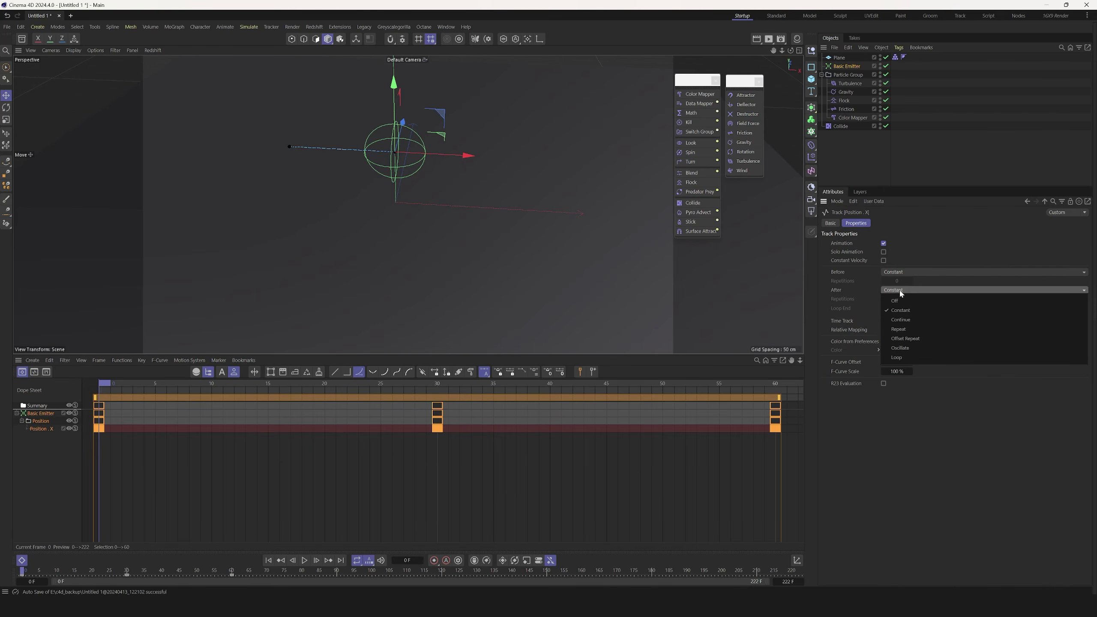
pyautogui.click(905, 328)
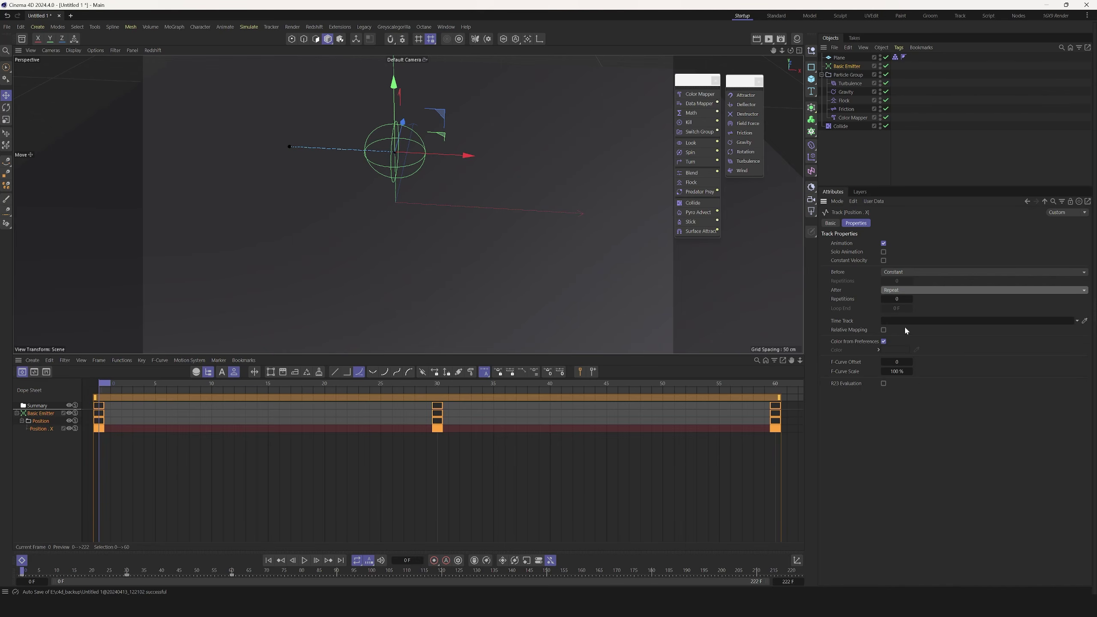
pyautogui.click(304, 560)
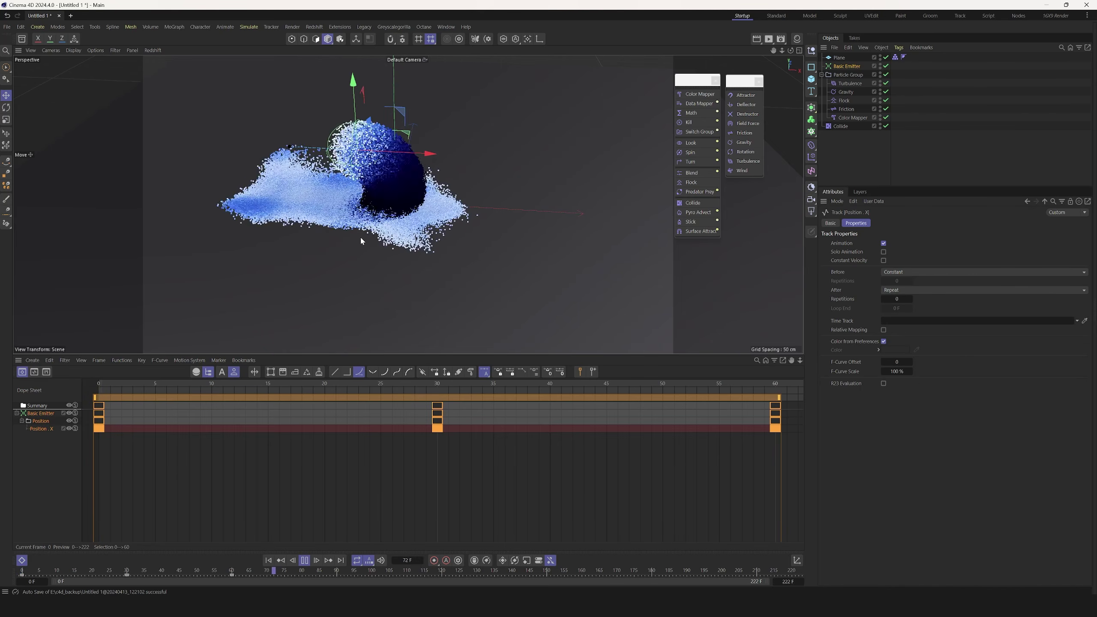
pyautogui.click(21, 561)
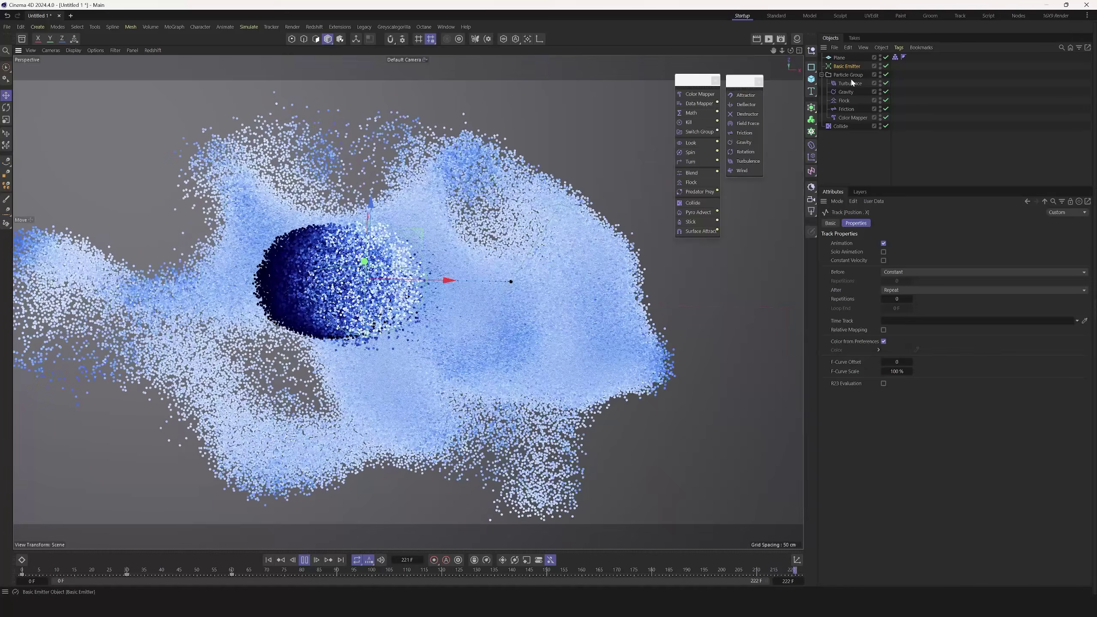
# Set the Particle Group's dot draw size to 2
pyautogui.click(847, 75)
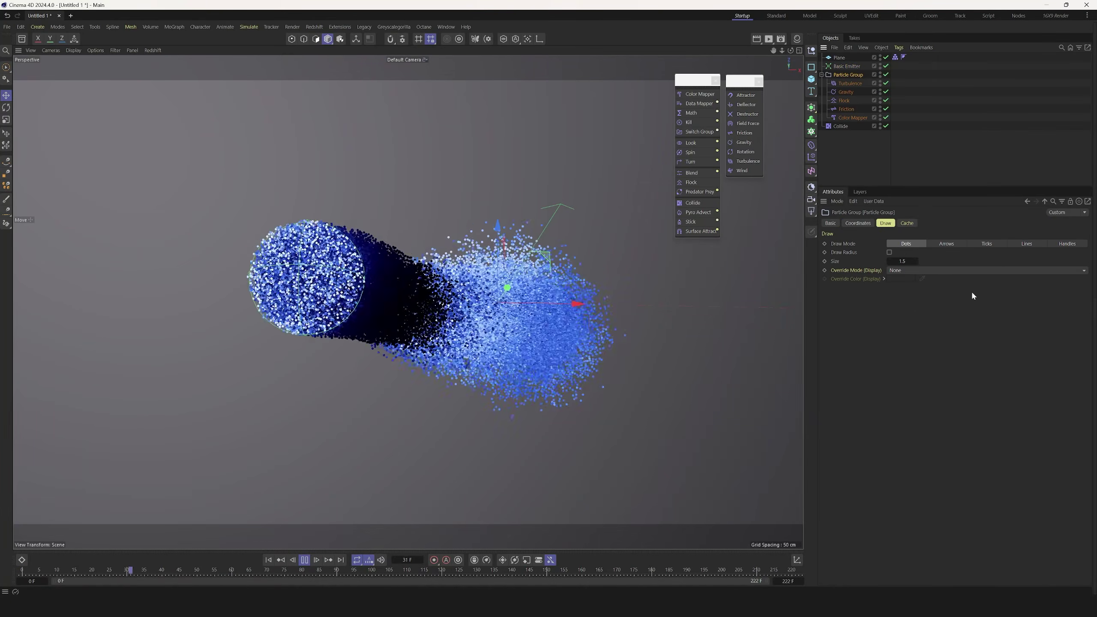
pyautogui.click(902, 261)
pyautogui.write('2')
pyautogui.press('Return')
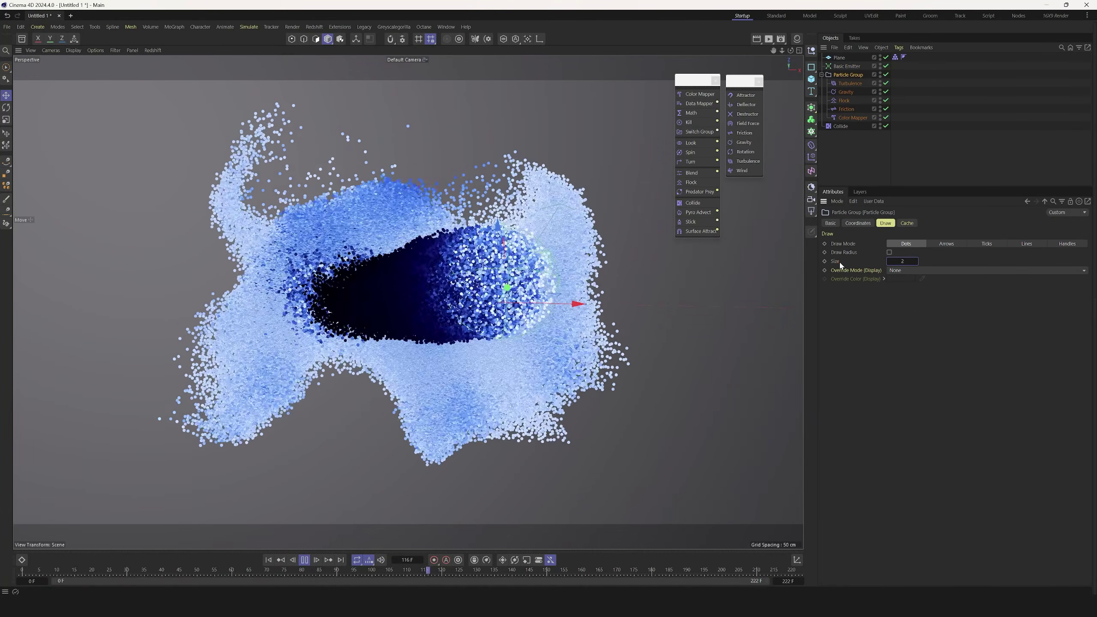
# Set the Color Mapper's Upper velocity limit to 250 cm
pyautogui.click(853, 117)
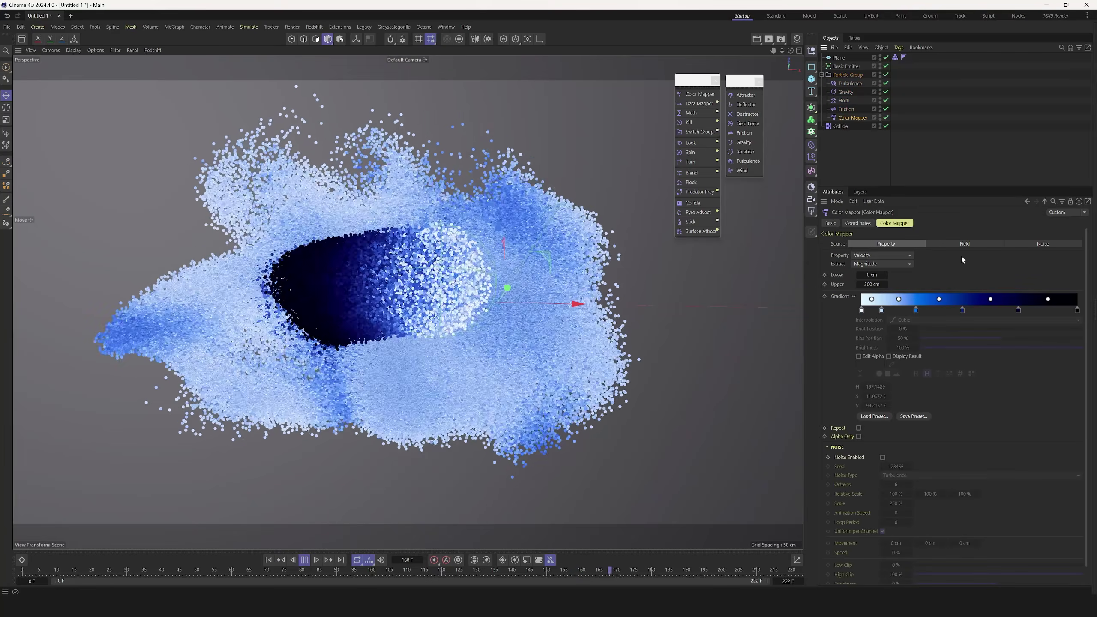
pyautogui.click(871, 284)
pyautogui.write('250')
pyautogui.press('Return')
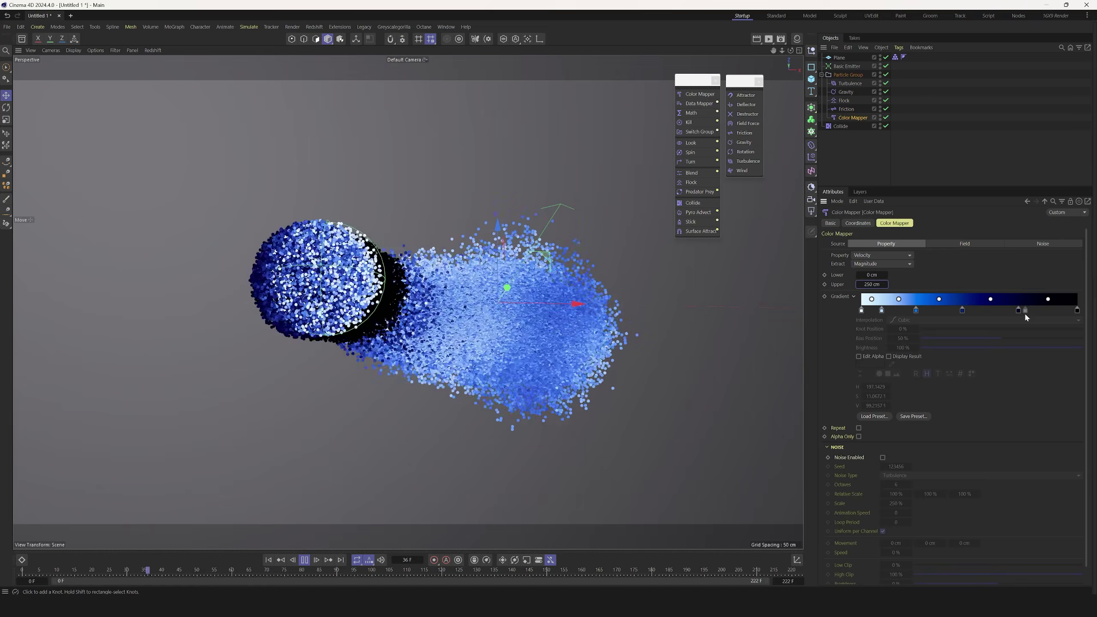
# Remove the dark and intermediate knots from the Color Mapper's gradient, keeping only the white and bright blue ones
pyautogui.moveTo(1018, 311); pyautogui.dragTo(1016, 345)
pyautogui.moveTo(881, 310); pyautogui.dragTo(881, 346)
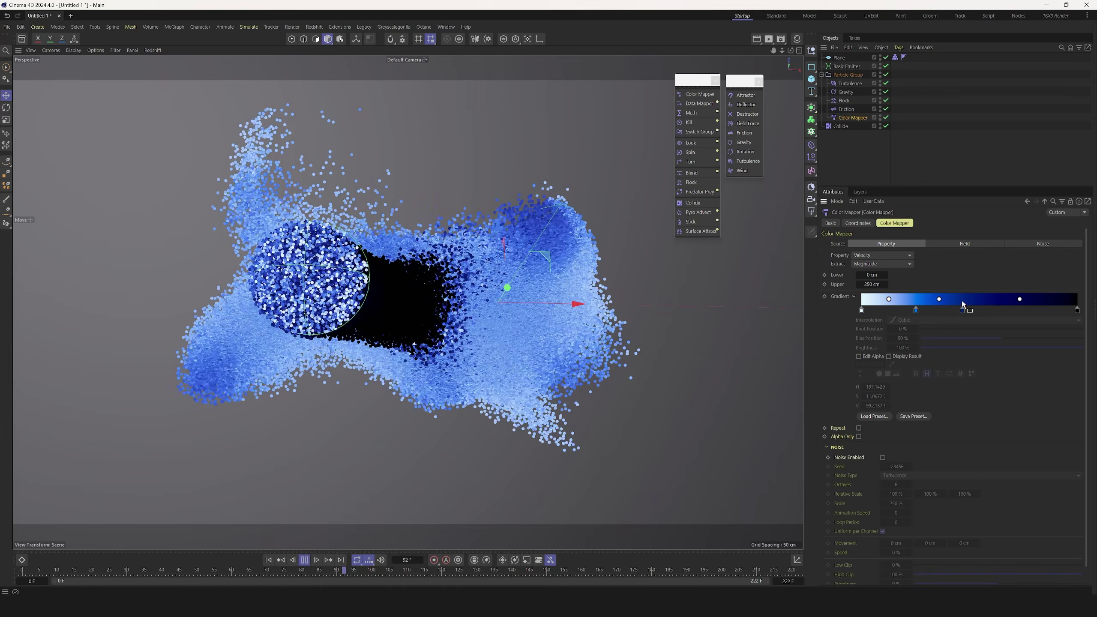
pyautogui.moveTo(963, 310); pyautogui.dragTo(962, 346)
pyautogui.moveTo(1077, 311); pyautogui.dragTo(1079, 419)
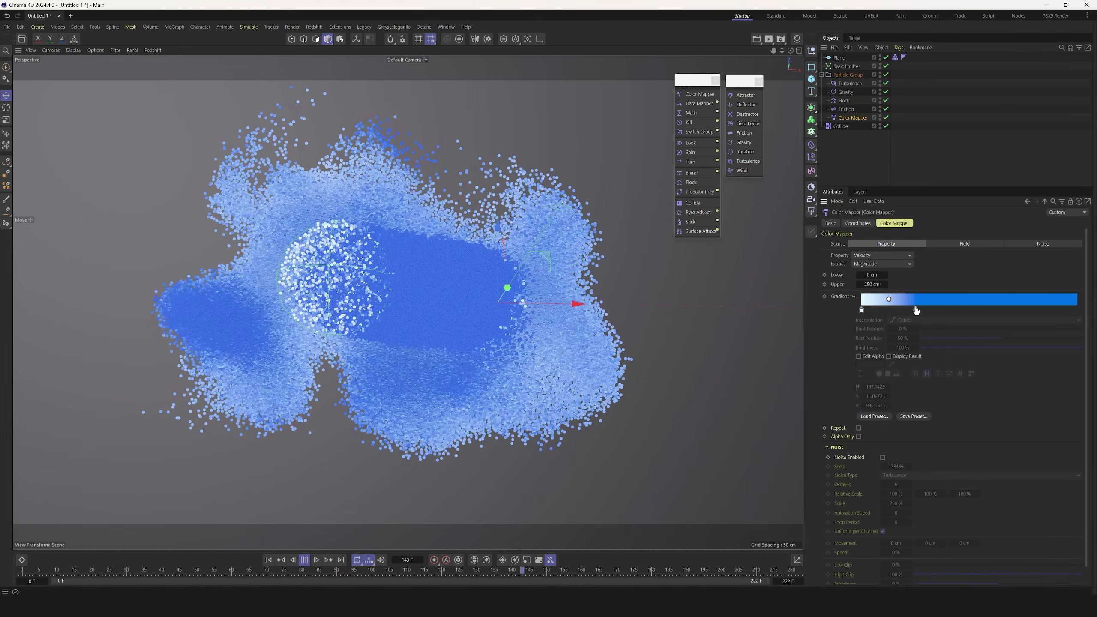
# Turn the gradient into near-black to blue with a blue hue of 221°, placing the black knot at about 4%
pyautogui.moveTo(916, 310); pyautogui.dragTo(981, 311)
pyautogui.click(1011, 387)
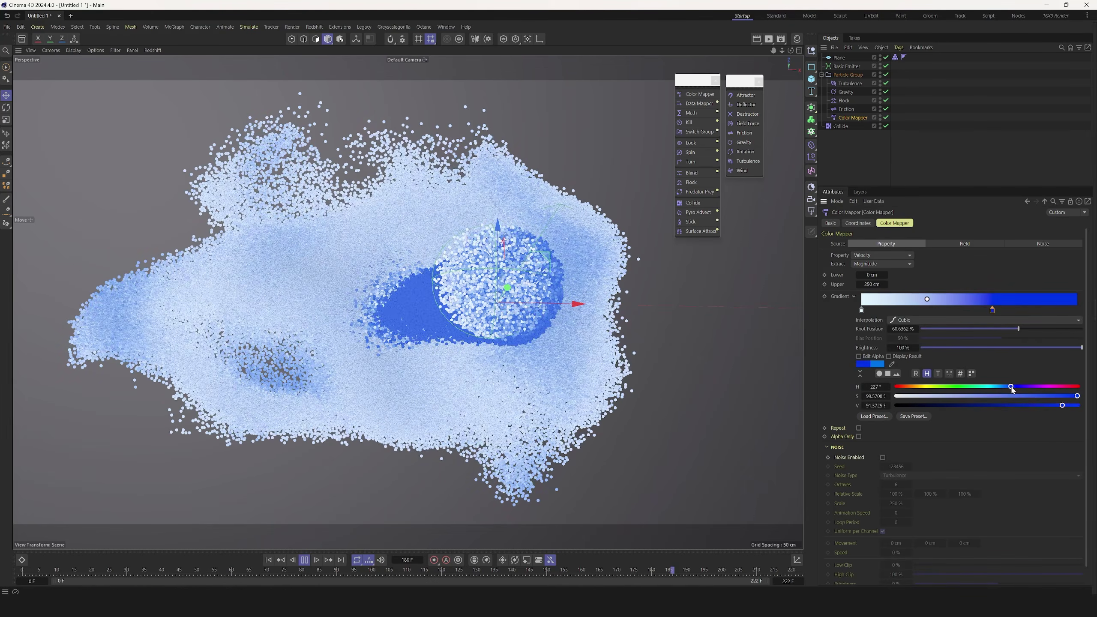
pyautogui.moveTo(1008, 387); pyautogui.dragTo(1011, 387)
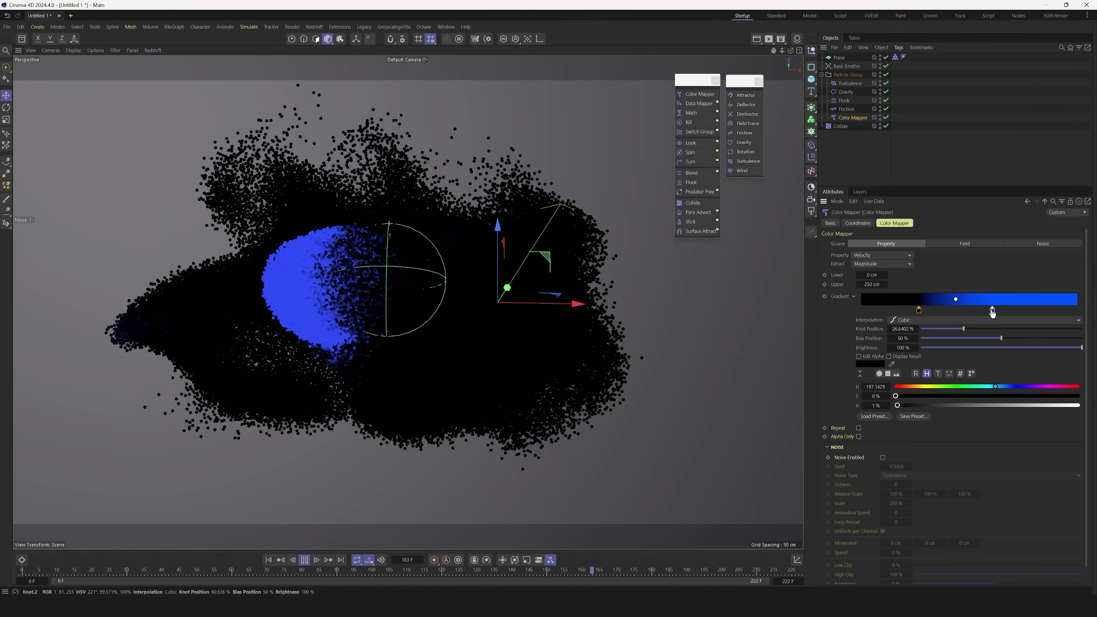
pyautogui.moveTo(993, 310); pyautogui.dragTo(869, 311)
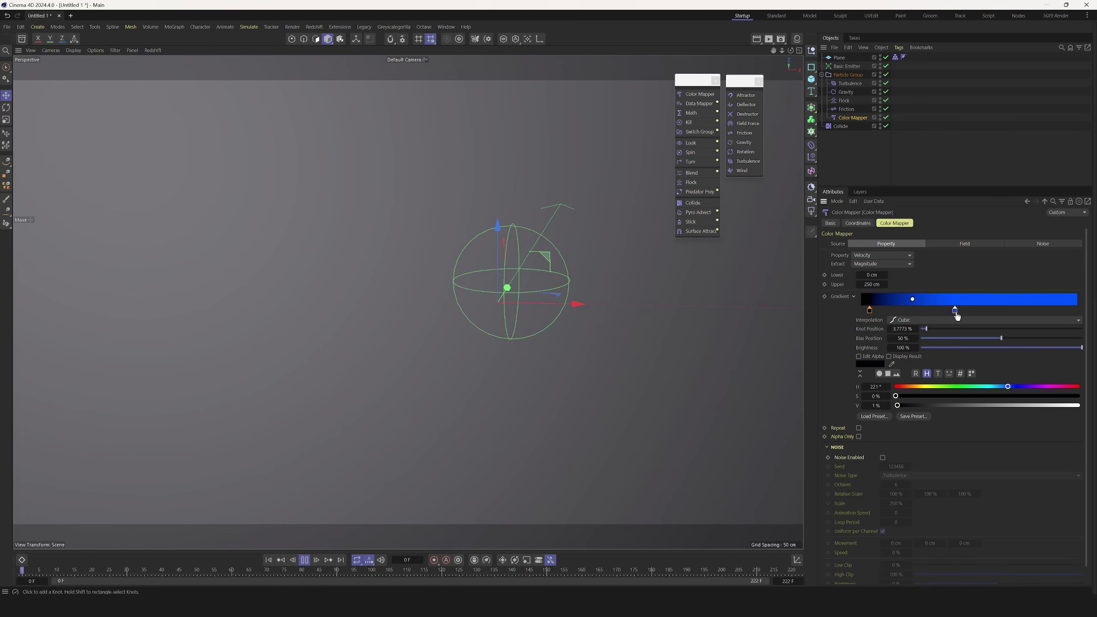
# Set the Flock modifier's Strength to 1, Separation Strength to 2 and Separation Radius to 3 cm
pyautogui.click(843, 100)
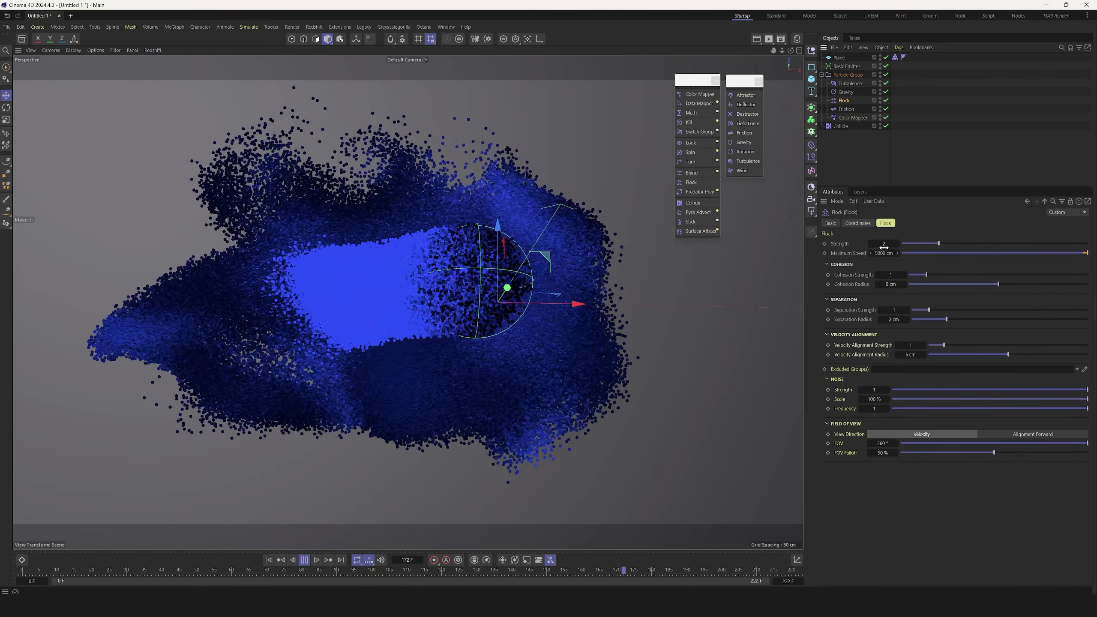
pyautogui.write('1')
pyautogui.press('Return')
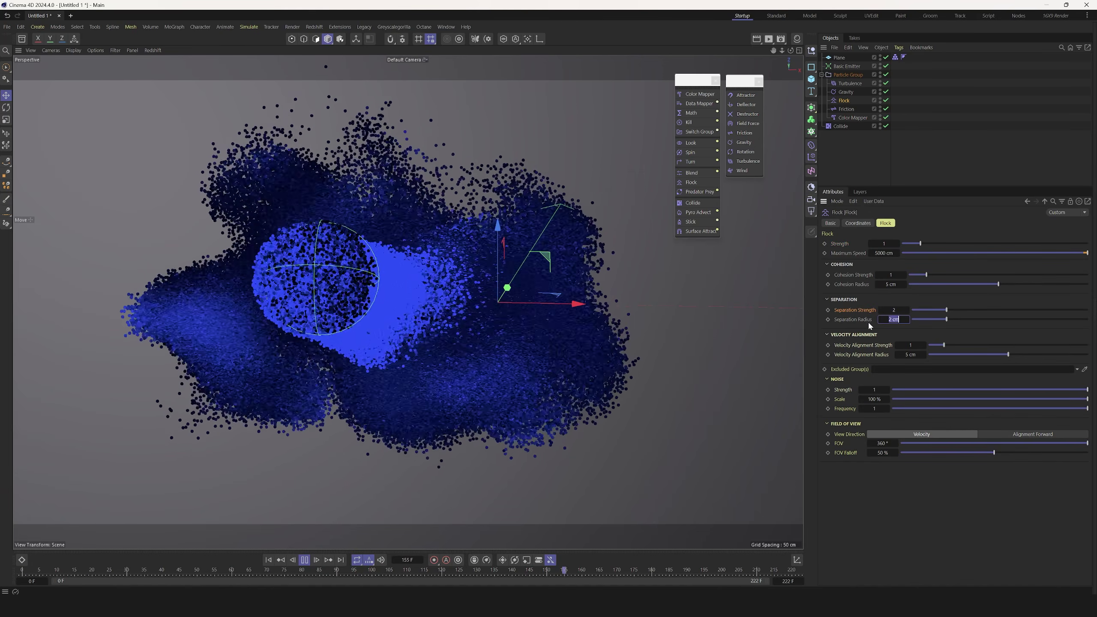
pyautogui.write('3')
pyautogui.press('Return')
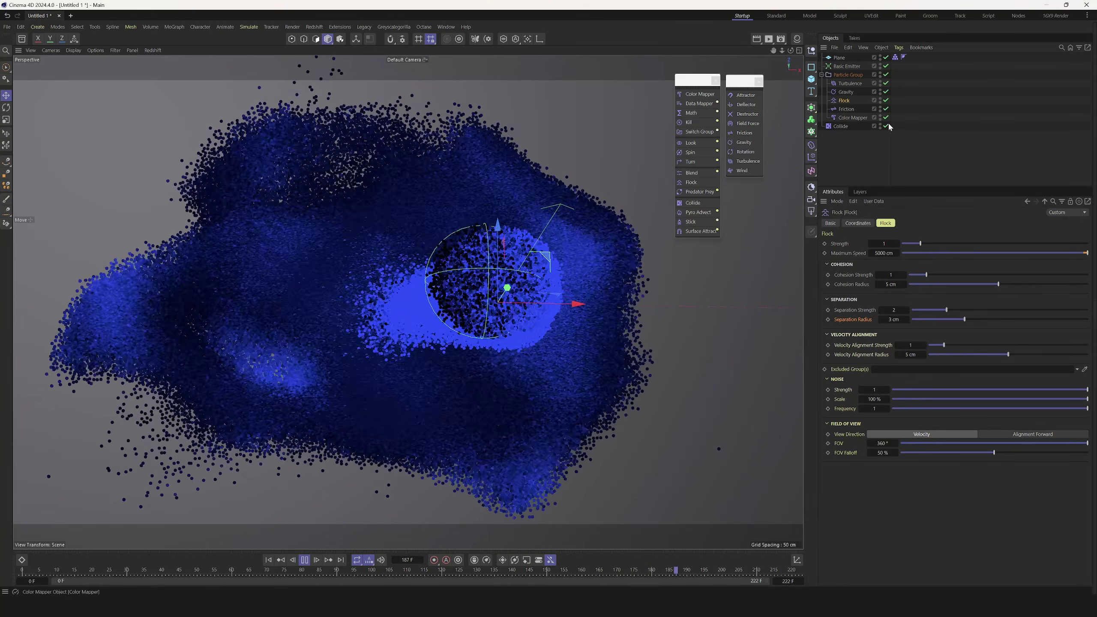
# Set the Collide modifier's Angle Variation to 30 % and Dynamic Friction to 20 %, and replay the simulation from the first frame
pyautogui.click(841, 126)
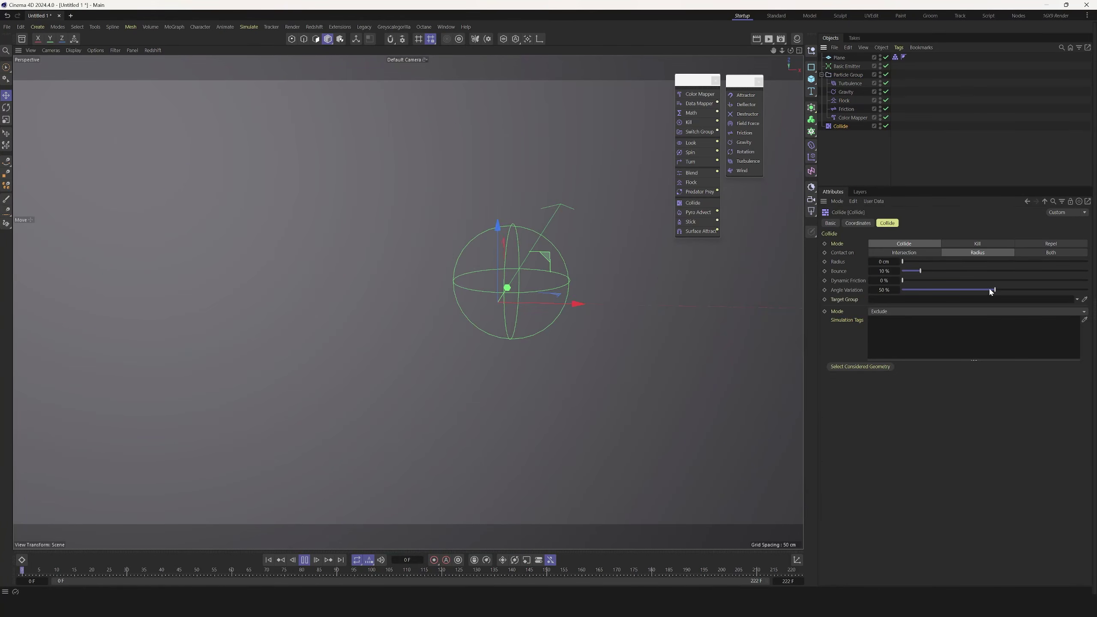
pyautogui.moveTo(991, 289); pyautogui.dragTo(960, 293)
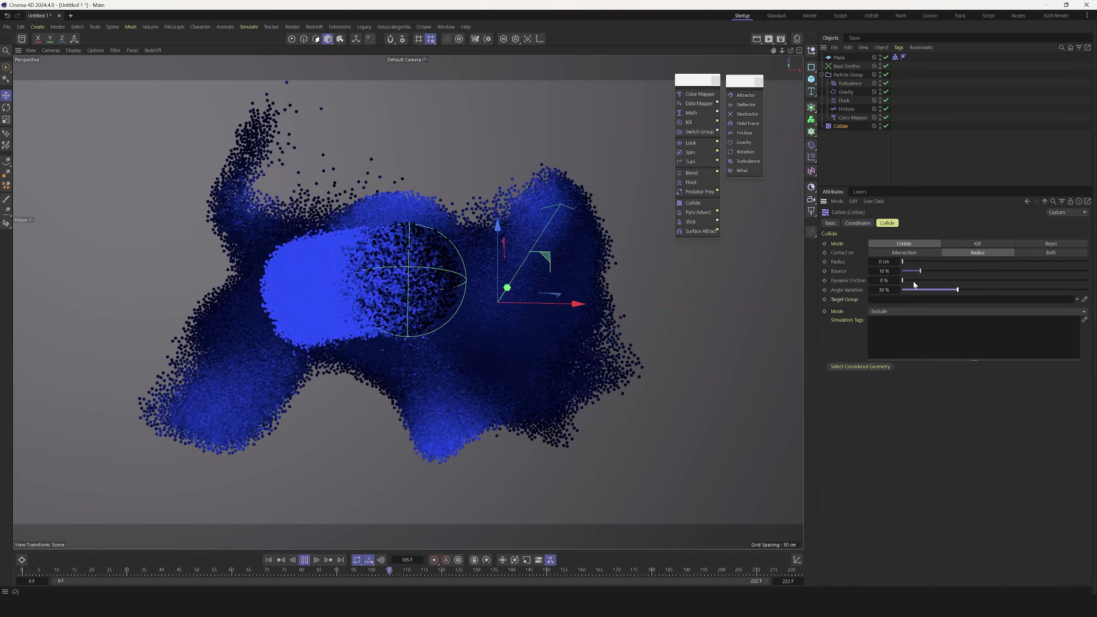
pyautogui.moveTo(903, 280); pyautogui.dragTo(921, 281)
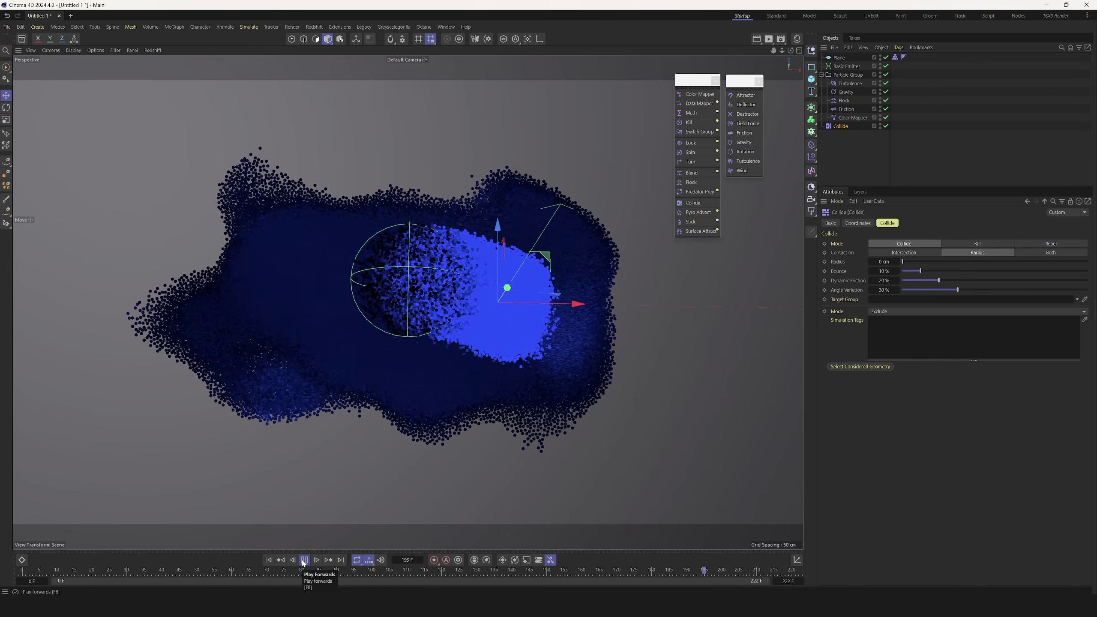
pyautogui.click(305, 560)
pyautogui.keyDown('alt'); pyautogui.moveTo(396, 343); pyautogui.dragTo(407, 277); pyautogui.keyUp('alt')
pyautogui.click(272, 561)
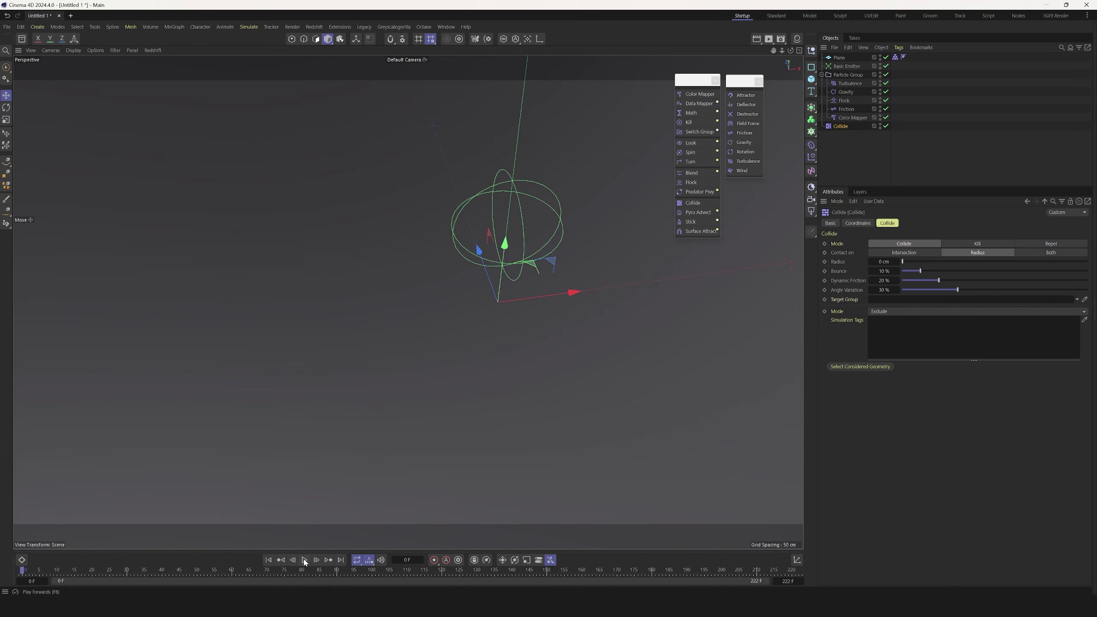
pyautogui.click(304, 560)
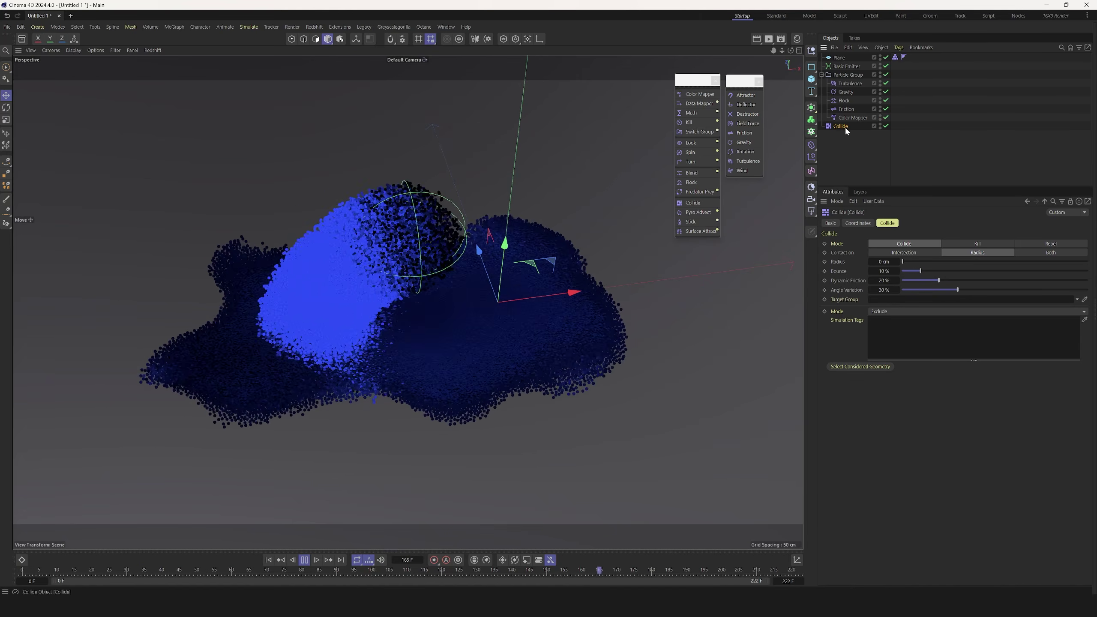
# Review the plane's Collider tag settings, set the Friction modifier's Strength to 5, and restart the simulation
pyautogui.click(895, 57)
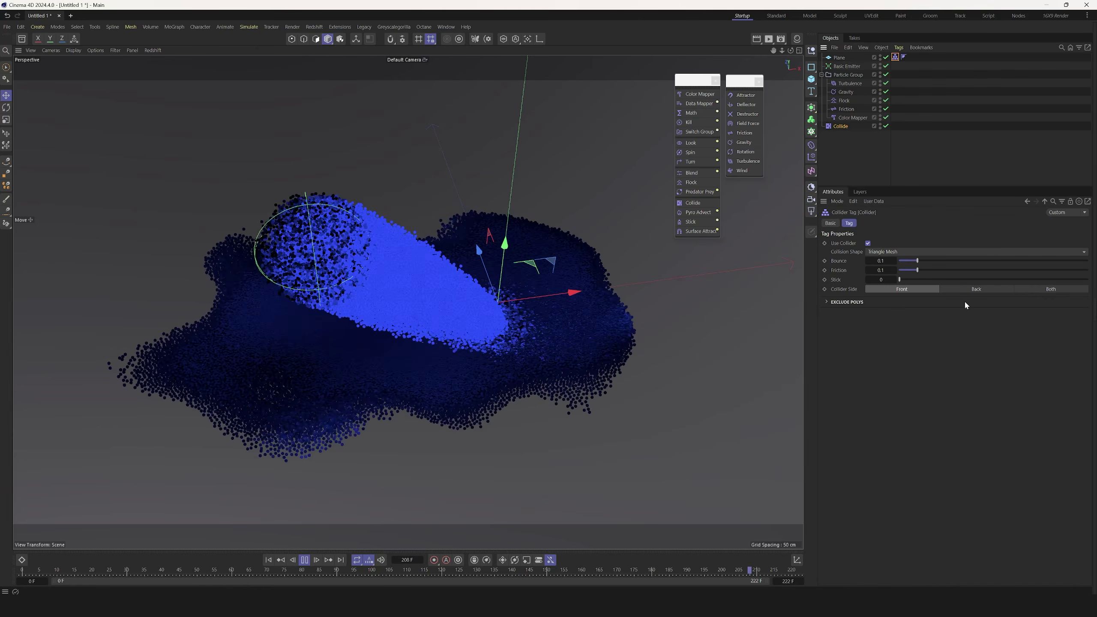
pyautogui.moveTo(881, 272); pyautogui.dragTo(873, 273)
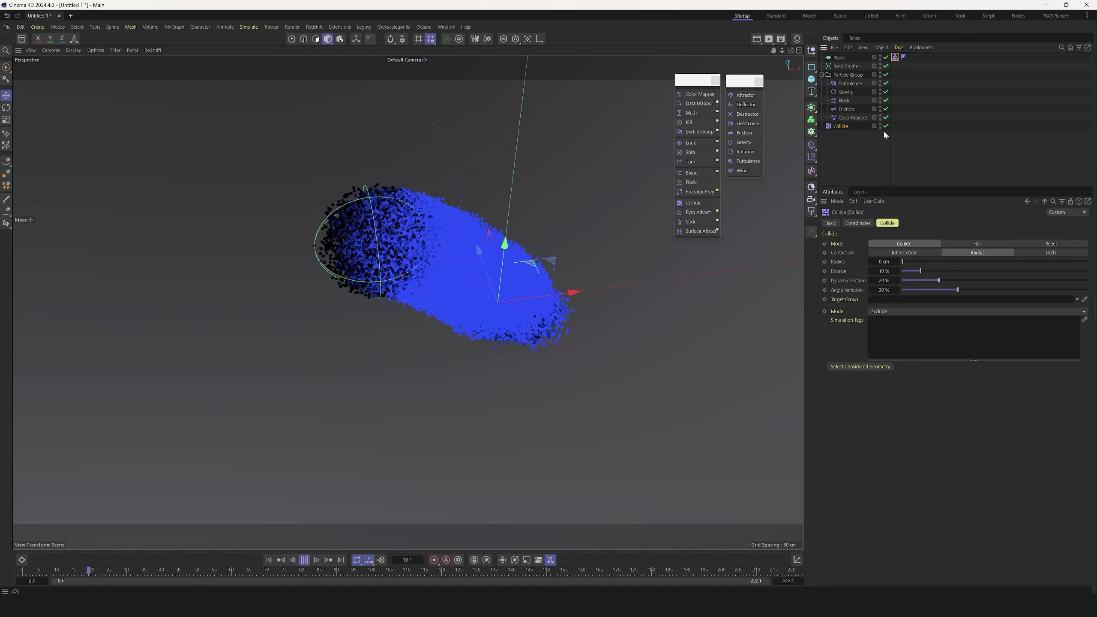
pyautogui.click(846, 109)
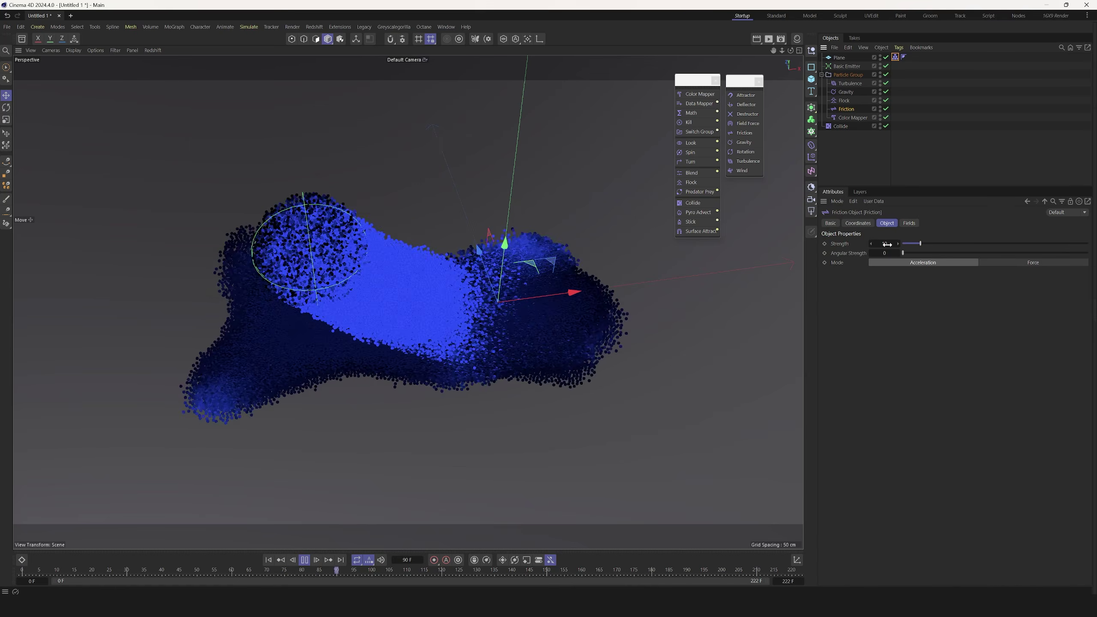
pyautogui.click(886, 245)
pyautogui.write('5')
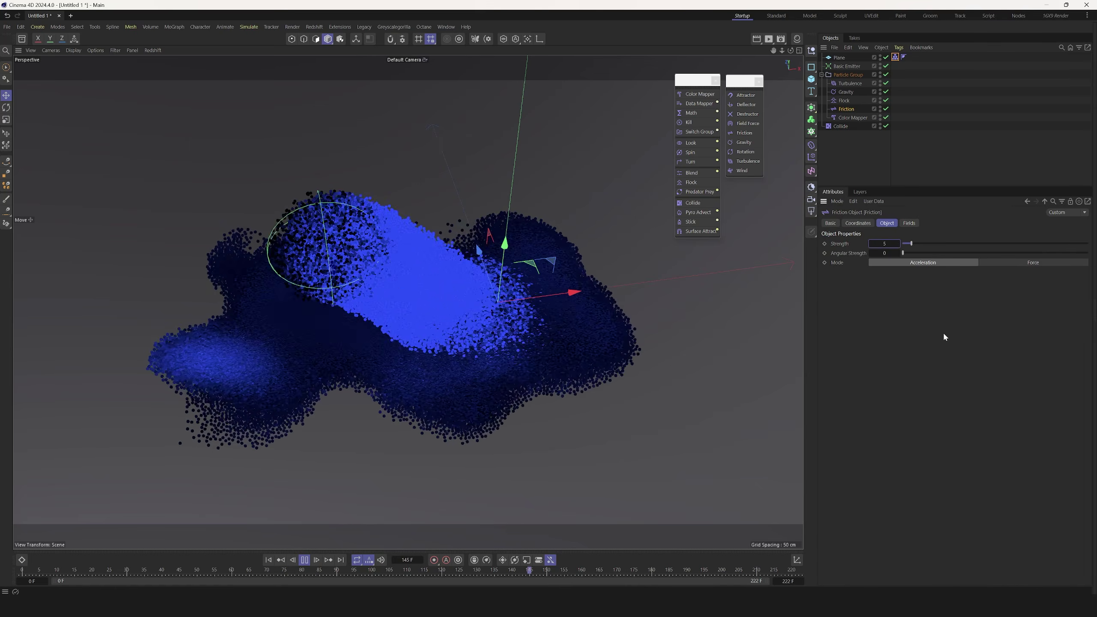
pyautogui.click(268, 560)
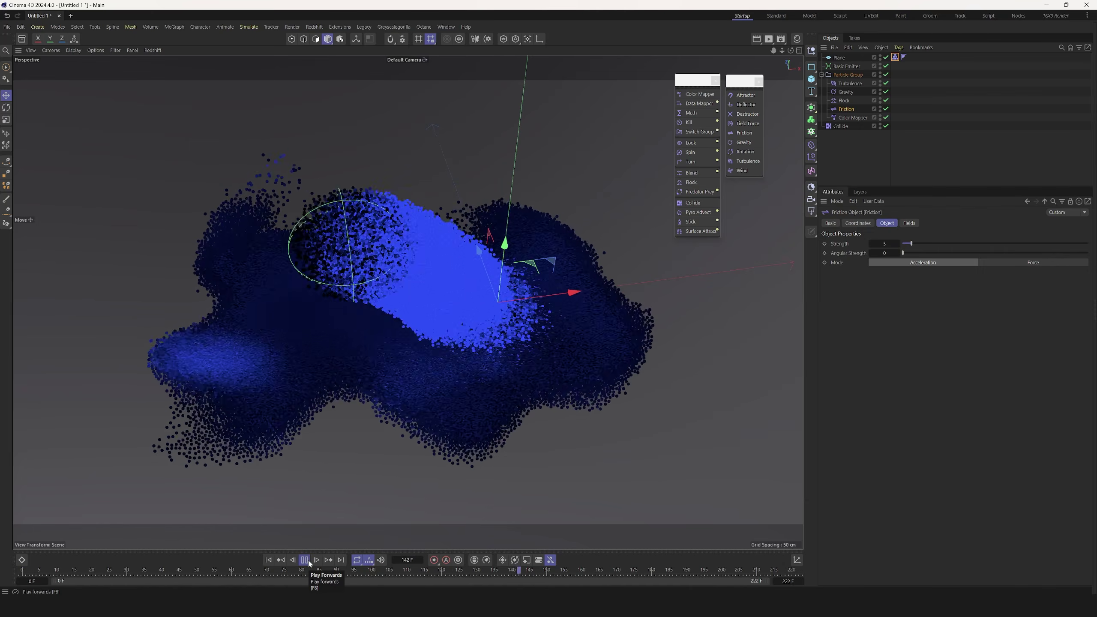
# Examine the playing particle flow close up from above and pause it at about frame 166
pyautogui.click(307, 560)
pyautogui.keyDown('alt'); pyautogui.moveTo(349, 287); pyautogui.dragTo(336, 367); pyautogui.keyUp('alt')
pyautogui.scroll(6, 361, 336)
pyautogui.keyDown('alt'); pyautogui.moveTo(413, 318); pyautogui.dragTo(392, 328); pyautogui.keyUp('alt')
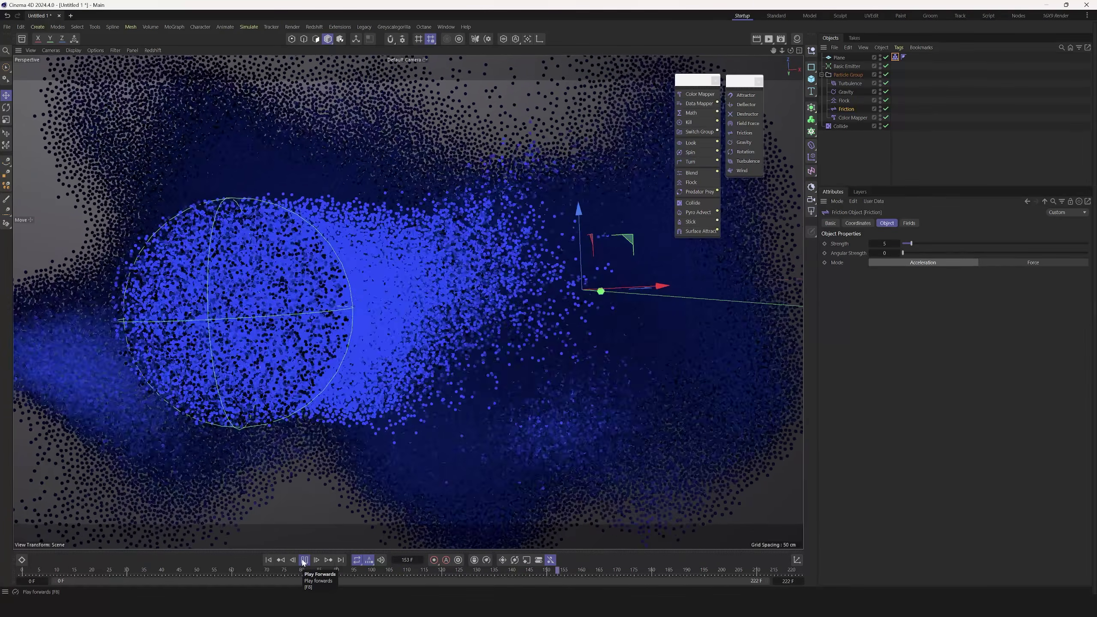
pyautogui.click(304, 560)
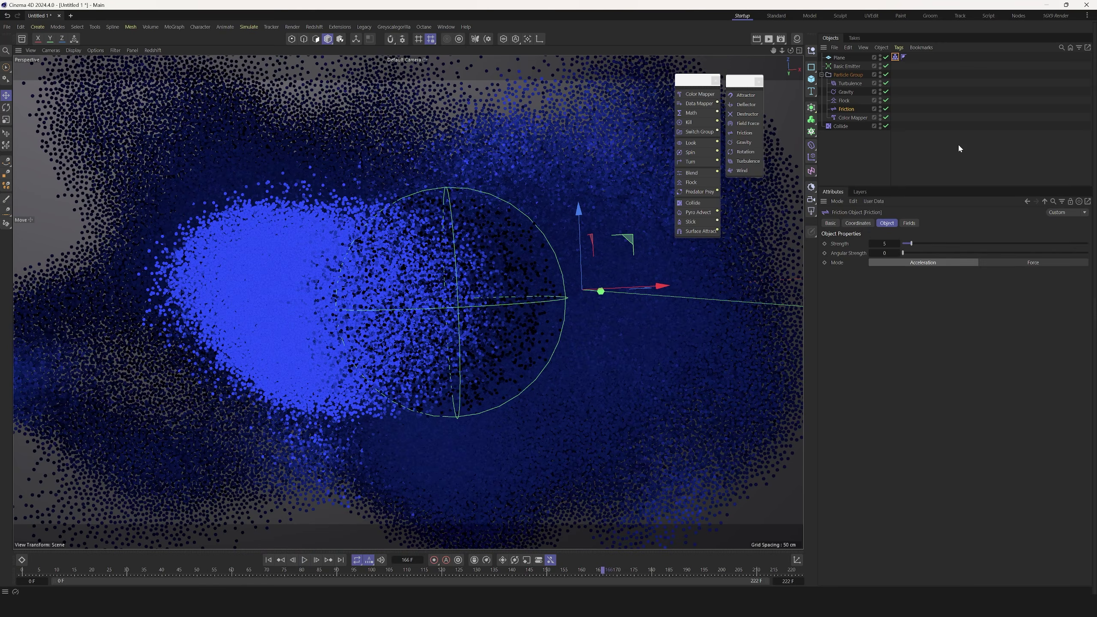
# Reveal the docked render view beside the managers and widen it
pyautogui.click(1094, 139)
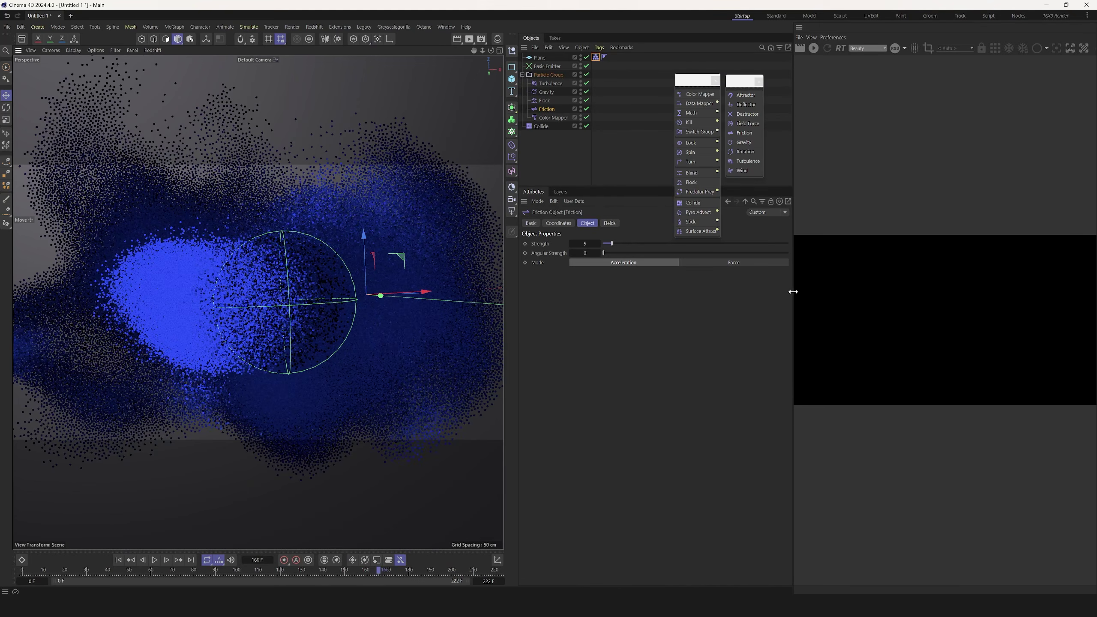
pyautogui.moveTo(792, 296); pyautogui.dragTo(684, 307)
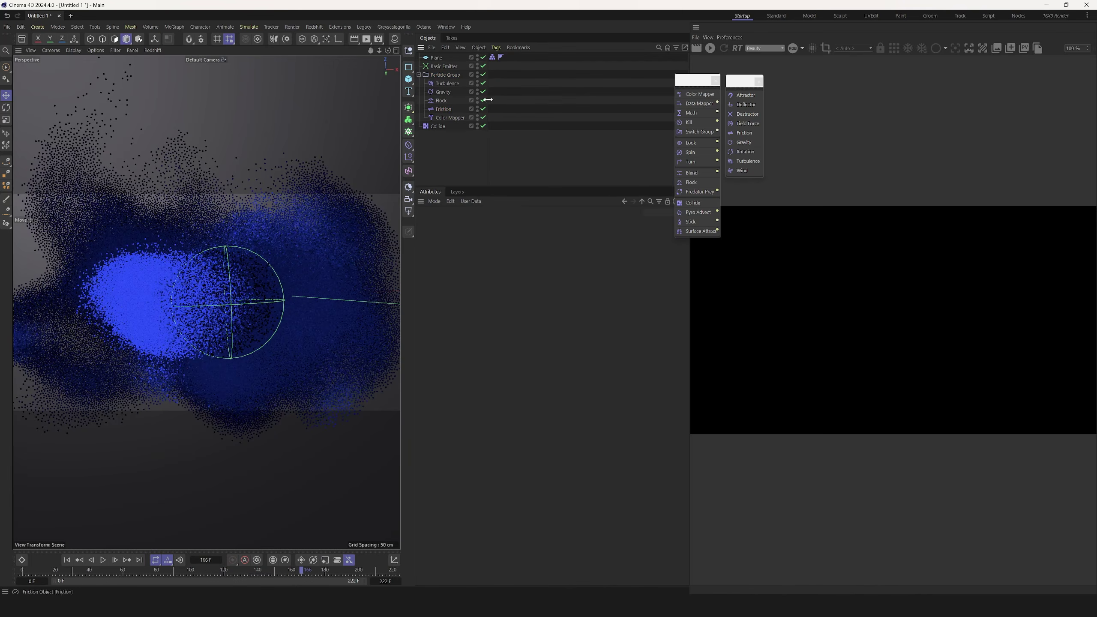
# Set the Basic Emitter's emission Rate to 100000 per second and play the simulation from the first frame
pyautogui.click(443, 66)
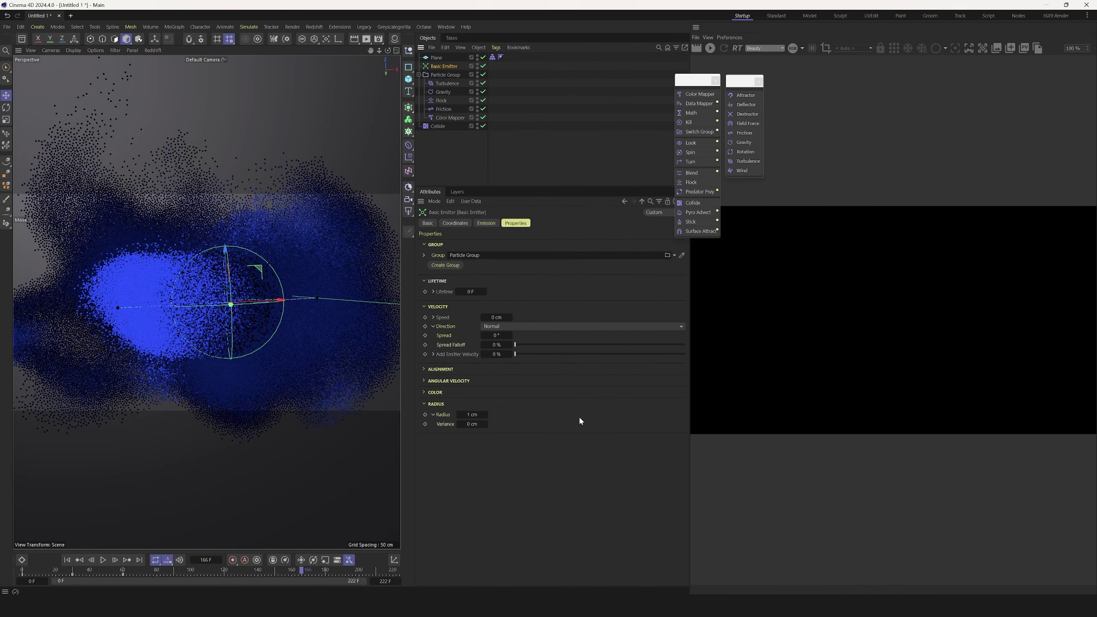
pyautogui.click(80, 560)
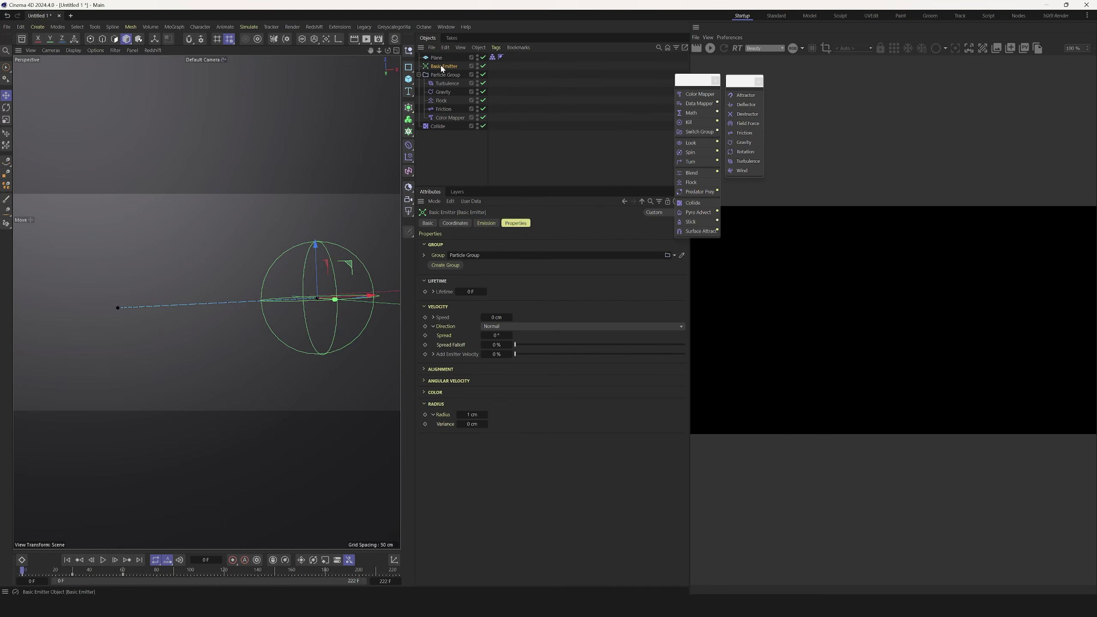
pyautogui.click(486, 223)
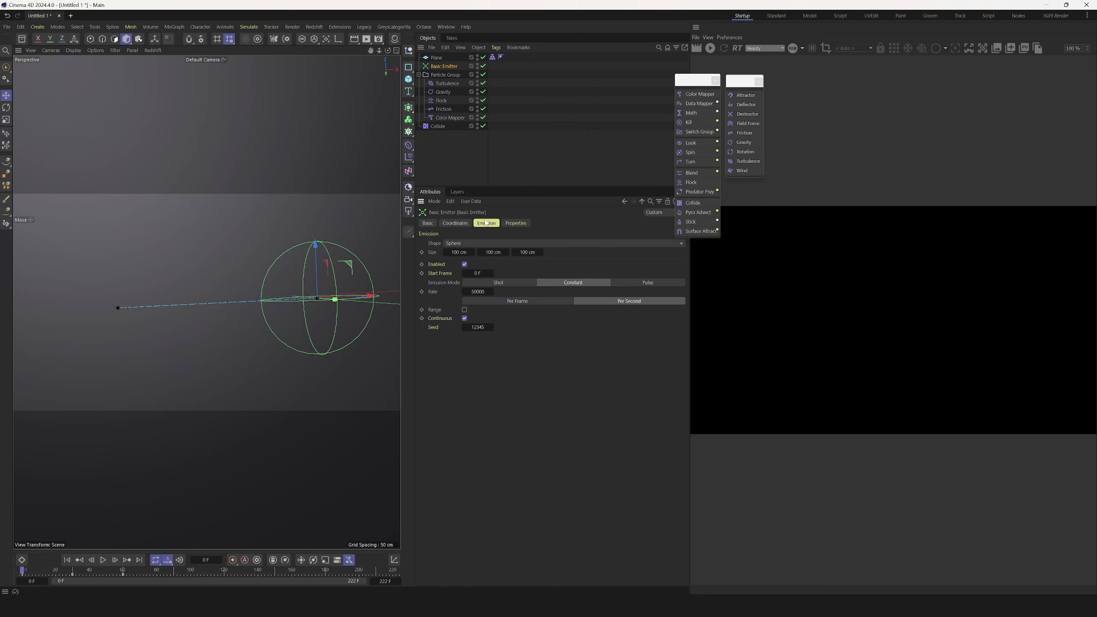
pyautogui.click(477, 292)
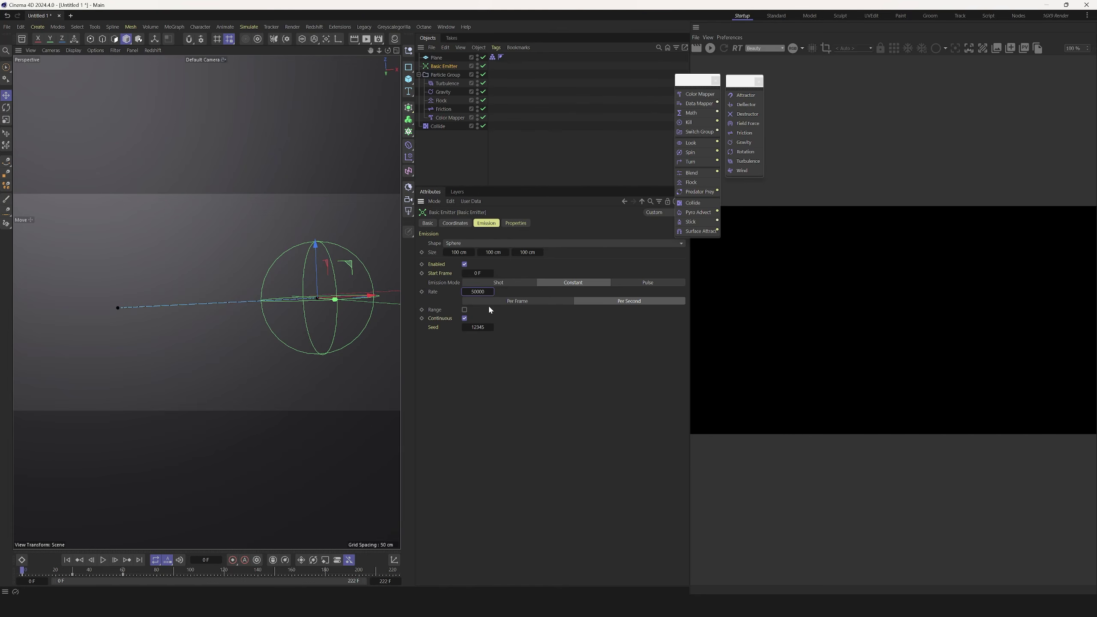
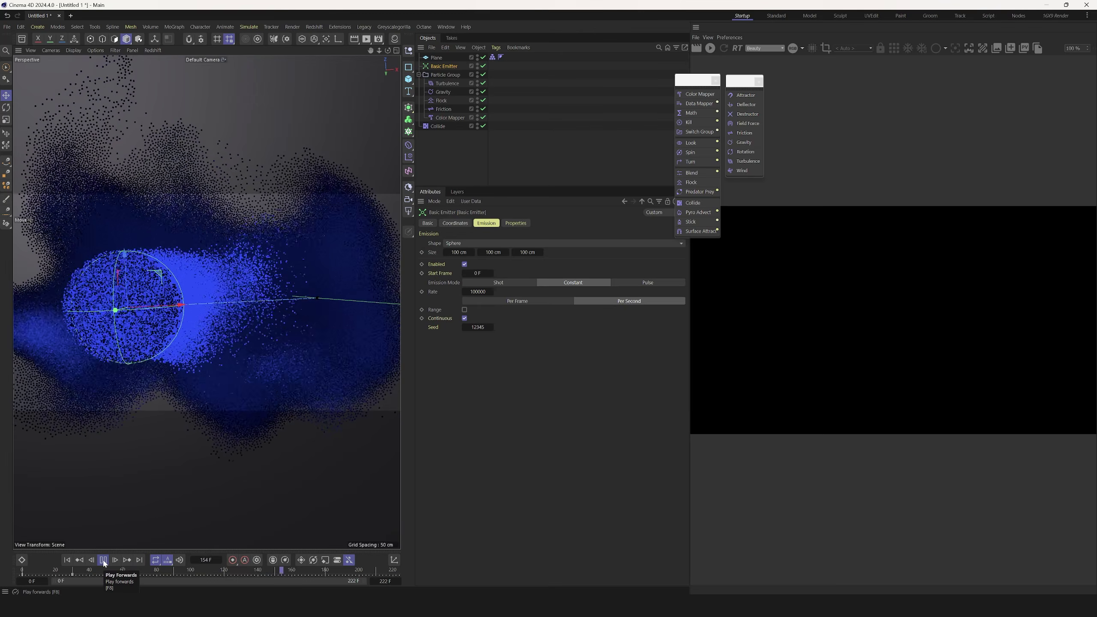
pyautogui.click(104, 562)
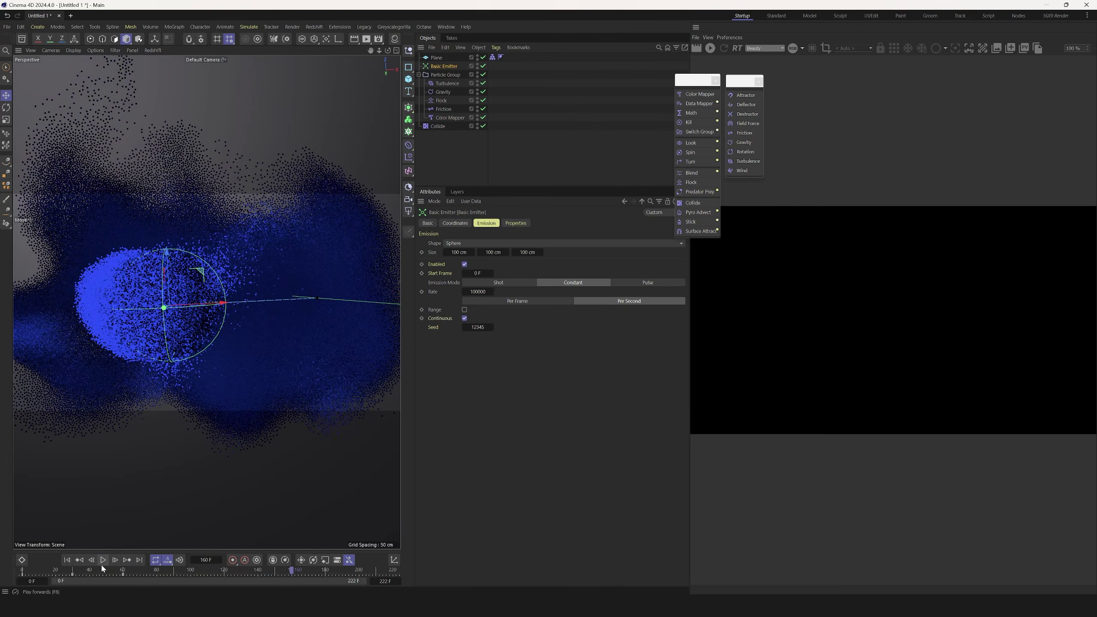
# Check the Particle Group's total point count while replaying the simulation from the first frame, and pause playback
pyautogui.click(438, 76)
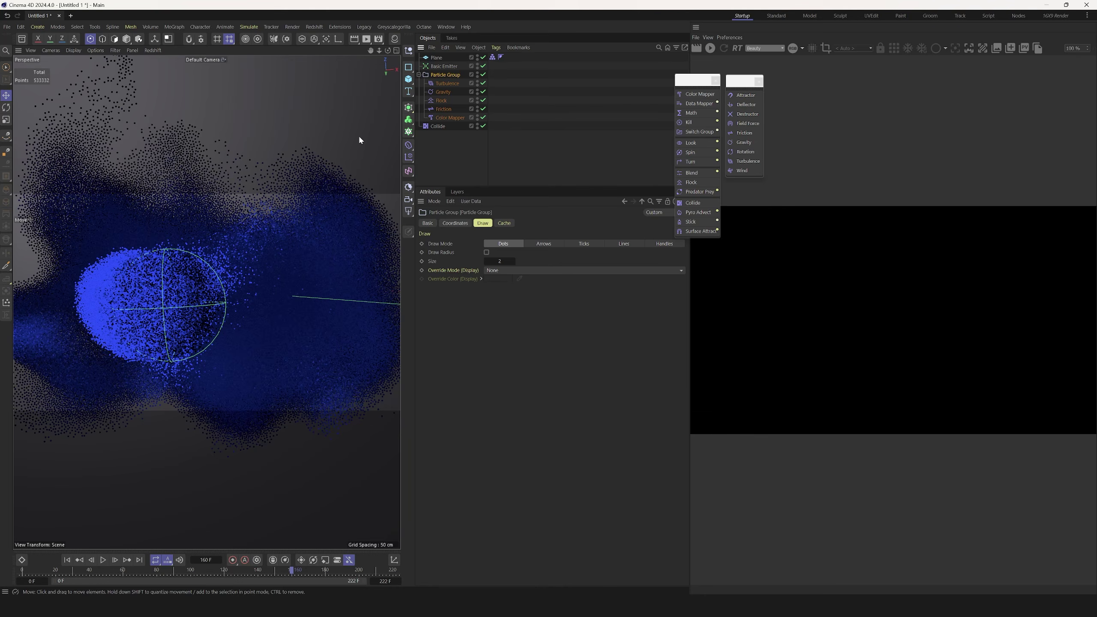
pyautogui.click(67, 559)
pyautogui.click(103, 560)
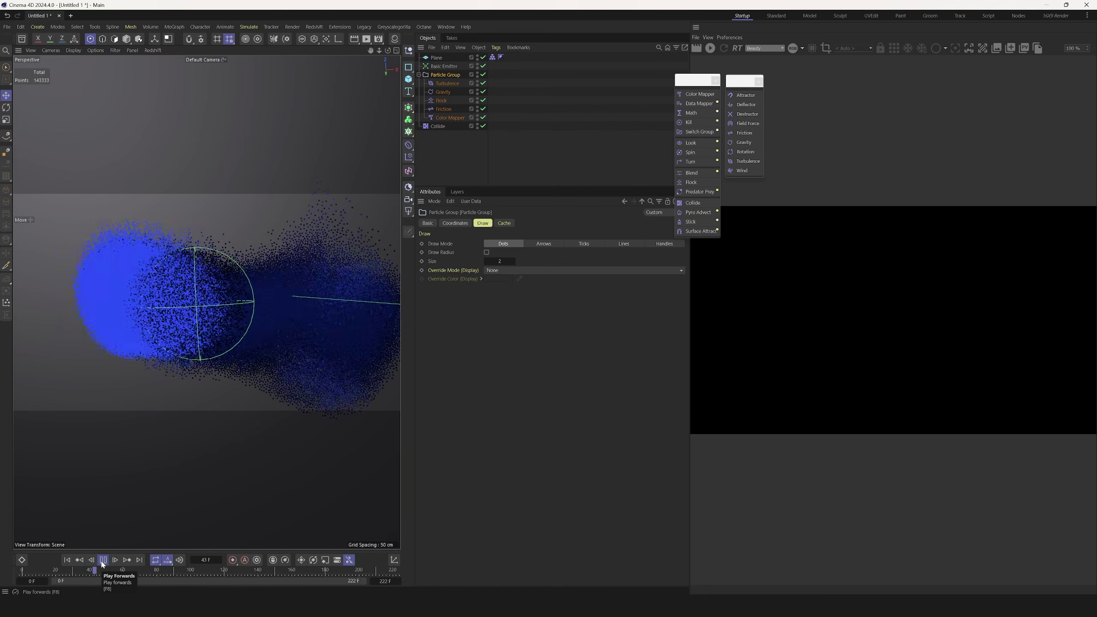
pyautogui.click(103, 562)
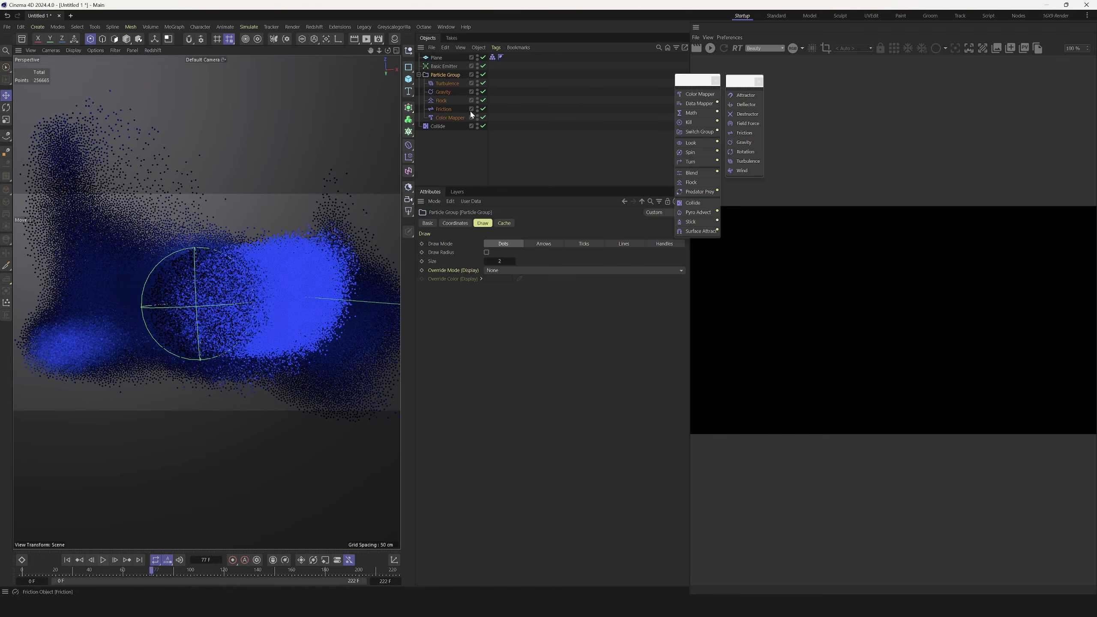
# Try the Basic Emitter's Add Emitter Velocity at 100 %, expand its components, and replay the simulation
pyautogui.click(442, 66)
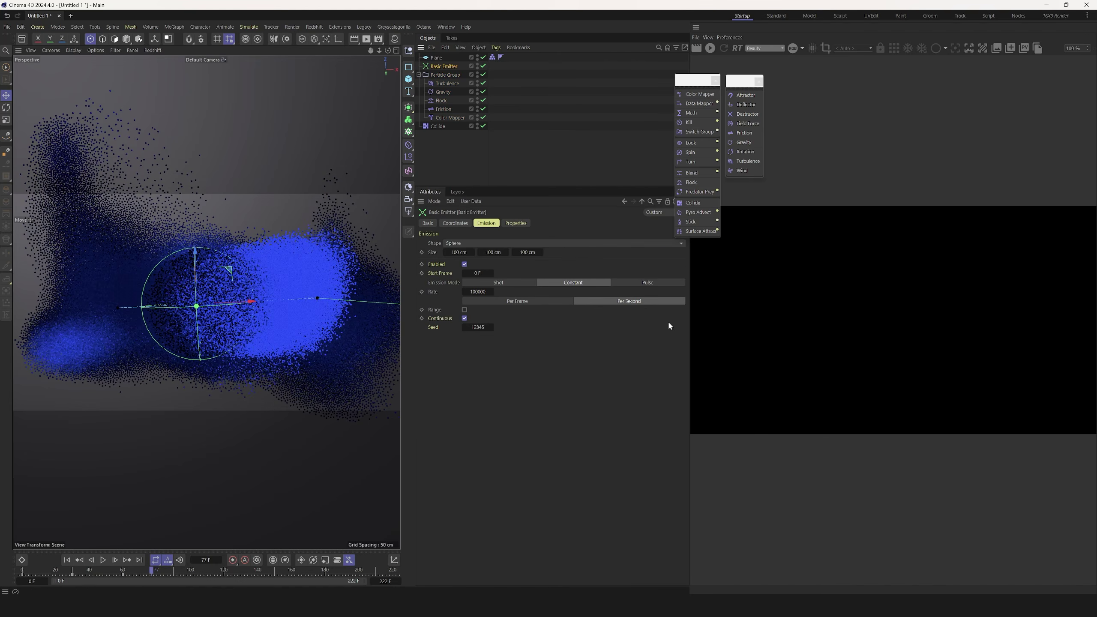
pyautogui.click(516, 224)
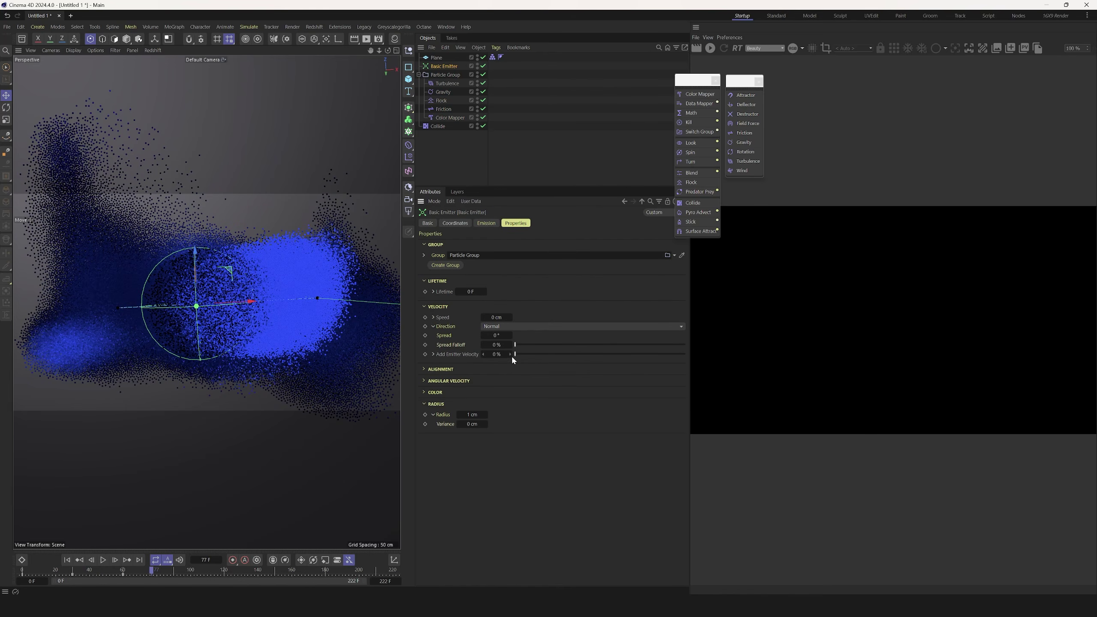
pyautogui.moveTo(527, 356); pyautogui.dragTo(685, 355)
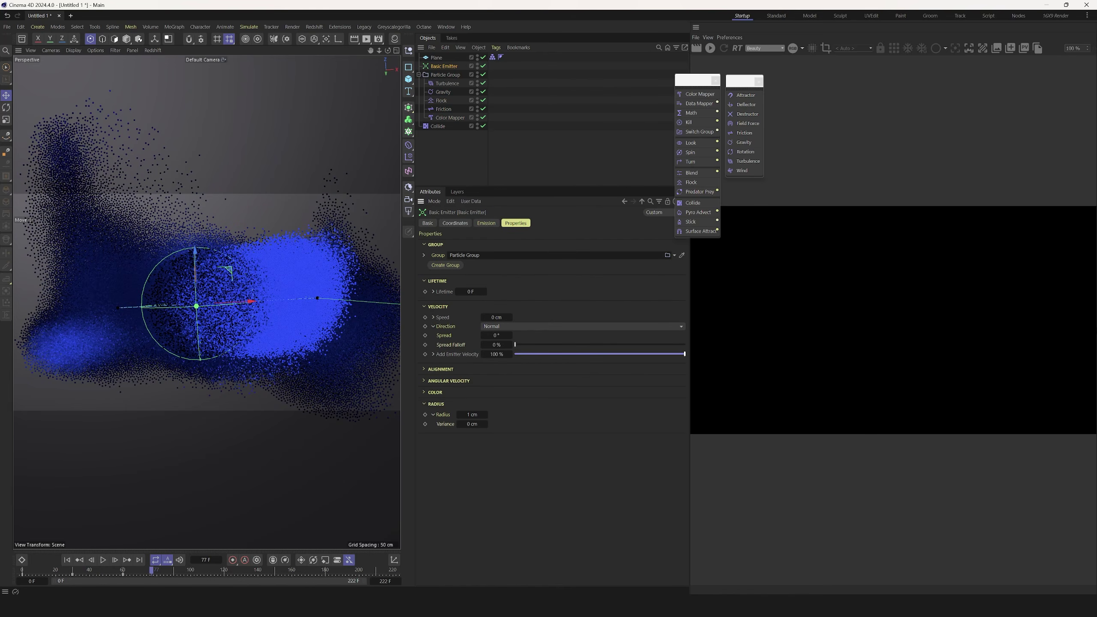
pyautogui.click(433, 354)
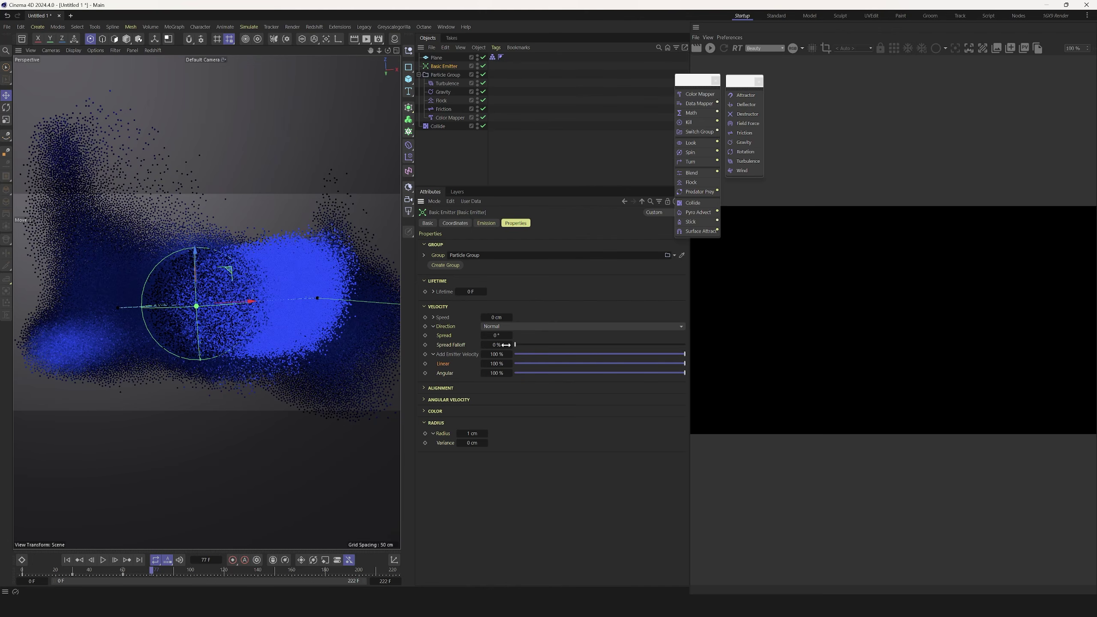
pyautogui.click(67, 559)
pyautogui.click(102, 559)
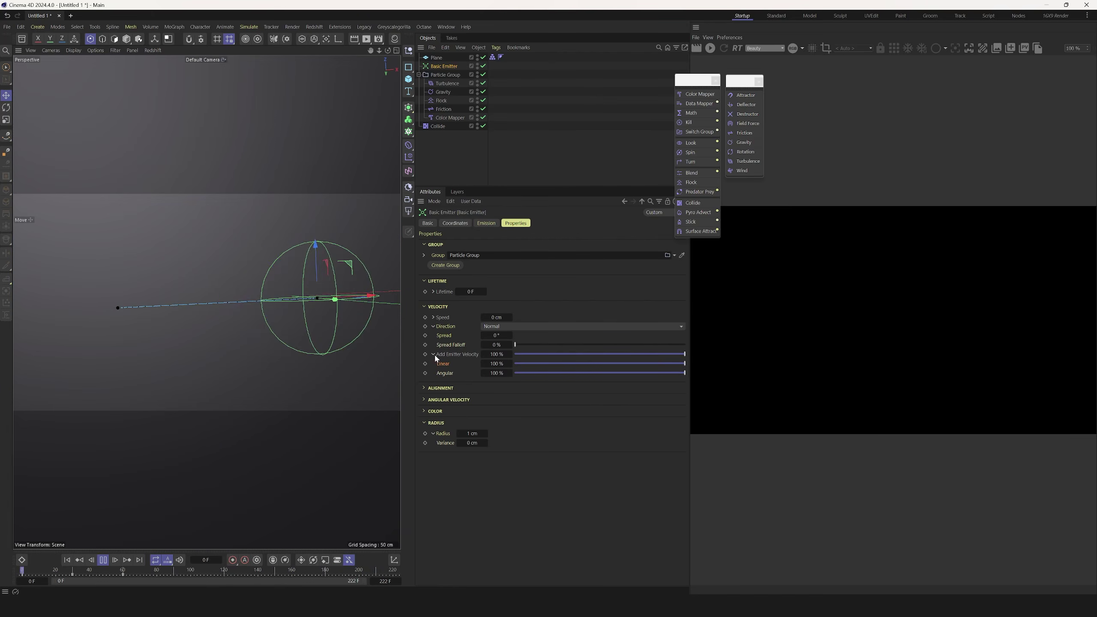
# Set the Basic Emitter's Add Emitter Velocity to 50 %, return to the first frame, and expand its Linear and Angular components
pyautogui.click(433, 355)
pyautogui.click(497, 354)
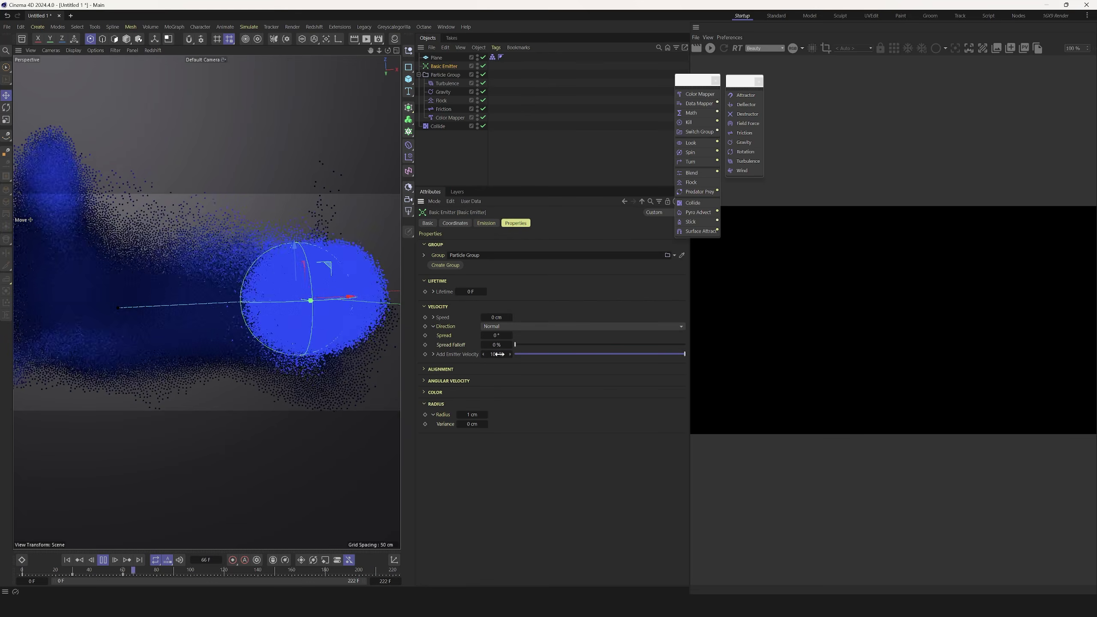
pyautogui.write('50')
pyautogui.press('Return')
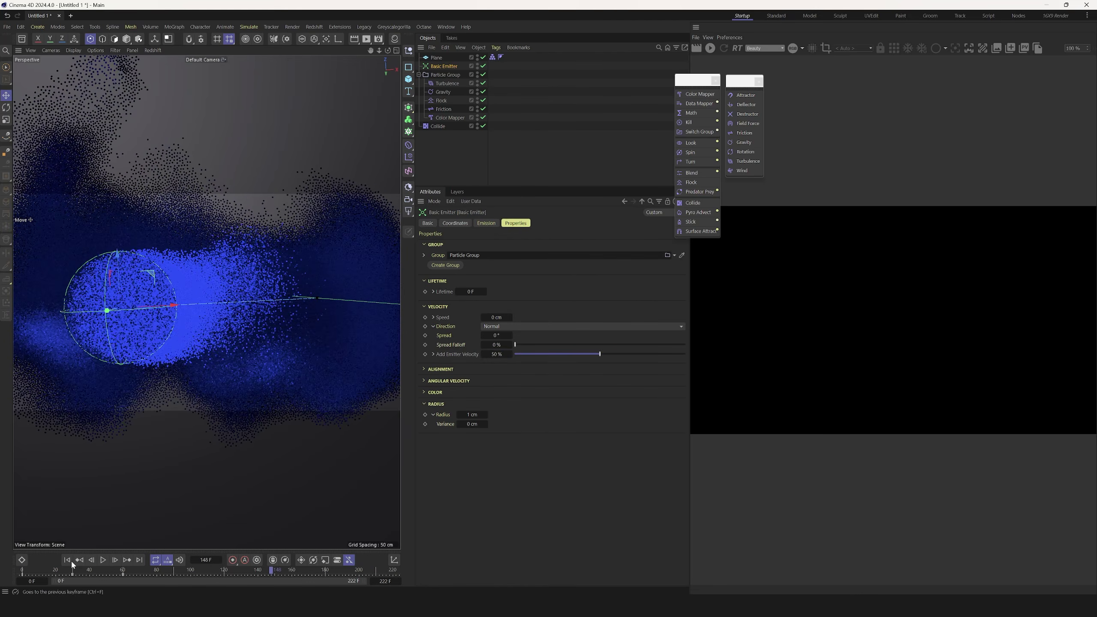
pyautogui.hotkey('shift', 'f')
pyautogui.click(433, 354)
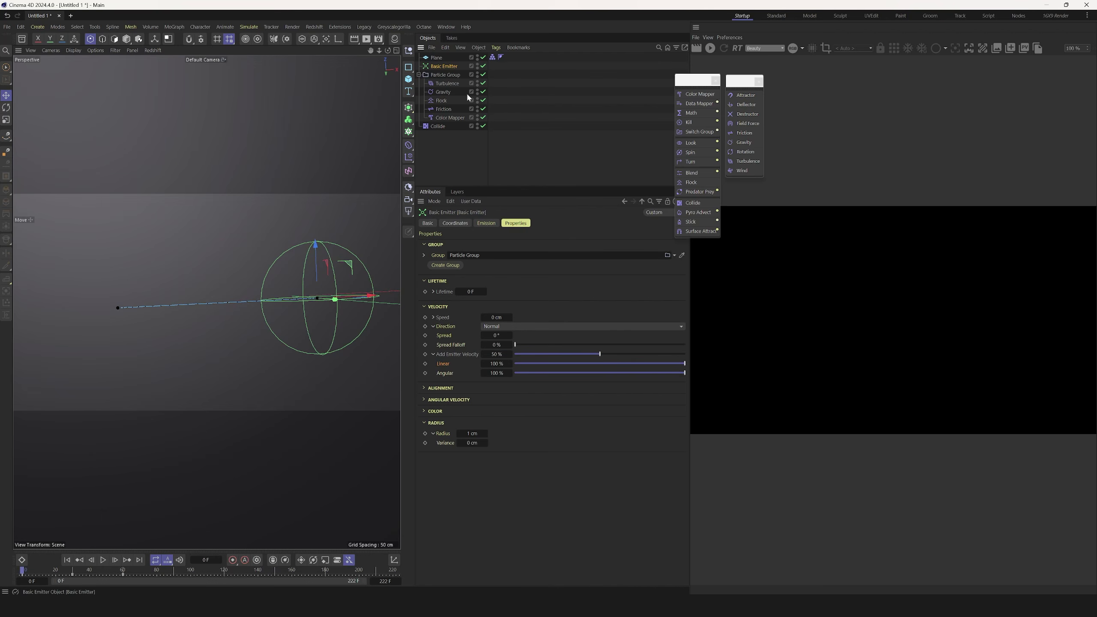
# Keyframe the Basic Emitter's R.P rotation at 0° on frame 0 and again with a new value on frame 222, and replay the simulation
pyautogui.click(456, 223)
pyautogui.moveTo(528, 265)
pyautogui.mouseDown()
pyautogui.moveTo(570, 265)
pyautogui.moveTo(547, 264)
pyautogui.mouseUp()
pyautogui.doubleClick(515, 265)
pyautogui.write('0')
pyautogui.press('Return')
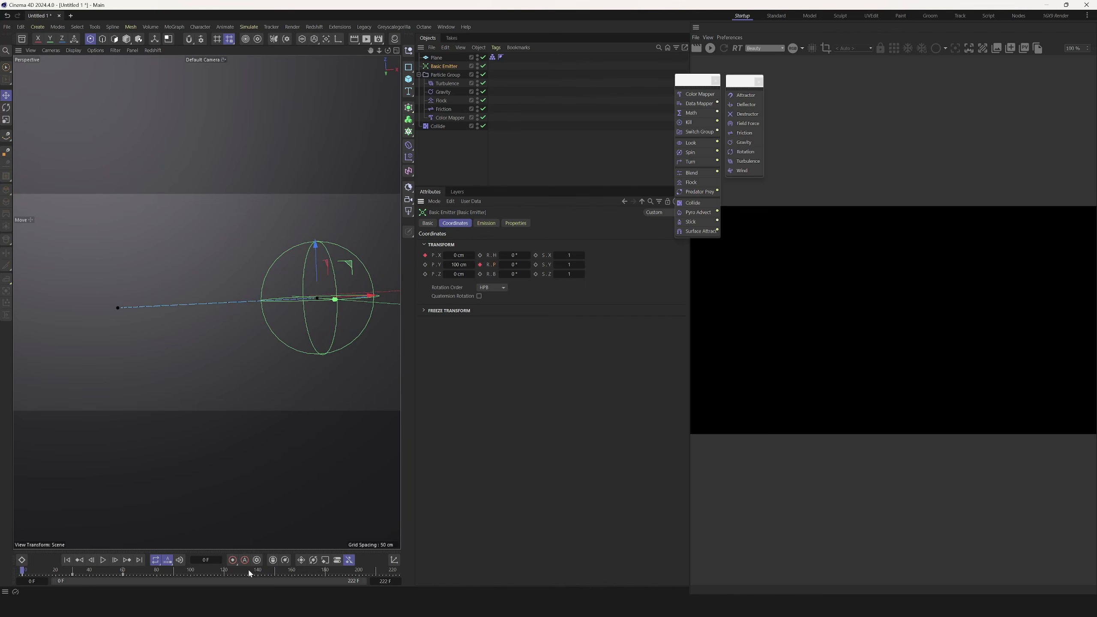
pyautogui.moveTo(394, 572); pyautogui.dragTo(401, 575)
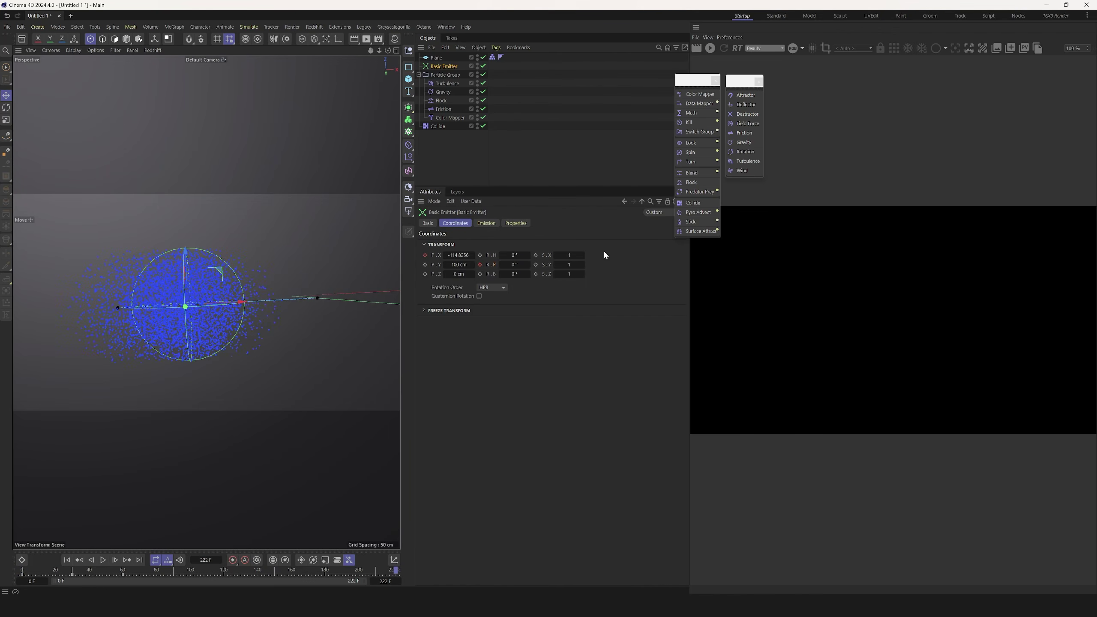
pyautogui.doubleClick(515, 264)
pyautogui.click(67, 560)
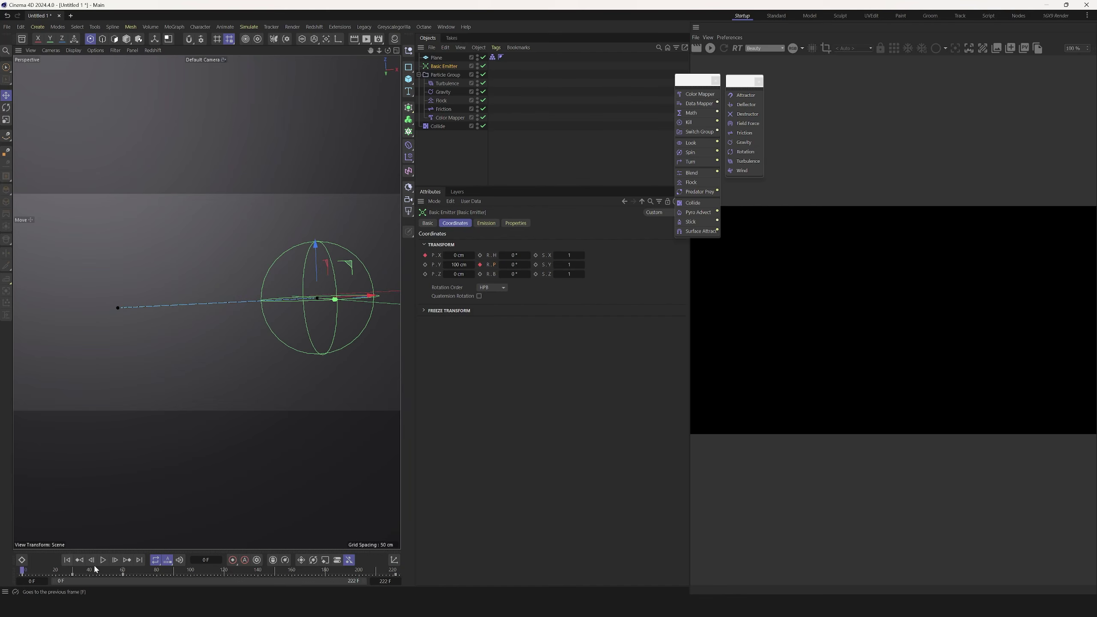
pyautogui.click(562, 158)
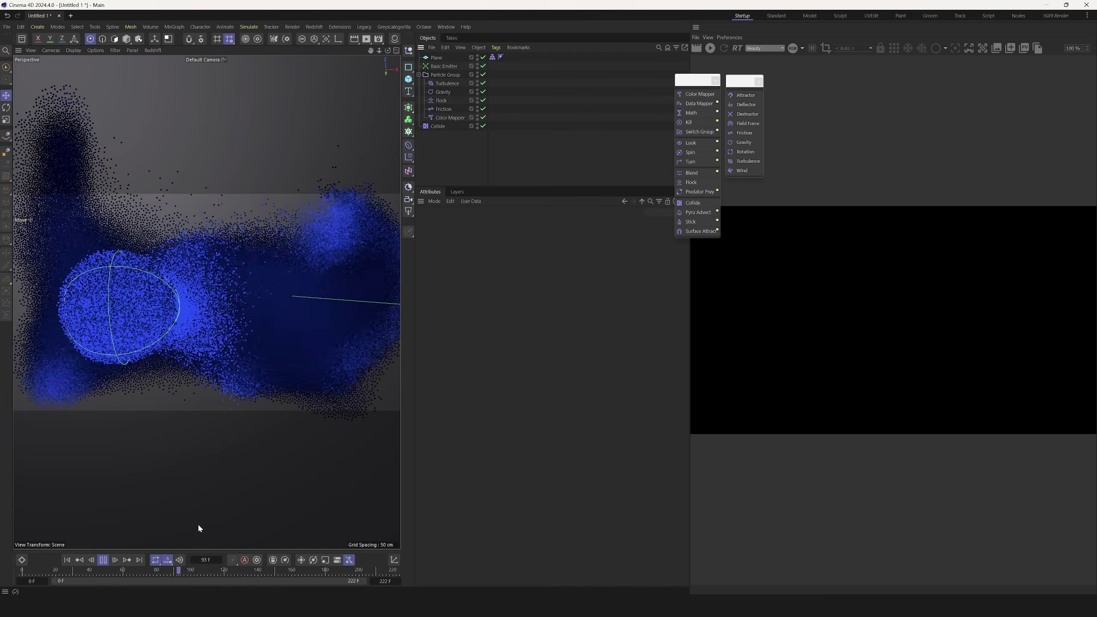
# Pause the simulation playback and move the two floating particle palettes away from the render view
pyautogui.click(103, 560)
pyautogui.moveTo(693, 80); pyautogui.dragTo(579, 56)
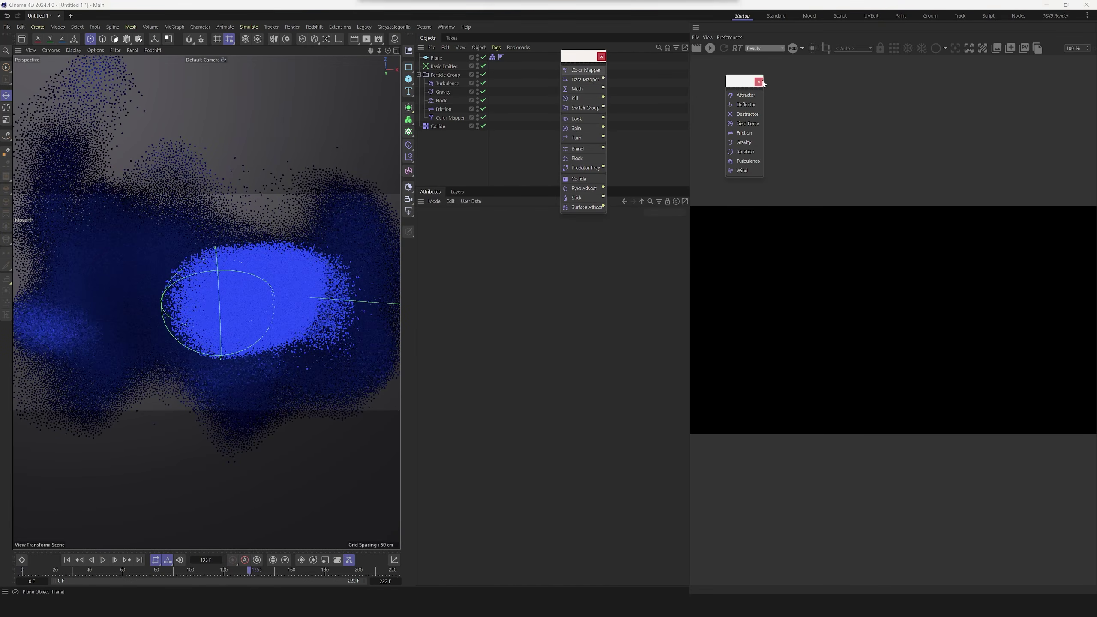
pyautogui.moveTo(739, 81); pyautogui.dragTo(646, 69)
# Add a Redshift Object tag to the Particle Group and set its particle Mode to Optimized Spheres
pyautogui.rightClick(443, 75)
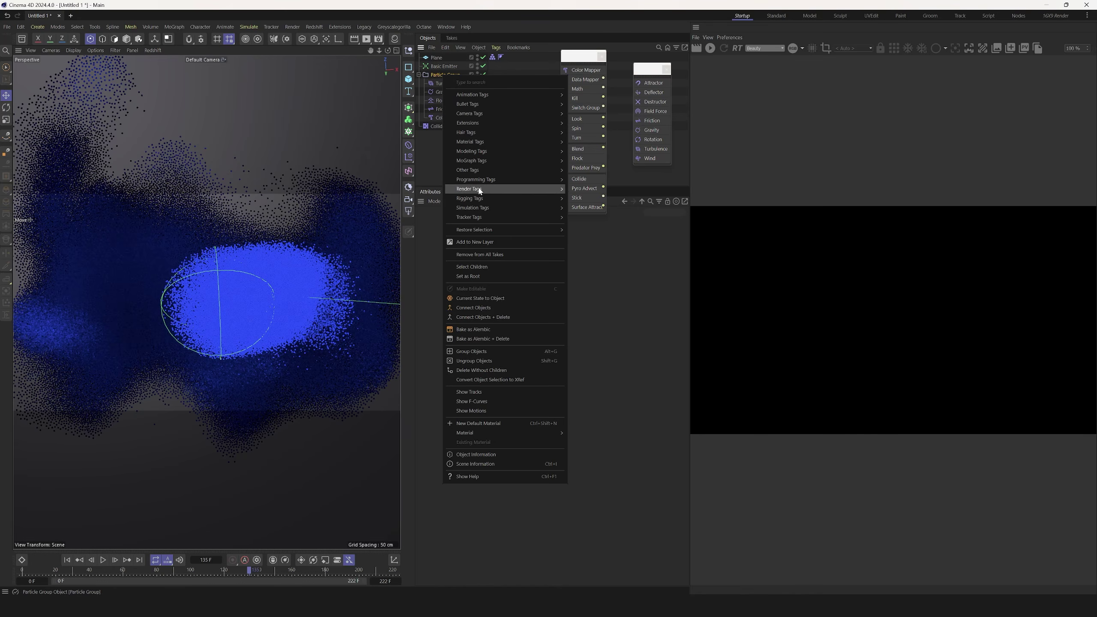
pyautogui.moveTo(481, 193)
pyautogui.click(586, 222)
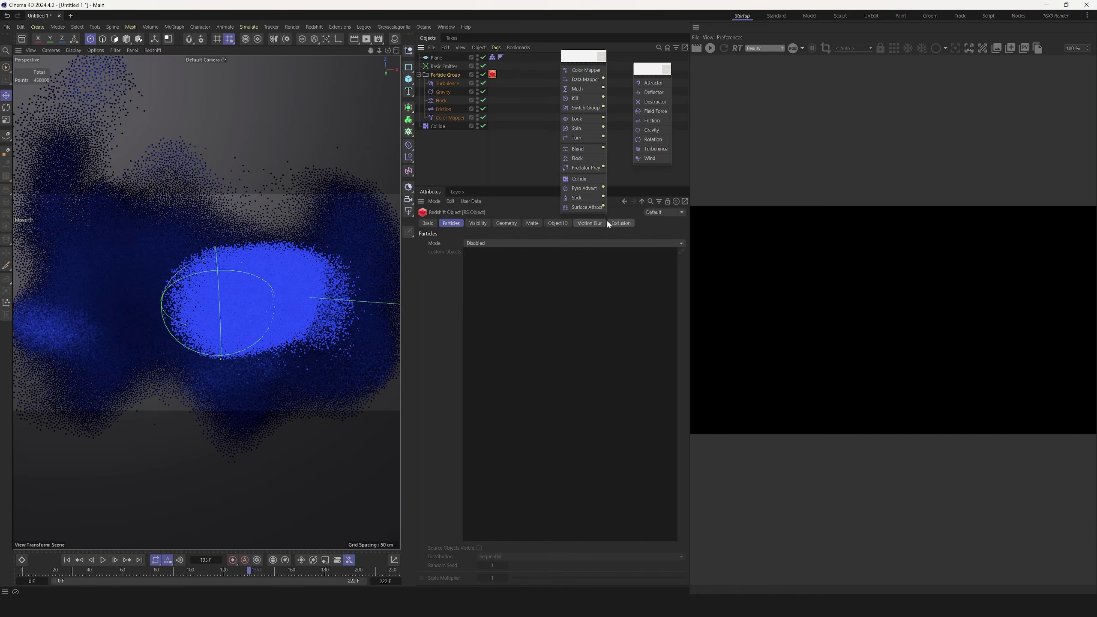
pyautogui.click(480, 244)
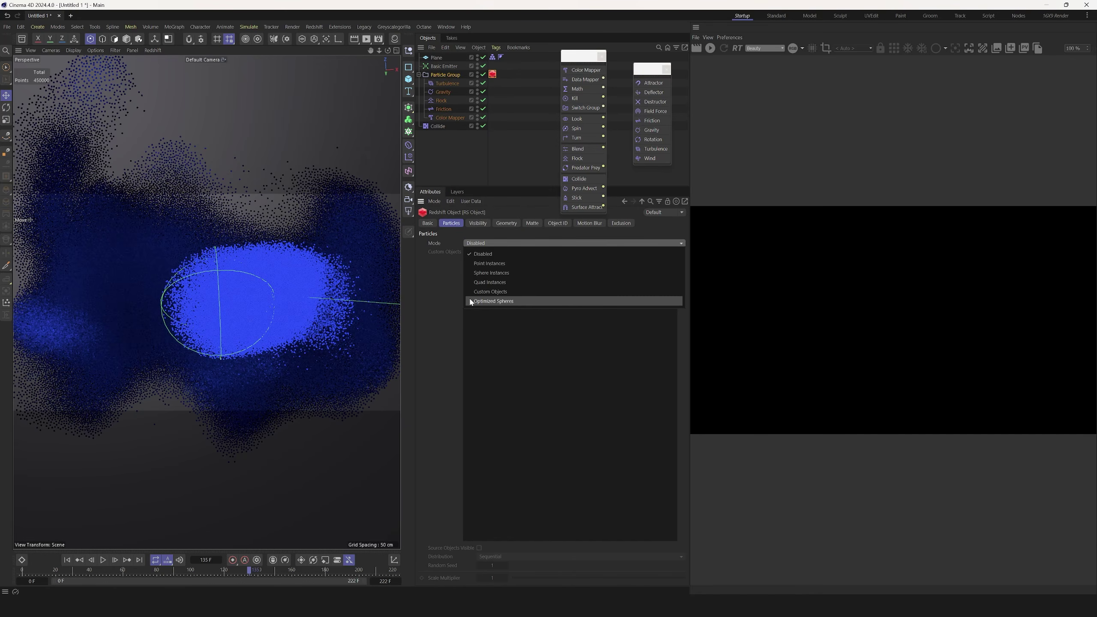
pyautogui.click(533, 303)
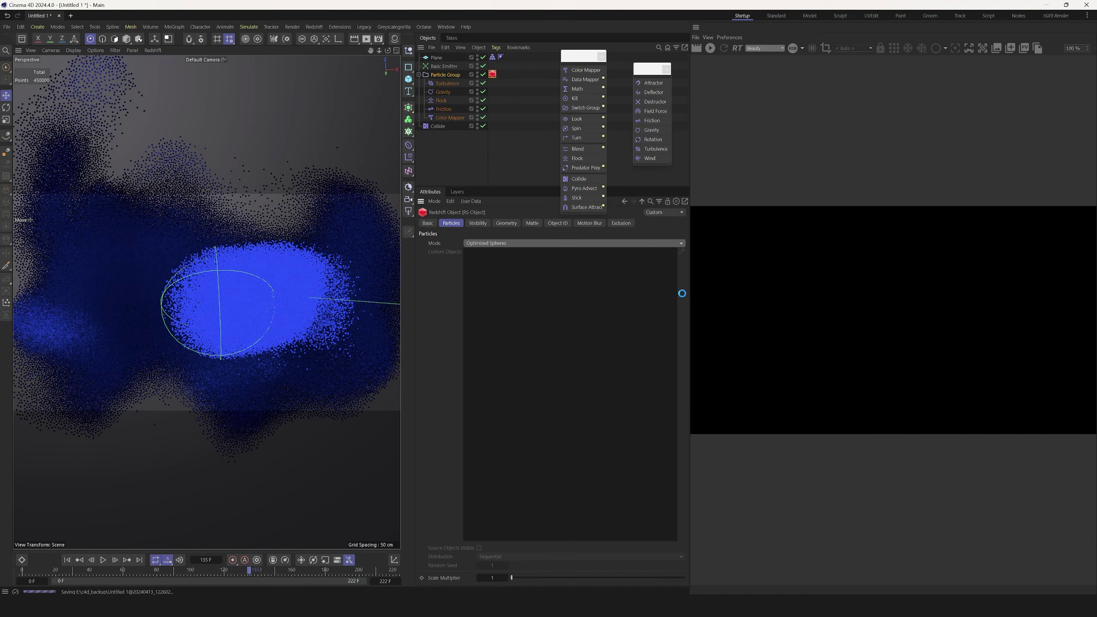
# Add a Redshift Dome Light with the HDRI hdr-light-studio_01.exr as its texture and Background turned off
pyautogui.click(409, 212)
pyautogui.click(449, 290)
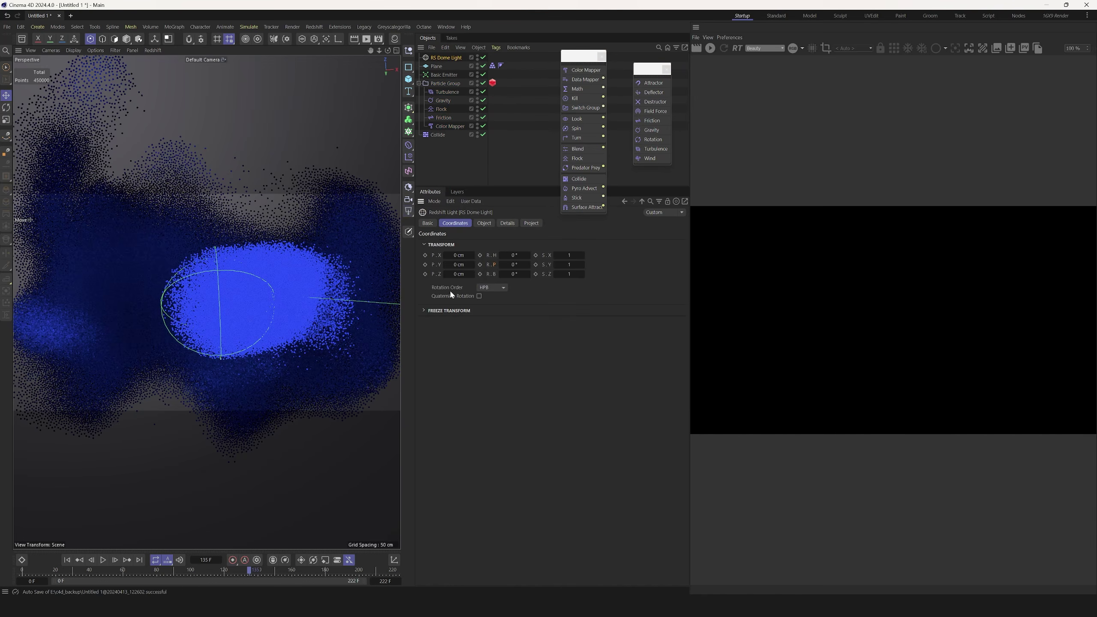
pyautogui.click(23, 39)
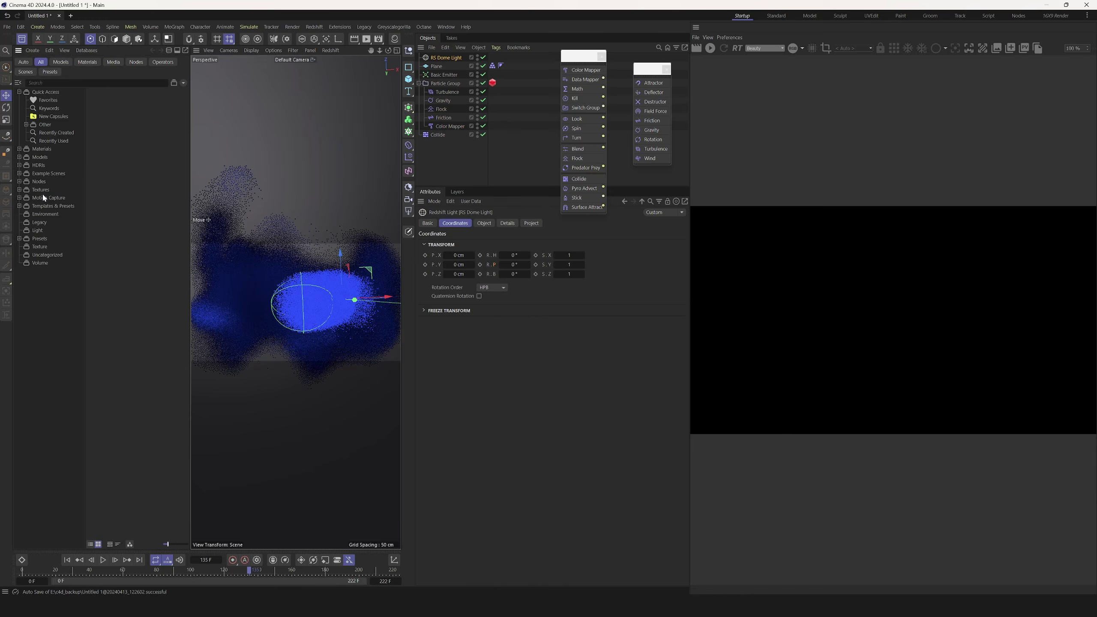
pyautogui.click(39, 165)
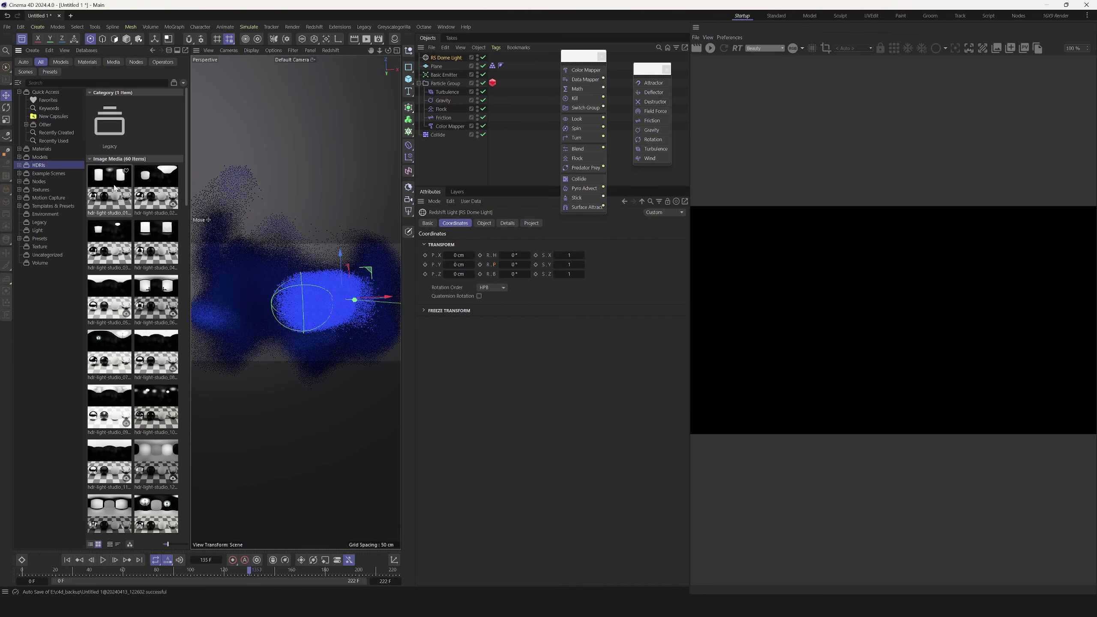
pyautogui.click(115, 189)
pyautogui.moveTo(106, 195); pyautogui.dragTo(382, 298)
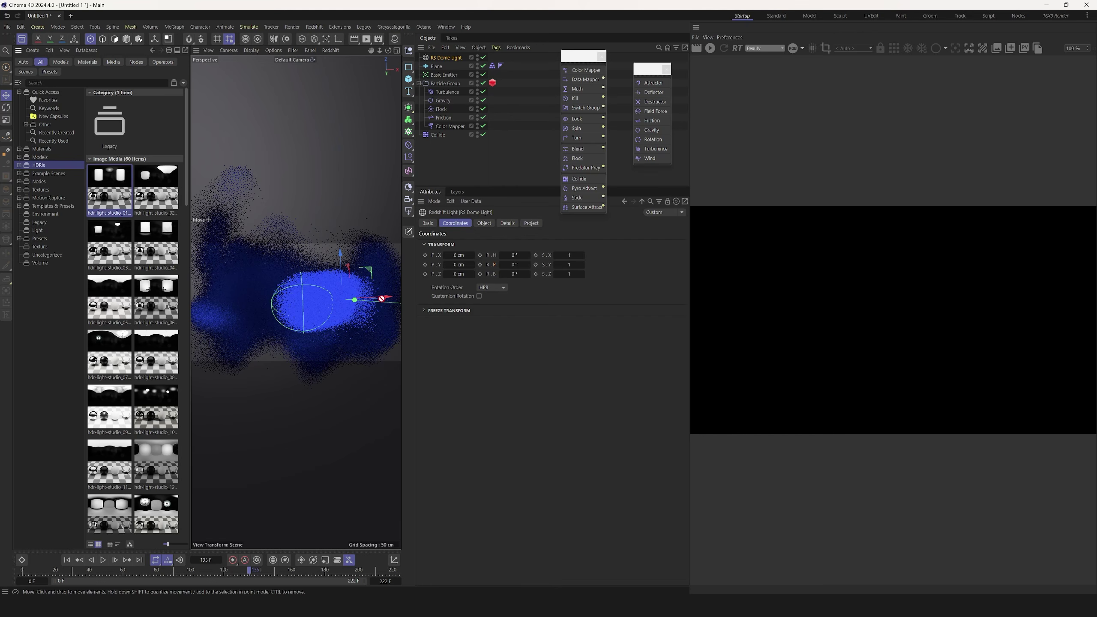
pyautogui.moveTo(487, 226); pyautogui.dragTo(485, 278)
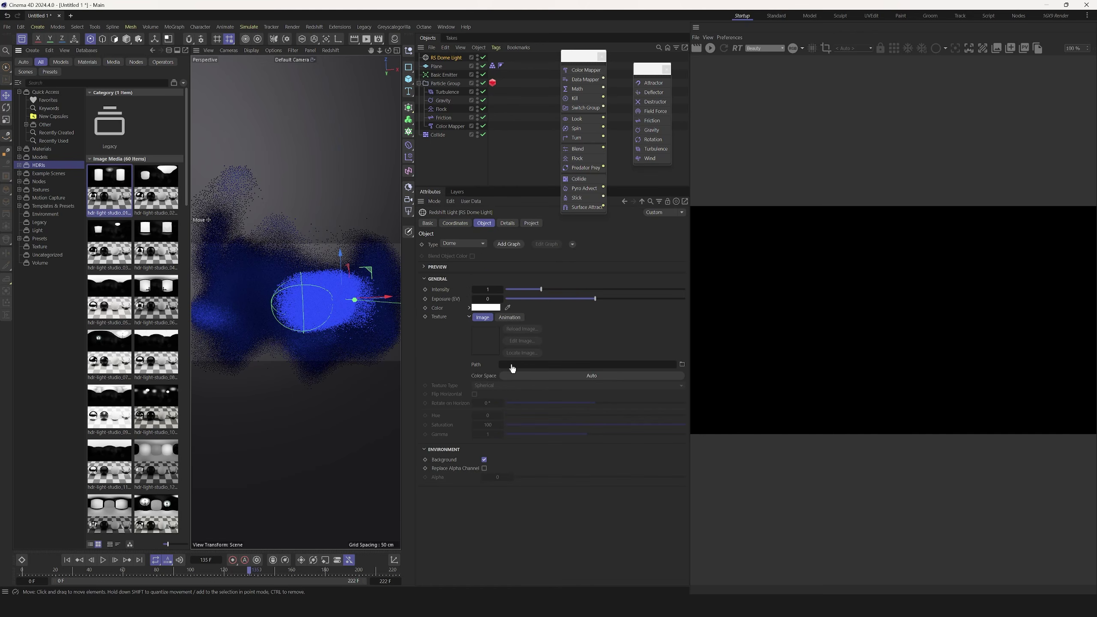
pyautogui.moveTo(513, 368); pyautogui.dragTo(512, 368)
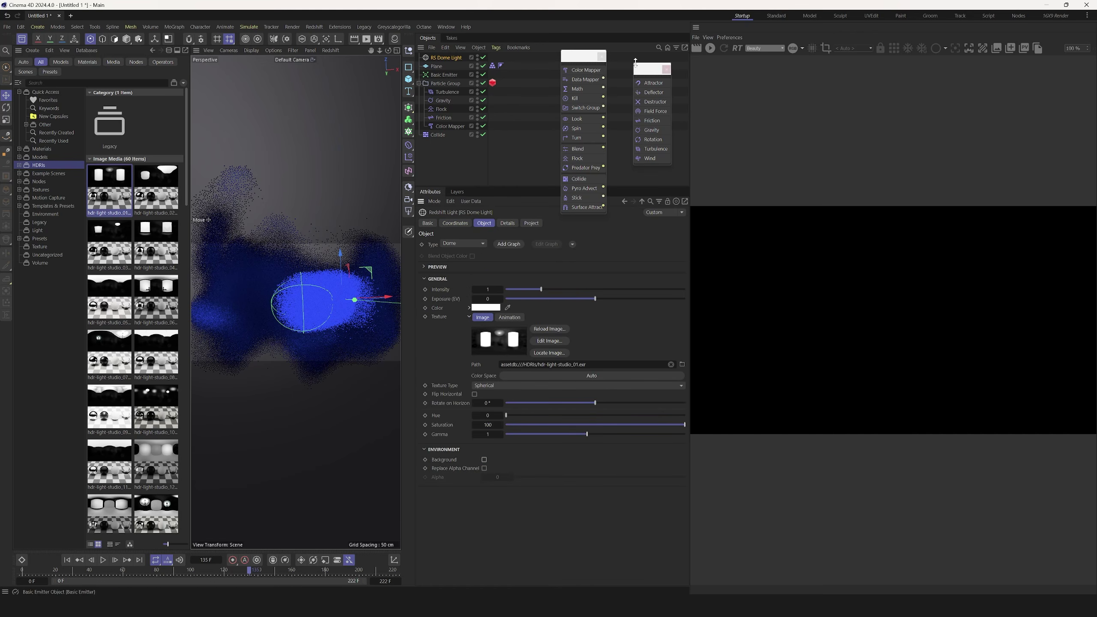
# Create a Redshift Standard material and apply it to the Plane
pyautogui.click(408, 51)
pyautogui.click(362, 50)
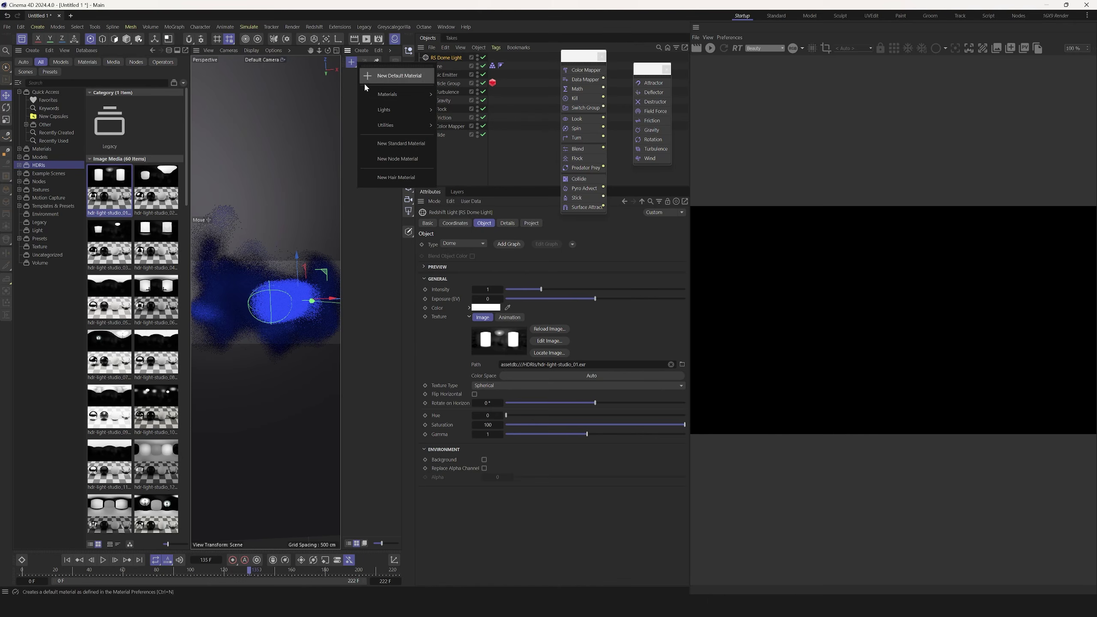
pyautogui.moveTo(395, 94)
pyautogui.click(453, 92)
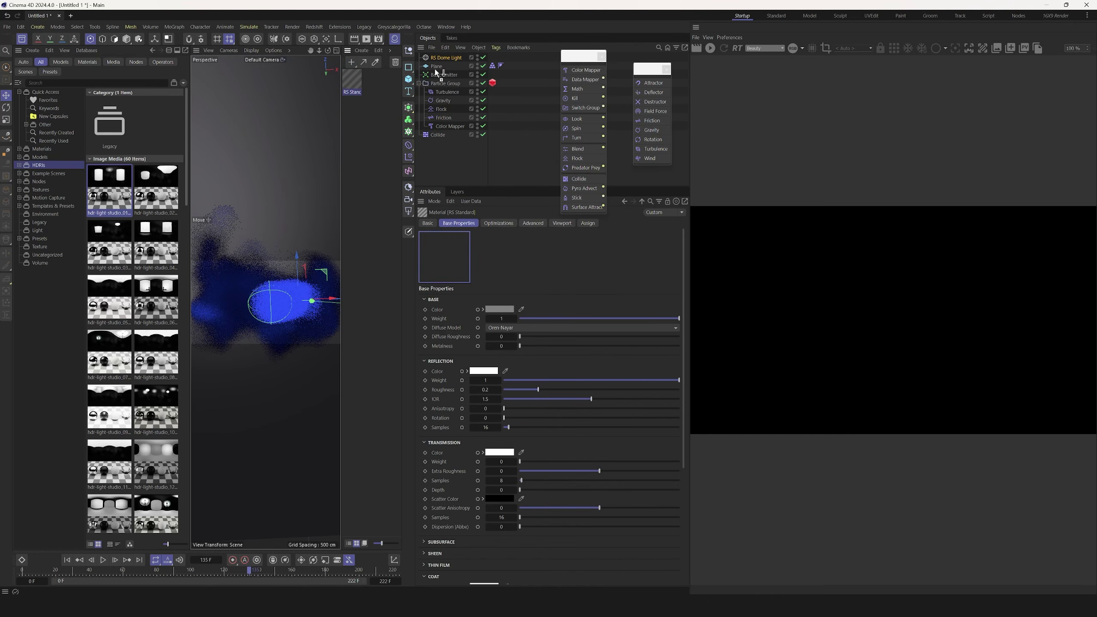
pyautogui.moveTo(437, 71); pyautogui.dragTo(437, 68)
# Rename the Plane's new material as floor
pyautogui.doubleClick(353, 92)
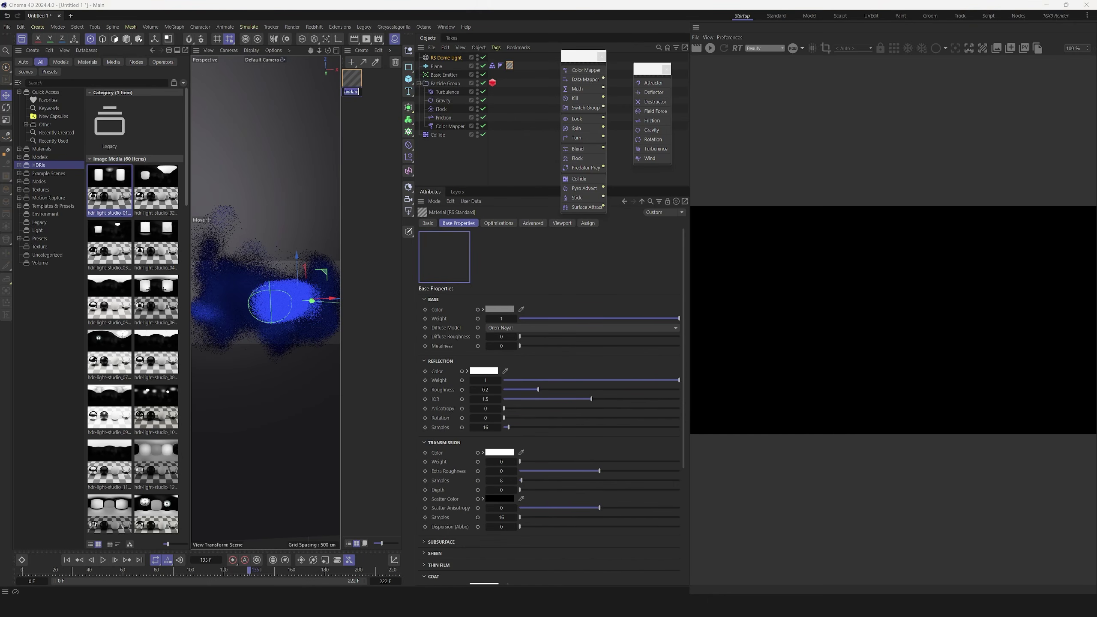
pyautogui.write('floor')
pyautogui.press('Return')
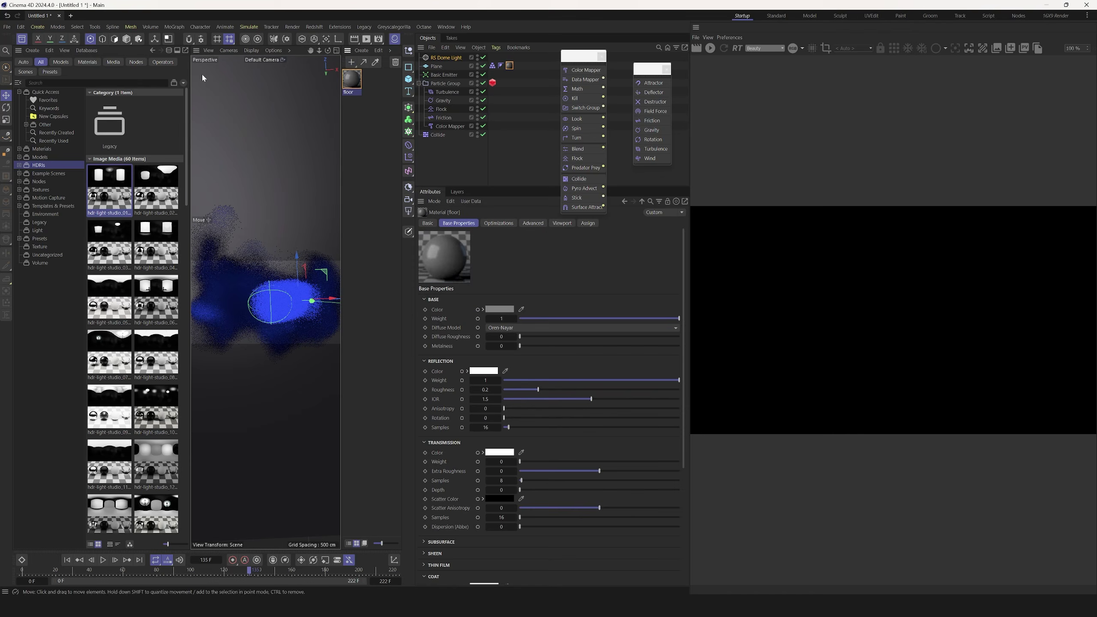
# Close the asset library, then give the floor material a light grey base color and a reflection weight of 0.511
pyautogui.click(22, 44)
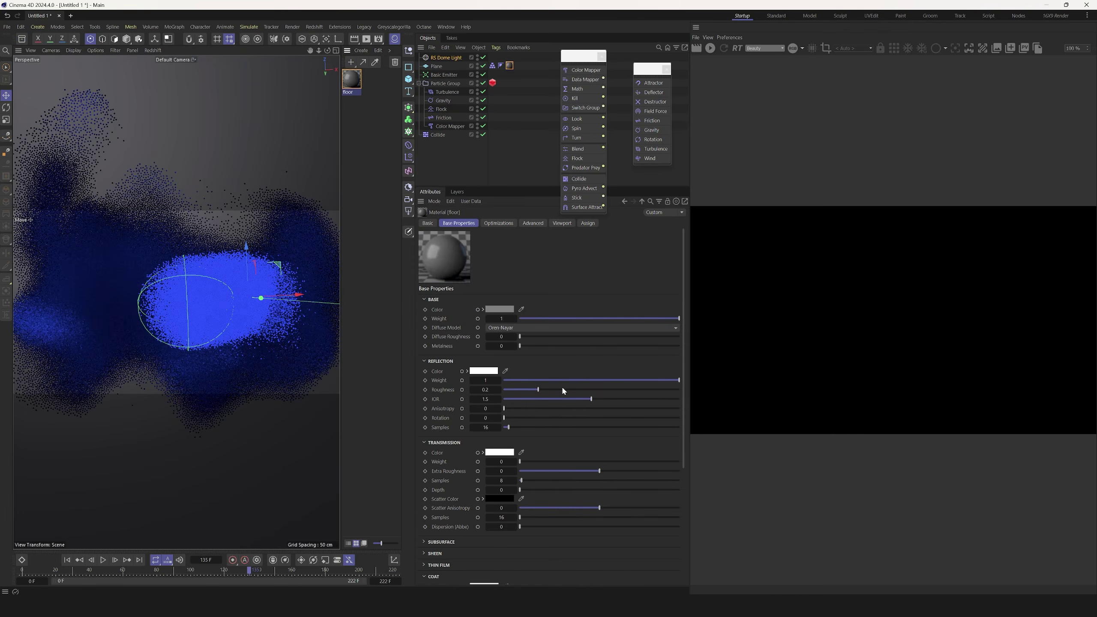
pyautogui.click(499, 309)
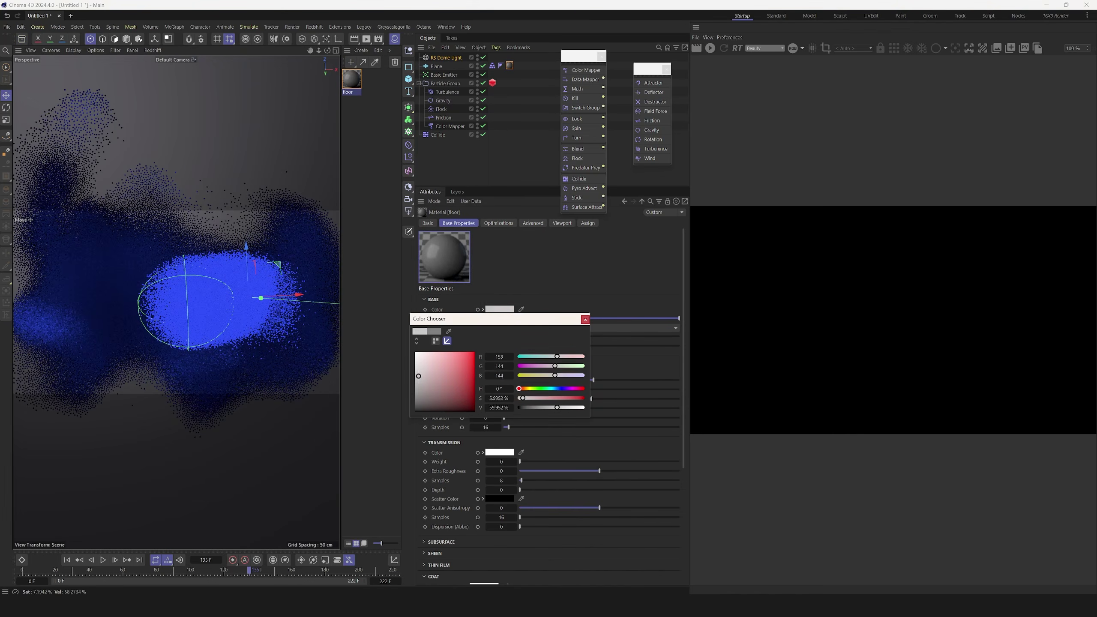
pyautogui.click(585, 319)
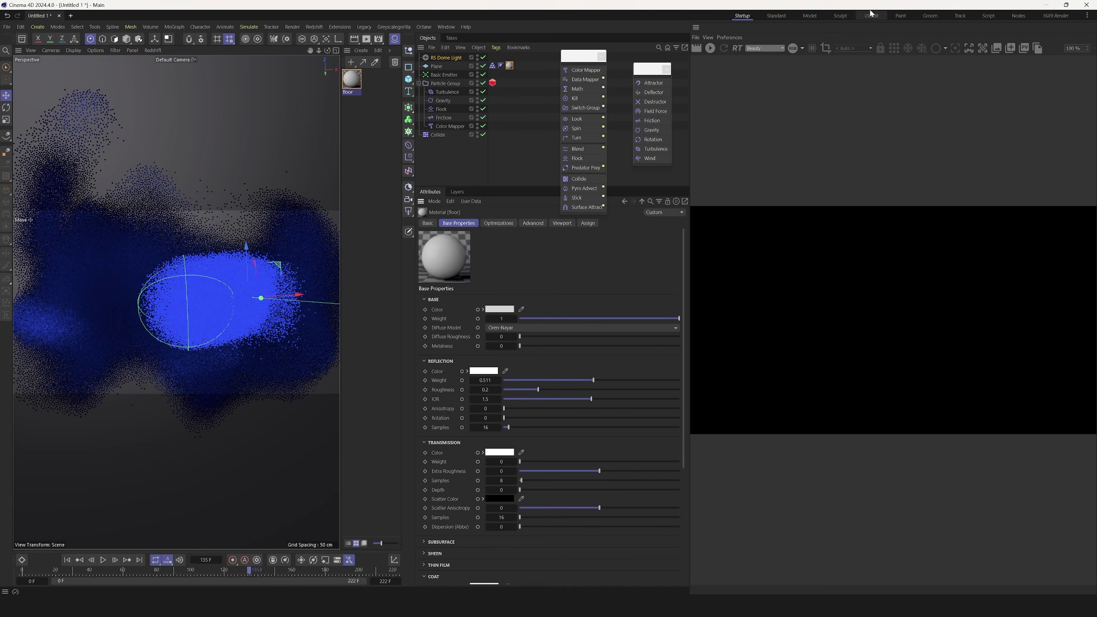
# Check the advanced Redshift sampling settings in the render settings and start the interactive render
pyautogui.click(379, 40)
pyautogui.click(416, 104)
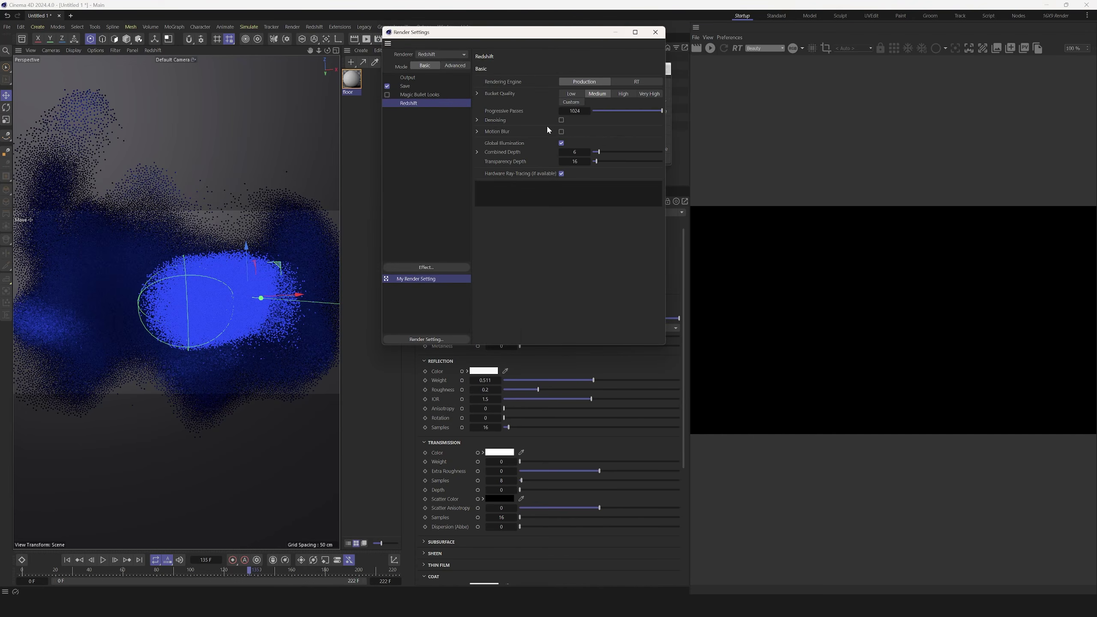
pyautogui.click(455, 67)
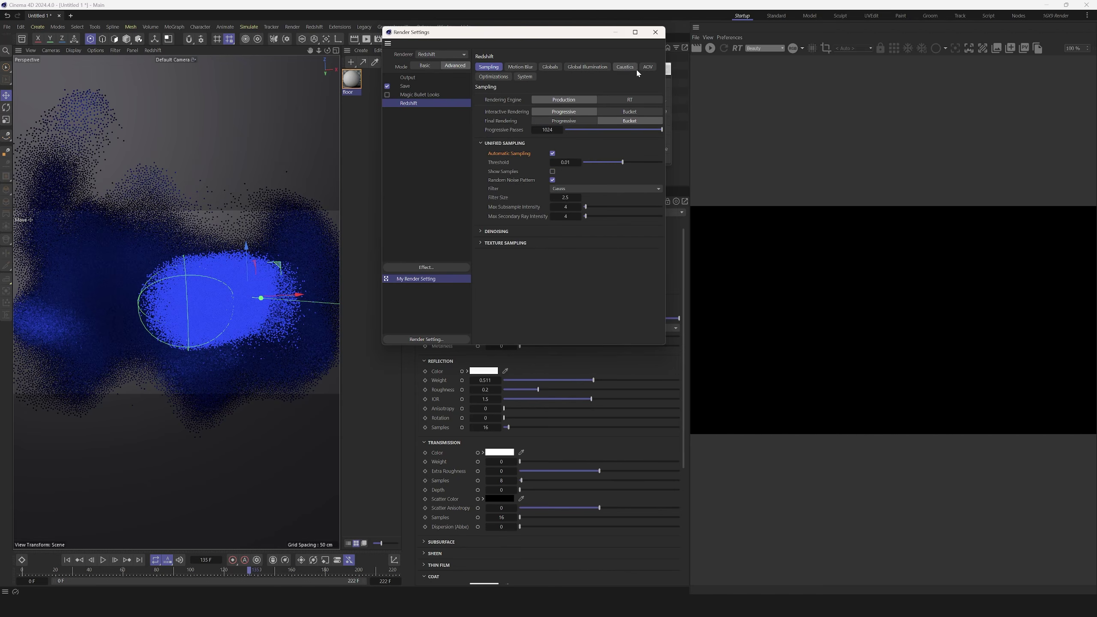
pyautogui.click(654, 39)
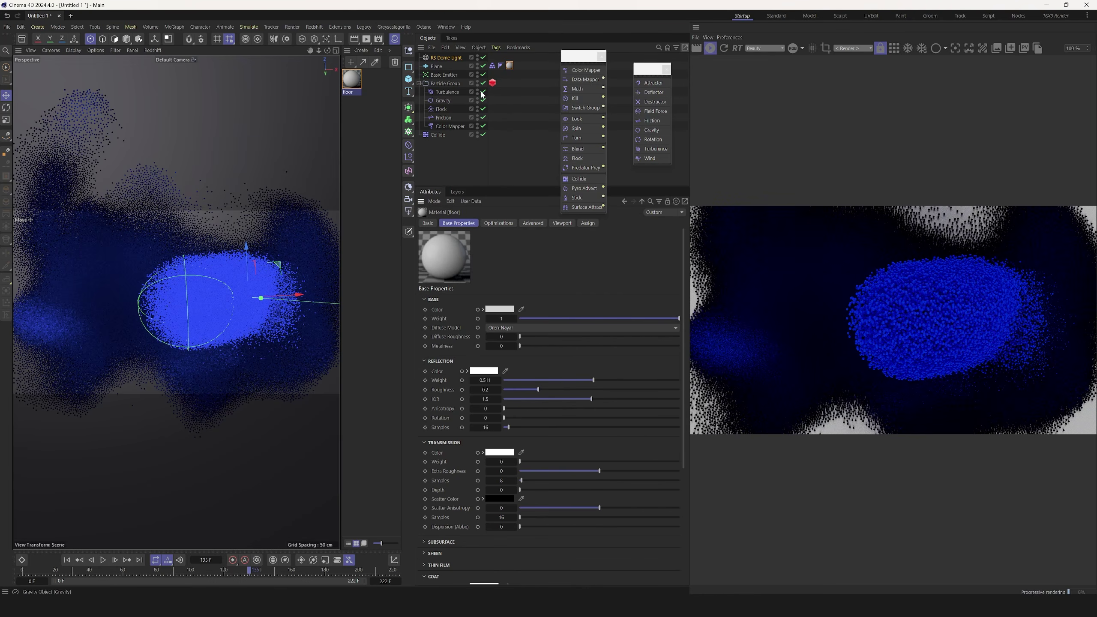
# Create a second Redshift Standard material and apply it to the Particle Group
pyautogui.click(362, 50)
pyautogui.moveTo(395, 95)
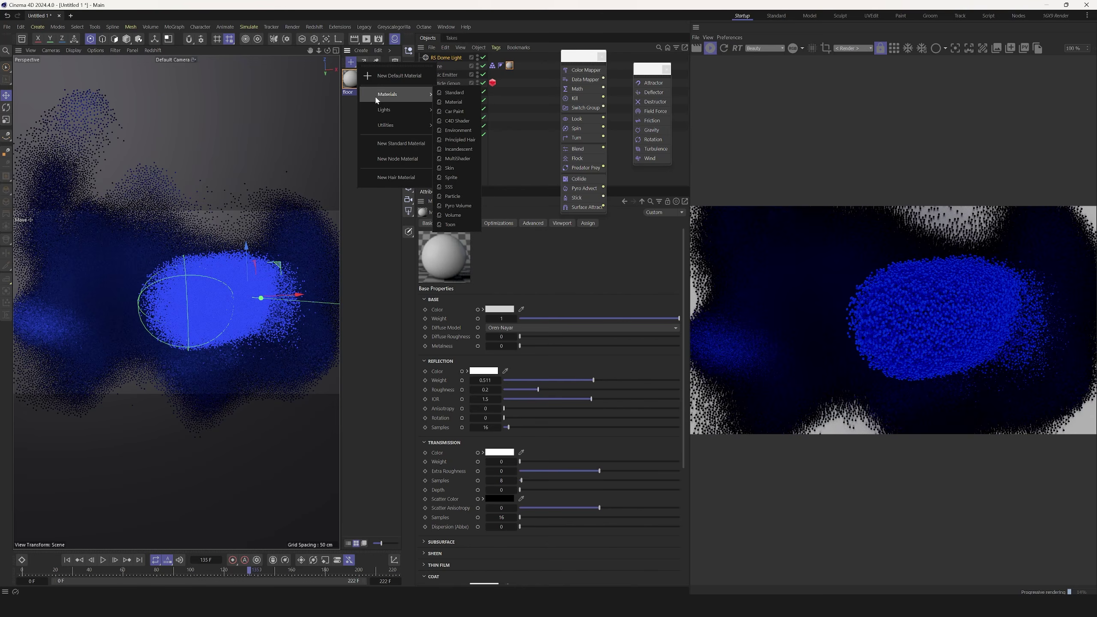
pyautogui.click(453, 95)
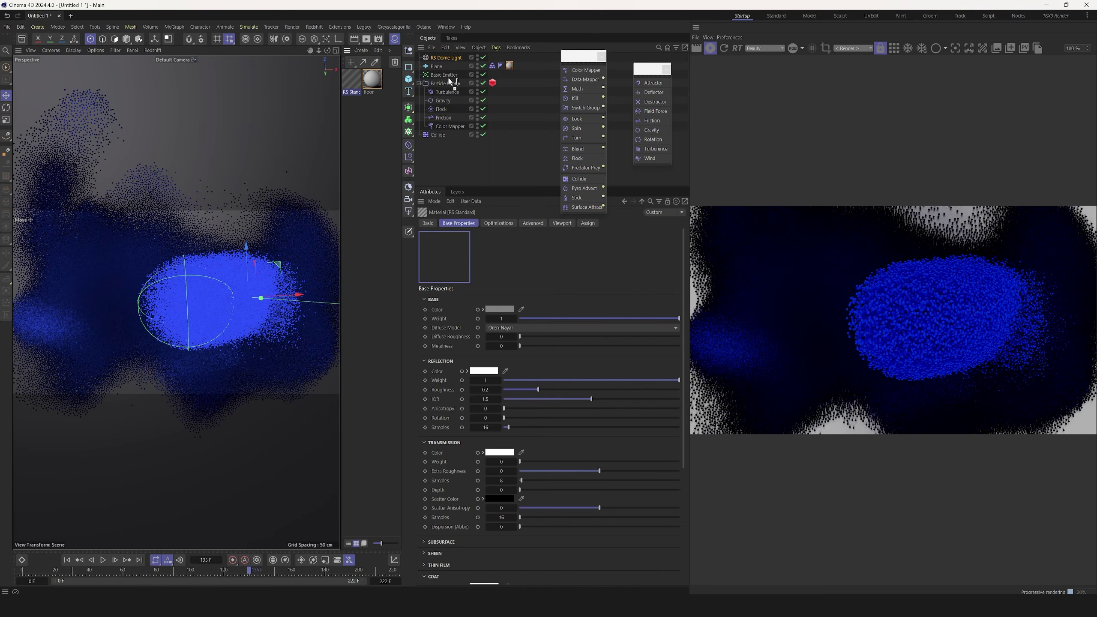
pyautogui.moveTo(450, 82)
pyautogui.mouseDown()
pyautogui.moveTo(455, 103)
pyautogui.moveTo(448, 83)
pyautogui.mouseUp()
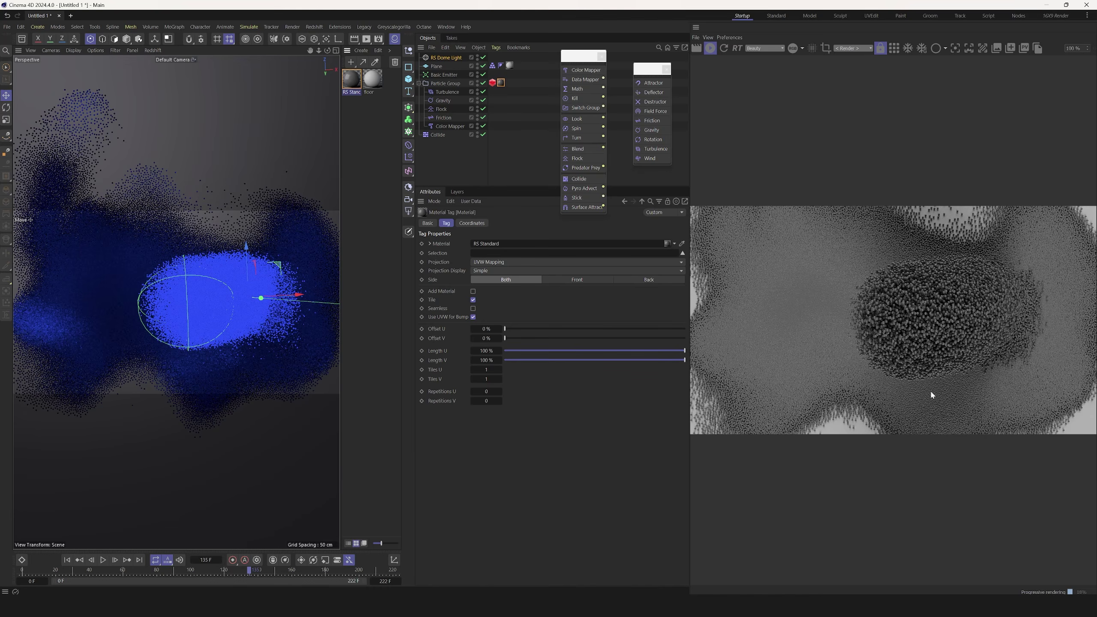
# Add a Color User Data node to the particle material's graph and connect its output to the RS Standard Base Color
pyautogui.doubleClick(352, 79)
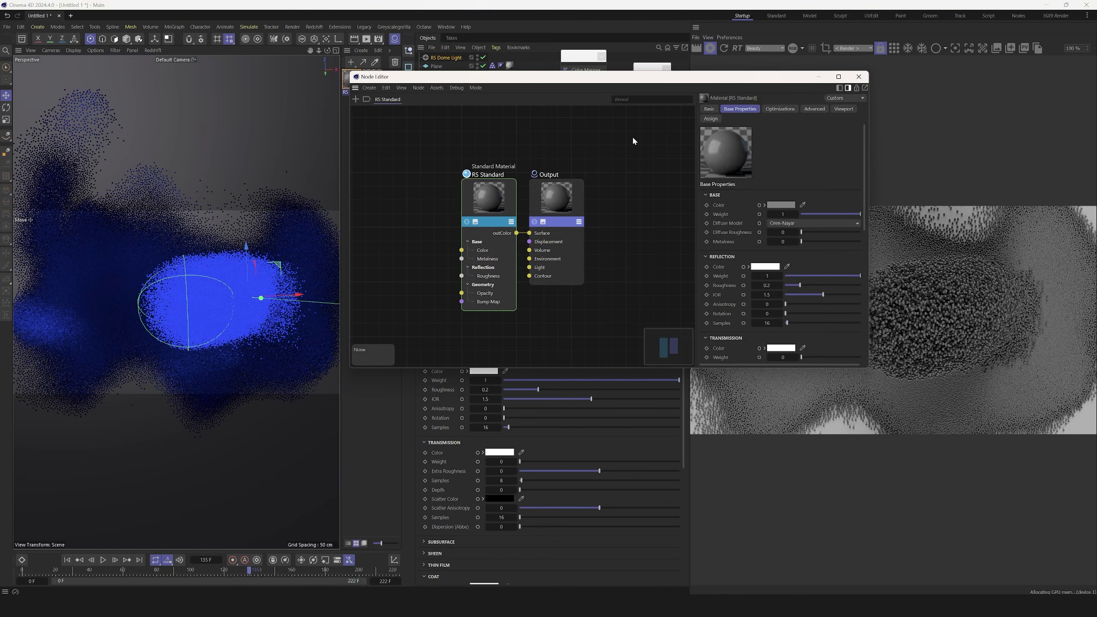
pyautogui.doubleClick(403, 220)
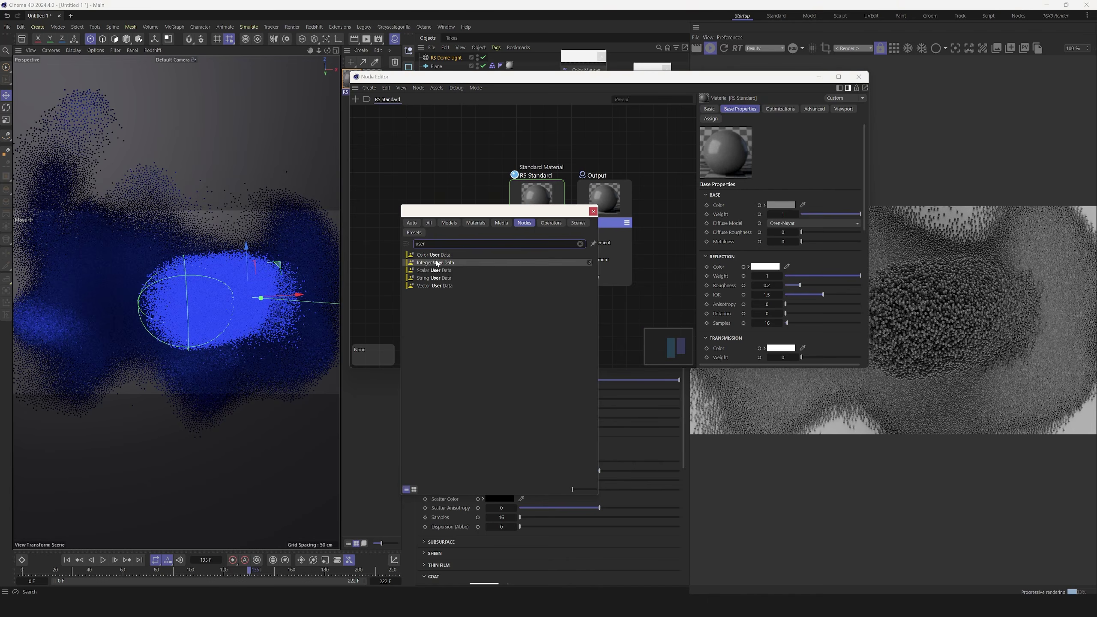
pyautogui.moveTo(428, 253); pyautogui.dragTo(509, 251)
pyautogui.moveTo(417, 139); pyautogui.dragTo(450, 220)
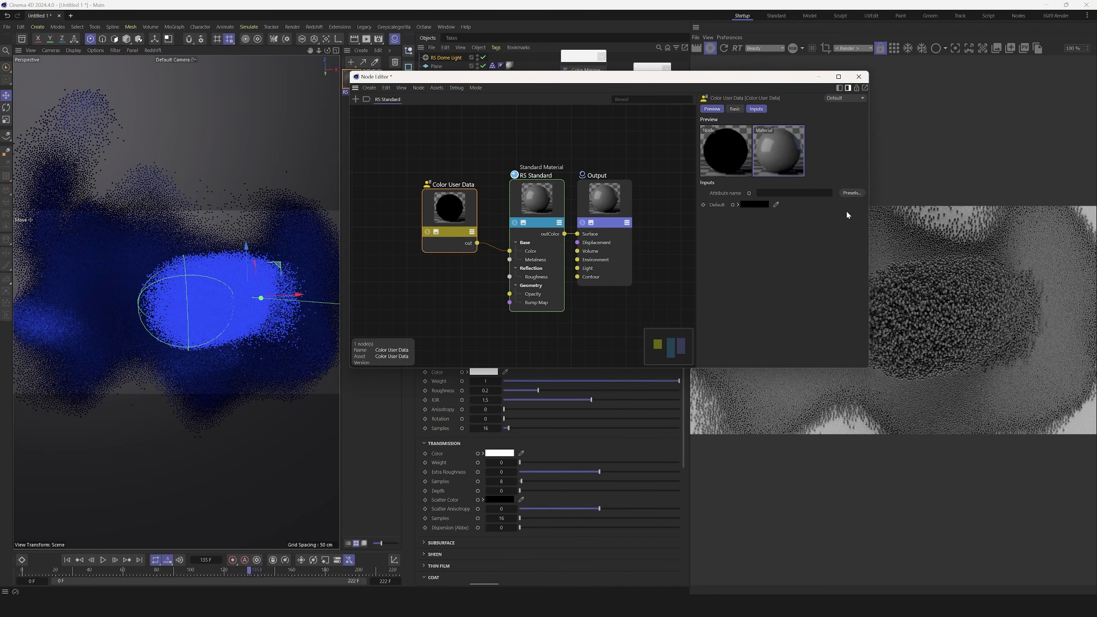
# Set the Color User Data node's attribute name to the RSPColor particle preset and close the node editor
pyautogui.click(852, 193)
pyautogui.moveTo(868, 222)
pyautogui.click(913, 221)
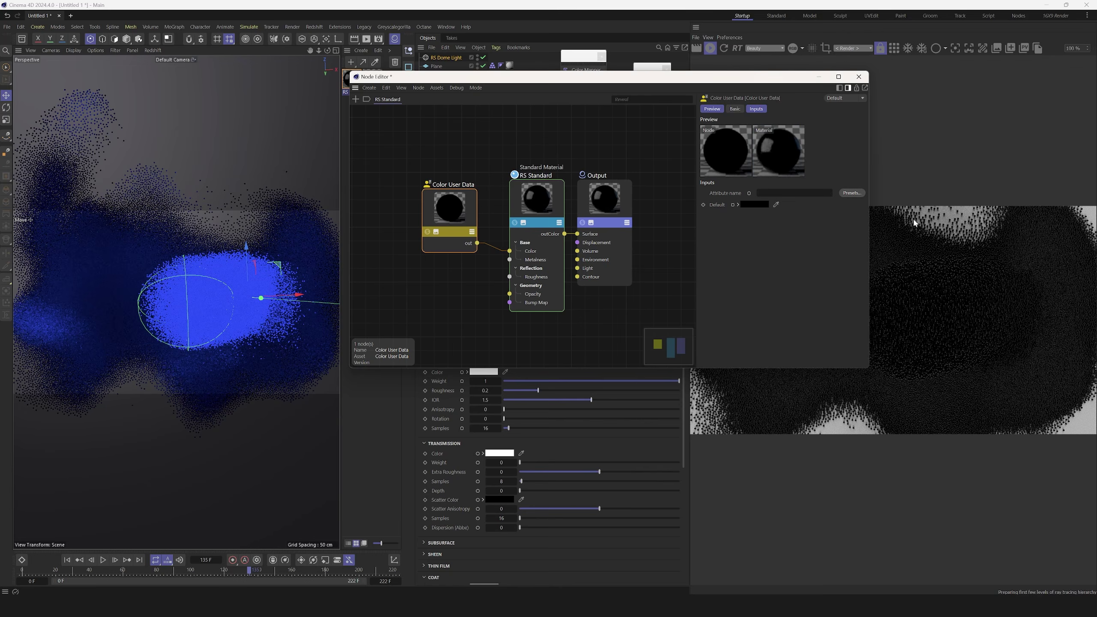
pyautogui.moveTo(802, 78); pyautogui.dragTo(484, 119)
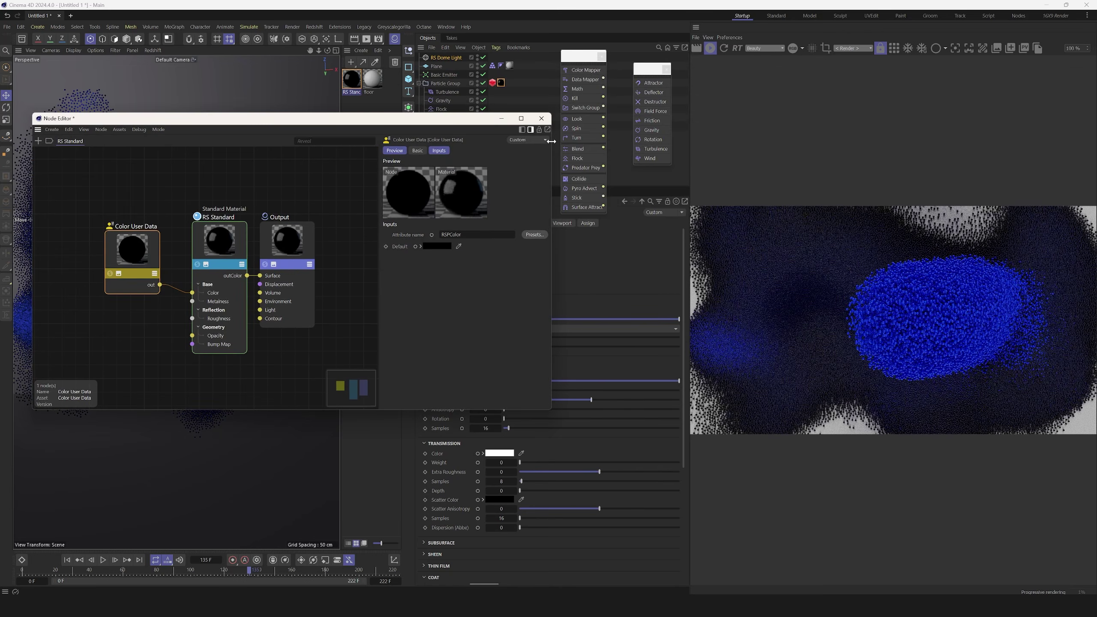
pyautogui.click(541, 118)
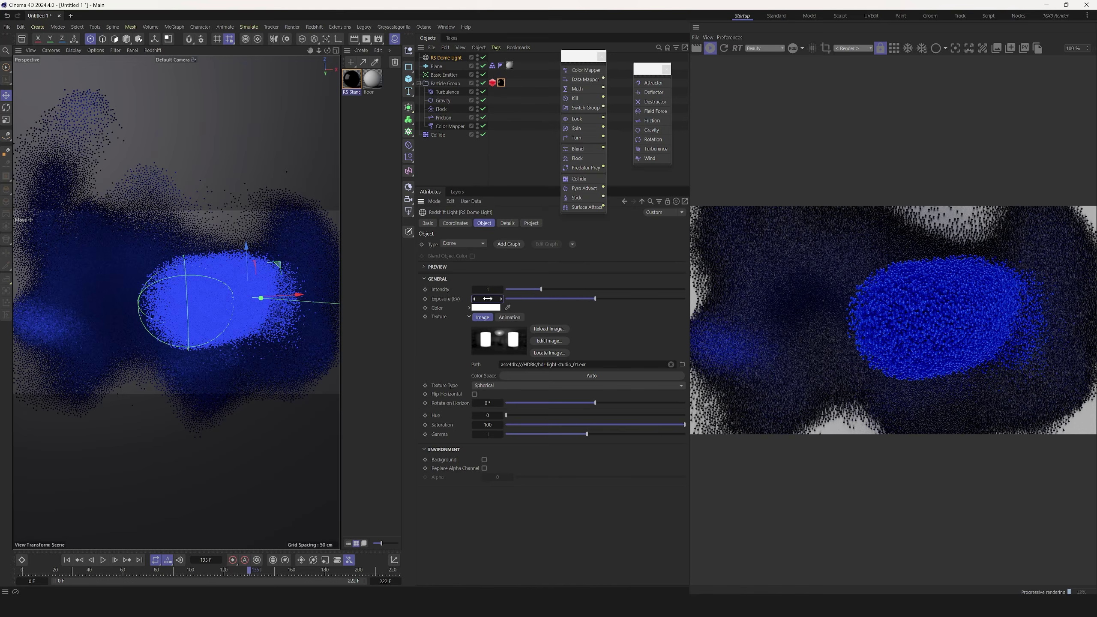
# Try a higher Exposure on the RS Dome Light and also an Exposure of -2
pyautogui.moveTo(488, 299); pyautogui.dragTo(554, 308)
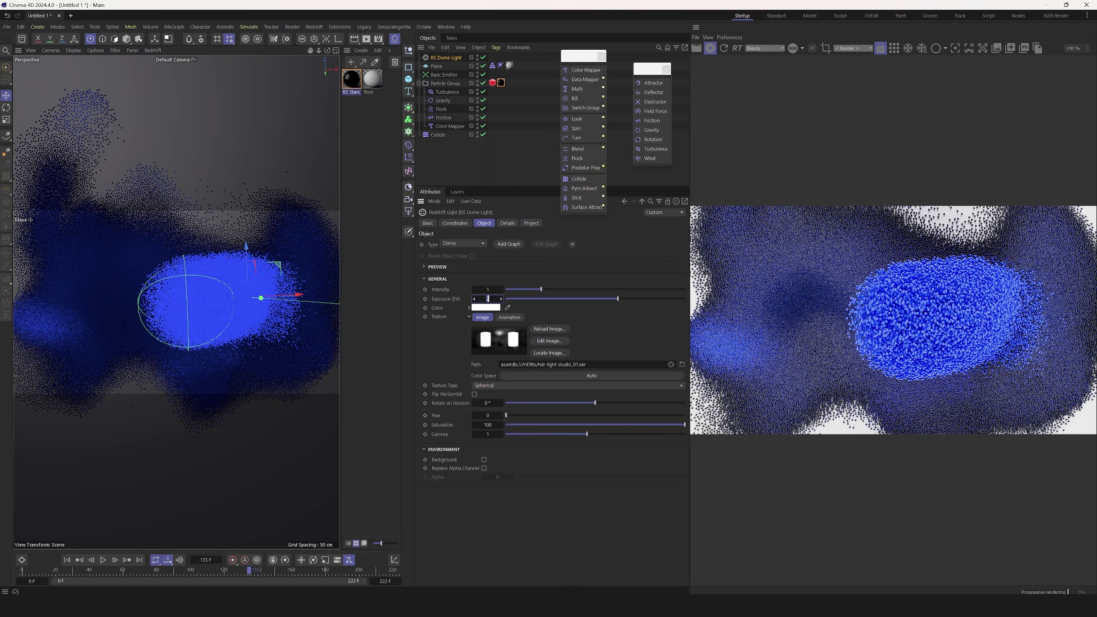
pyautogui.write('-2')
pyautogui.press('Return')
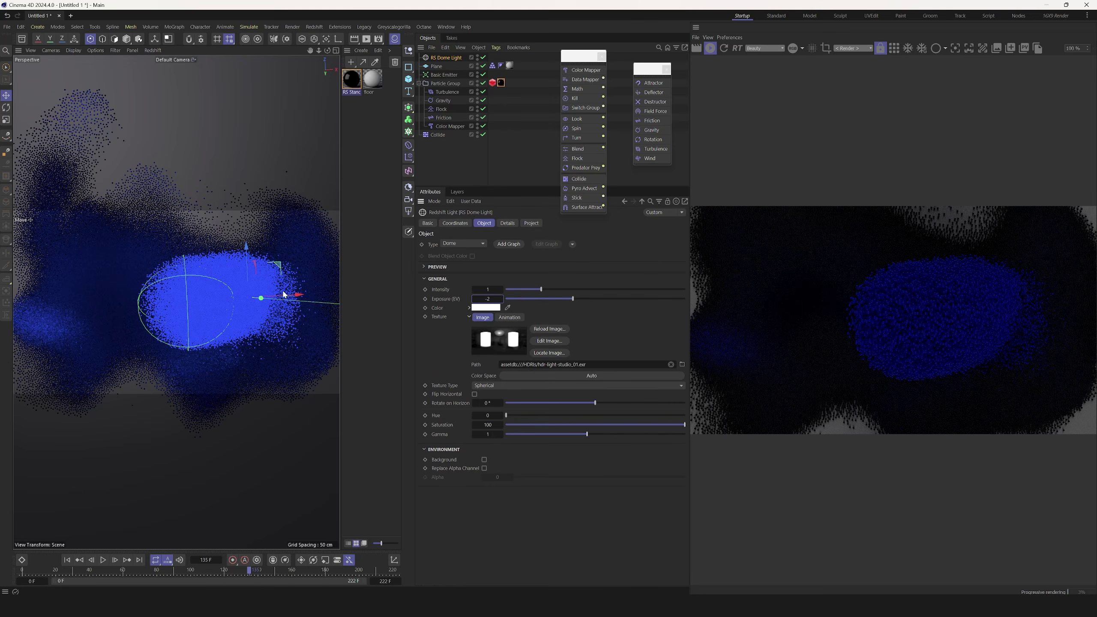
# Rotate the RS Dome Light, adjust its Rotate on Horizon value, and set its Exposure to 0
pyautogui.press('r')
pyautogui.moveTo(199, 330); pyautogui.dragTo(241, 271)
pyautogui.moveTo(221, 306); pyautogui.dragTo(173, 317)
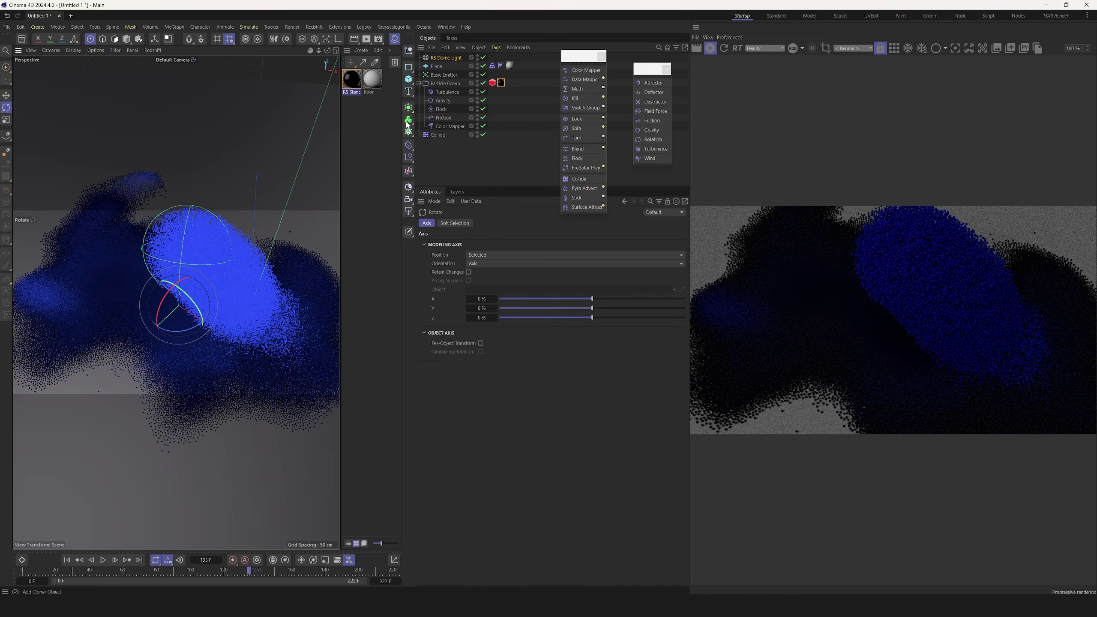
pyautogui.click(445, 58)
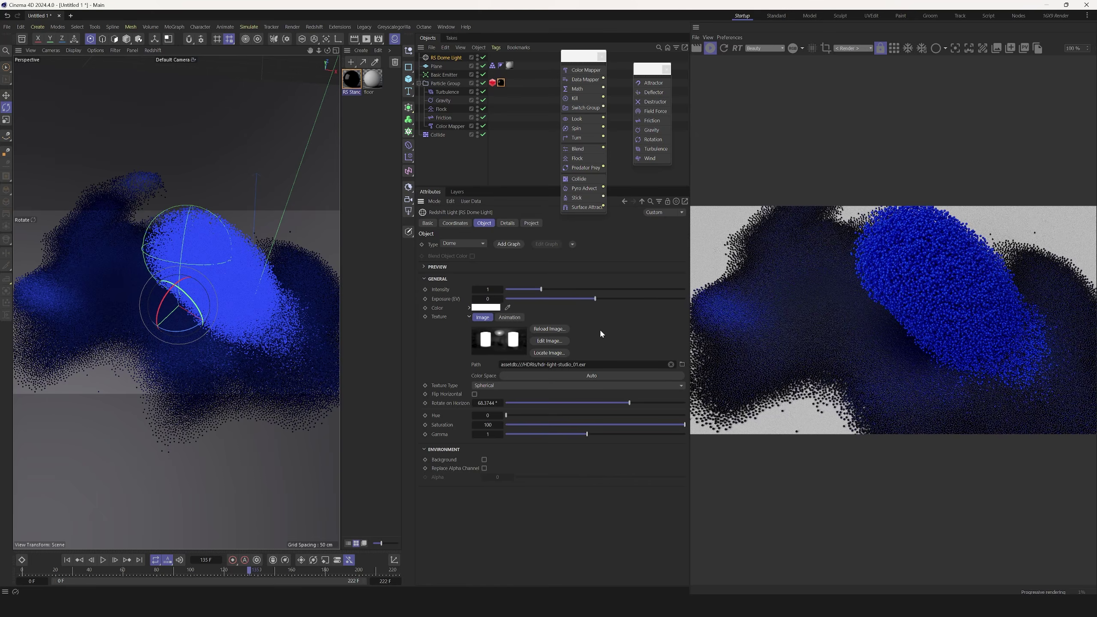
pyautogui.moveTo(183, 333); pyautogui.dragTo(173, 332)
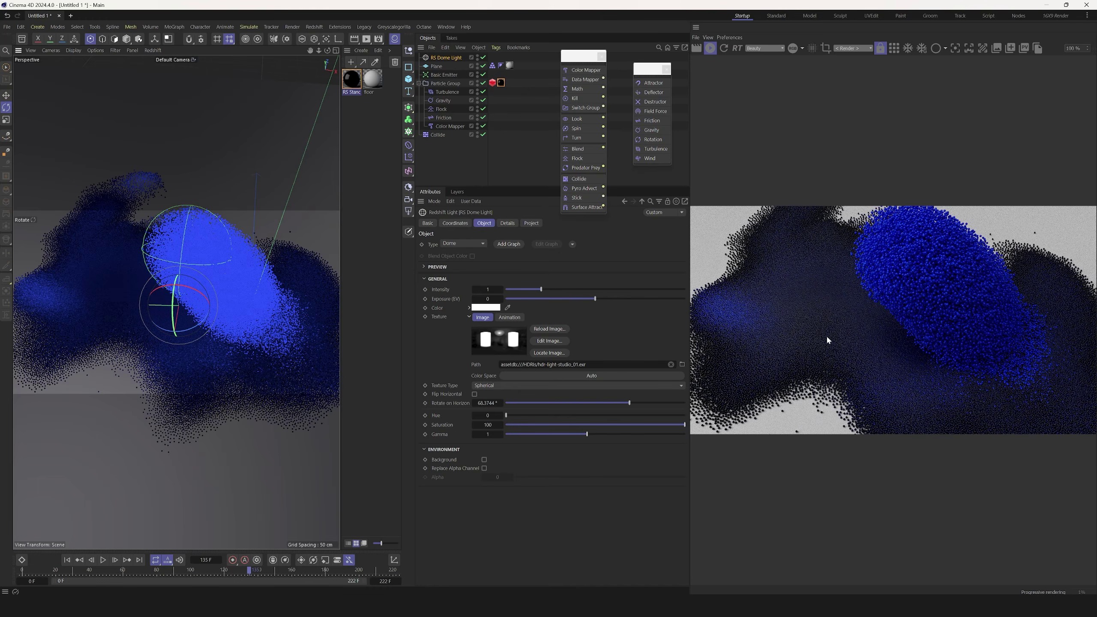
# Play the particle simulation on to about frame 173 with the Redshift preview render stopped
pyautogui.click(105, 562)
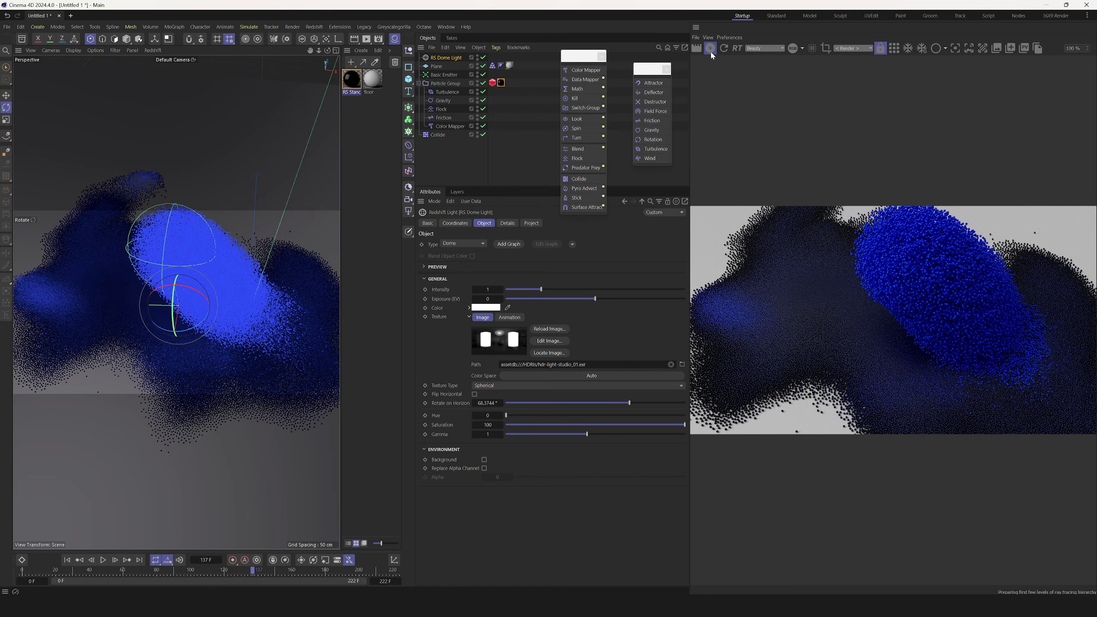
pyautogui.click(103, 561)
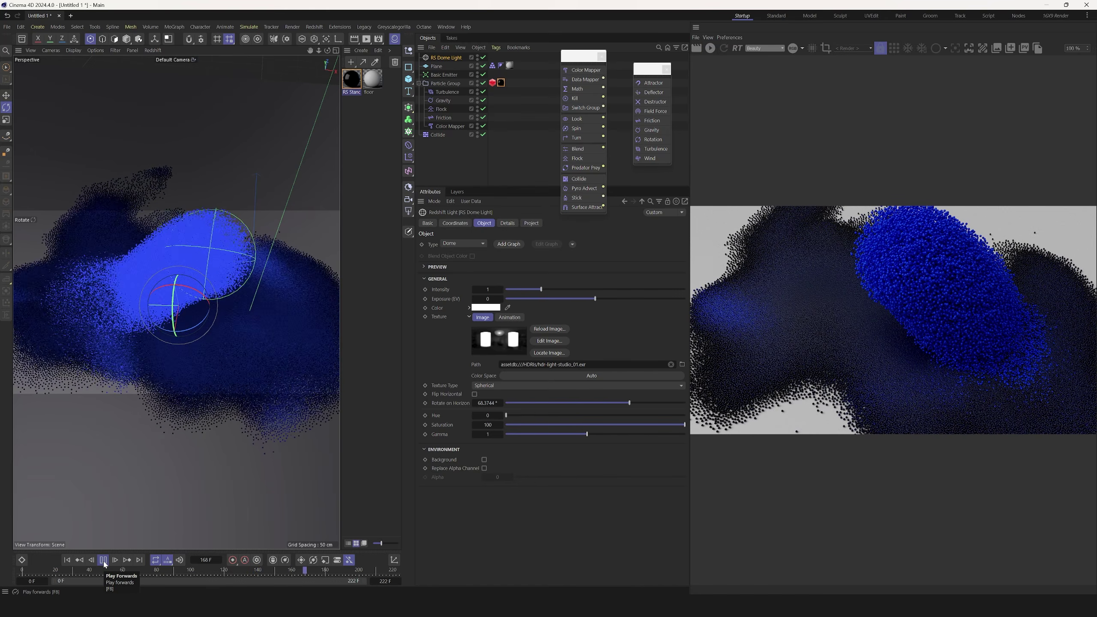
pyautogui.click(104, 560)
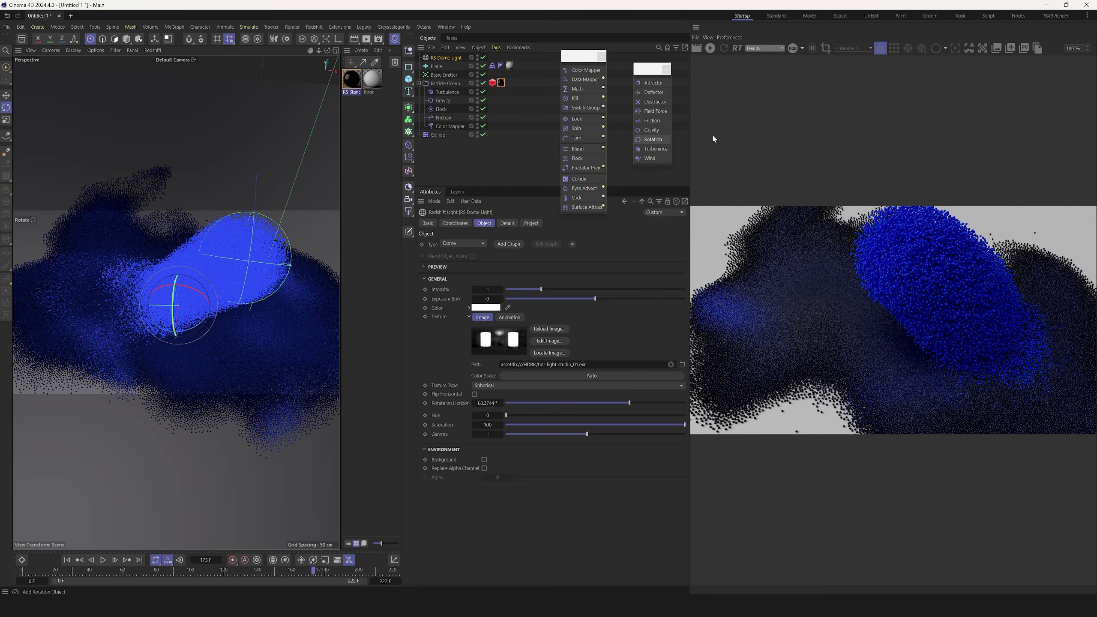
# Rewind to frame 0 and display the Particle Group's cache export settings
pyautogui.click(450, 175)
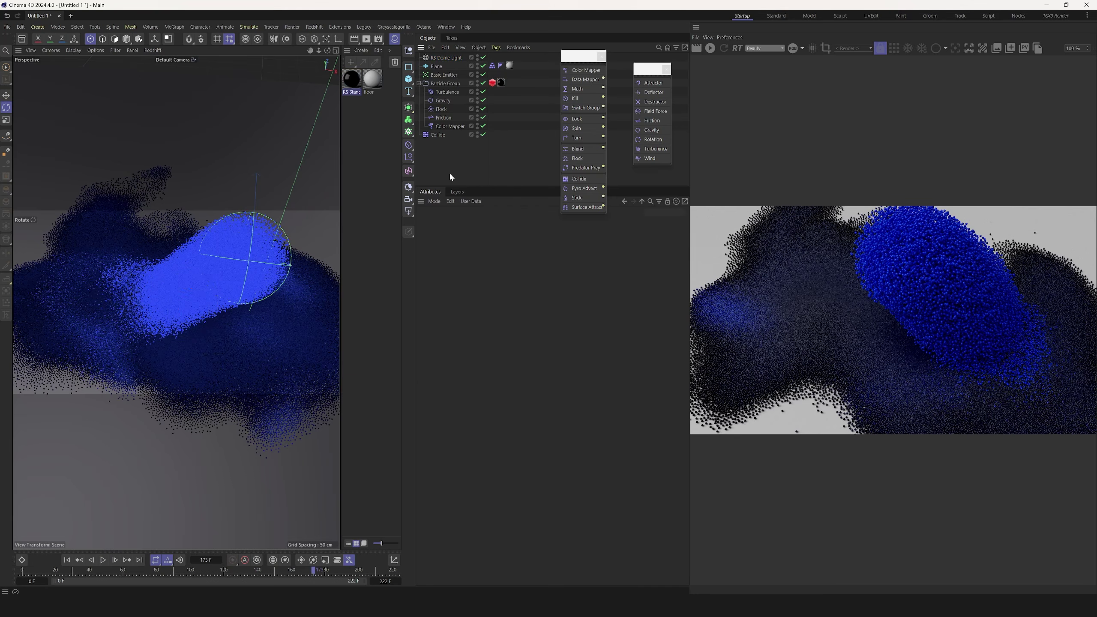
pyautogui.click(445, 83)
pyautogui.click(503, 224)
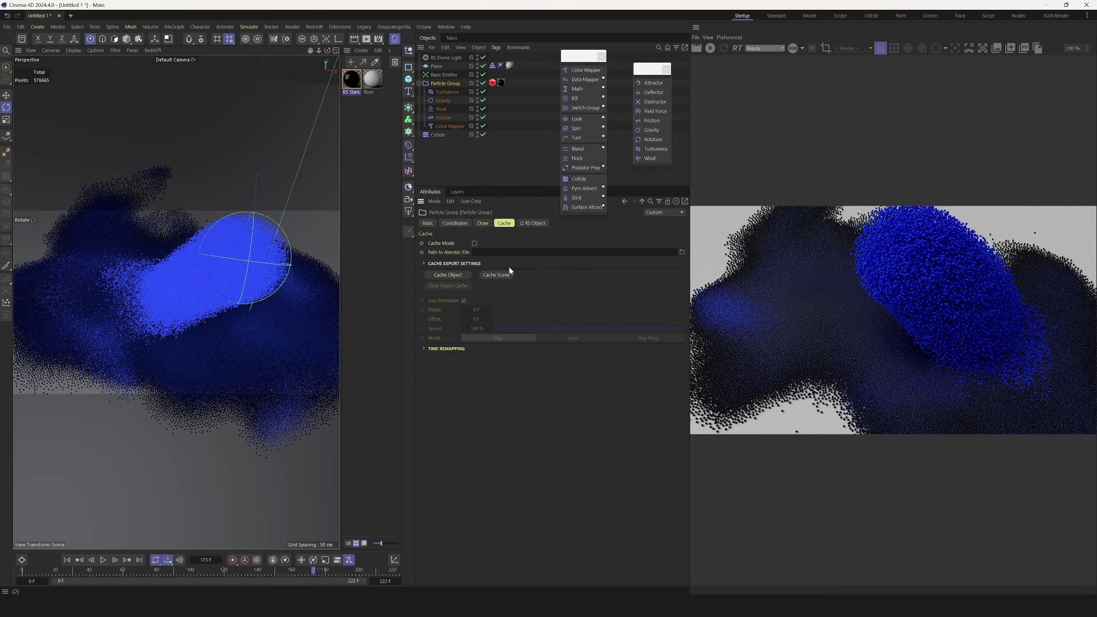
pyautogui.click(67, 559)
pyautogui.click(424, 263)
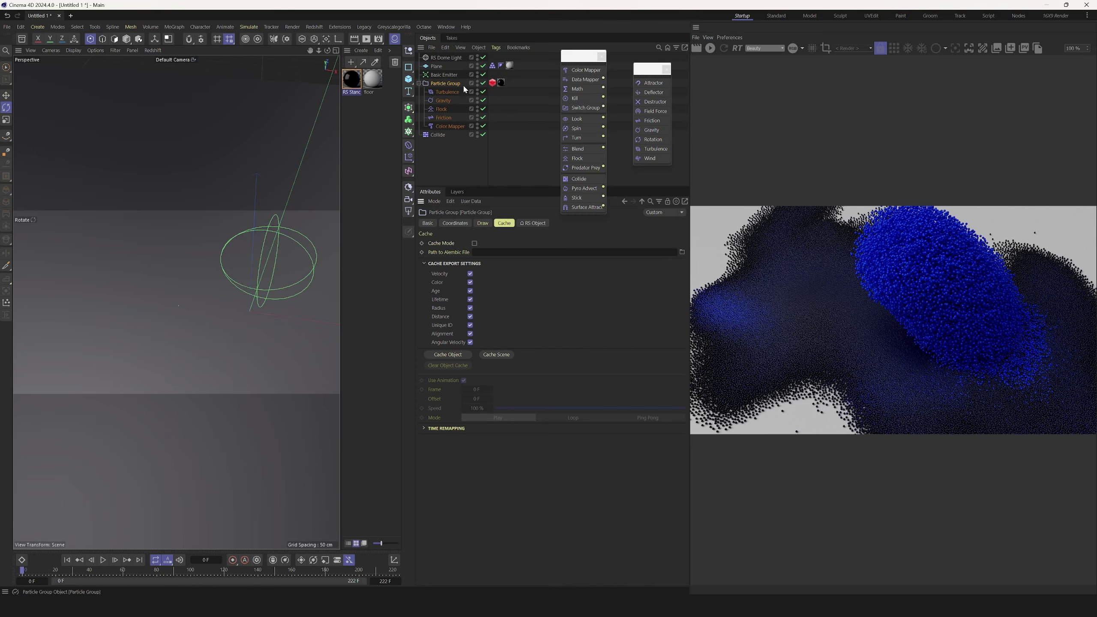
# Set the Turbulence Scale to 150% and its Strength to 10 cm, raise the Strength to 20 cm, and play the simulation
pyautogui.click(447, 92)
pyautogui.click(467, 244)
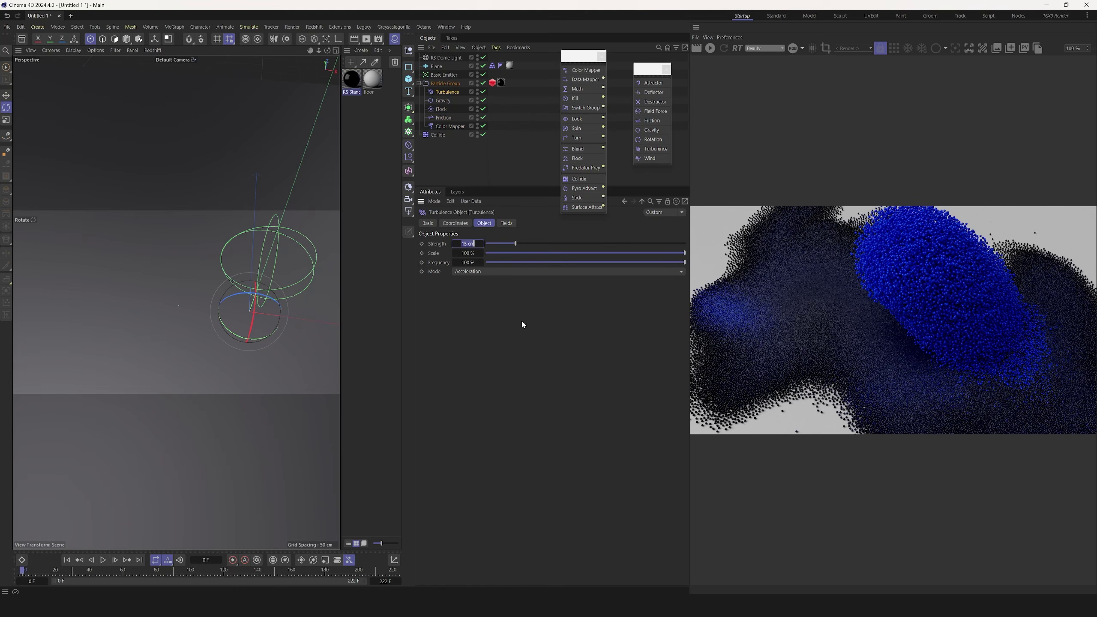
pyautogui.write('10')
pyautogui.press('Return')
pyautogui.press('Tab')
pyautogui.write('150')
pyautogui.press('Return')
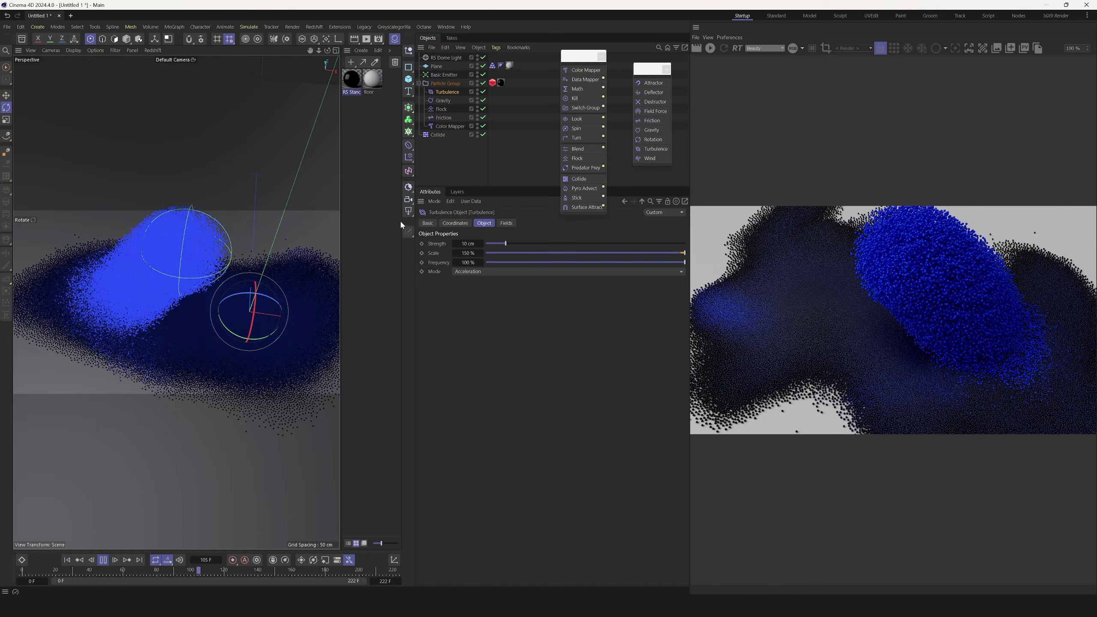
pyautogui.moveTo(464, 242); pyautogui.dragTo(526, 324)
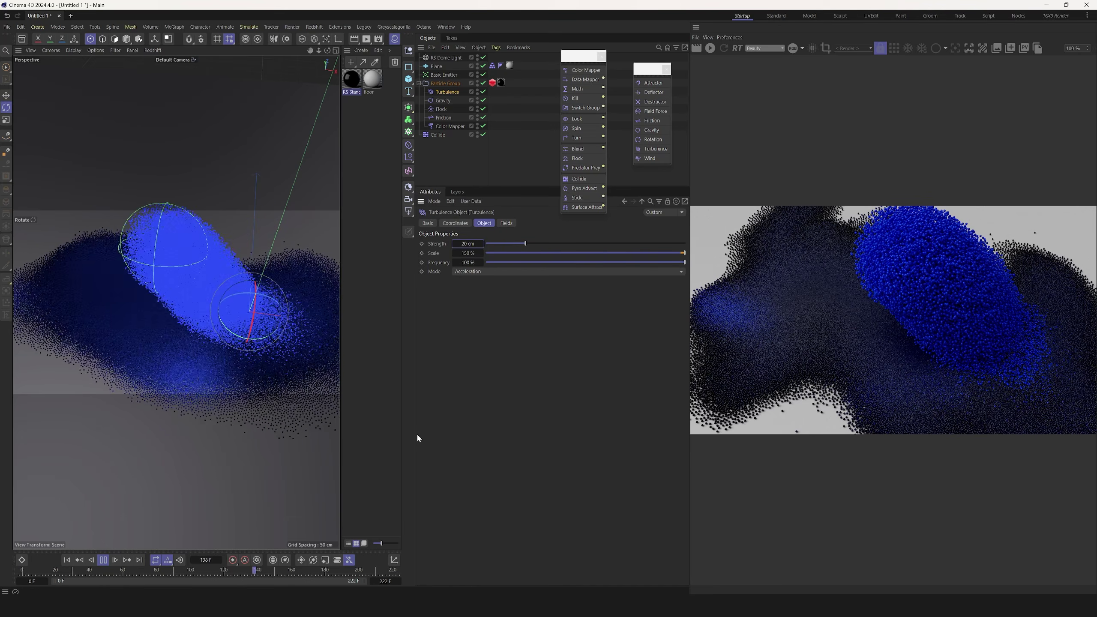
pyautogui.click(104, 561)
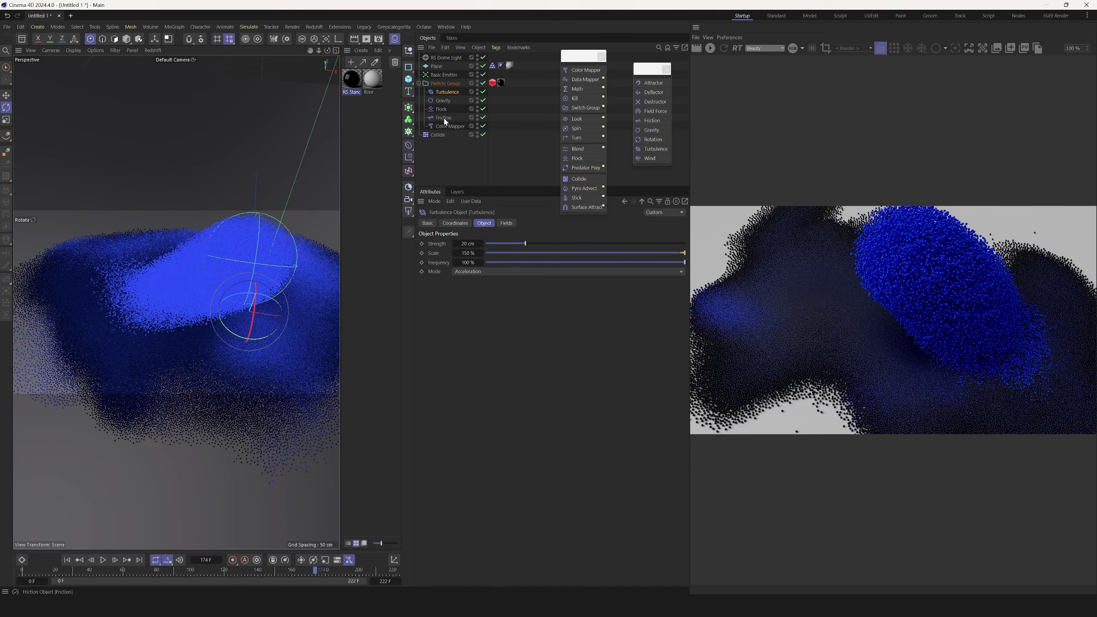
# Move the Color Mapper's black gradient knot to about 24% and the blue knot further along, and advance the simulation to frame 180
pyautogui.click(449, 126)
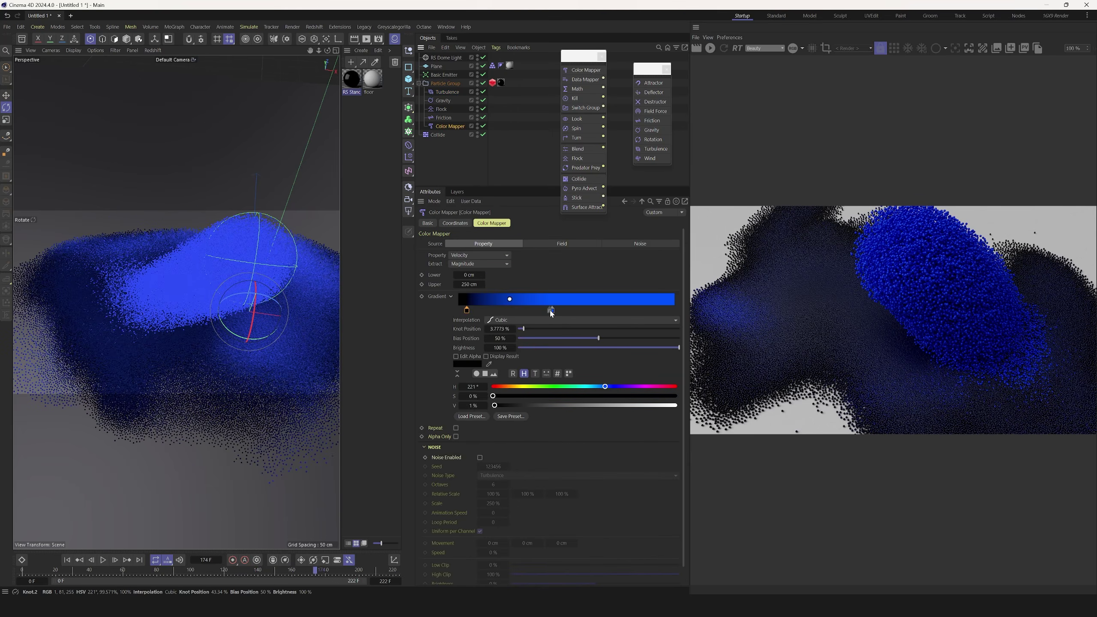
pyautogui.moveTo(552, 310); pyautogui.dragTo(617, 310)
pyautogui.moveTo(465, 309); pyautogui.dragTo(510, 310)
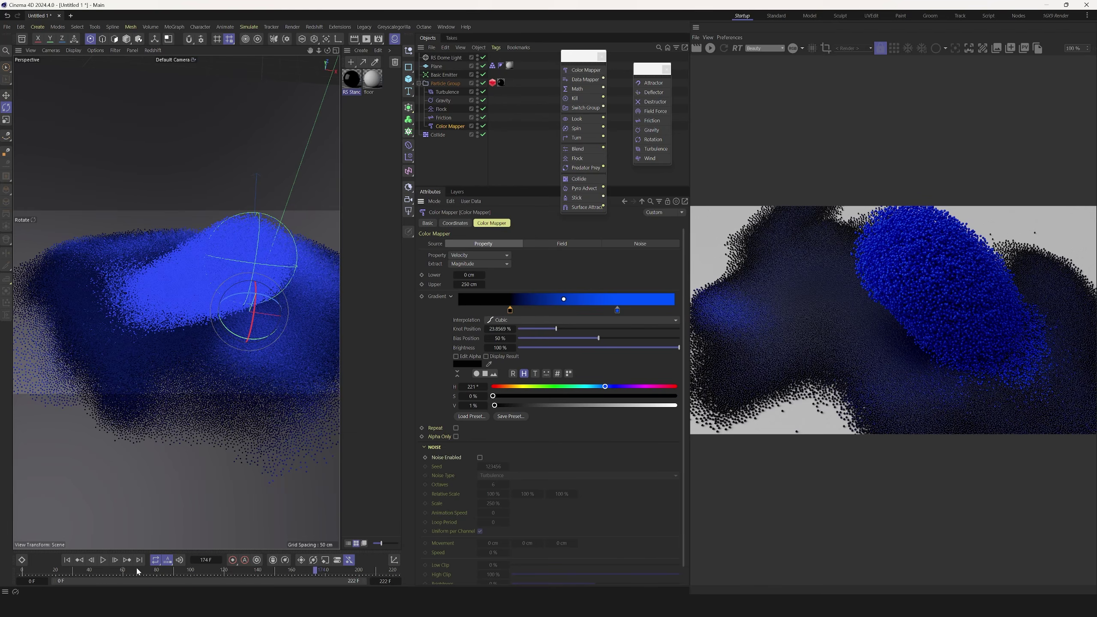
pyautogui.click(103, 560)
pyautogui.click(106, 561)
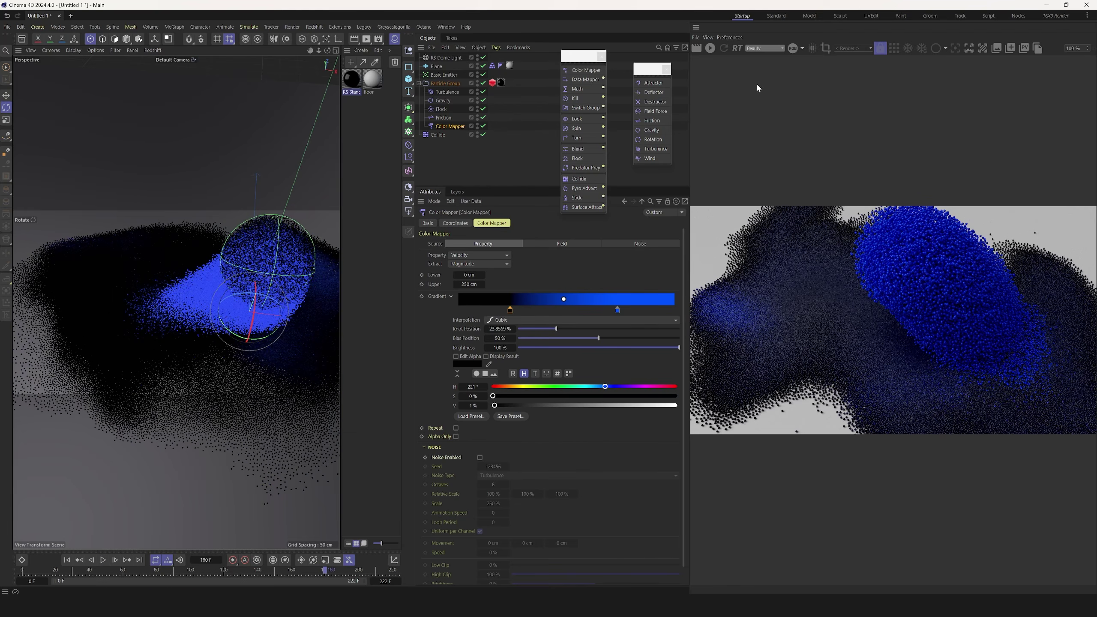
# Render the recolored particles in Redshift from a closer view and review the Flock settings
pyautogui.click(712, 50)
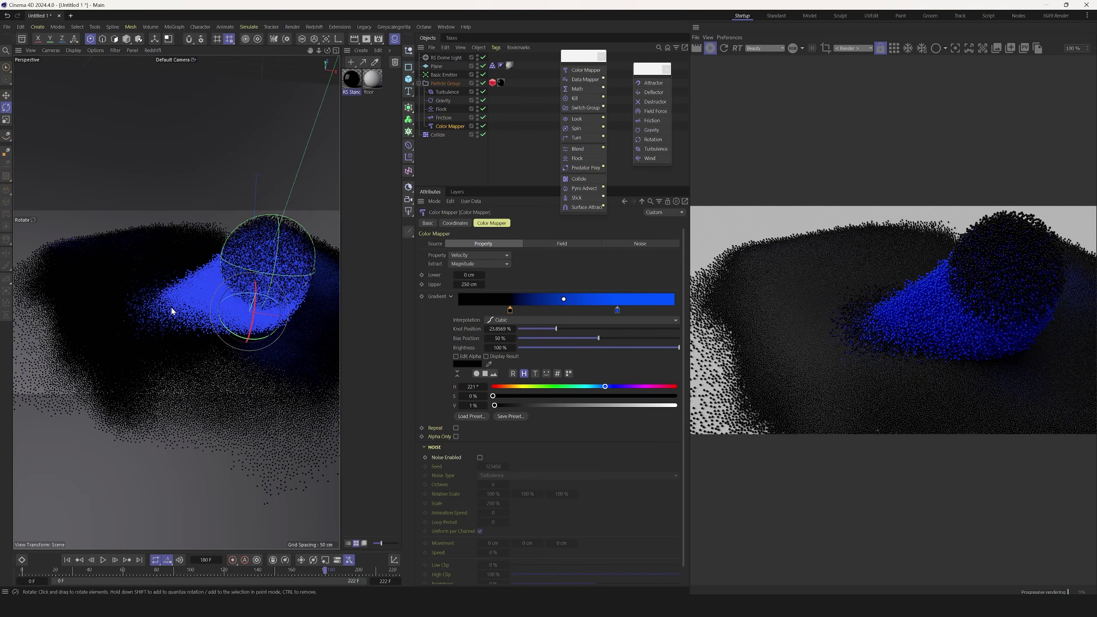
pyautogui.moveTo(172, 311)
pyautogui.keyDown('alt'); pyautogui.mouseDown()
pyautogui.moveTo(174, 358)
pyautogui.moveTo(183, 321)
pyautogui.moveTo(166, 325)
pyautogui.mouseUp(); pyautogui.keyUp('alt')
pyautogui.keyDown('alt'); pyautogui.moveTo(152, 320); pyautogui.dragTo(318, 309, button='right'); pyautogui.keyUp('alt')
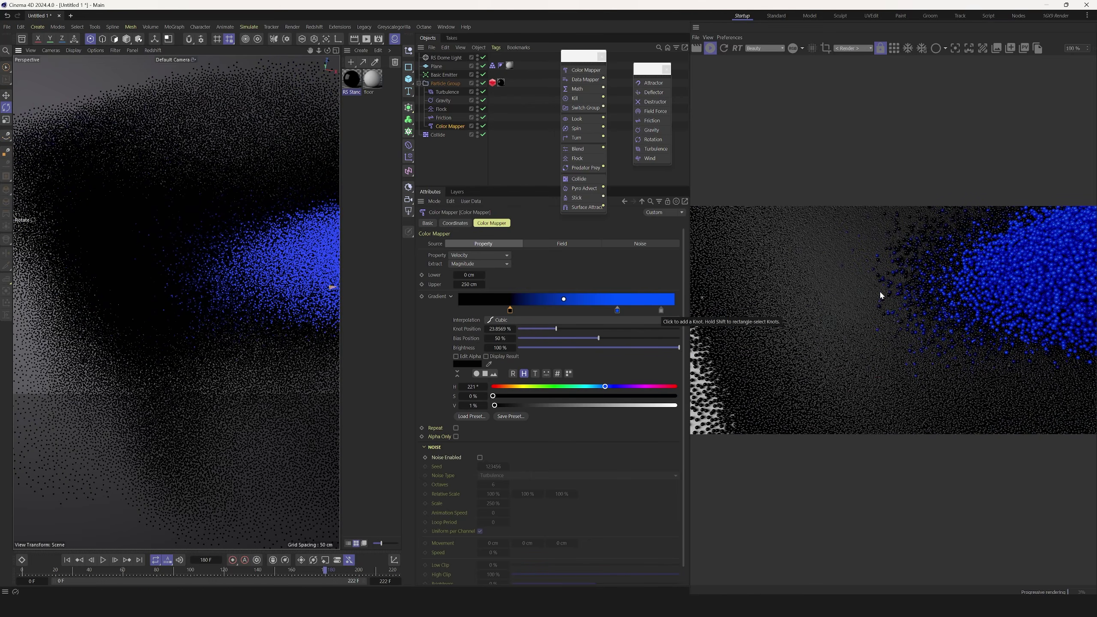
pyautogui.click(442, 110)
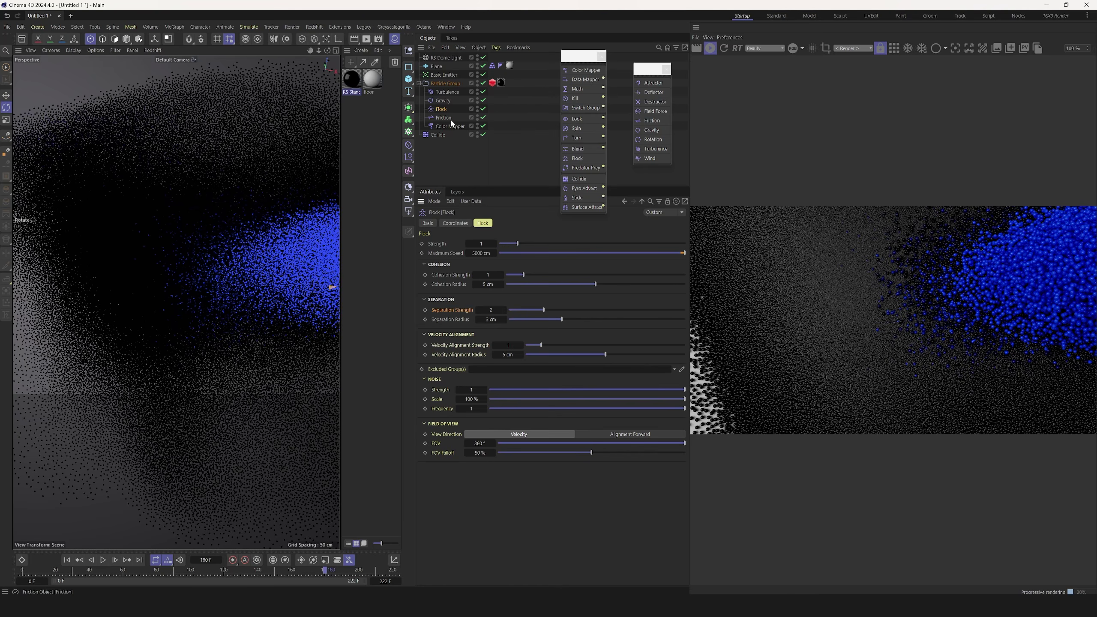
# Try a dot draw Size of 3 on the Particle Group and replay the simulation from the start
pyautogui.click(445, 84)
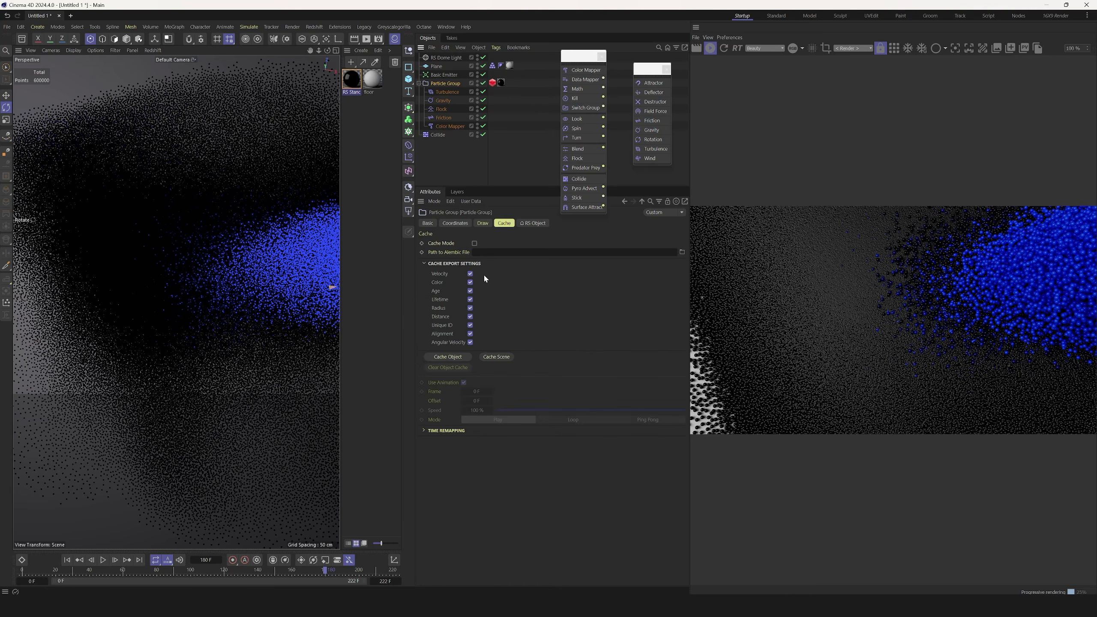
pyautogui.click(483, 223)
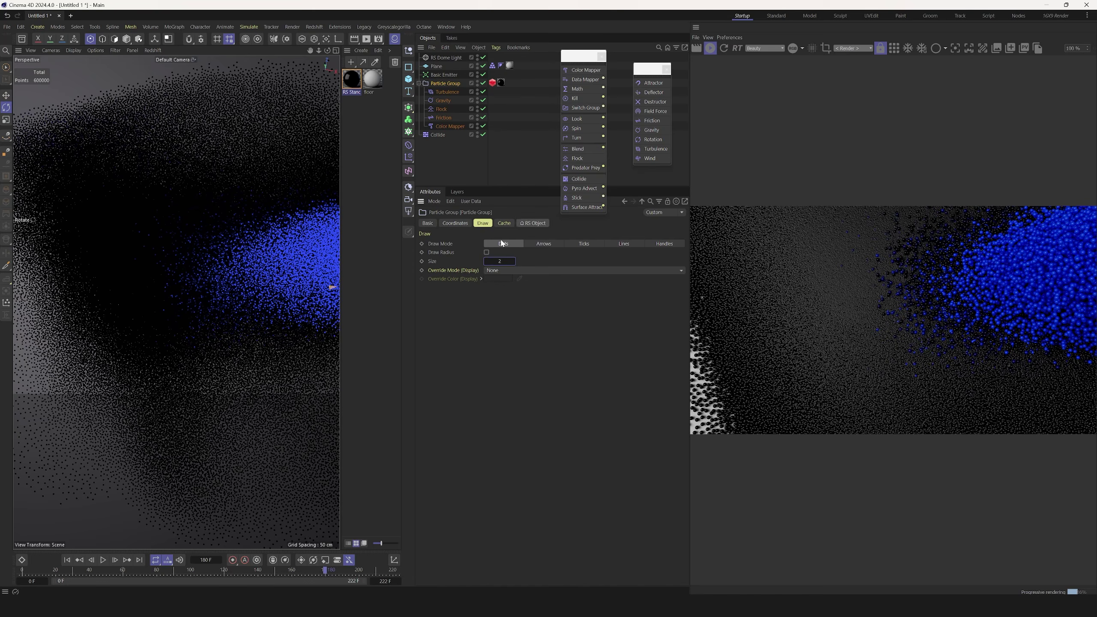
pyautogui.press('Return')
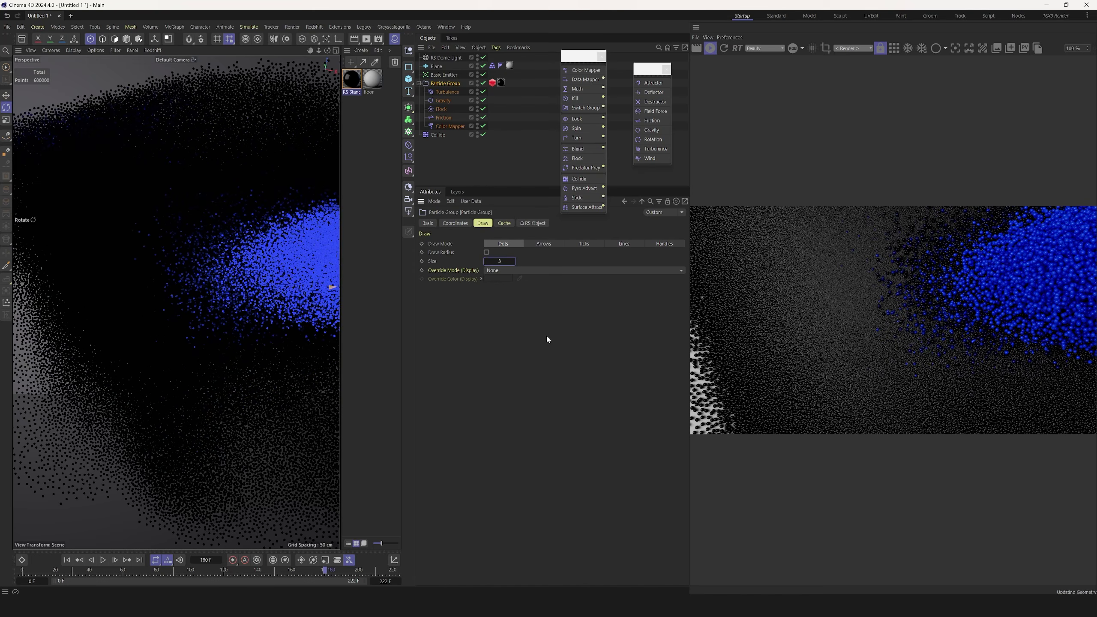
pyautogui.click(76, 563)
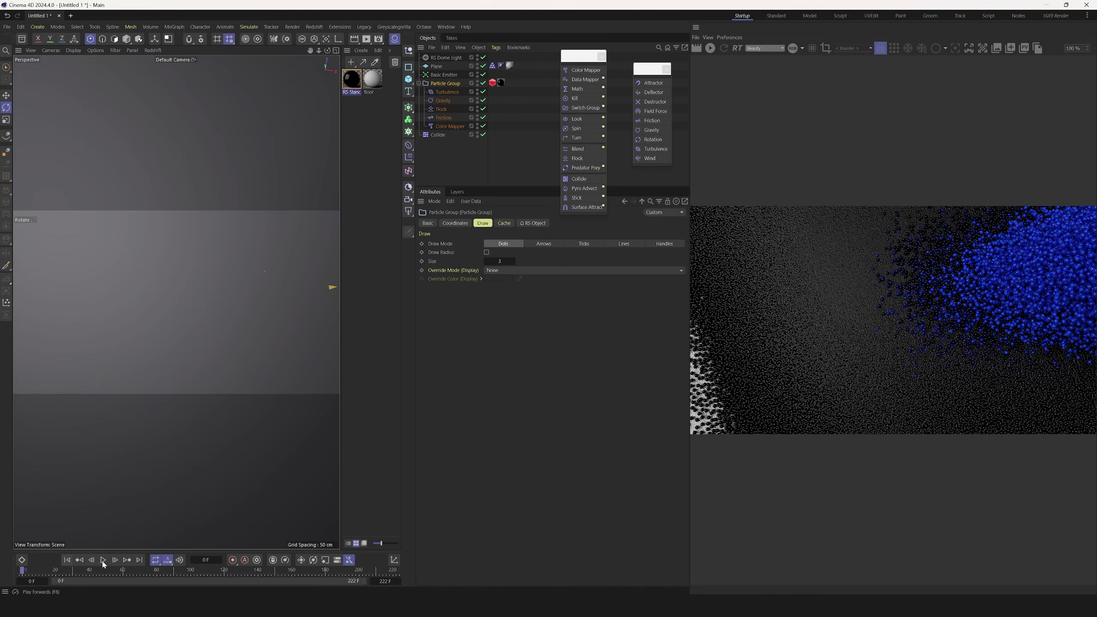
pyautogui.click(104, 561)
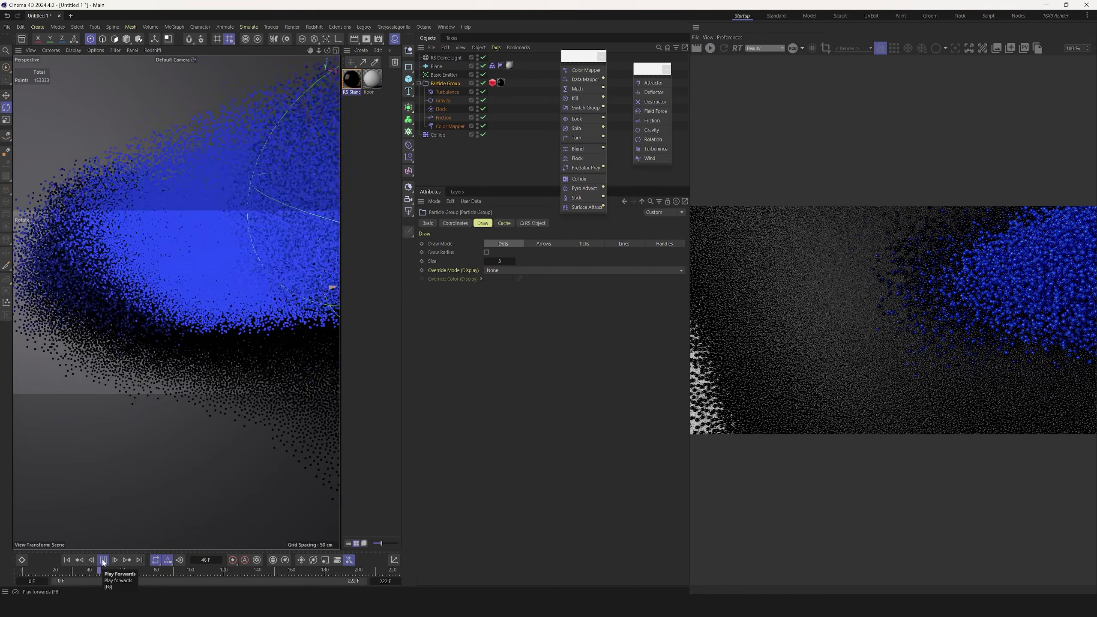
pyautogui.click(103, 560)
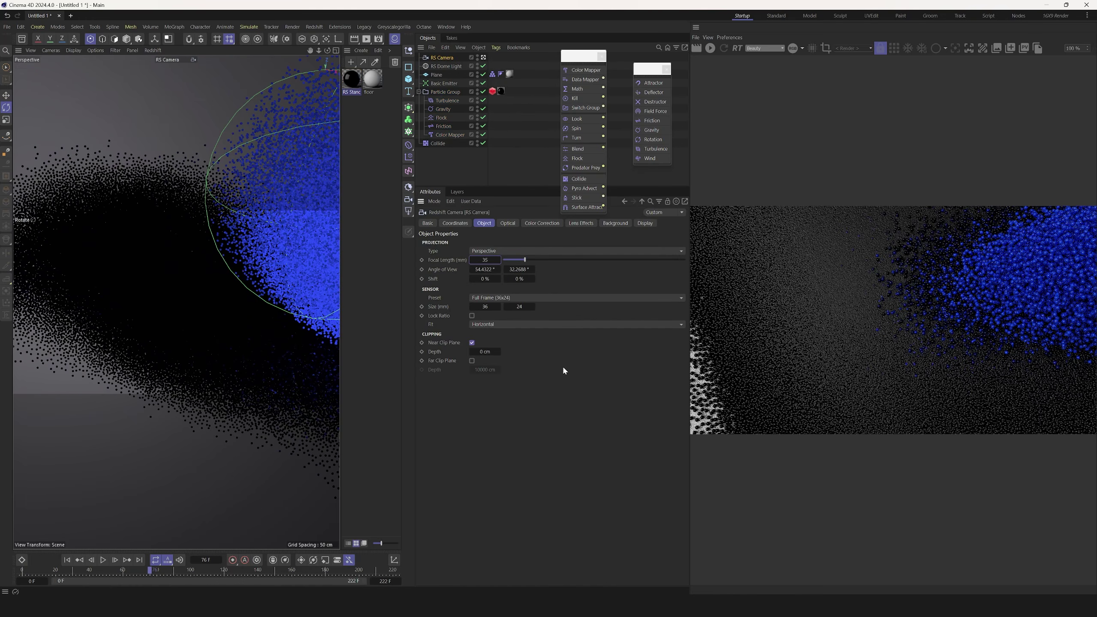
# Add an RS Camera with a 100 mm focal length, frame the particle cloud through it, and replay the simulation
pyautogui.write('0')
pyautogui.press('Return')
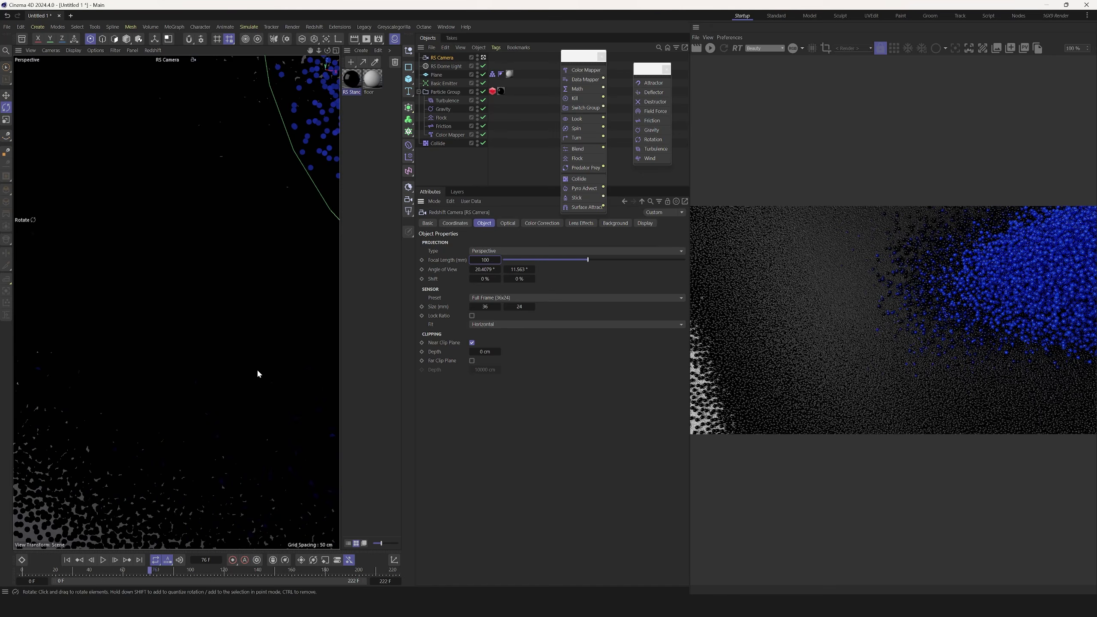
pyautogui.click(438, 143)
pyautogui.keyDown('alt'); pyautogui.moveTo(159, 326); pyautogui.dragTo(233, 309); pyautogui.keyUp('alt')
pyautogui.click(66, 560)
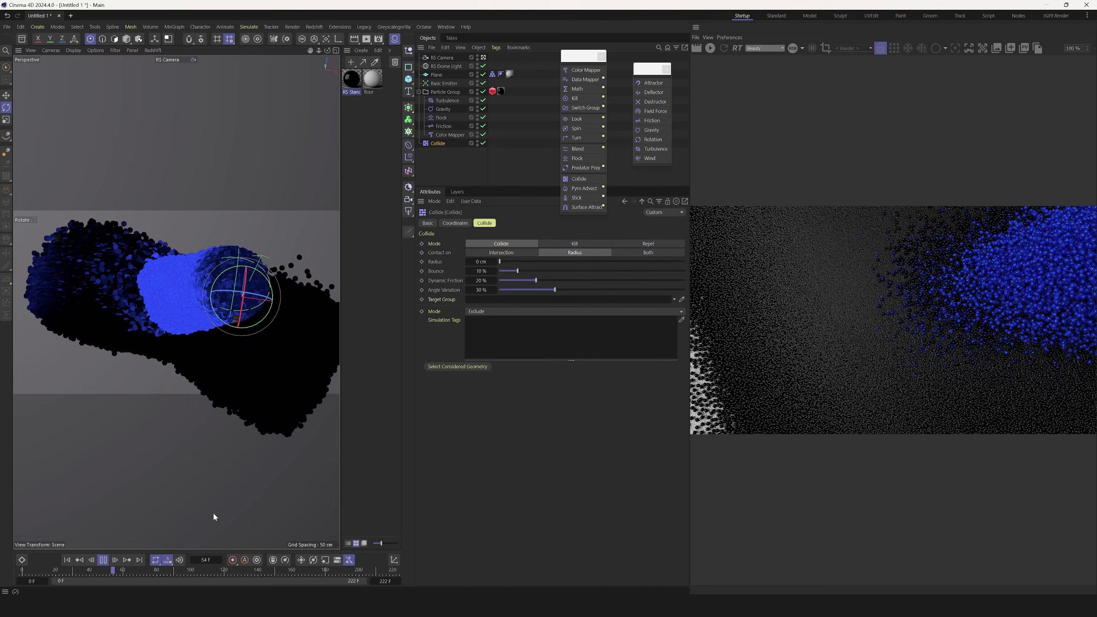
# Set the Particle Group's dot draw Size to 1 and render frame 150 in the Redshift preview
pyautogui.click(475, 94)
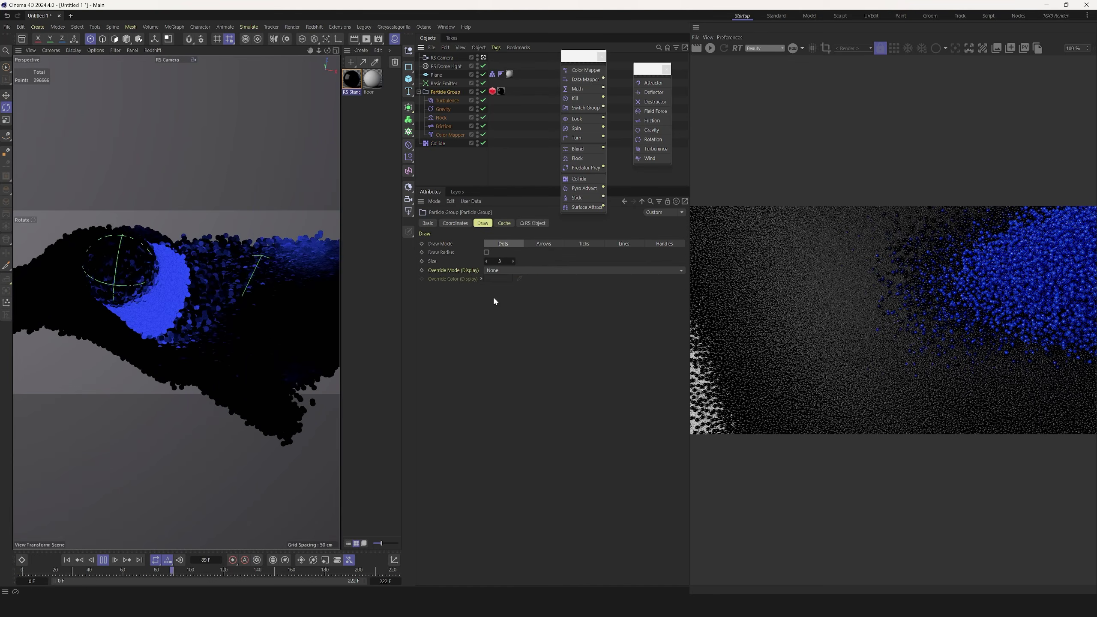
pyautogui.click(499, 261)
pyautogui.press('Return')
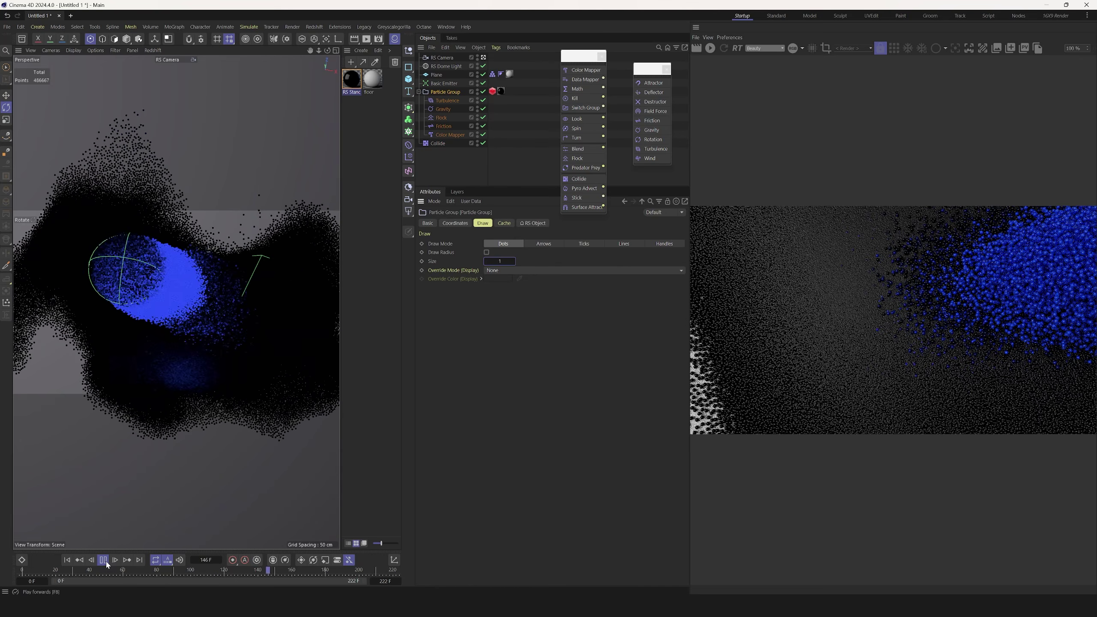
pyautogui.press('F8')
pyautogui.click(711, 48)
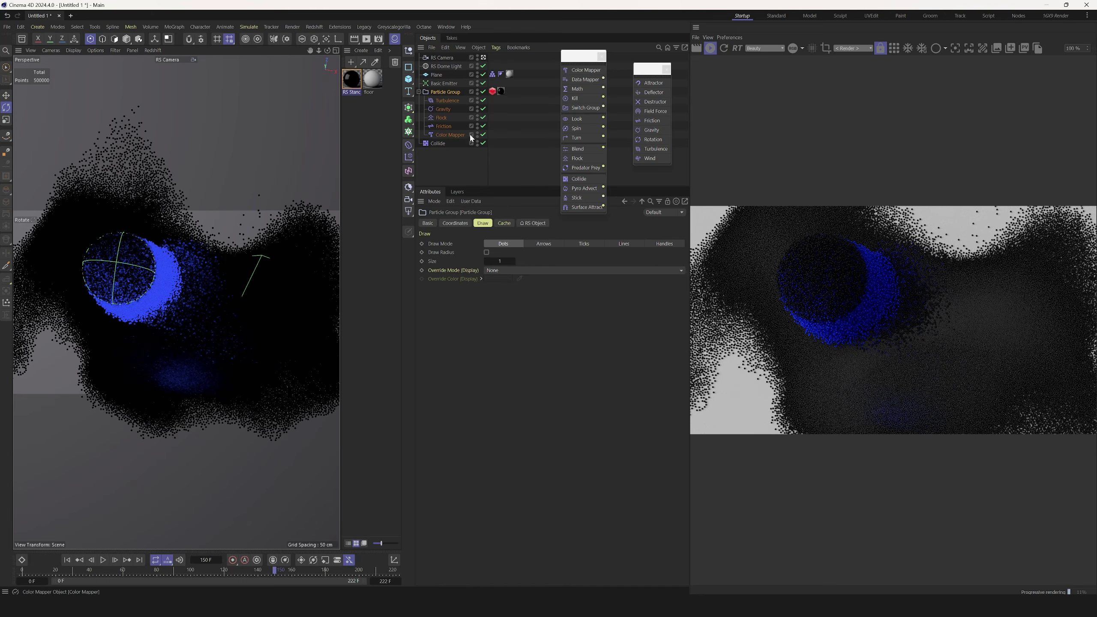
# Set the Color Mapper's black gradient knot to 0% and its Upper value to 100 cm, and replay the simulation to frame 81
pyautogui.click(449, 135)
pyautogui.moveTo(510, 311); pyautogui.dragTo(459, 310)
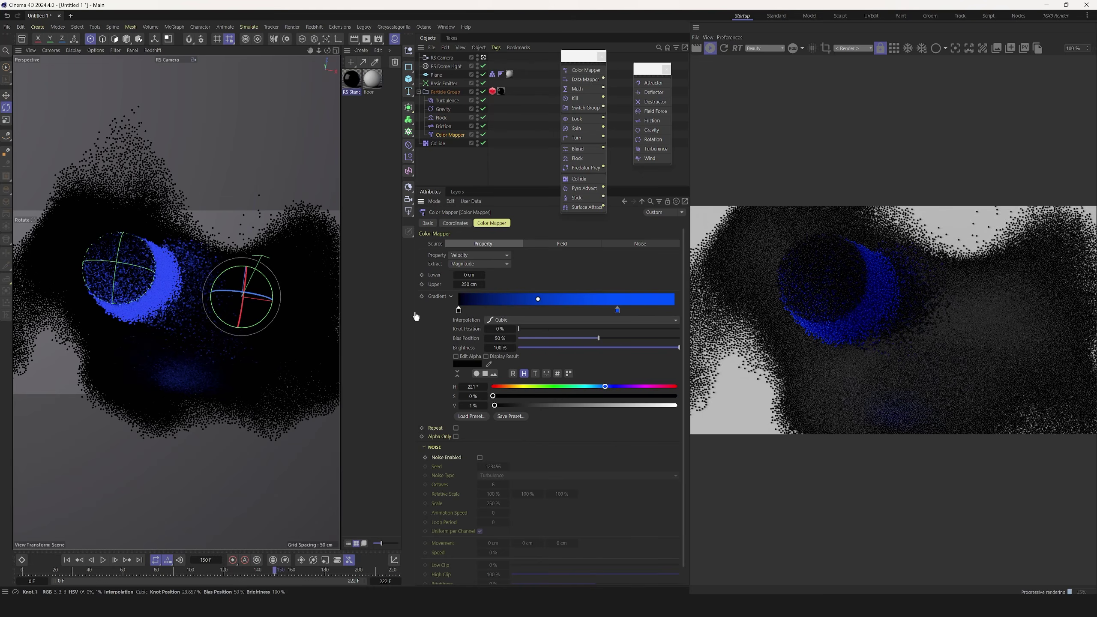
pyautogui.click(475, 284)
pyautogui.write('10')
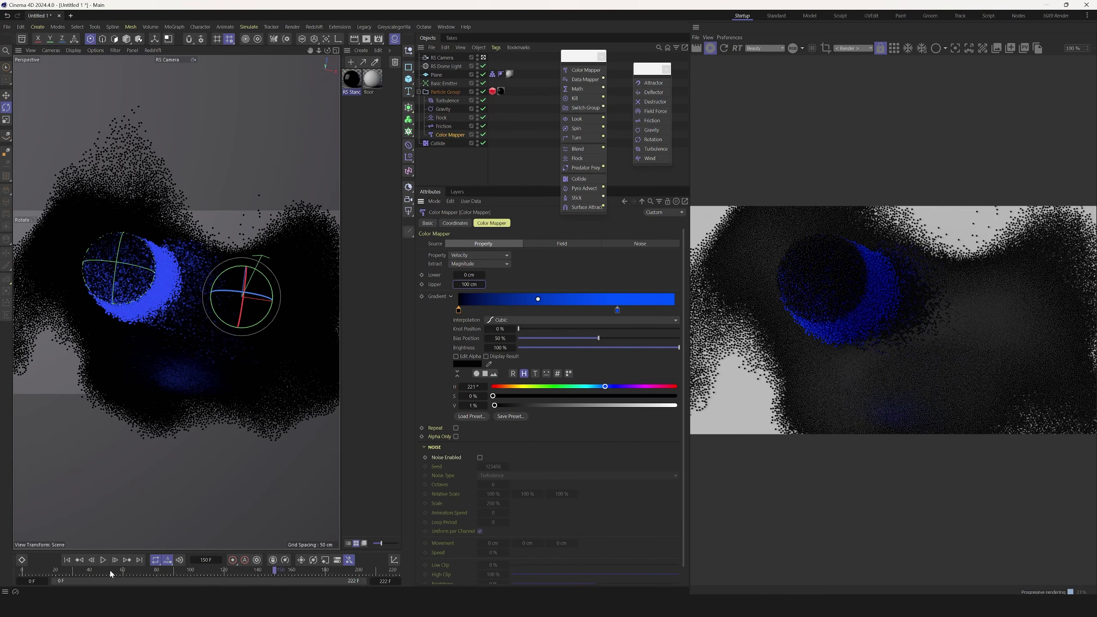
pyautogui.hotkey('shift', 'f')
pyautogui.press('F8')
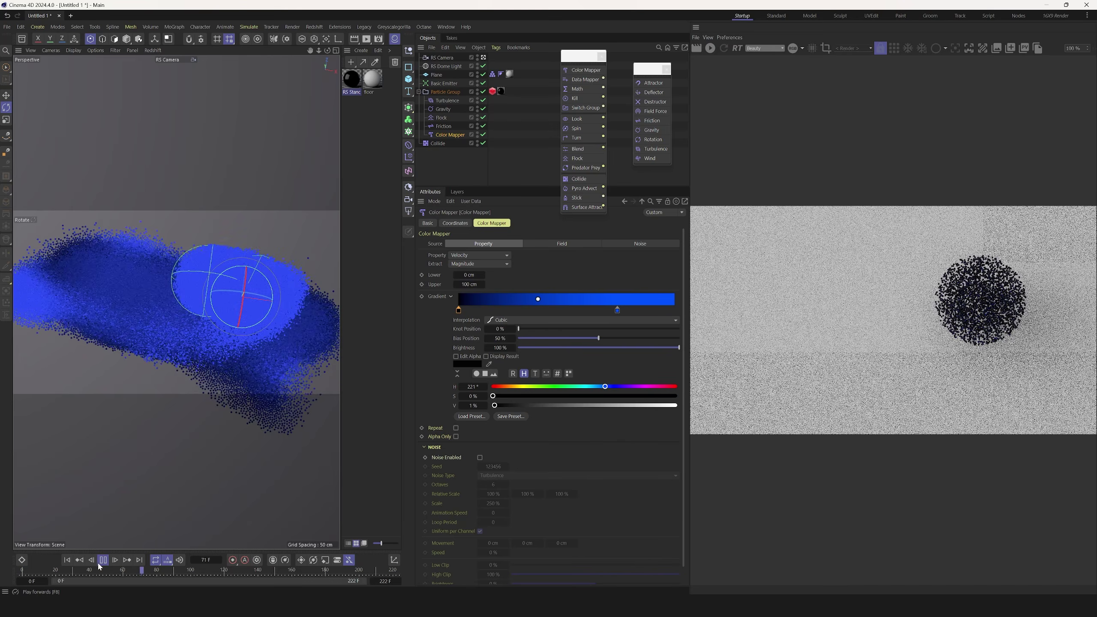
pyautogui.press('F8')
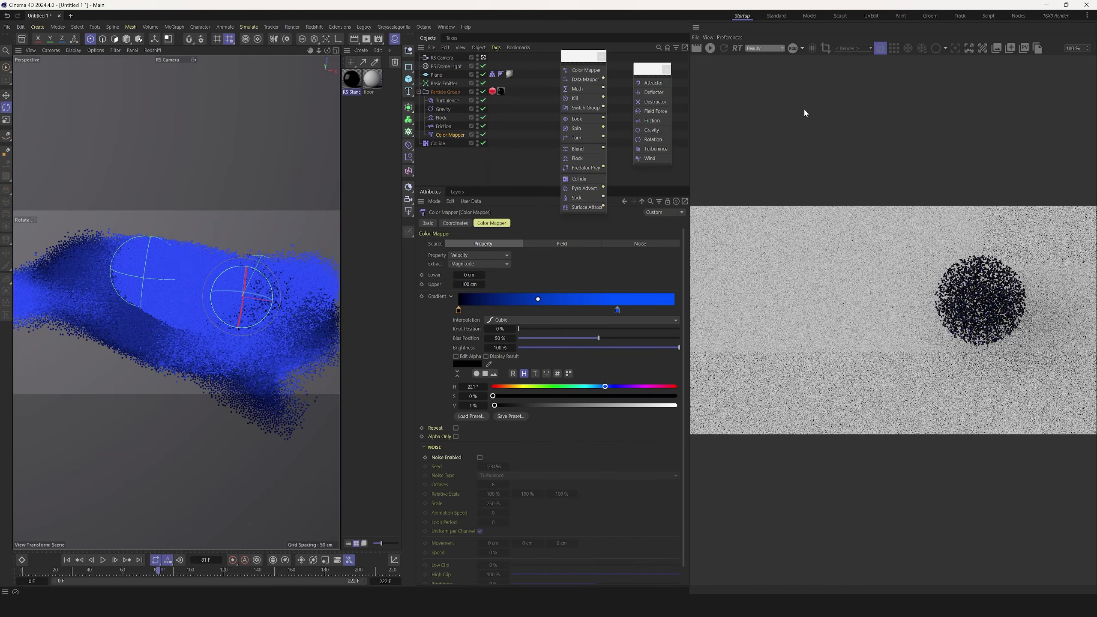
# Move the Color Mapper's black gradient knot to about 20% with the preview rendering, and switch its Source to Noise
pyautogui.click(711, 49)
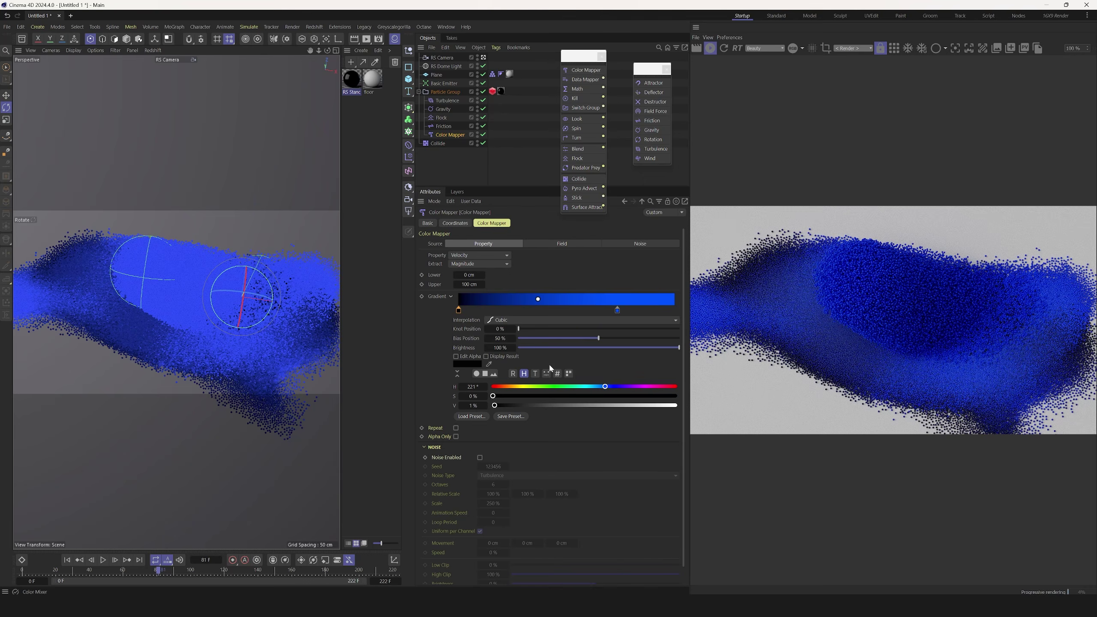
pyautogui.moveTo(458, 309); pyautogui.dragTo(501, 310)
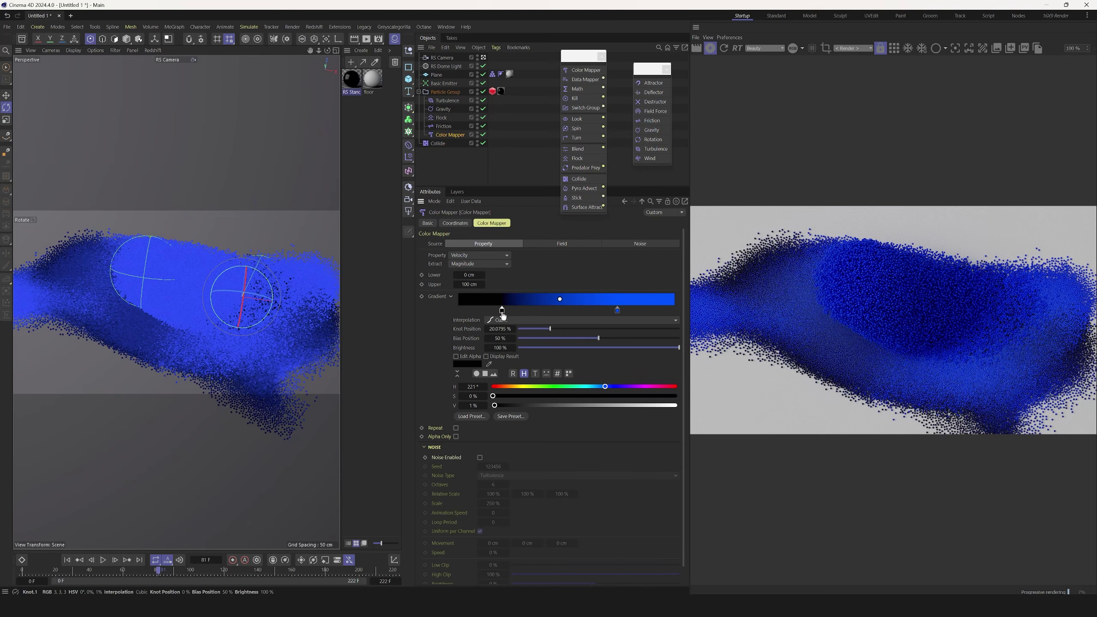
pyautogui.click(102, 559)
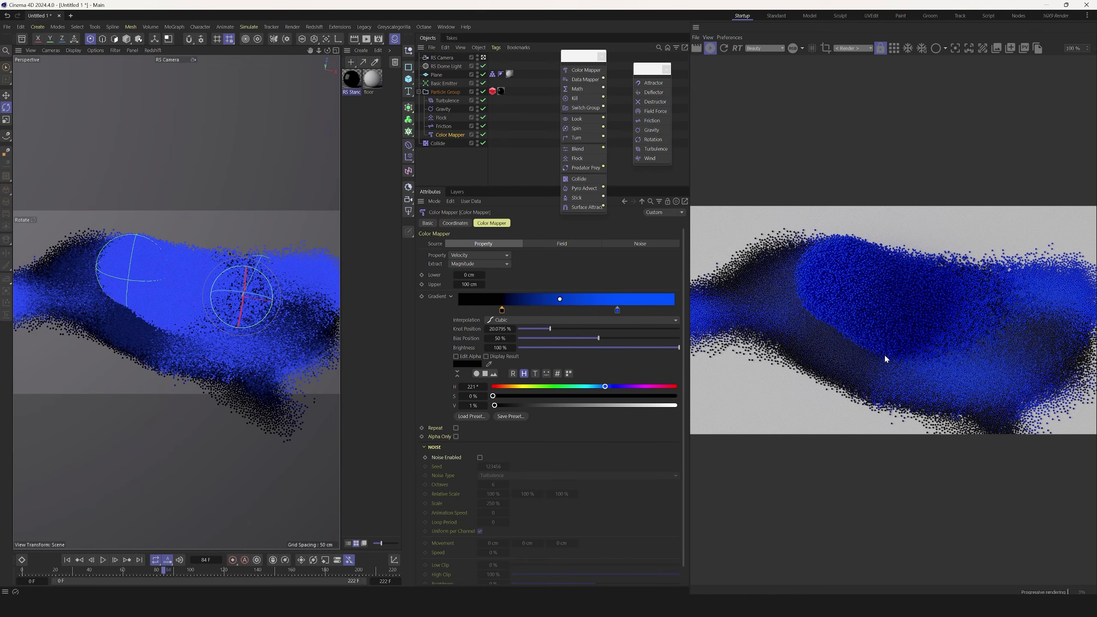
pyautogui.click(605, 244)
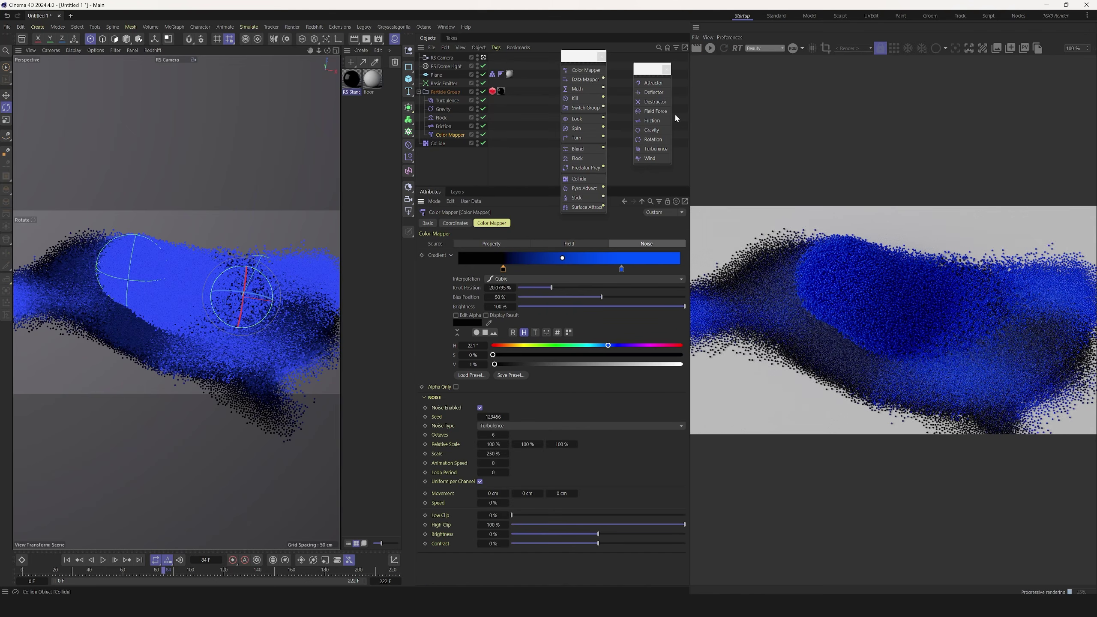
# Replay the simulation from the start with Noise as the color source and set the noise Scale to 800%
pyautogui.click(66, 560)
pyautogui.click(103, 560)
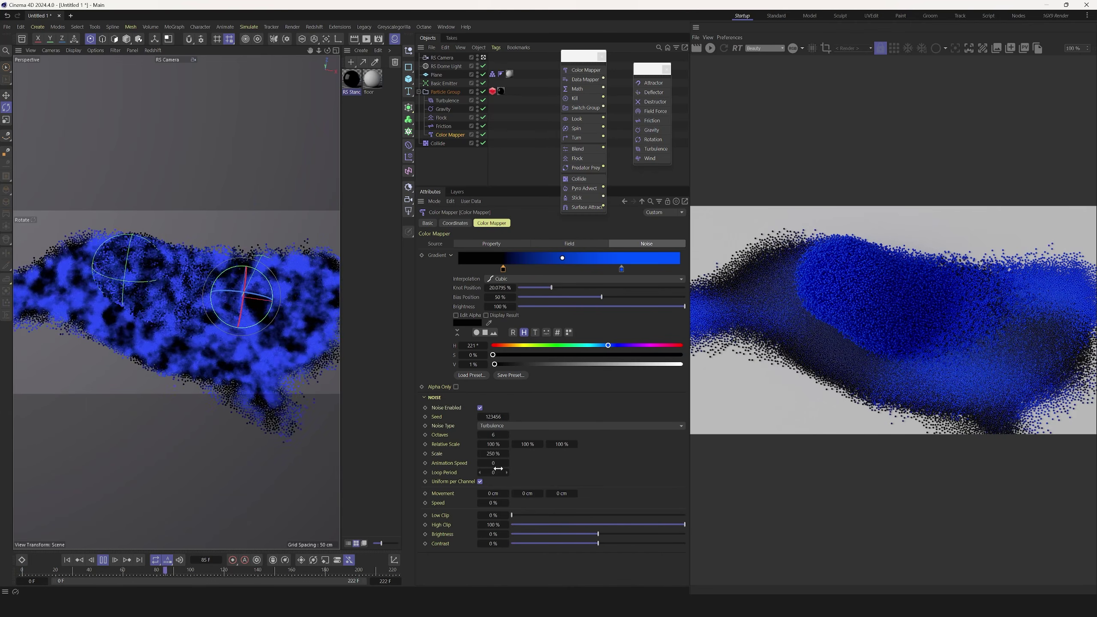
pyautogui.click(496, 455)
pyautogui.write('800')
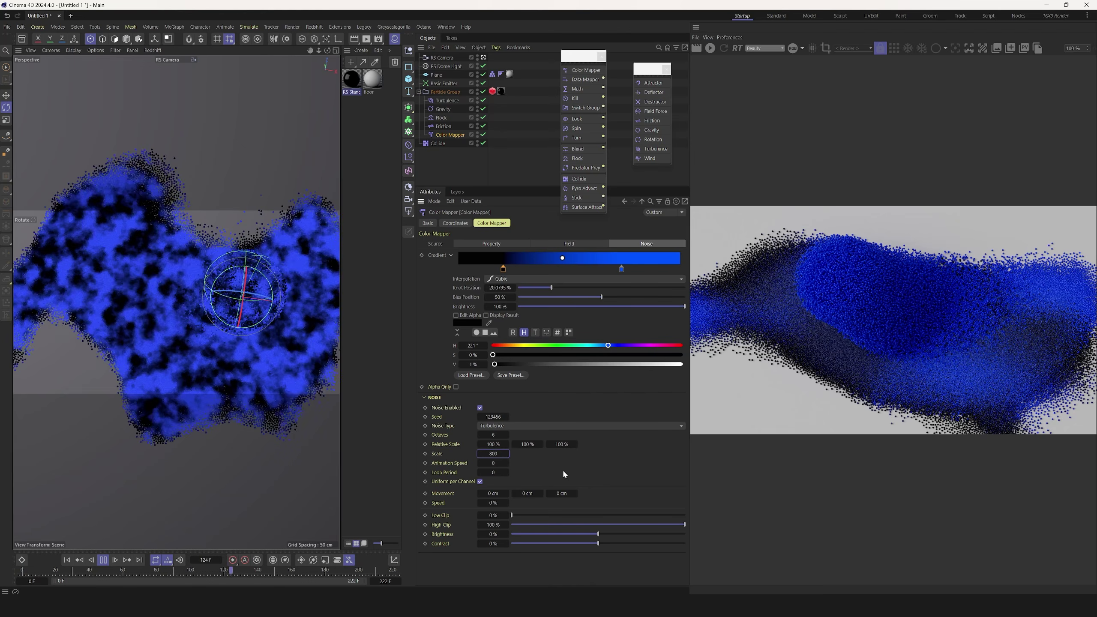
pyautogui.press('Return')
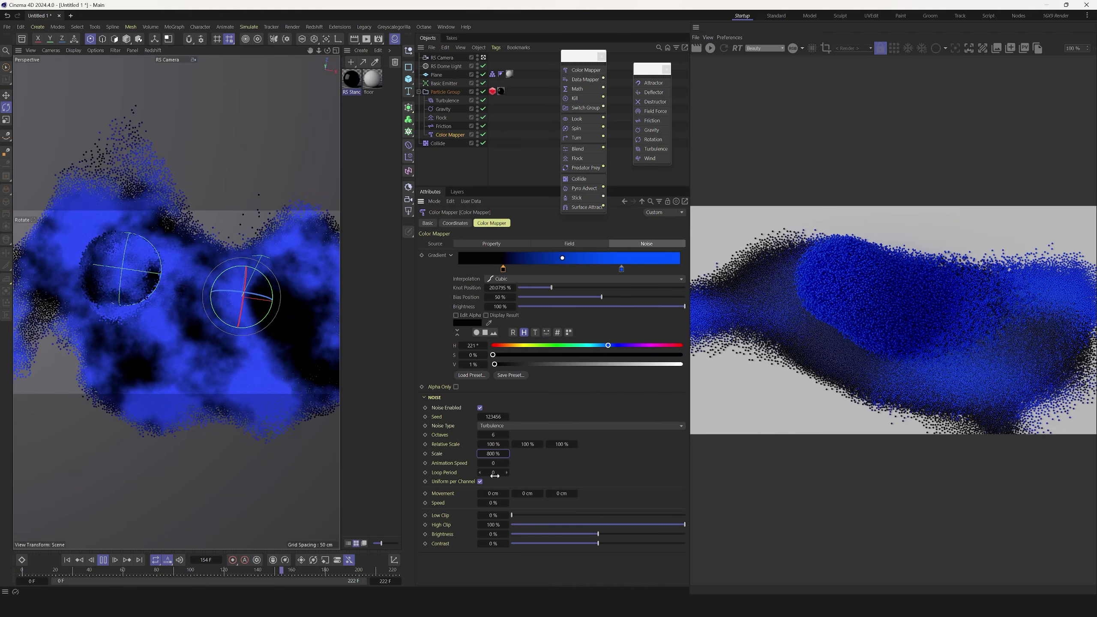
# Set the Color Mapper noise's Animation Speed to 0.5 and render frame 201 in the Redshift preview
pyautogui.click(494, 463)
pyautogui.write('1')
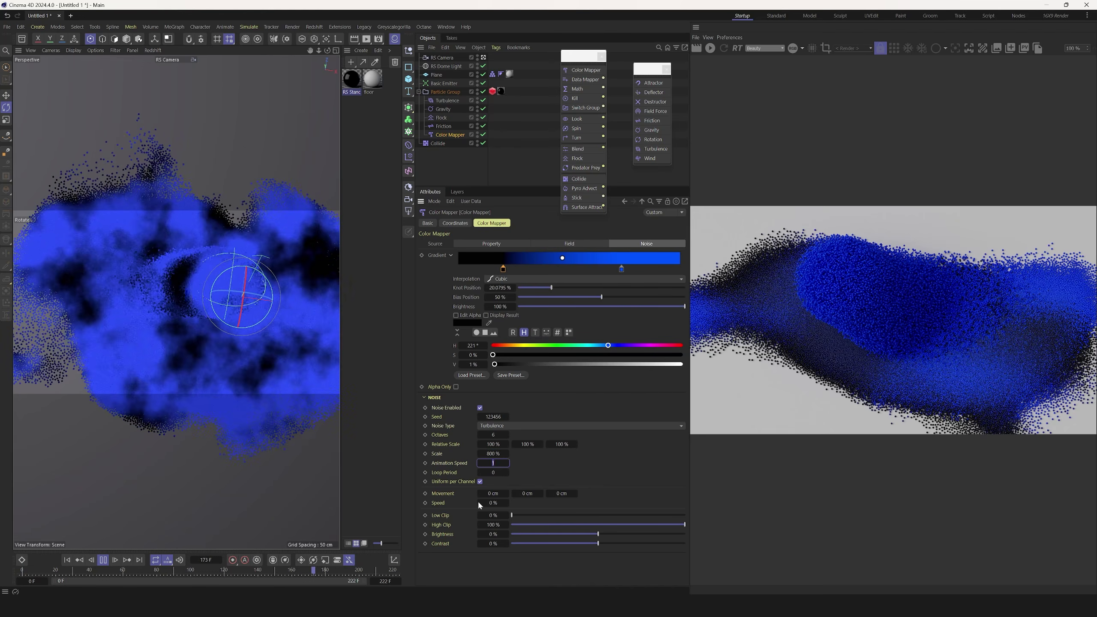
pyautogui.write('0.5')
pyautogui.press('Return')
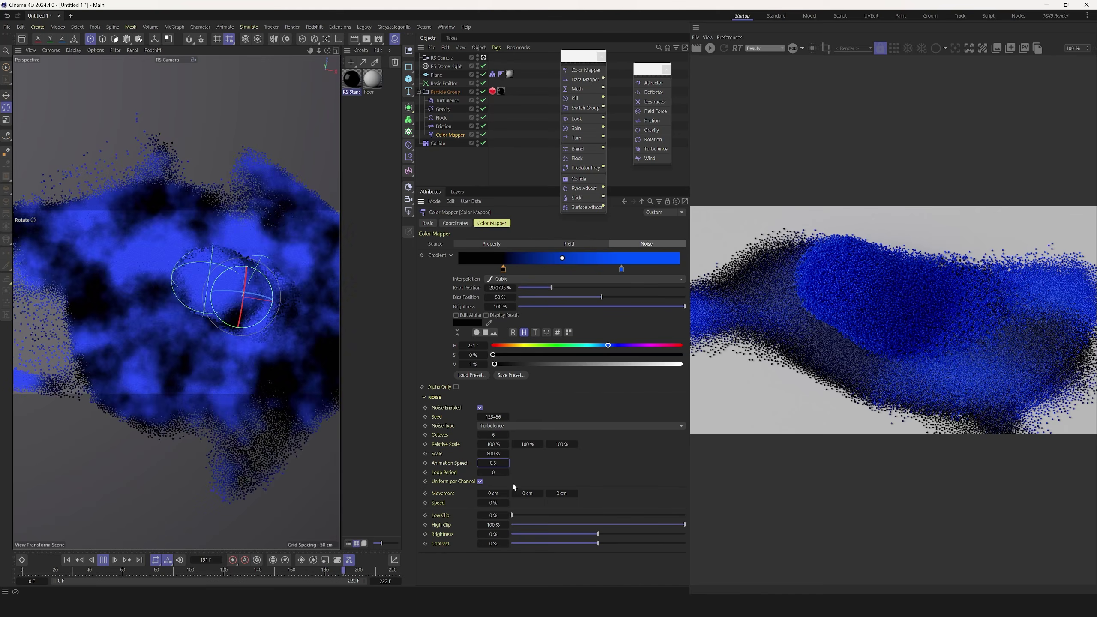
pyautogui.click(113, 560)
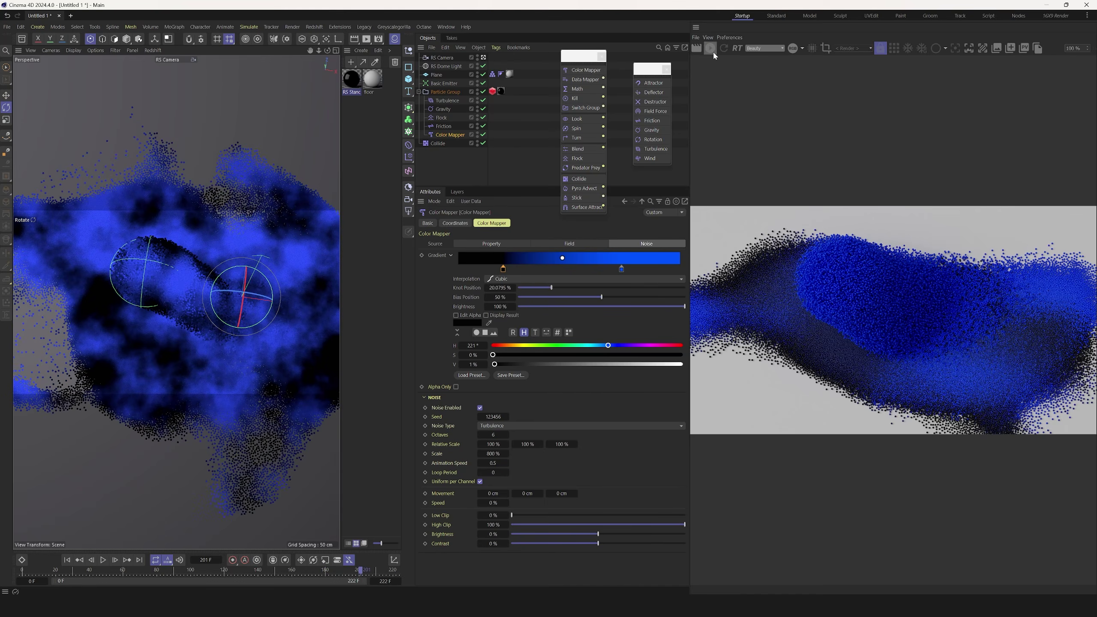
pyautogui.click(710, 49)
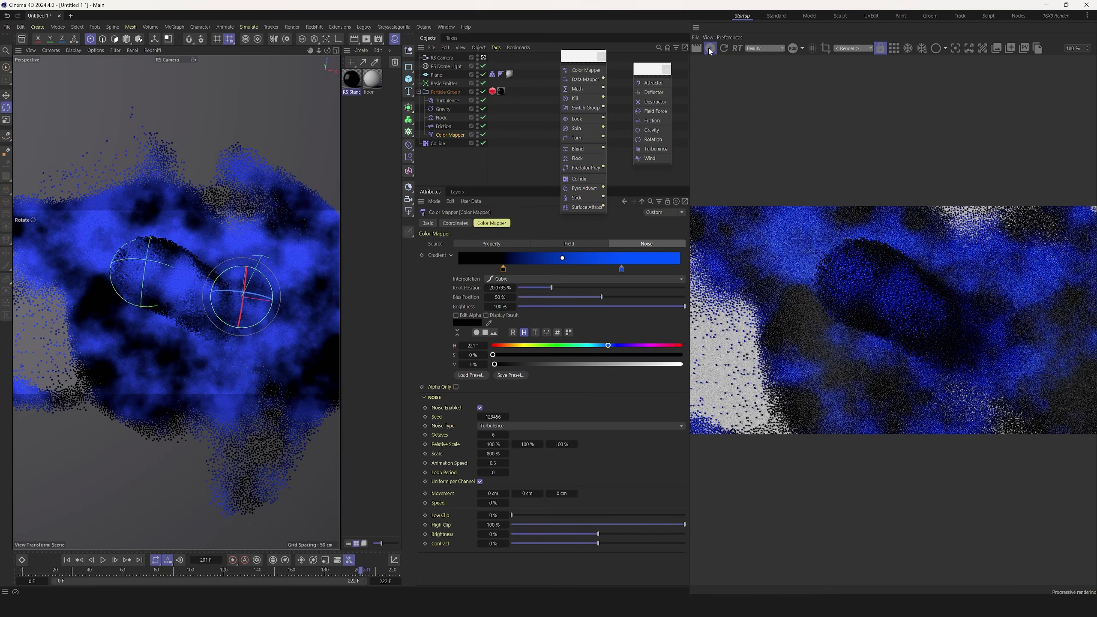
# Switch the Color Mapper's Source to Field, add a Spherical Field, and replay the simulation from the start
pyautogui.click(571, 244)
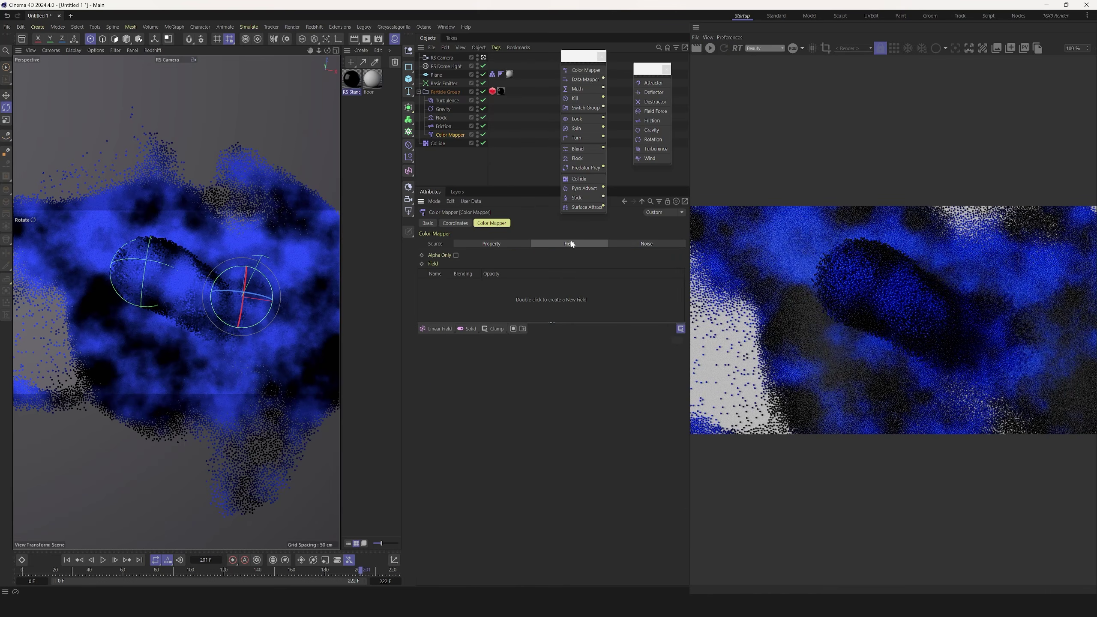
pyautogui.click(67, 560)
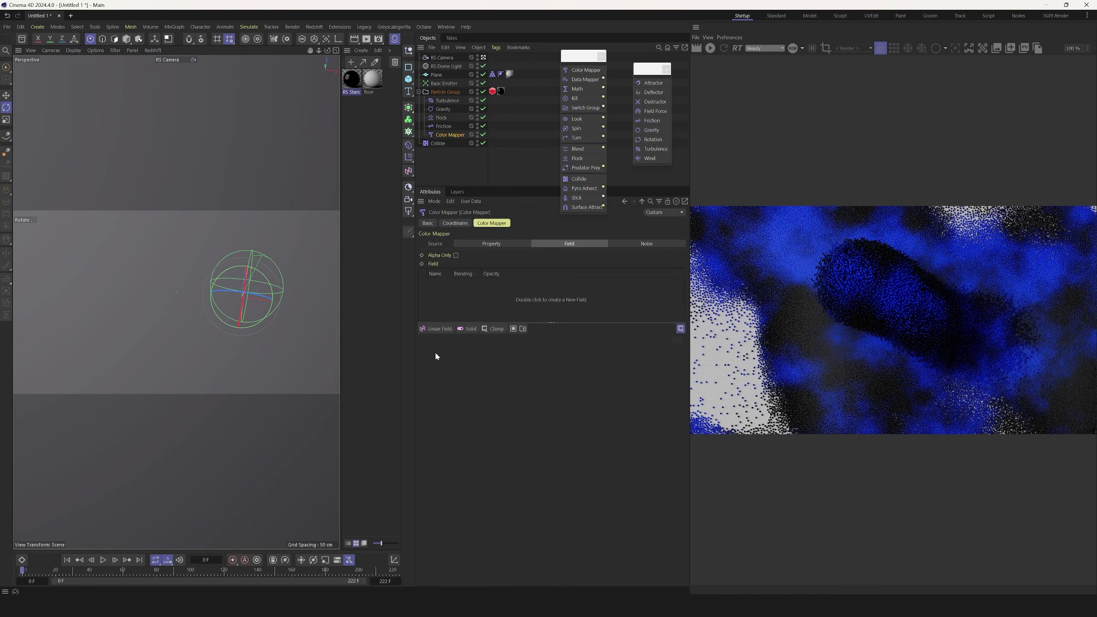
pyautogui.click(436, 328)
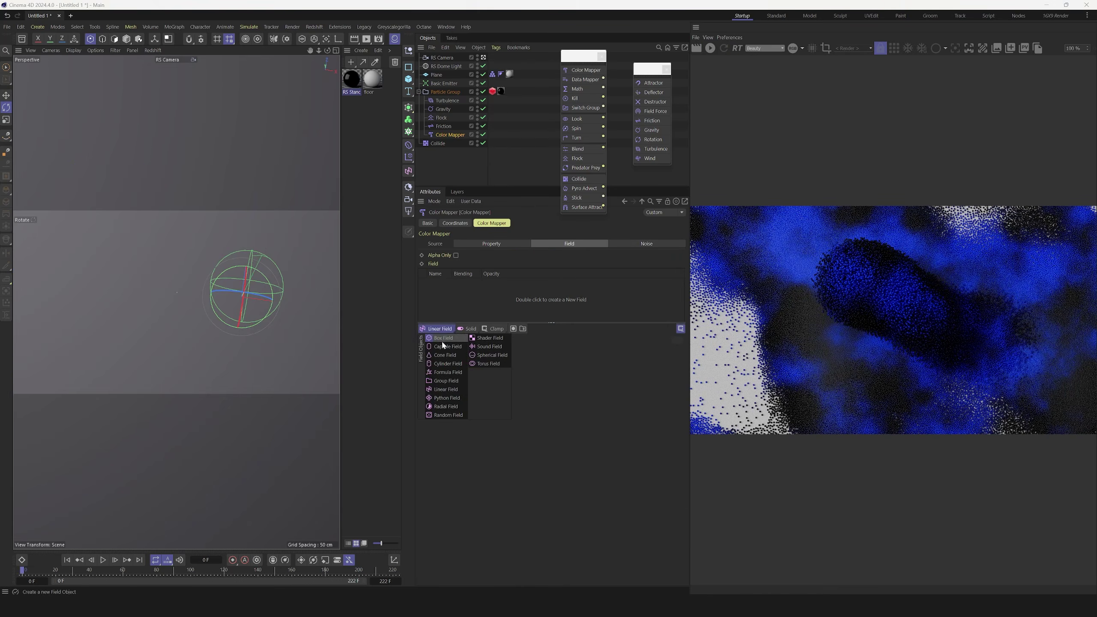
pyautogui.click(488, 355)
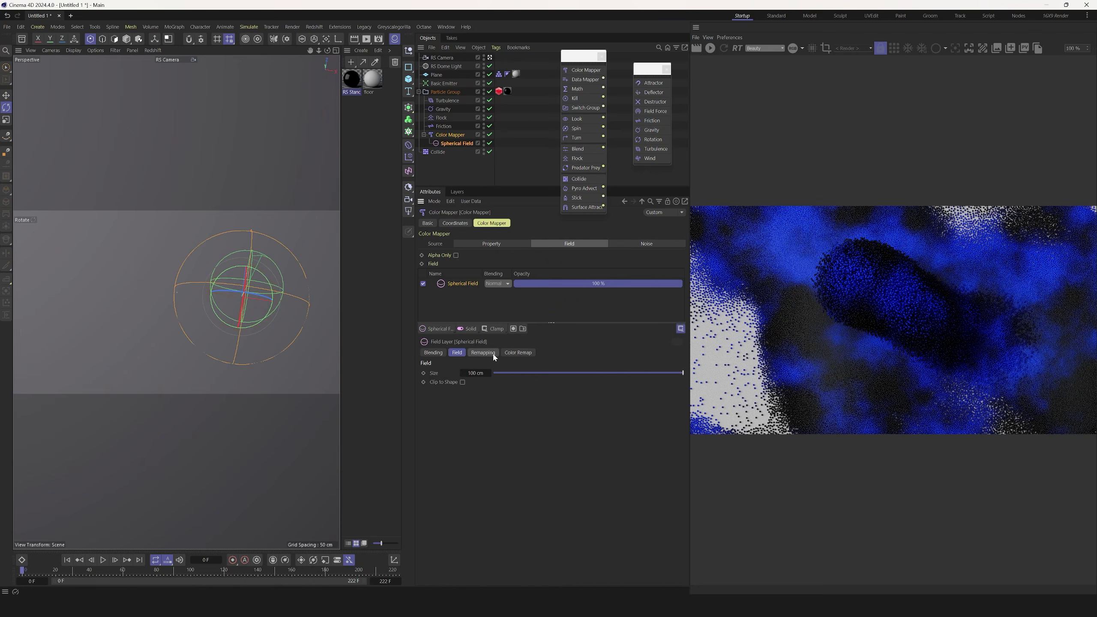
pyautogui.click(103, 560)
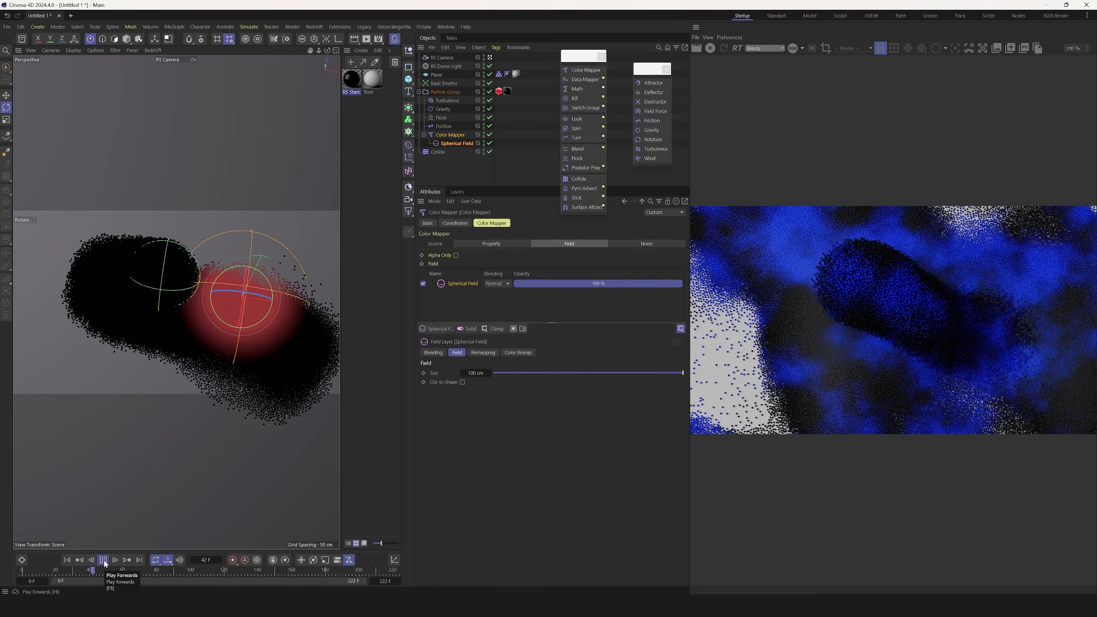
# Move the Spherical Field through the particle cloud while the simulation plays
pyautogui.click(455, 143)
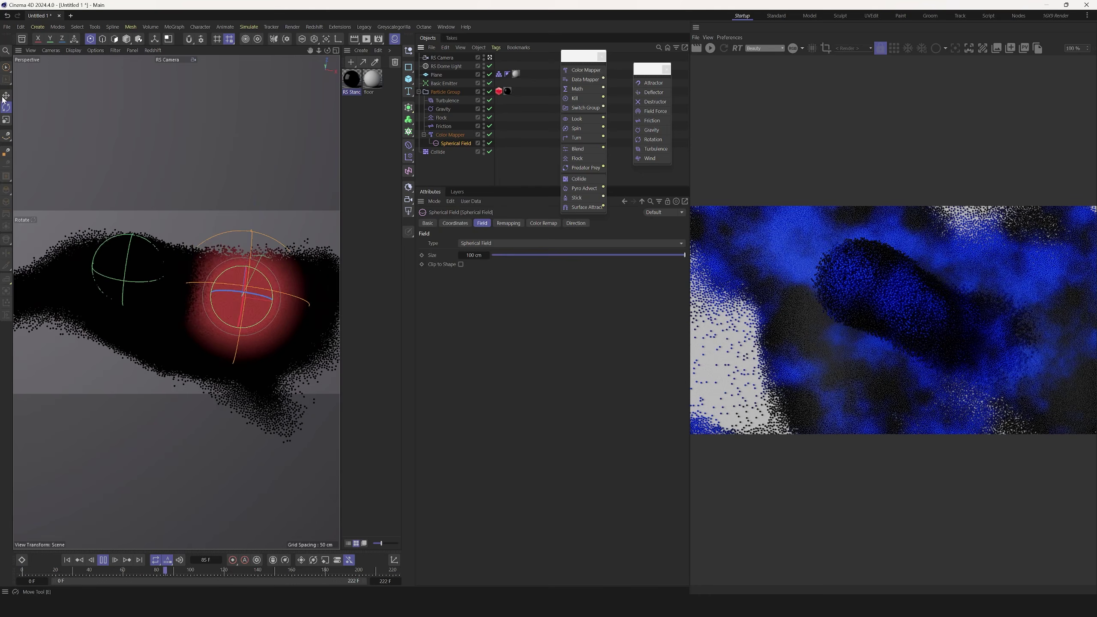
pyautogui.press('e')
pyautogui.moveTo(259, 329); pyautogui.dragTo(306, 288)
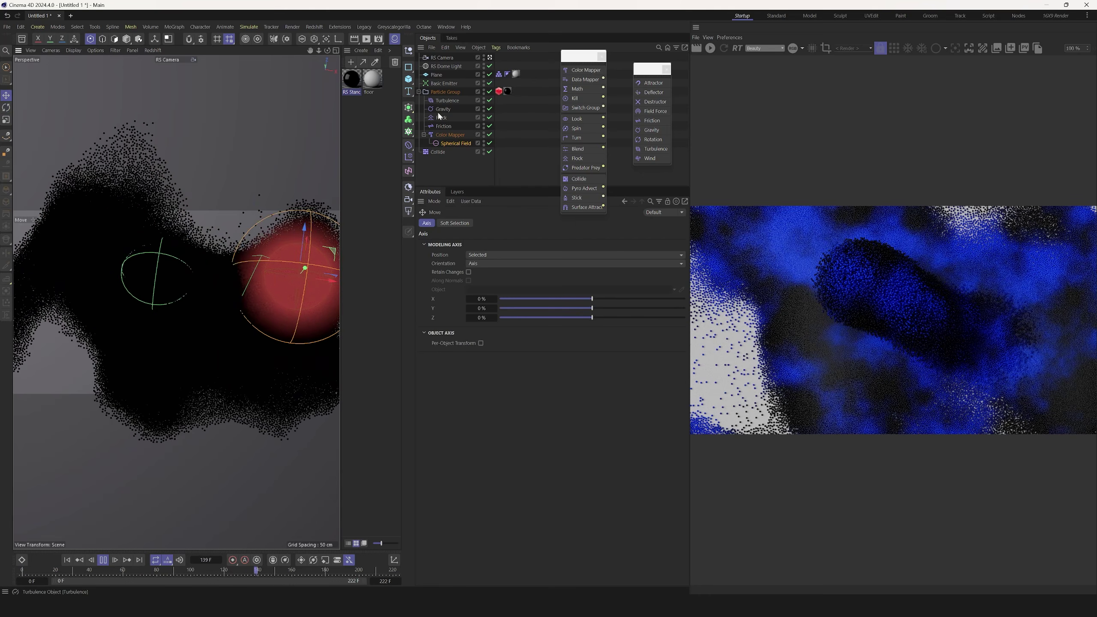
# Replace the Color Mapper's Spherical Field with a Random Field
pyautogui.press('Delete')
pyautogui.click(450, 135)
pyautogui.click(444, 331)
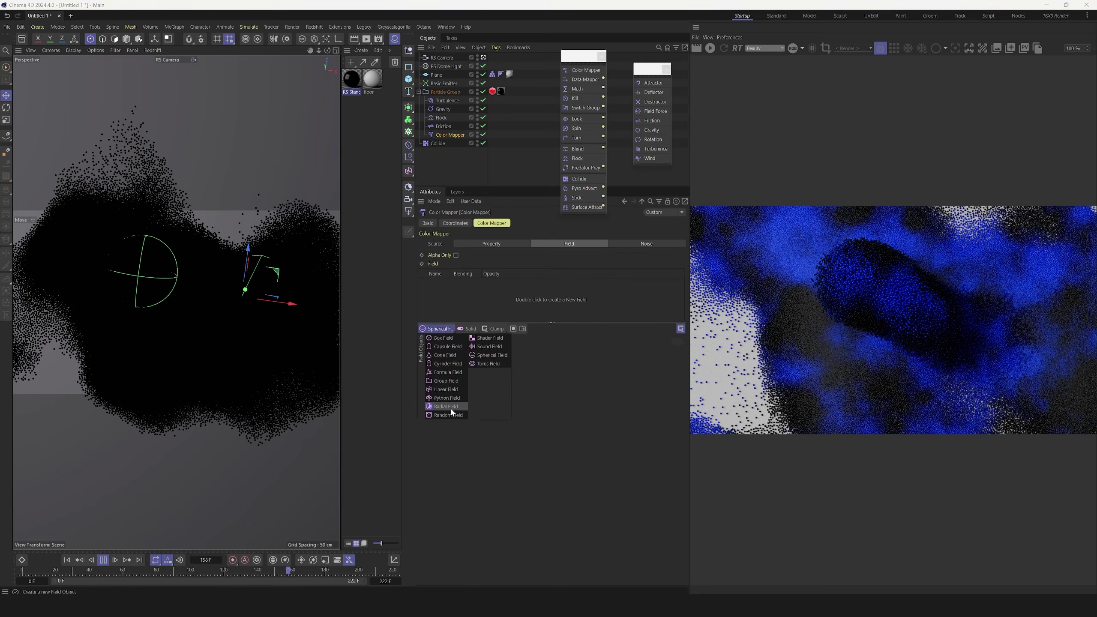
pyautogui.click(450, 418)
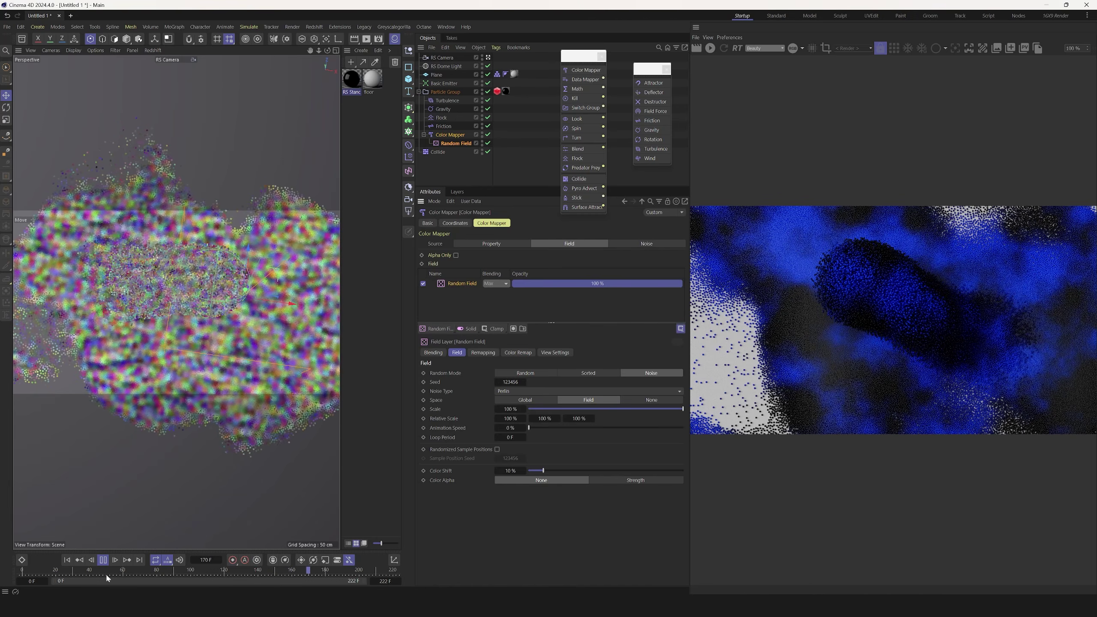
# Set the Random Field's Scale to 850%, replay to frame 57, and render that frame in the Redshift preview
pyautogui.press('F8')
pyautogui.hotkey('shift', 'f')
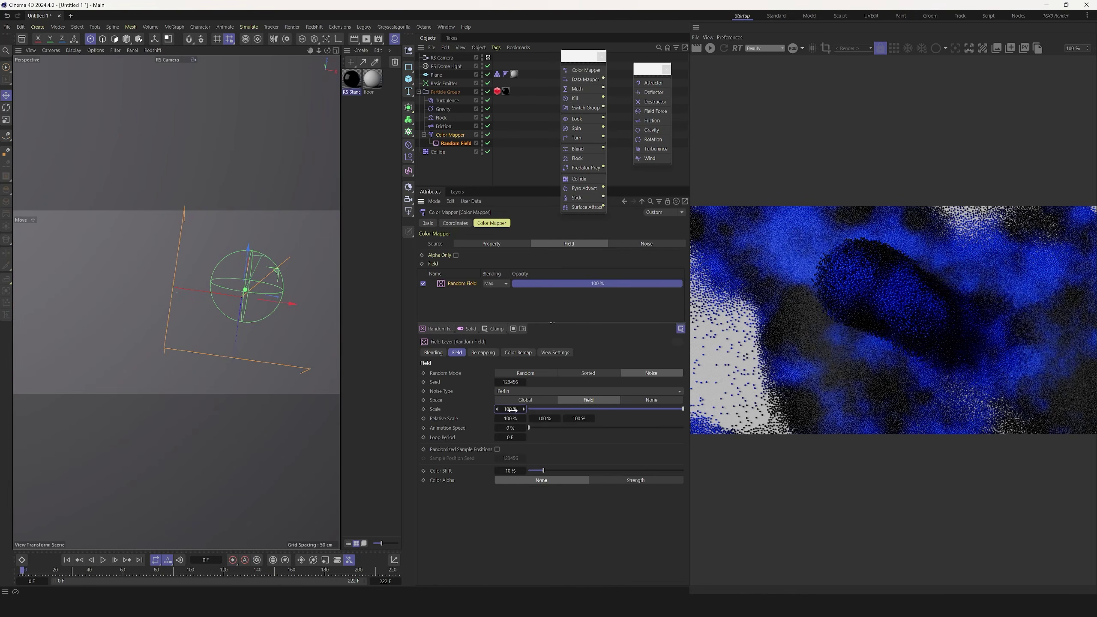
pyautogui.press('Return')
pyautogui.click(103, 560)
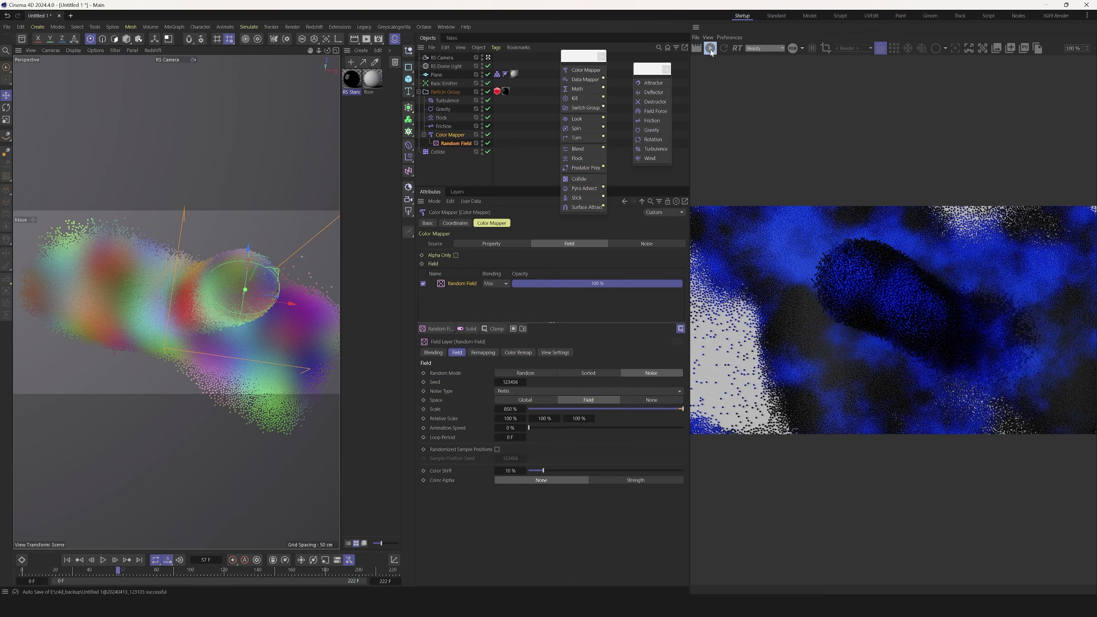
pyautogui.click(711, 49)
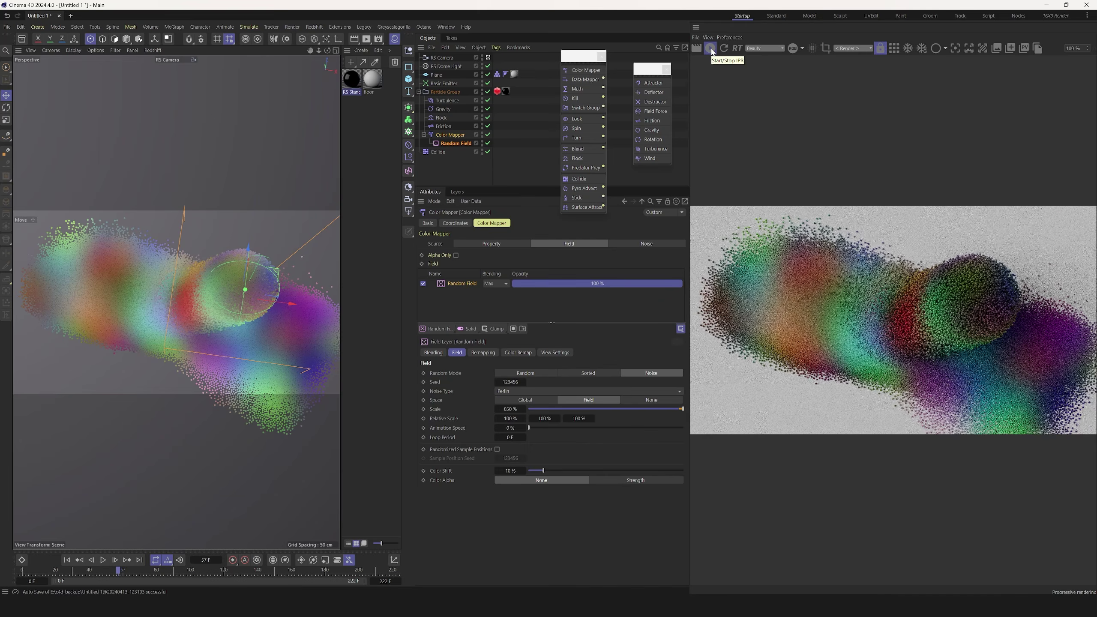
pyautogui.click(710, 48)
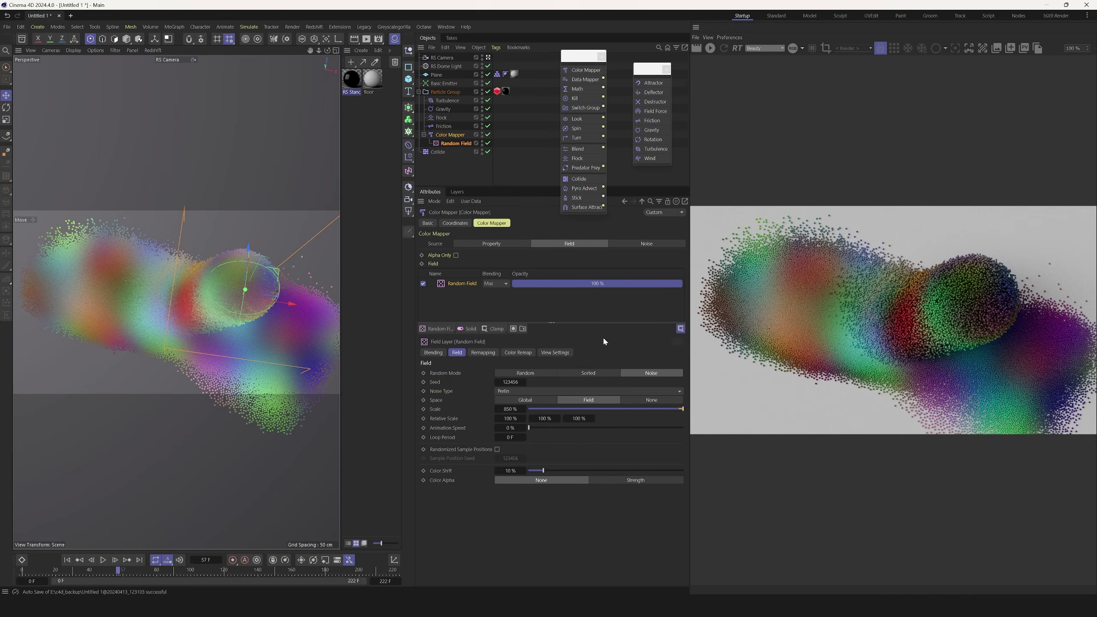
# Try a Freeze layer in the Color Mapper's field list with the Random Field disabled, replaying the simulation from the start
pyautogui.click(493, 328)
pyautogui.click(501, 397)
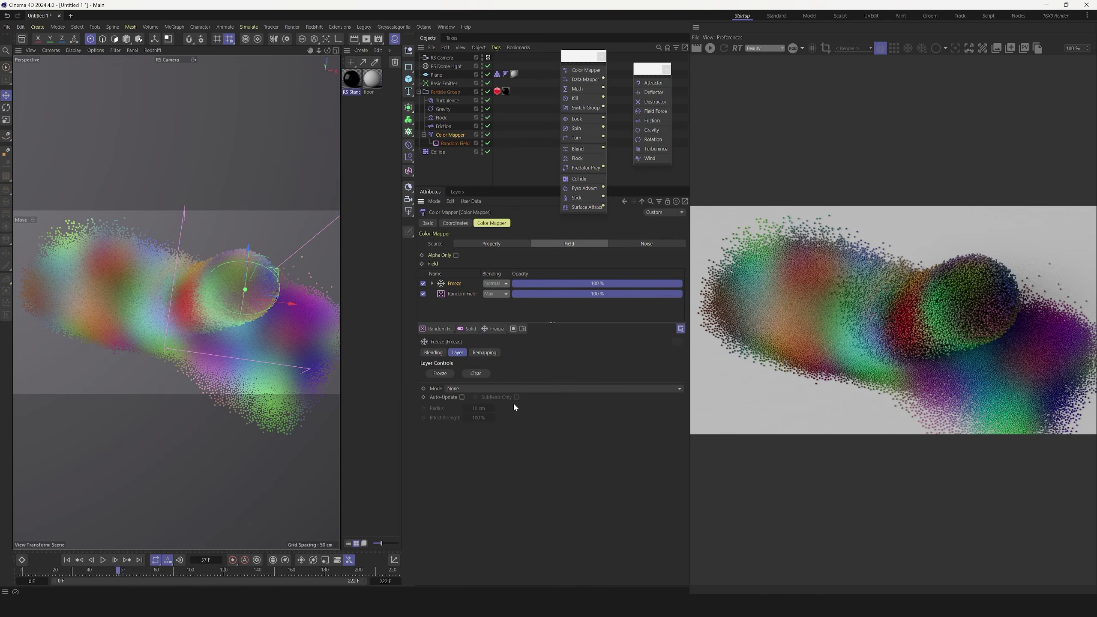
pyautogui.click(423, 293)
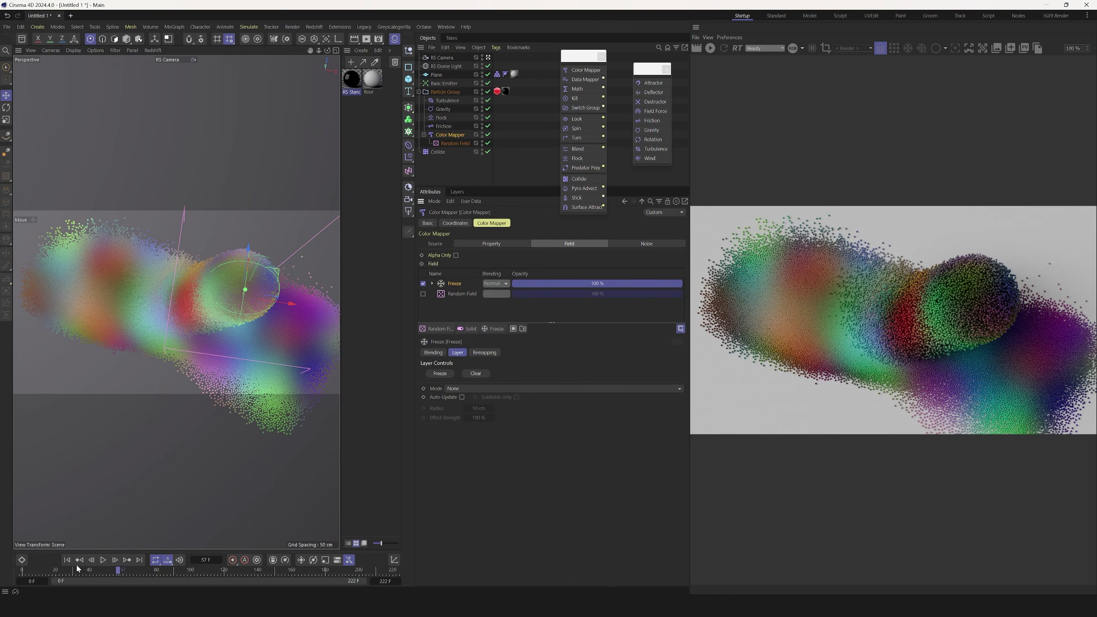
pyautogui.hotkey('shift', 'f')
pyautogui.click(103, 560)
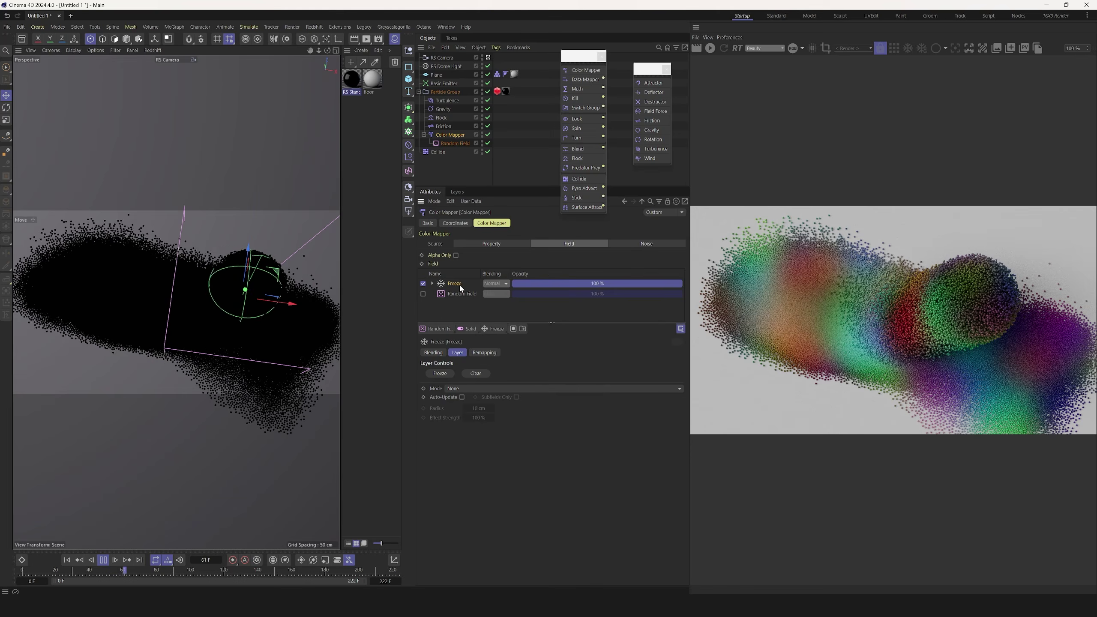
# Delete the Freeze layer, re-enable the Random Field, and stop the playback at frame 126
pyautogui.press('Delete')
pyautogui.click(424, 283)
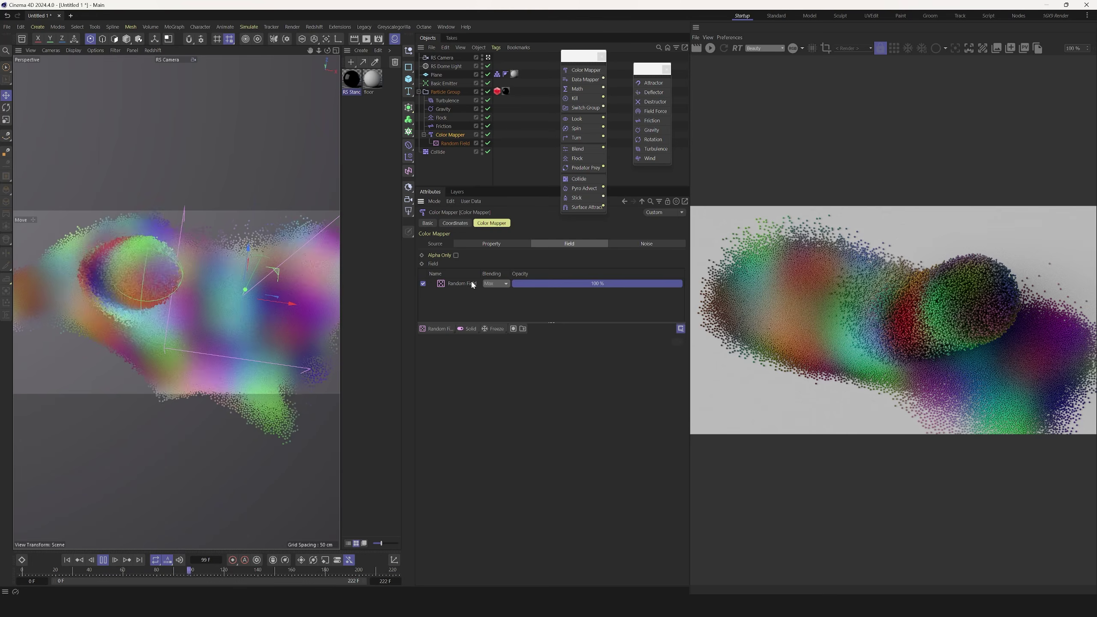
pyautogui.click(475, 283)
pyautogui.click(104, 561)
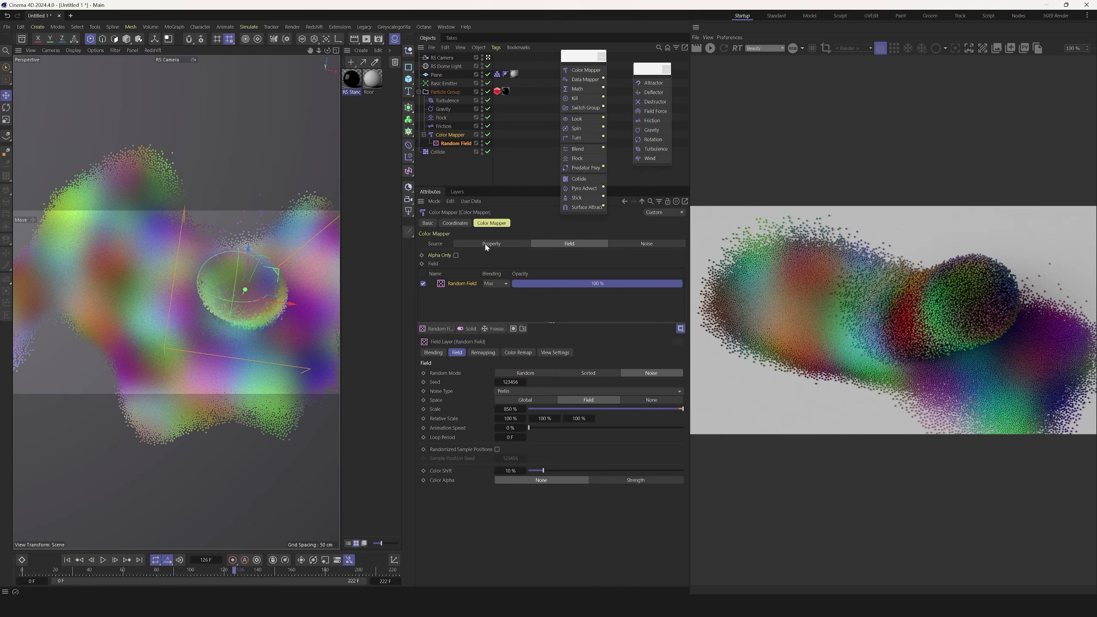
# Switch the Color Mapper's Source back to Property, set its Upper value to 150 cm, and replay the simulation from the start
pyautogui.click(522, 244)
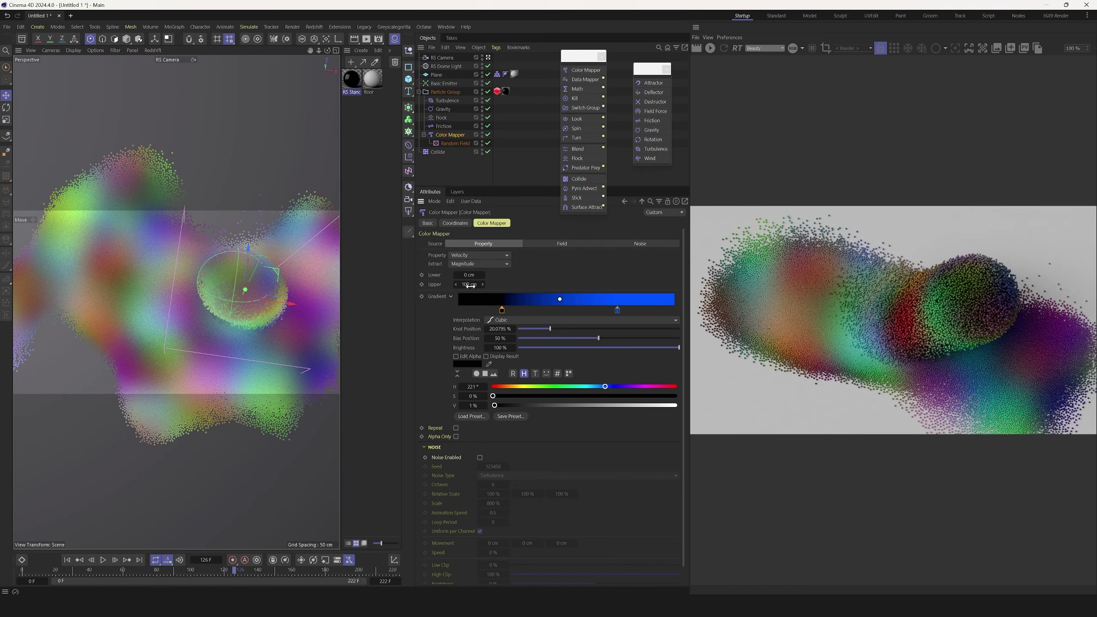
pyautogui.click(67, 560)
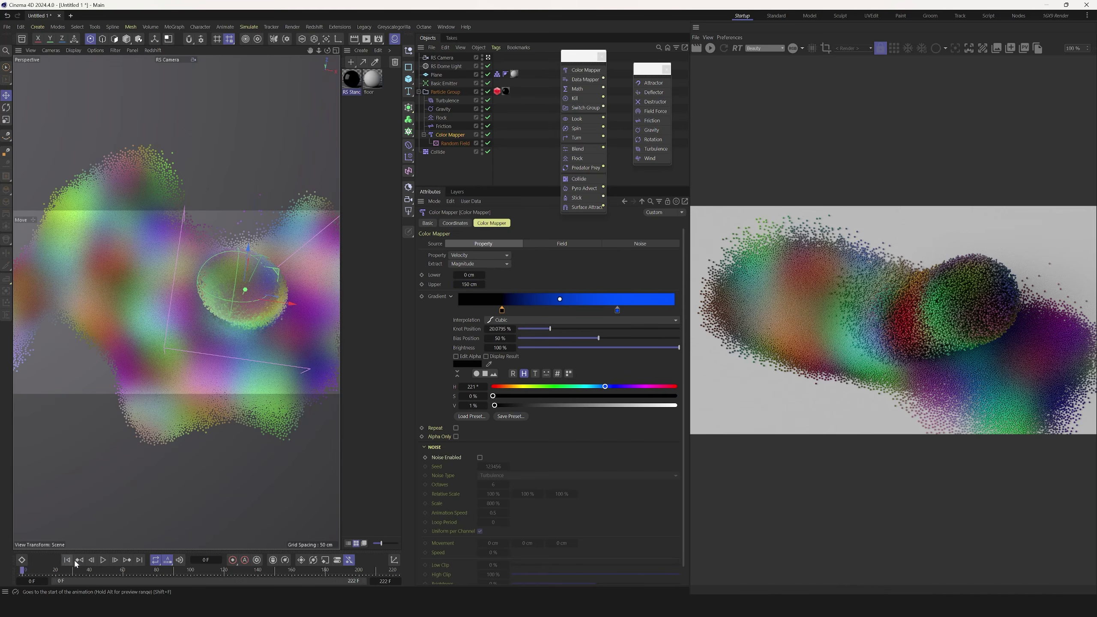
pyautogui.click(103, 560)
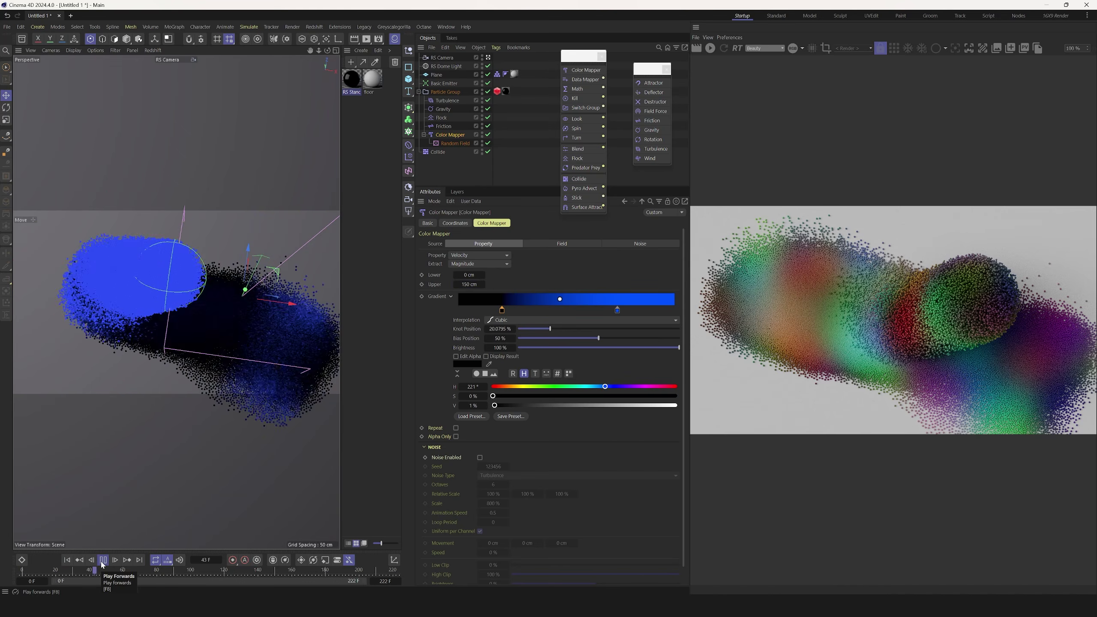
# Add a pale blue gradient knot at about 85% with 11% saturation and move the bright blue knot to about 53%
pyautogui.doubleClick(642, 307)
pyautogui.moveTo(621, 336)
pyautogui.mouseDown()
pyautogui.moveTo(642, 334)
pyautogui.moveTo(622, 335)
pyautogui.mouseUp()
pyautogui.click(680, 360)
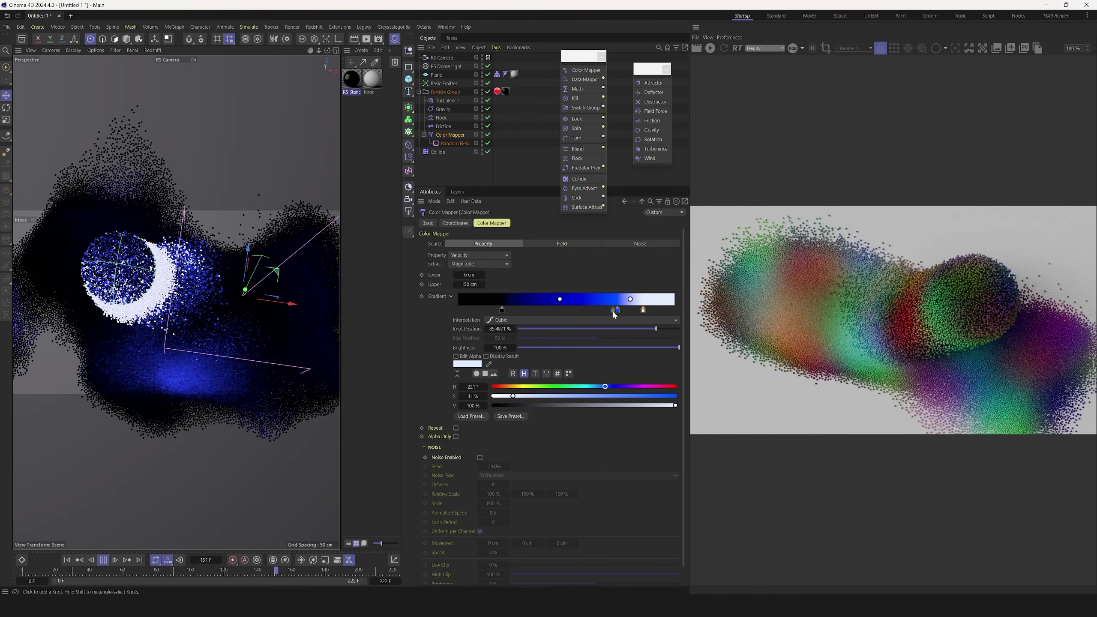
pyautogui.moveTo(615, 310); pyautogui.dragTo(572, 310)
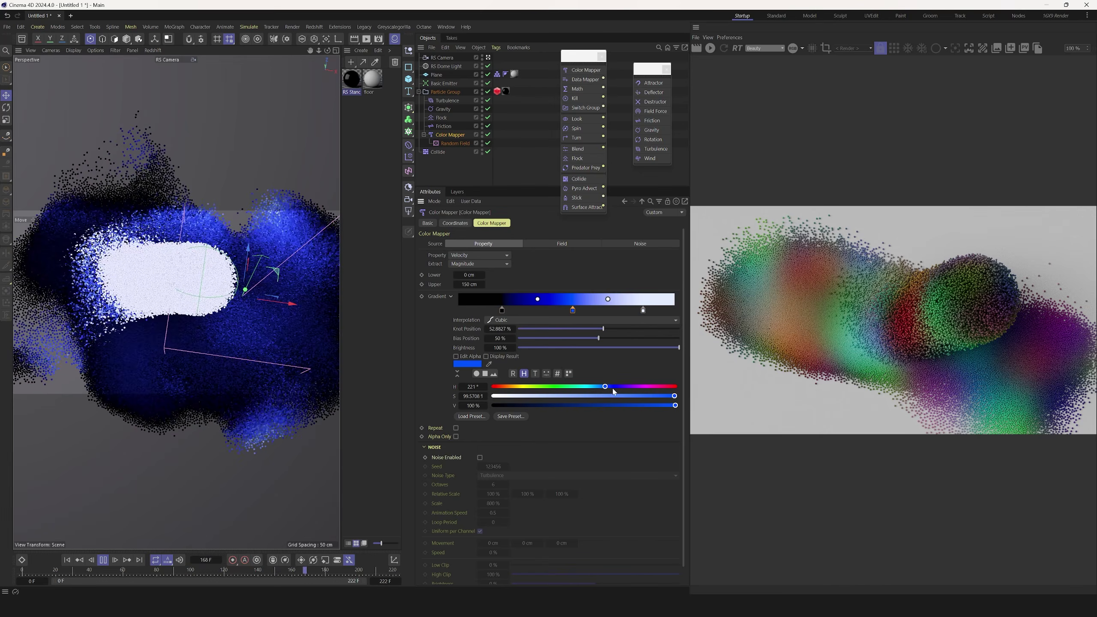
# Undo the trial desaturation of the middle gradient knot and set the pale end knot's saturation to 56%
pyautogui.moveTo(614, 395); pyautogui.dragTo(533, 396)
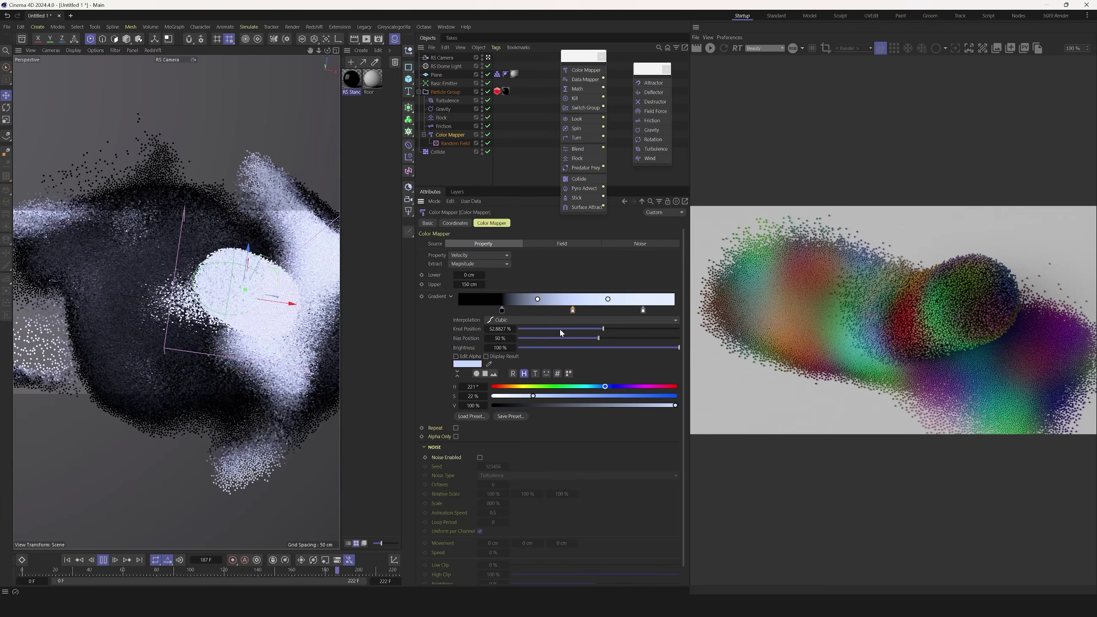
pyautogui.hotkey('ctrl', 'z')
pyautogui.click(644, 310)
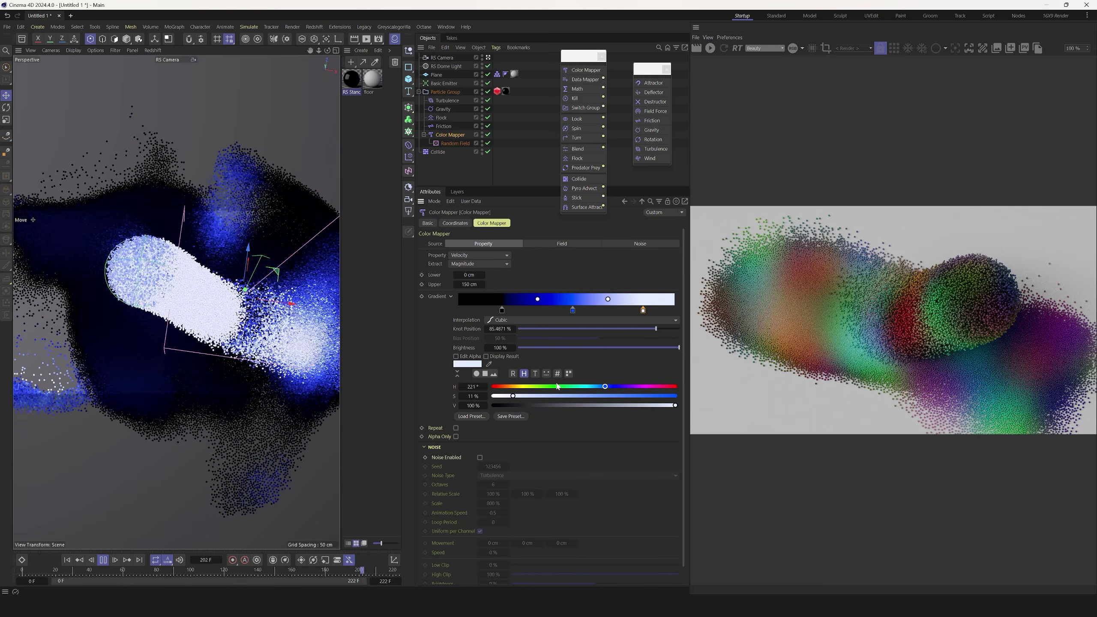
pyautogui.moveTo(557, 396); pyautogui.dragTo(596, 396)
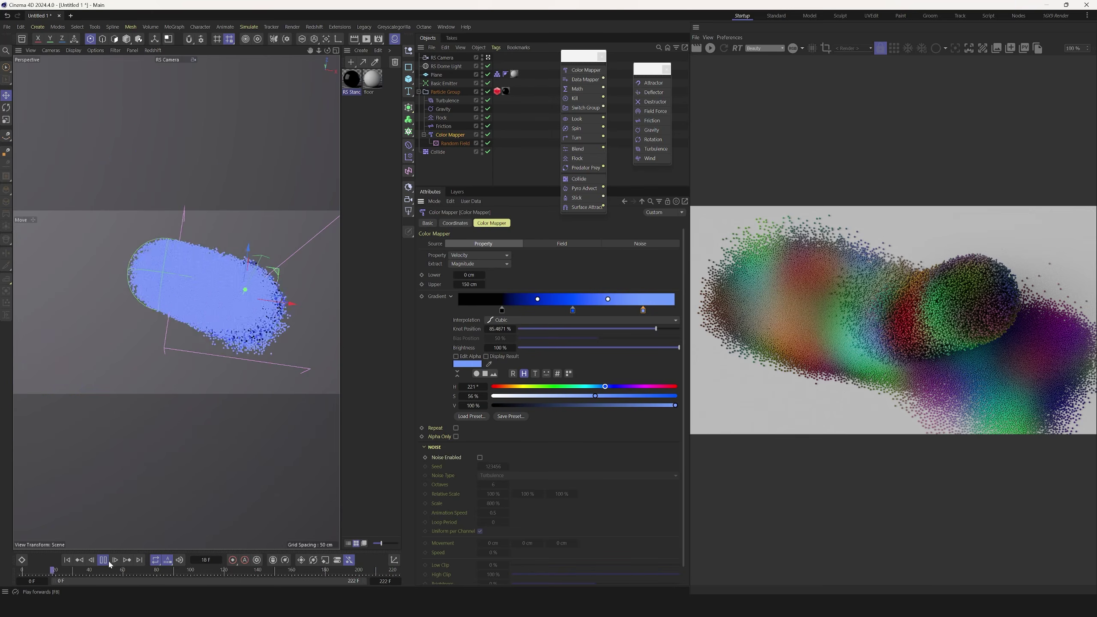
# Stop the simulation at frame 61, render it in the Redshift preview, and select the RS Dome Light
pyautogui.press('F8')
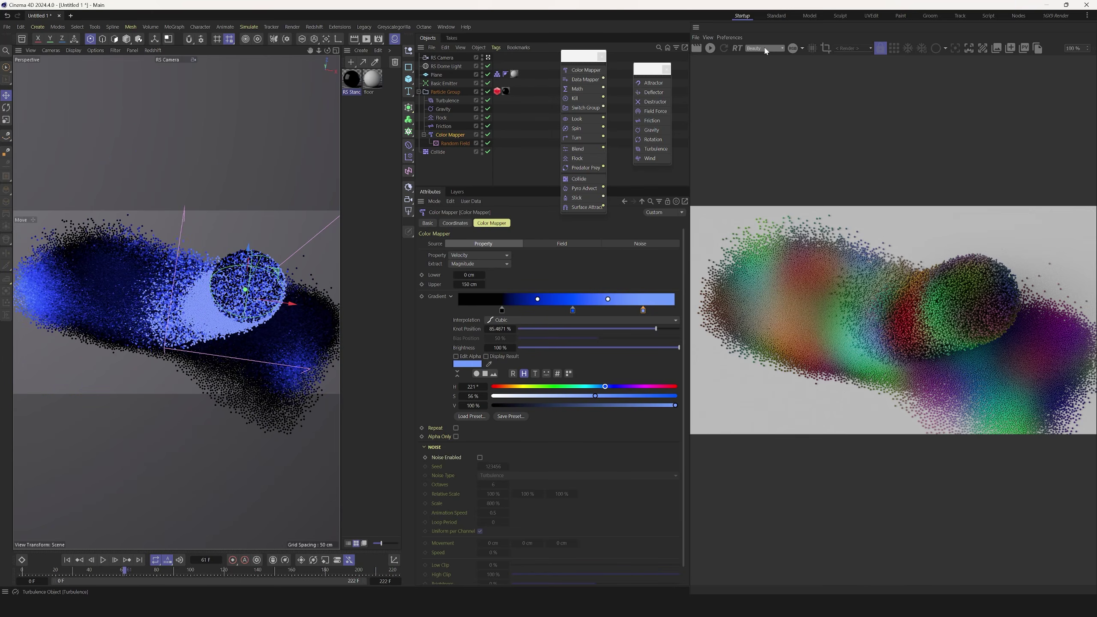
pyautogui.click(709, 48)
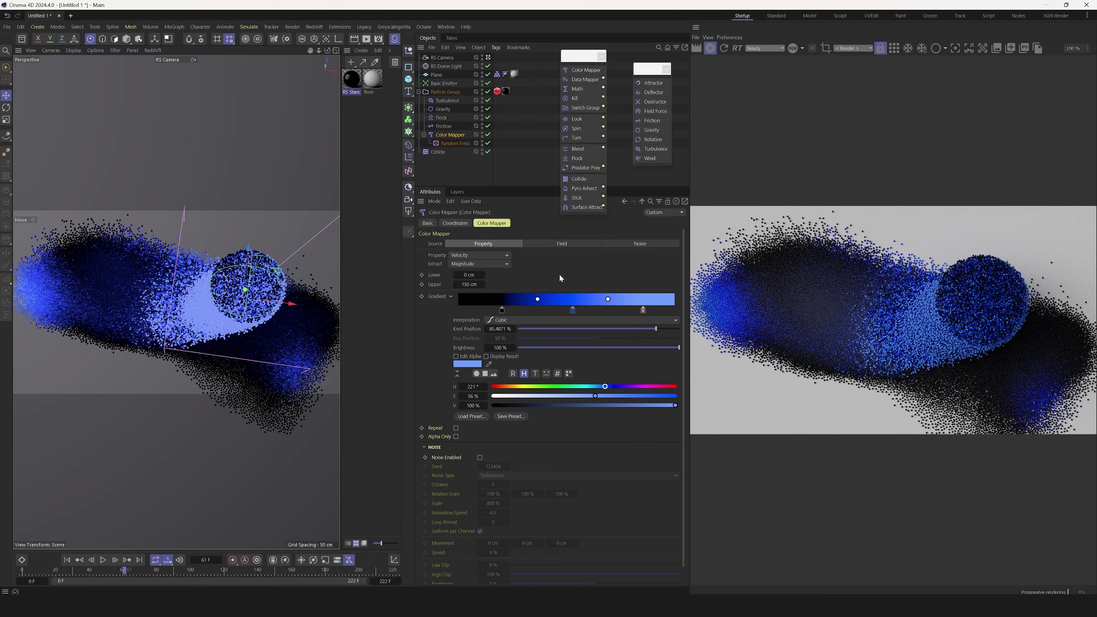
pyautogui.click(447, 66)
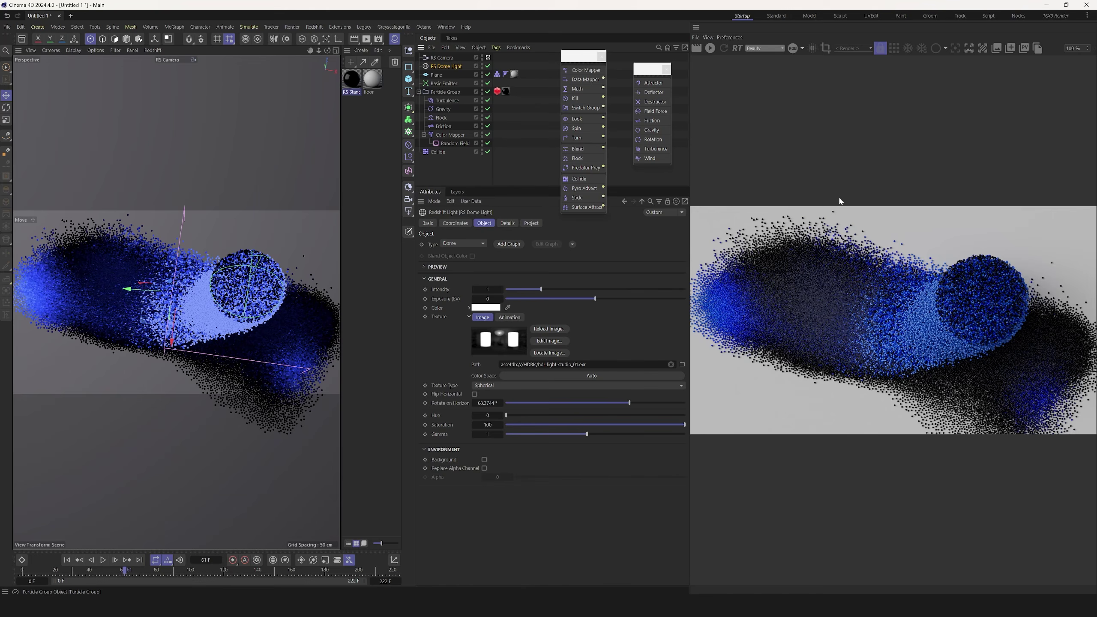